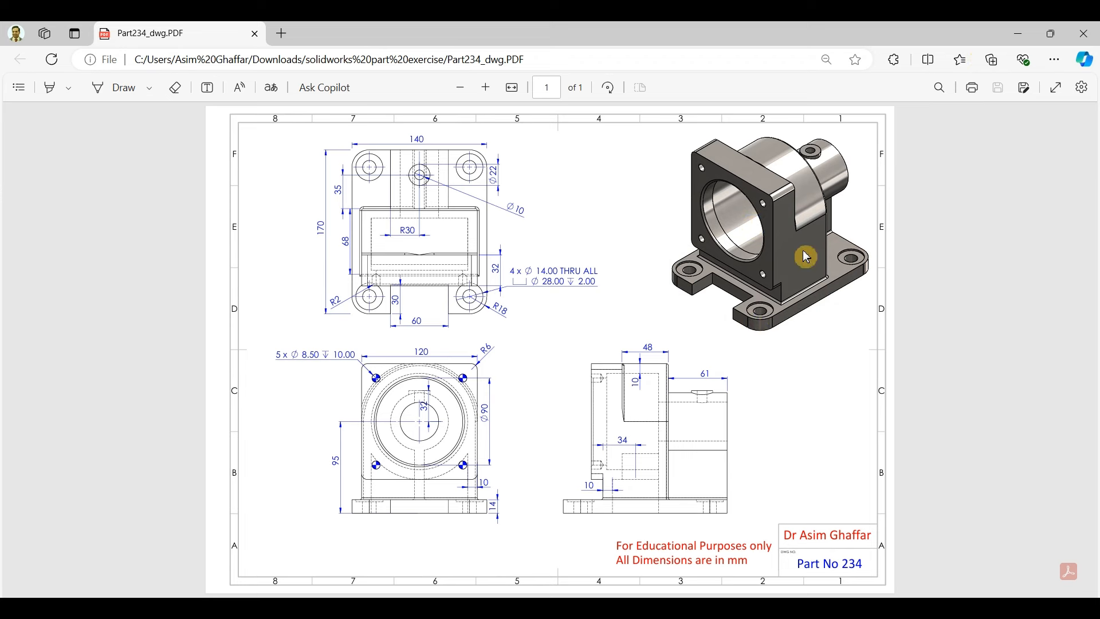
Switch from the PDF drawing to SOLIDWORKS, inspect the finished Part234 model, and create a new part document.
left_click(1015, 40)
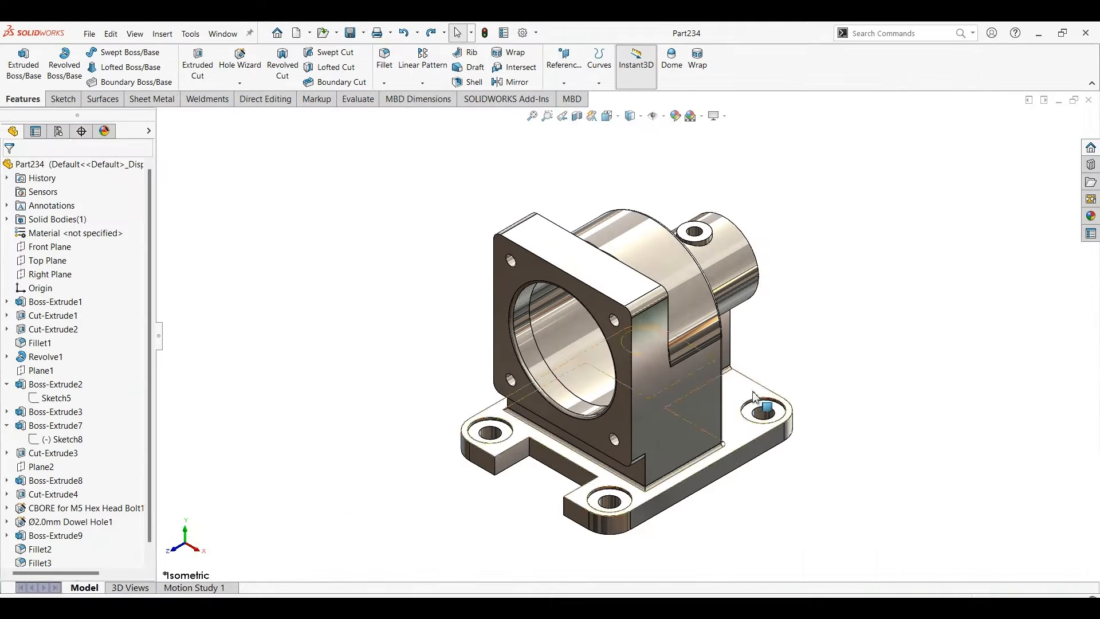
middle_click_drag(717, 503, 683, 394)
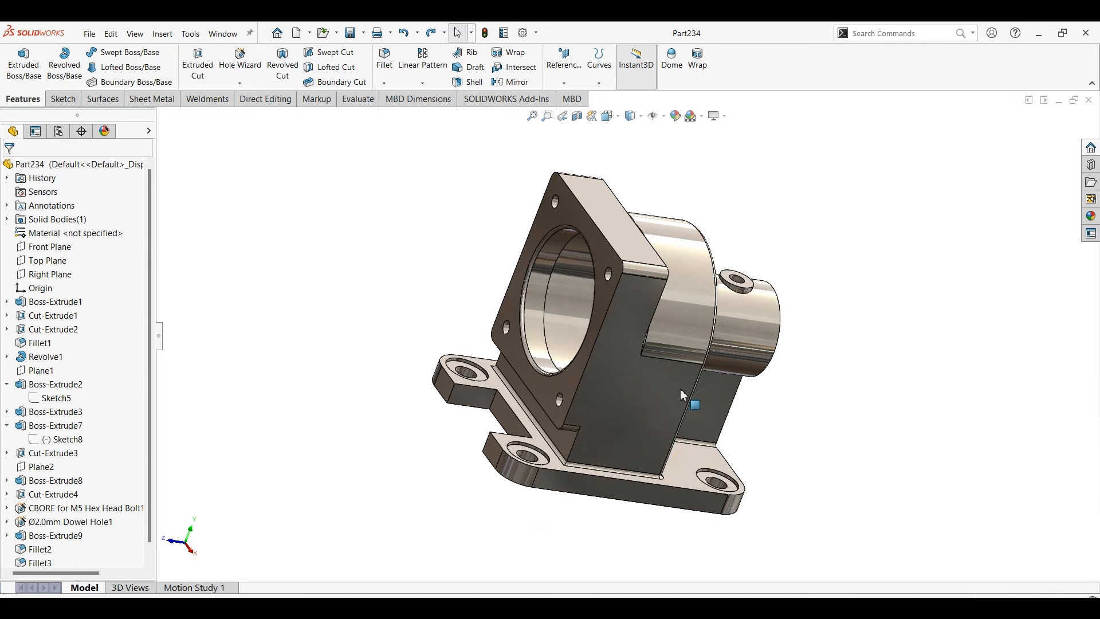
key("ctrl+7")
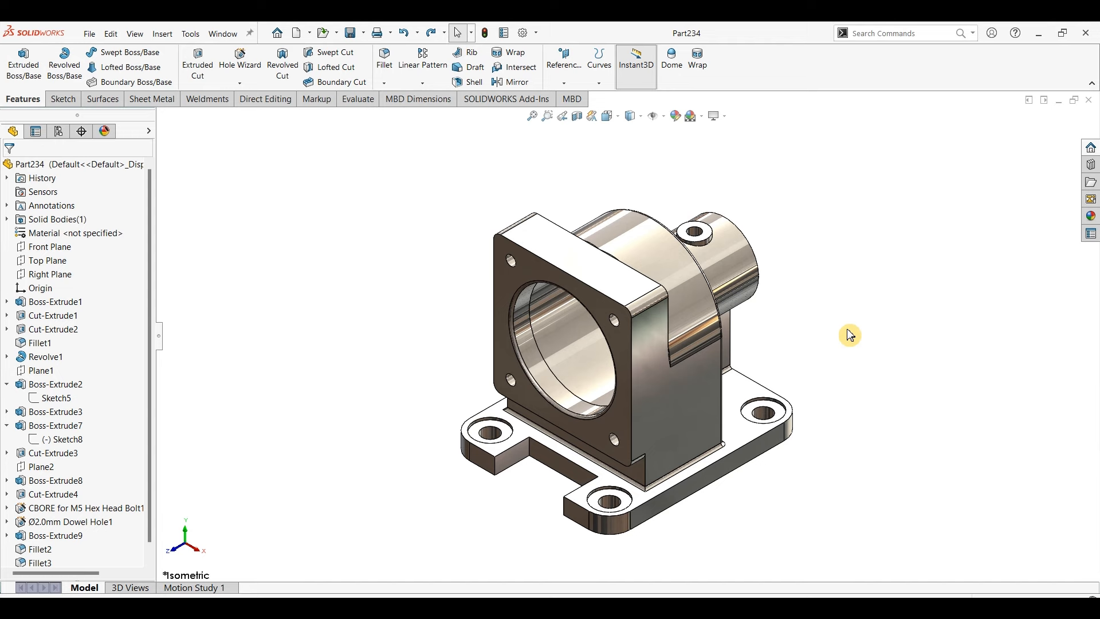
left_click(90, 33)
left_click(106, 54)
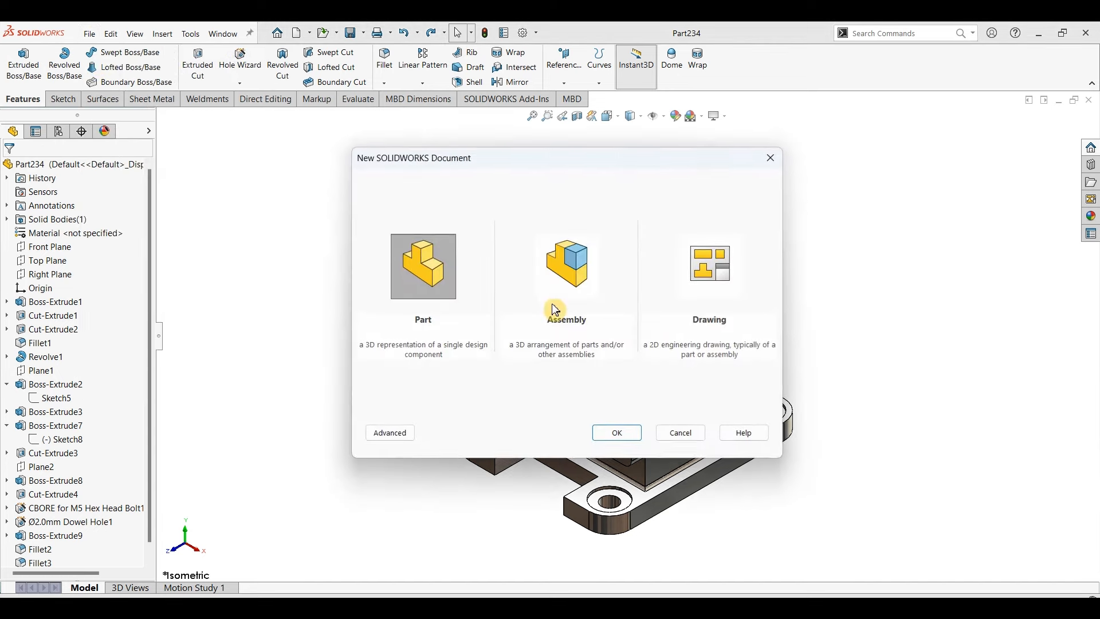
left_click(612, 431)
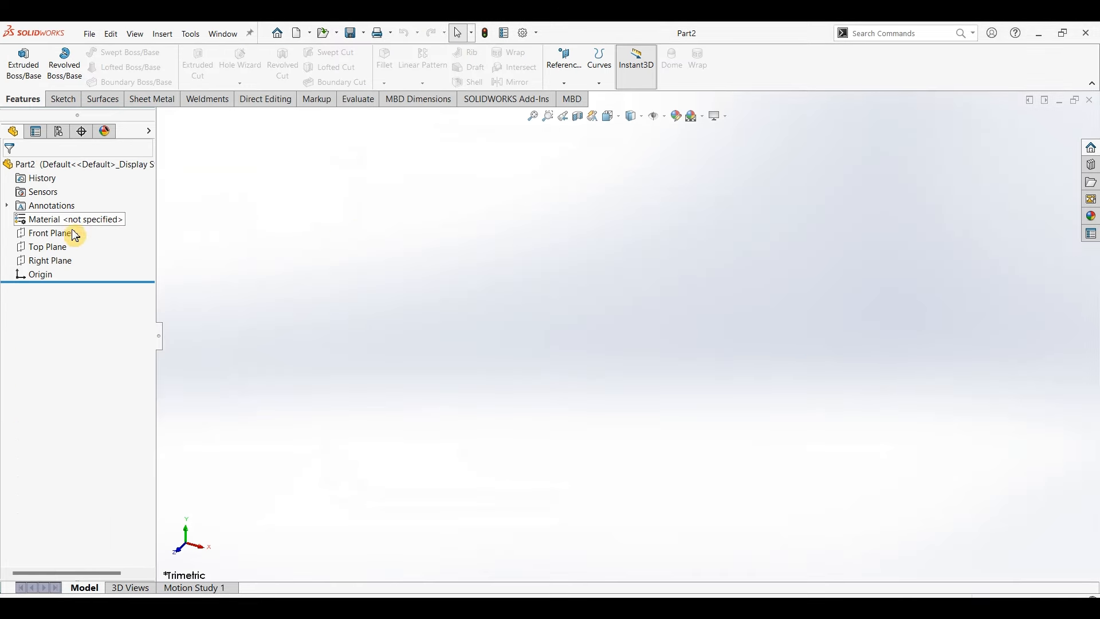
Start a sketch on the Front Plane and draw a center rectangle about 182 mm wide, centred on the origin.
left_click(74, 233)
left_click(63, 99)
left_click(23, 60)
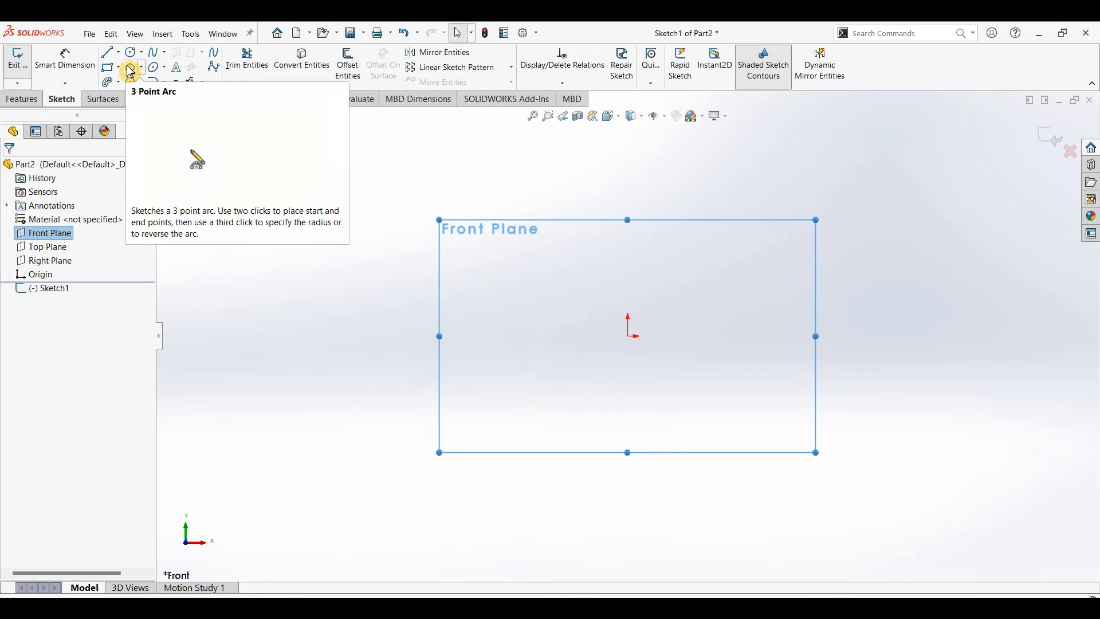
left_click(119, 68)
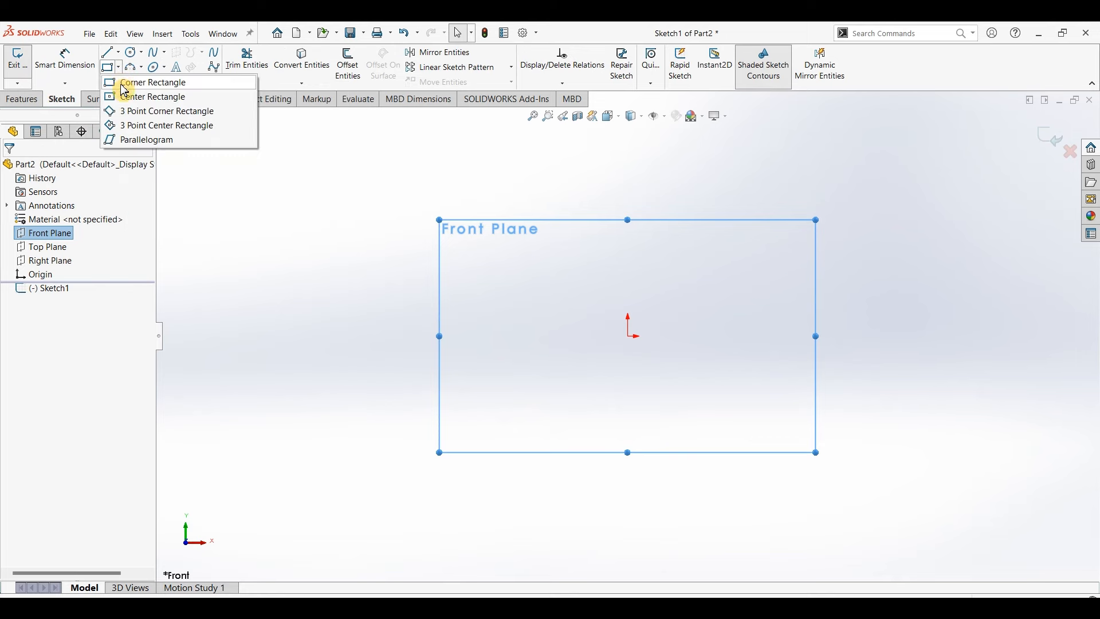
left_click(123, 97)
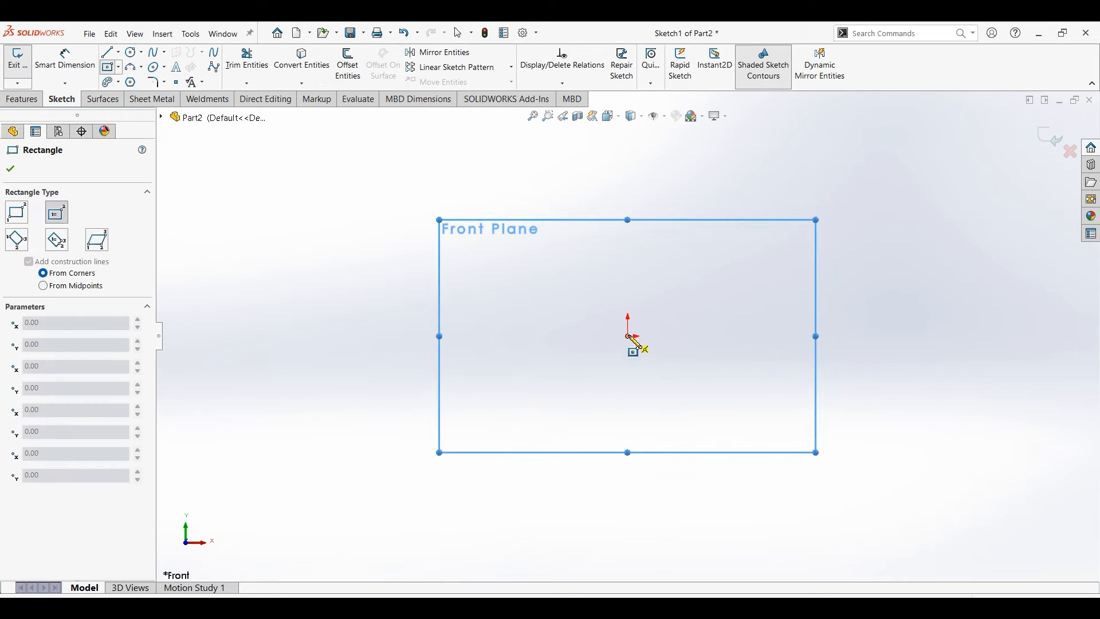
left_click(630, 336)
left_click(820, 190)
Dimension the rectangle's upper edge and set its length to 120 mm.
left_click(65, 60)
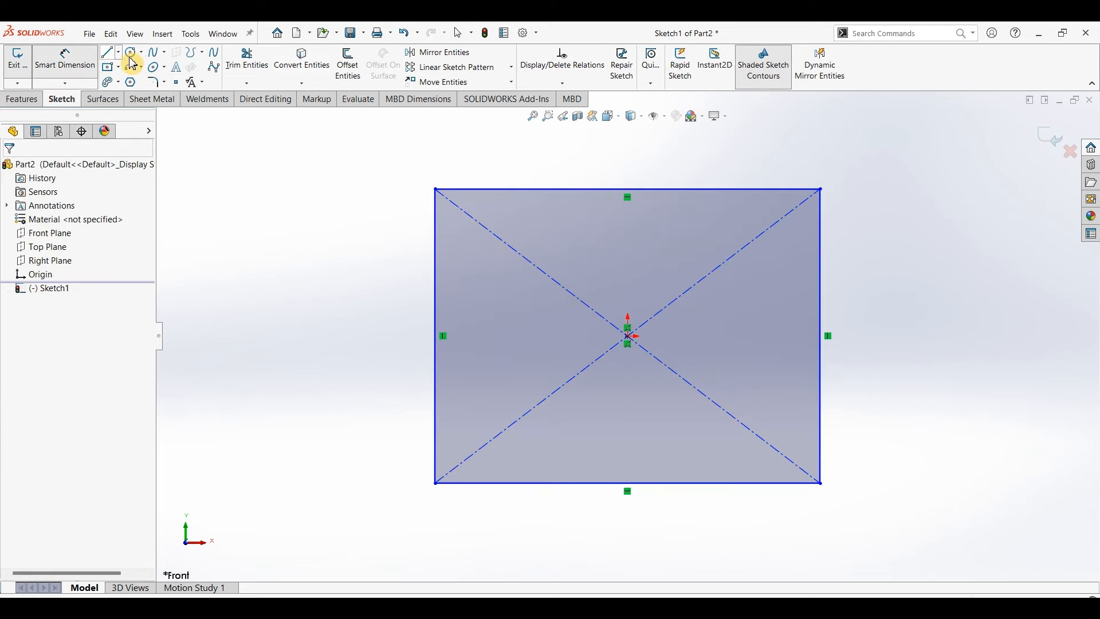
left_click(590, 190)
left_click(611, 176)
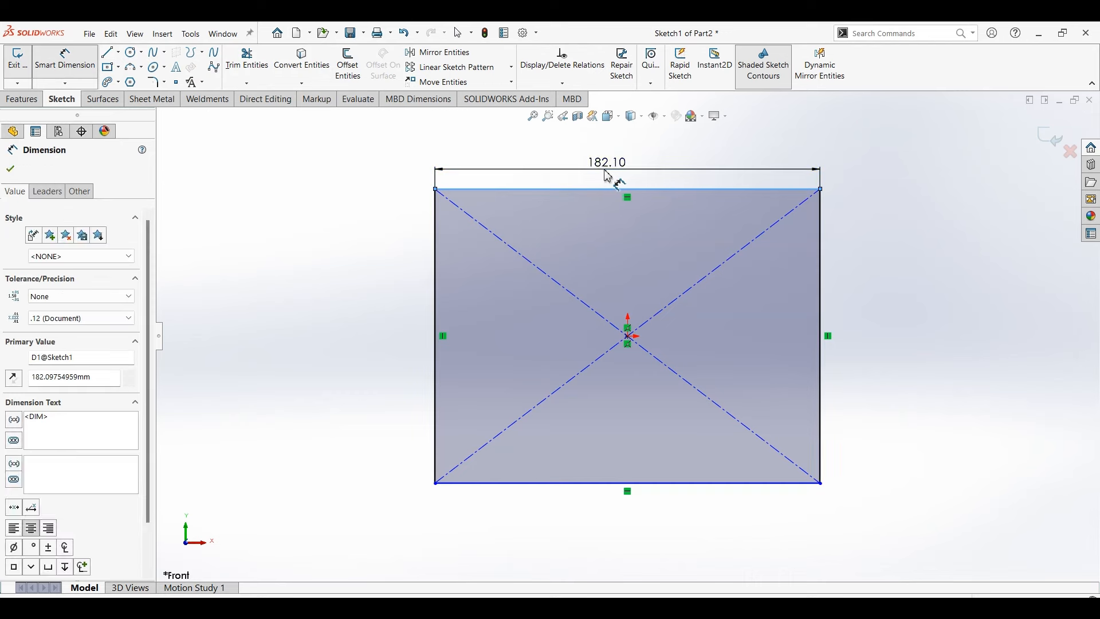
type("120")
key("Return")
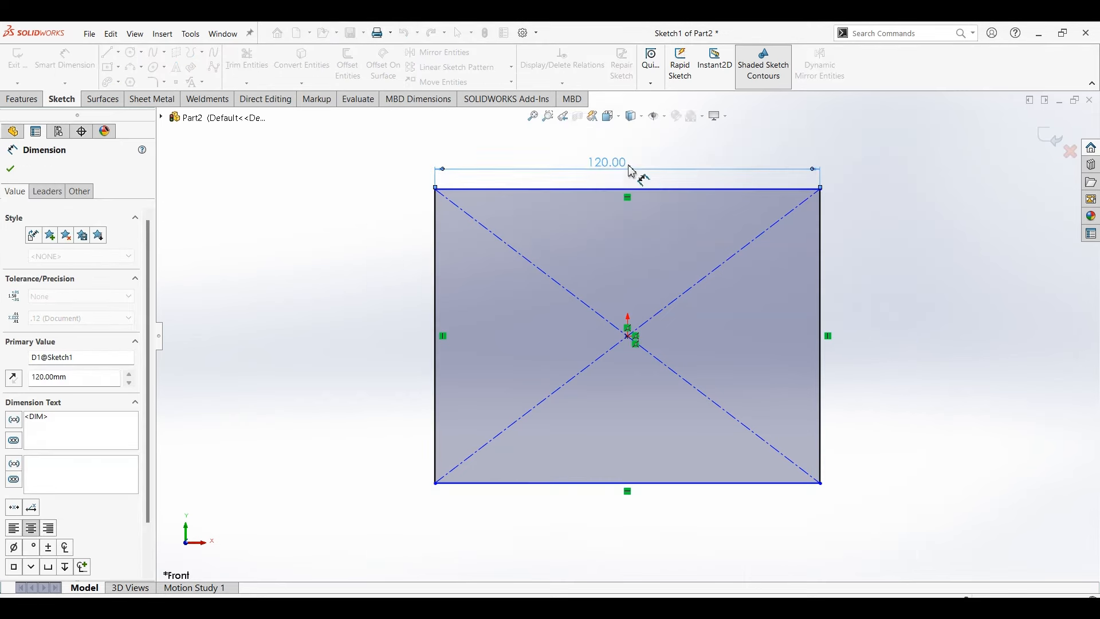
key("Escape")
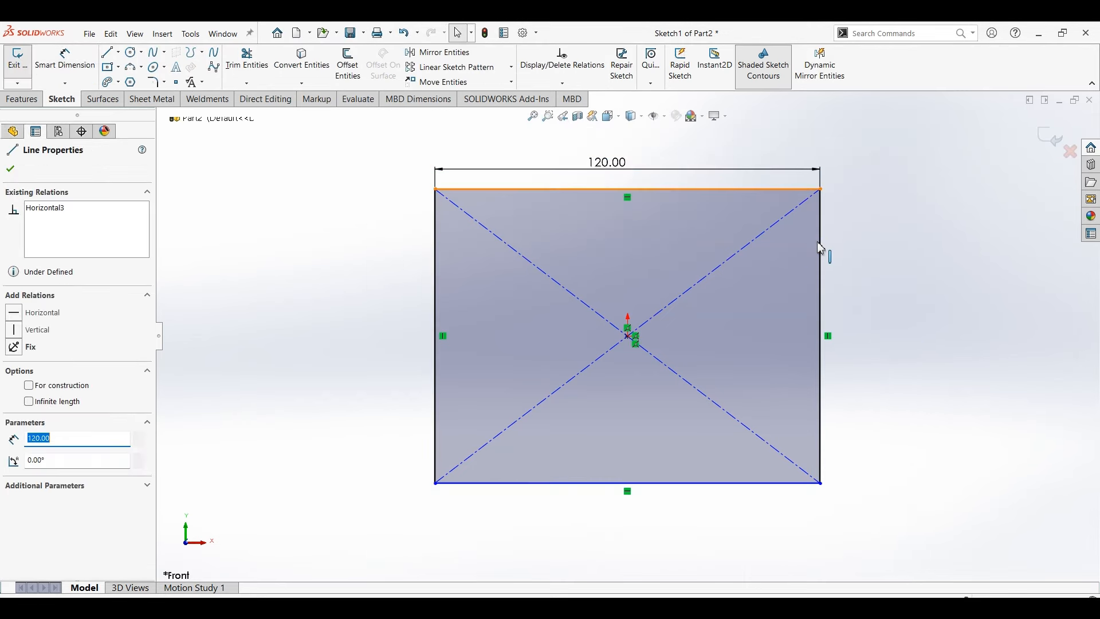
Add an Equal relation between the rectangle's upper edge and its adjacent vertical edge to make it a square.
left_click(821, 248, "ctrl")
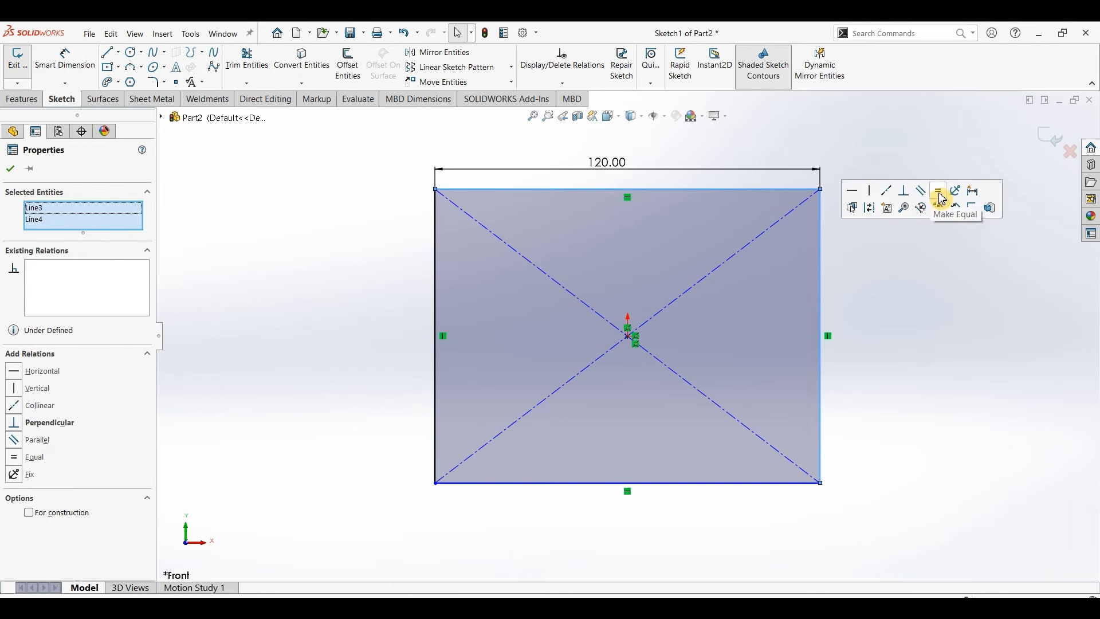
left_click(939, 192)
left_click(251, 223)
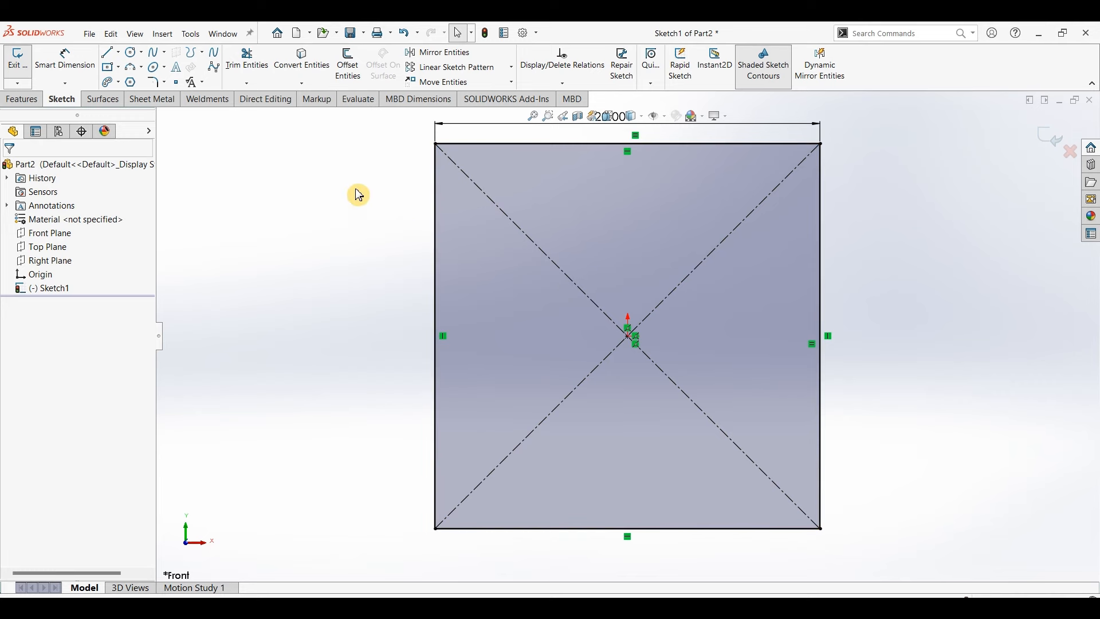
Round all four corners of the square with 6 mm sketch fillets, accepting the removal of the equal-length relation.
left_click(157, 82)
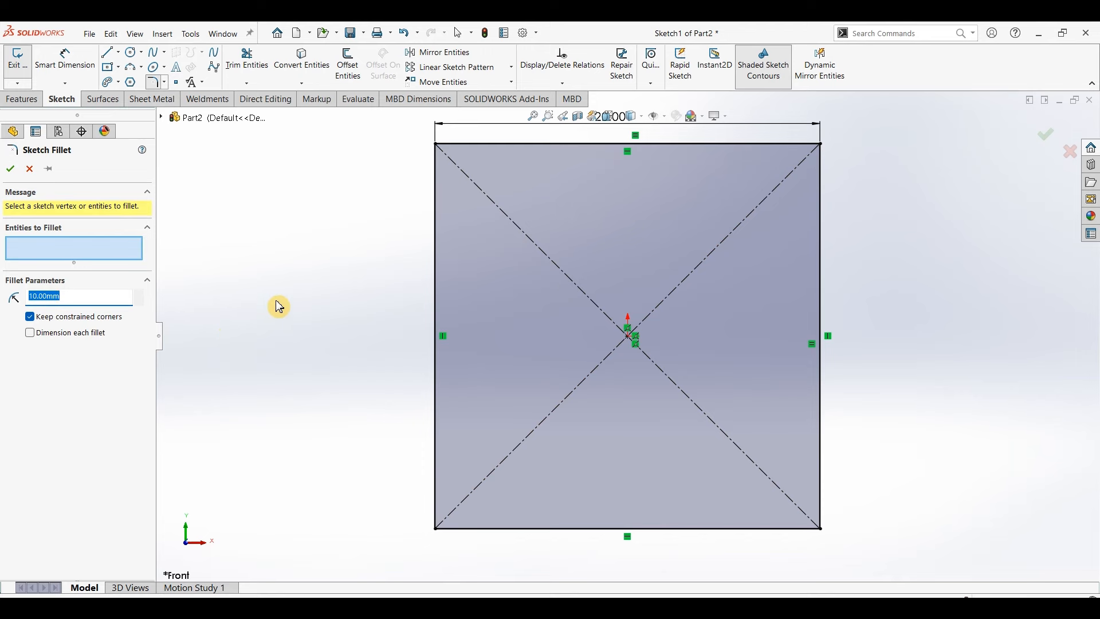
left_click(439, 150)
left_click(590, 332)
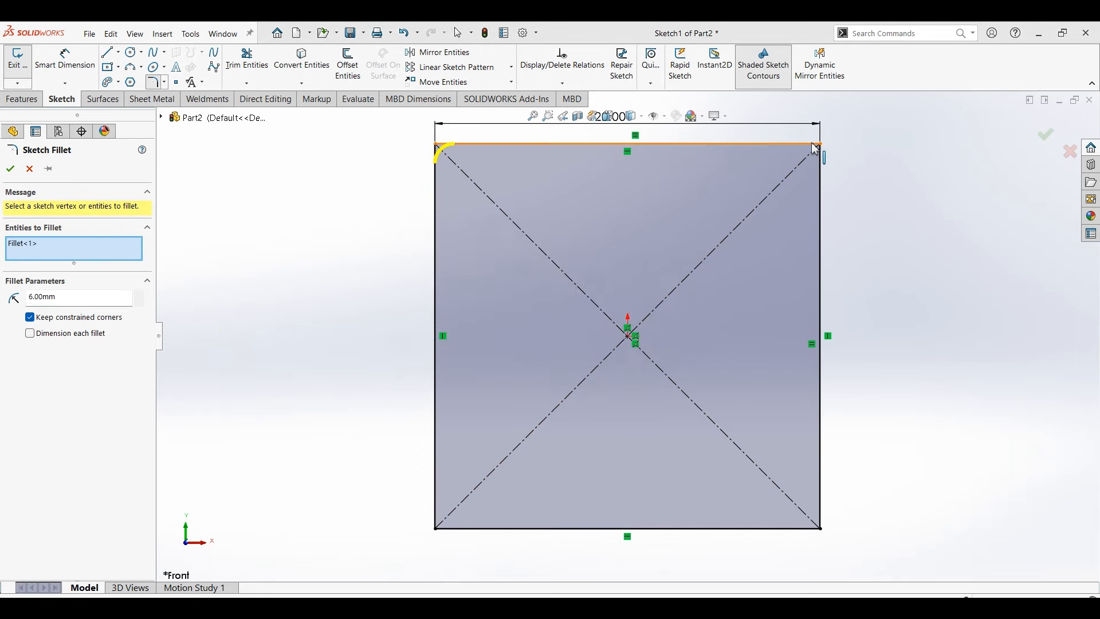
left_click(816, 149)
left_click(587, 334)
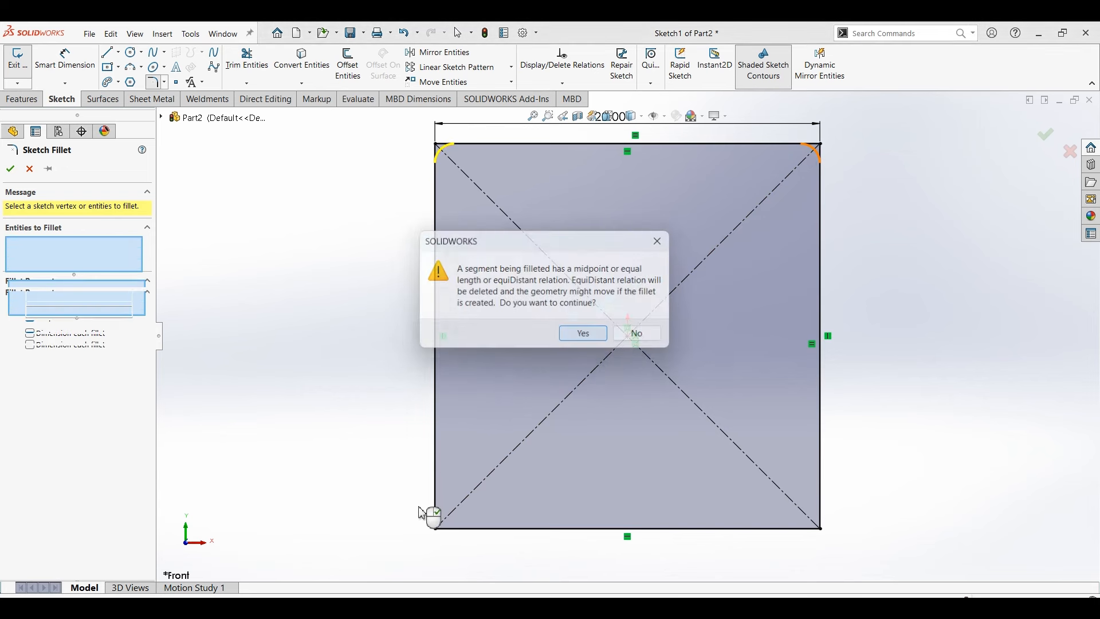
left_click(438, 531)
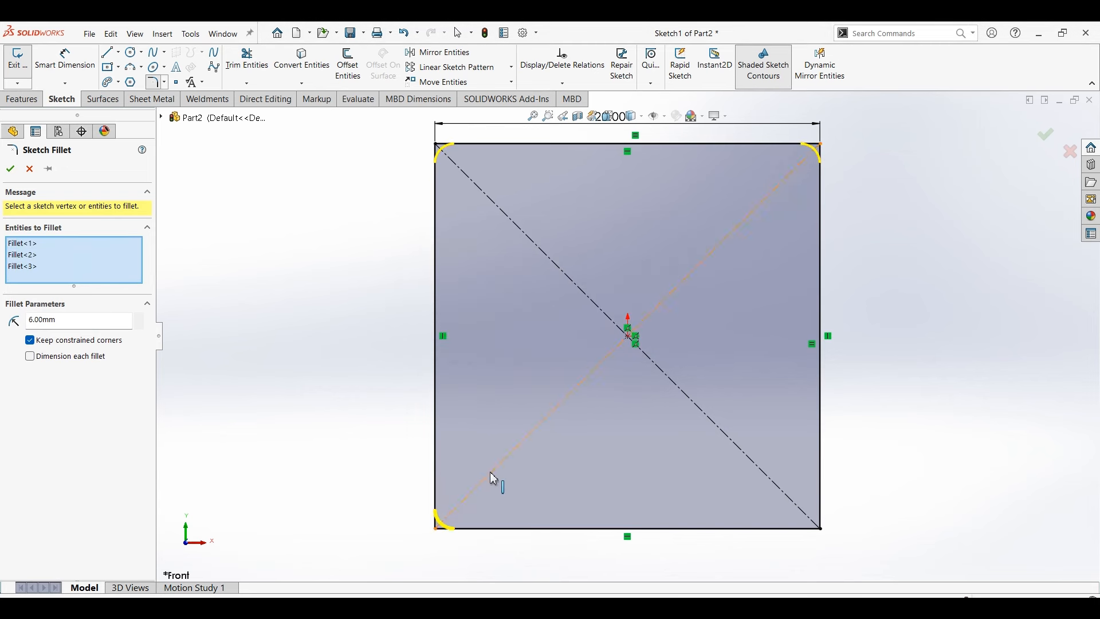
left_click(819, 528)
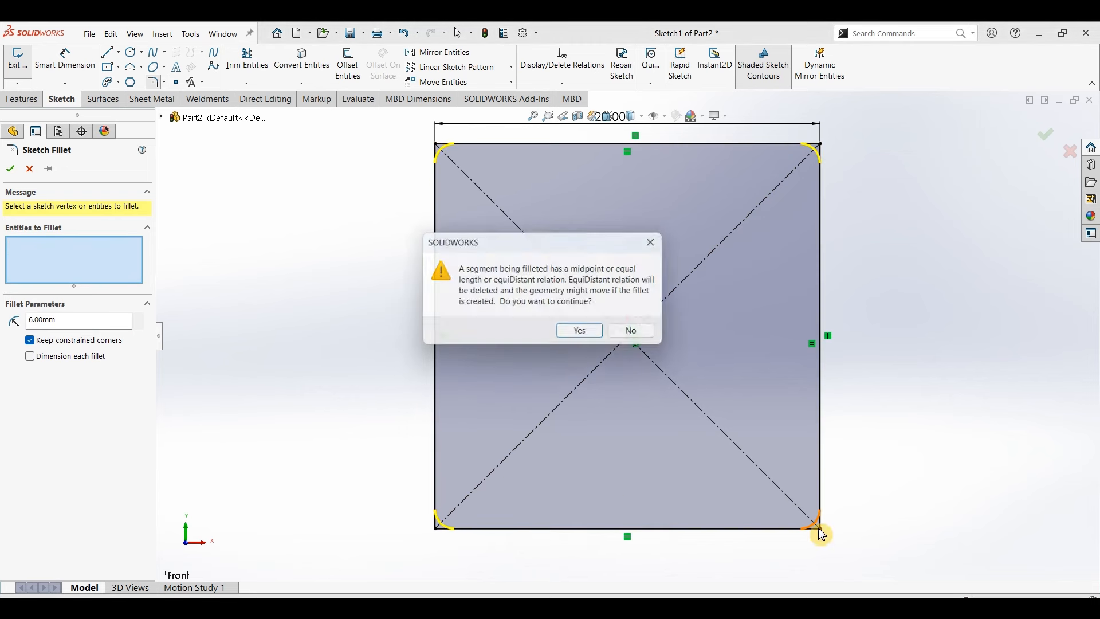
left_click(587, 336)
left_click(10, 169)
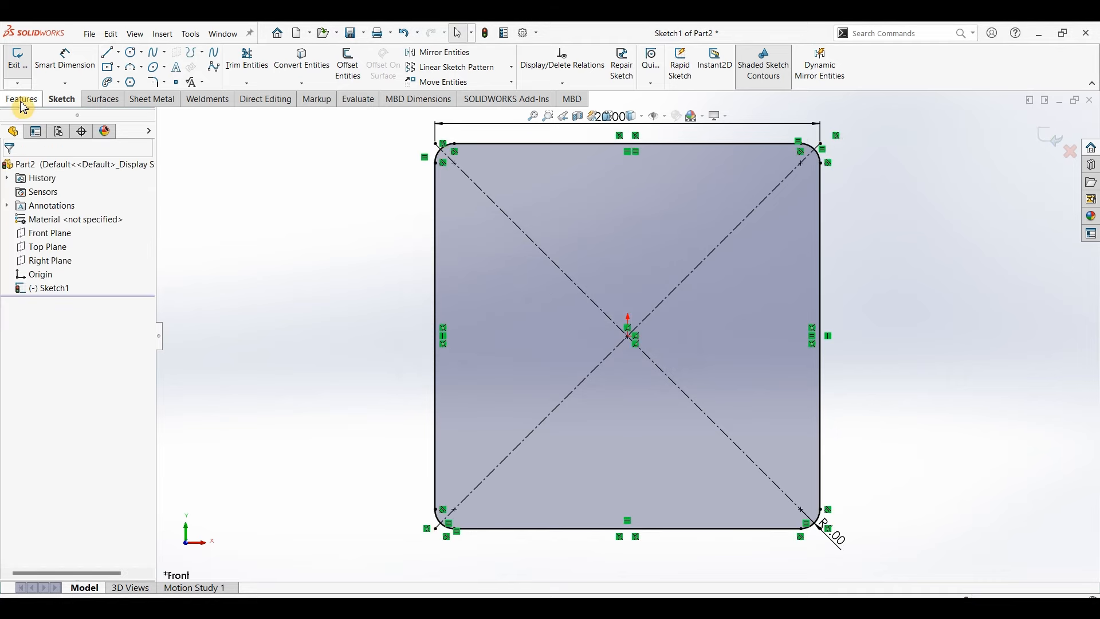
Extrude the rounded square 32 mm as a blind boss in the reversed direction.
left_click(23, 99)
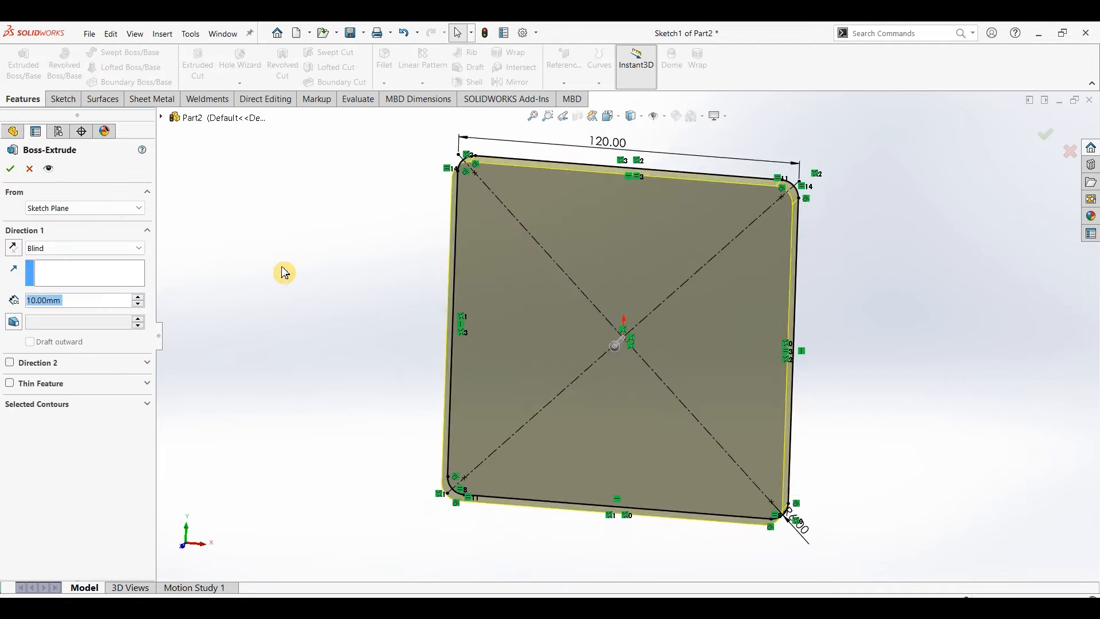
left_click(18, 249)
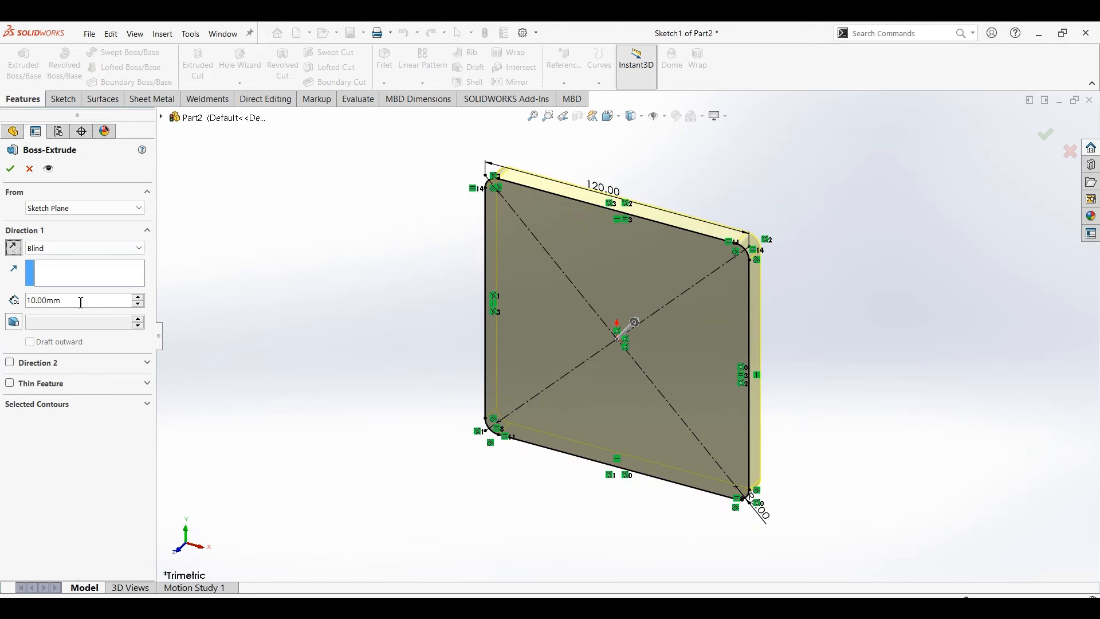
type("32")
key("Return")
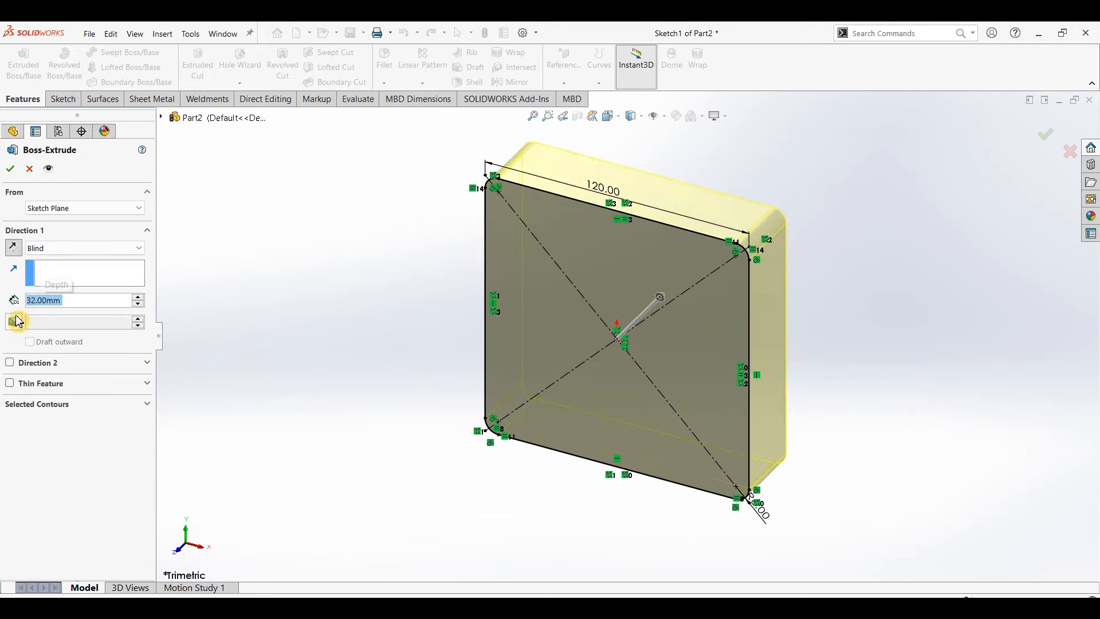
left_click(11, 174)
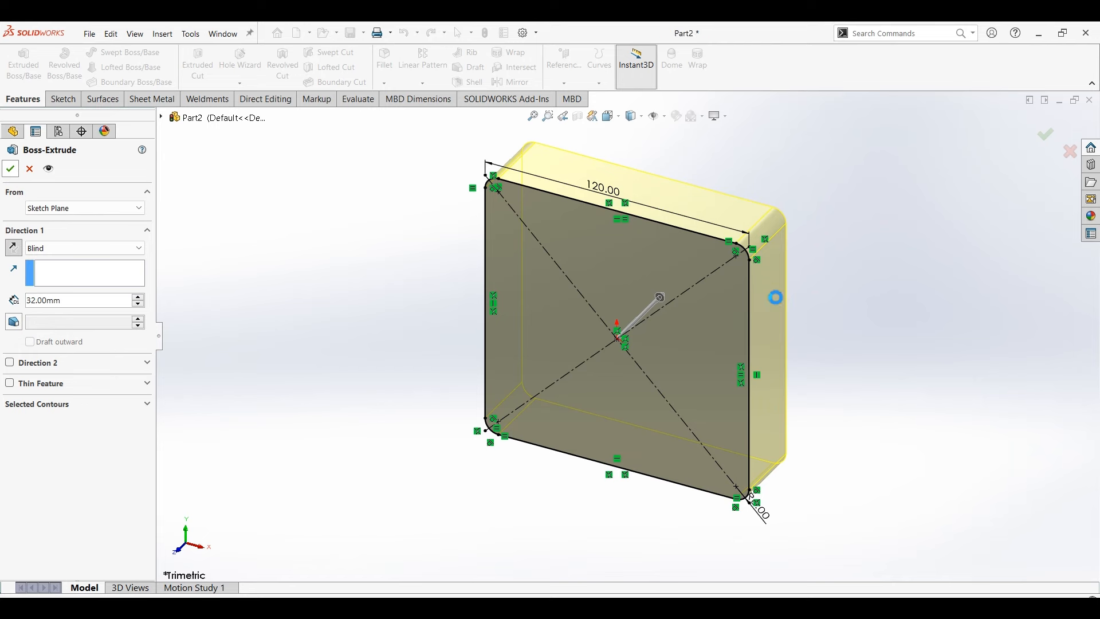
Start a sketch on the block's front face and draw a circle about 99 mm in diameter centred on the origin.
left_click(653, 339)
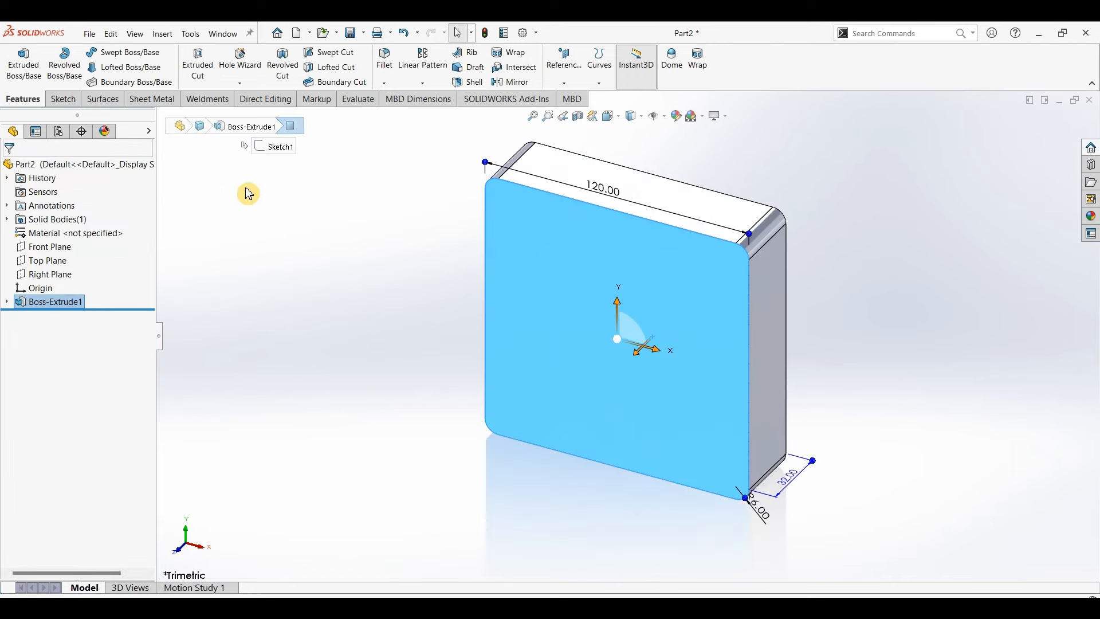
left_click(62, 99)
left_click(17, 58)
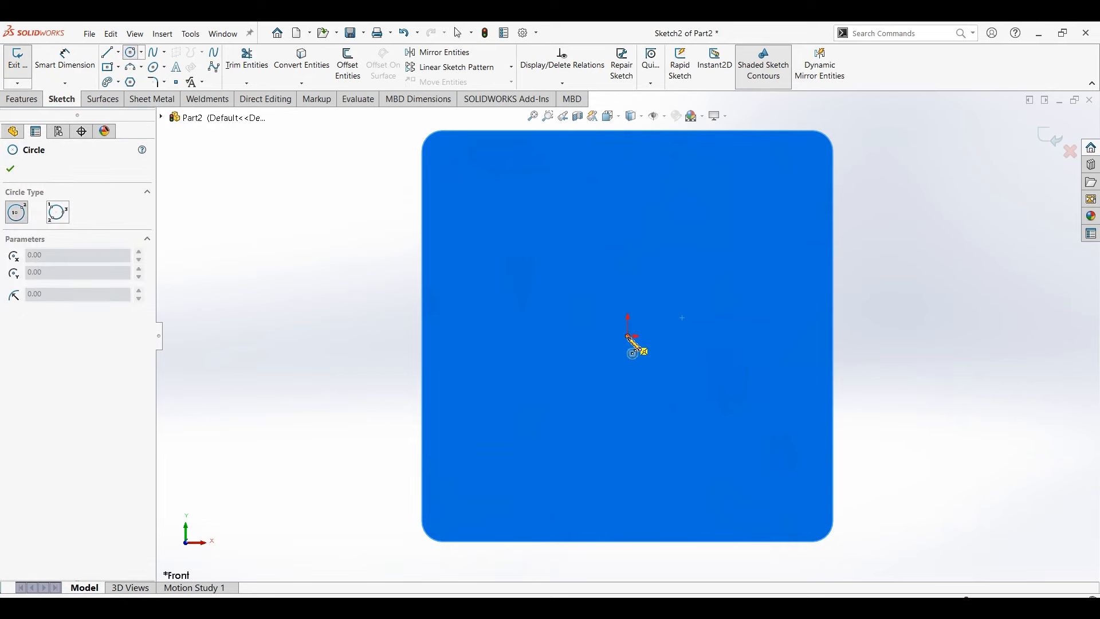
left_click(629, 336)
left_click(755, 225)
Set the circle's diameter to 90 mm.
left_click(65, 57)
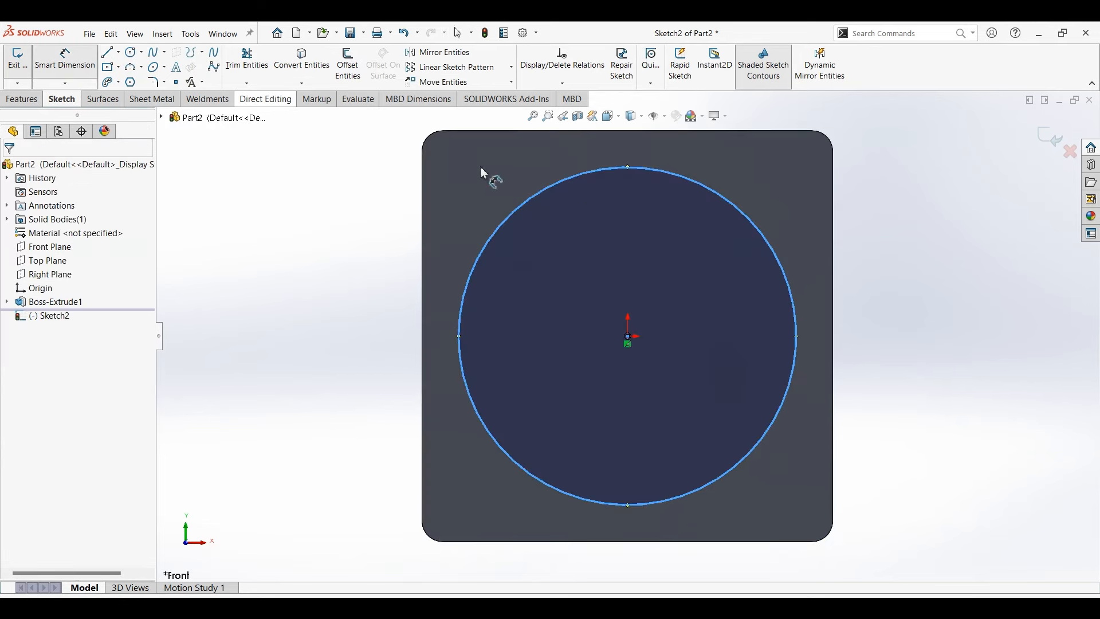
left_click(769, 238)
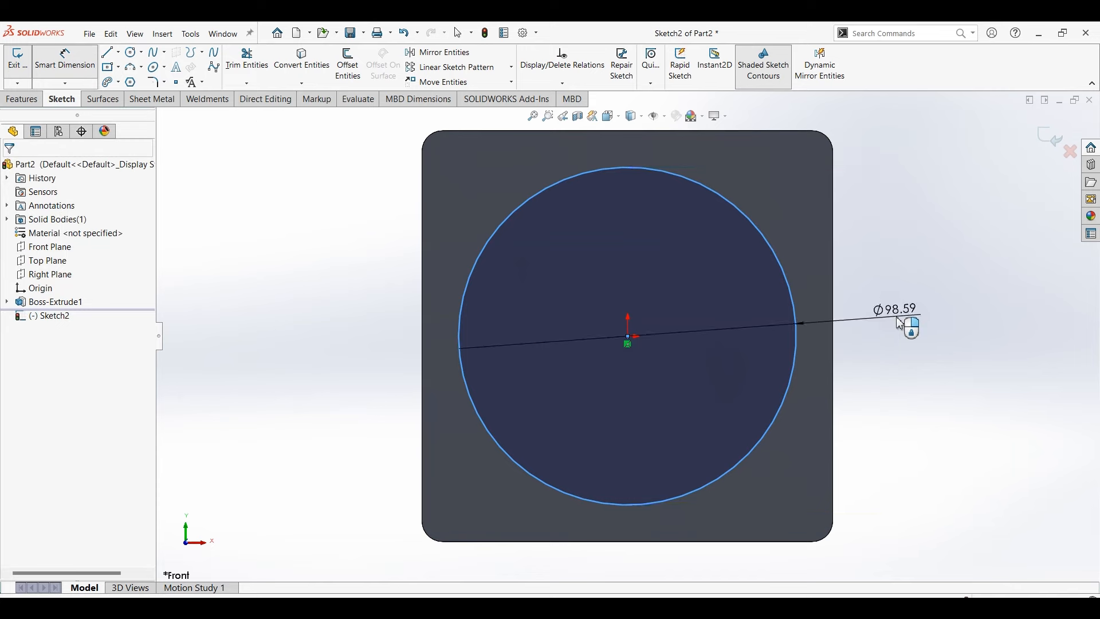
left_click(896, 317)
type("90")
key("Return")
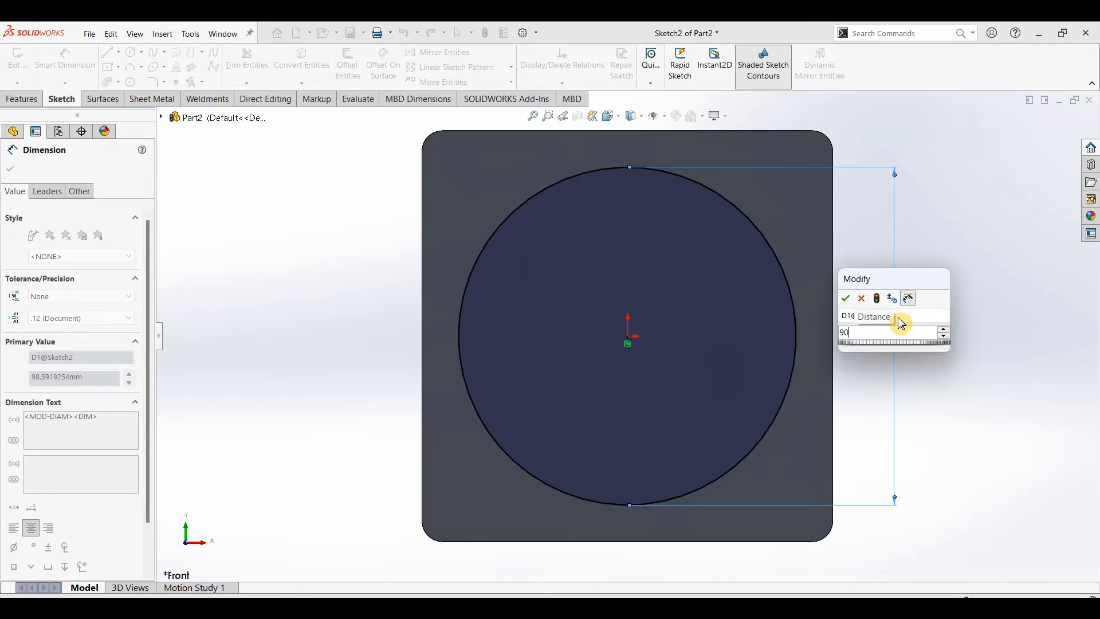
Cut the 90 mm circle 16 mm deep into the block as a blind extruded cut.
left_click(23, 99)
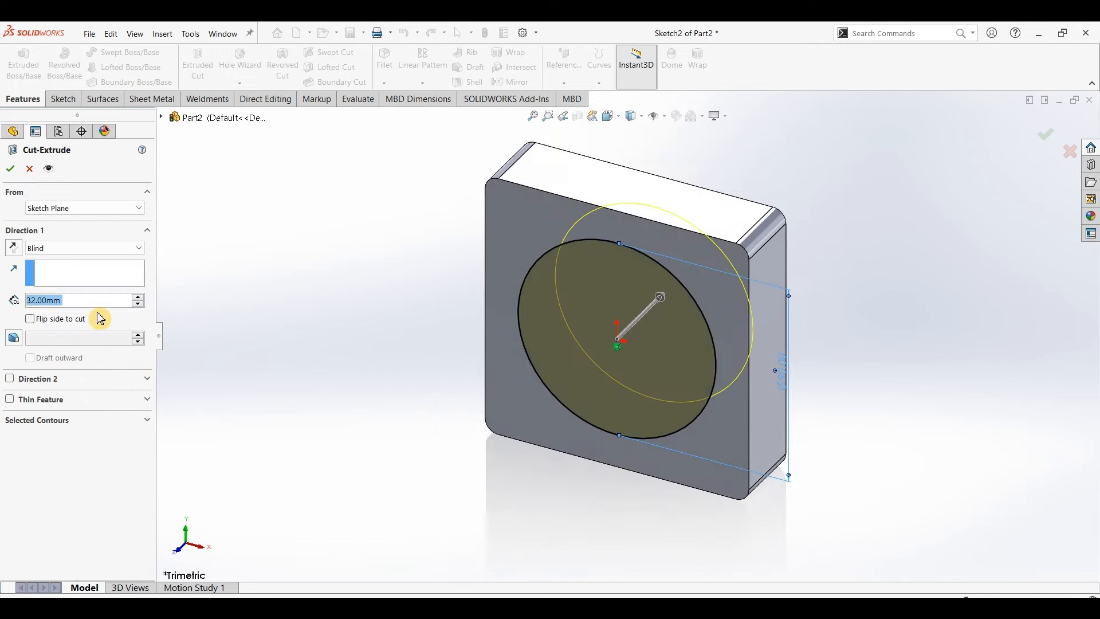
type("16")
key("Return")
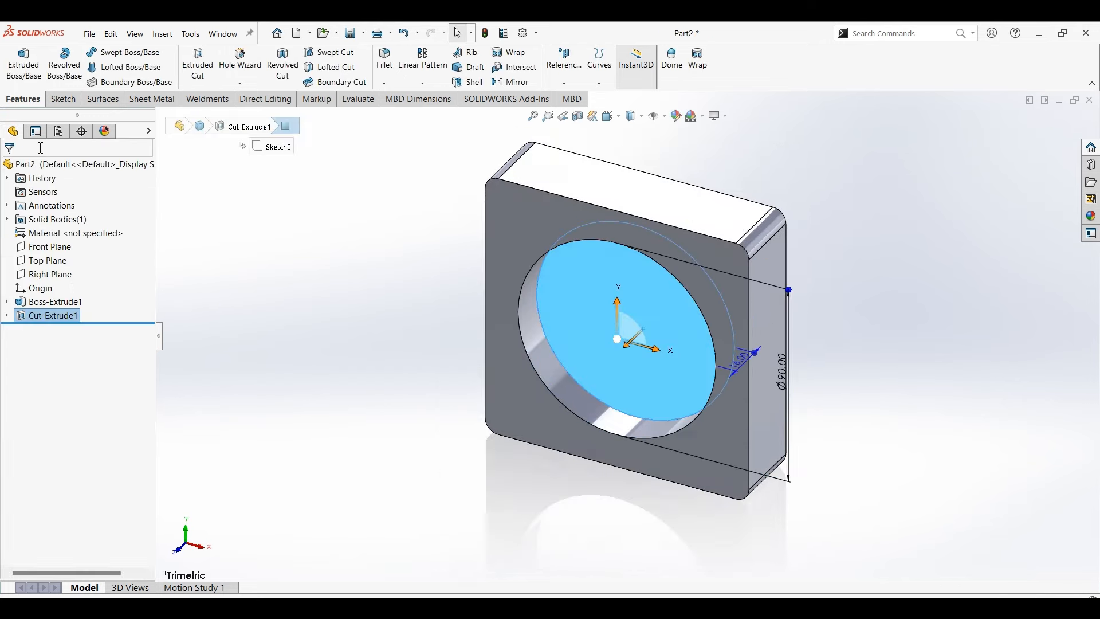
Start a sketch on the pocket floor and draw a circle about 112 mm in diameter centred on the origin.
left_click(63, 99)
left_click(18, 59)
left_click(130, 52)
left_click(628, 337)
left_click(771, 209)
Set the diameter of the circle sketched on the pocket floor to 100 mm.
left_click(65, 59)
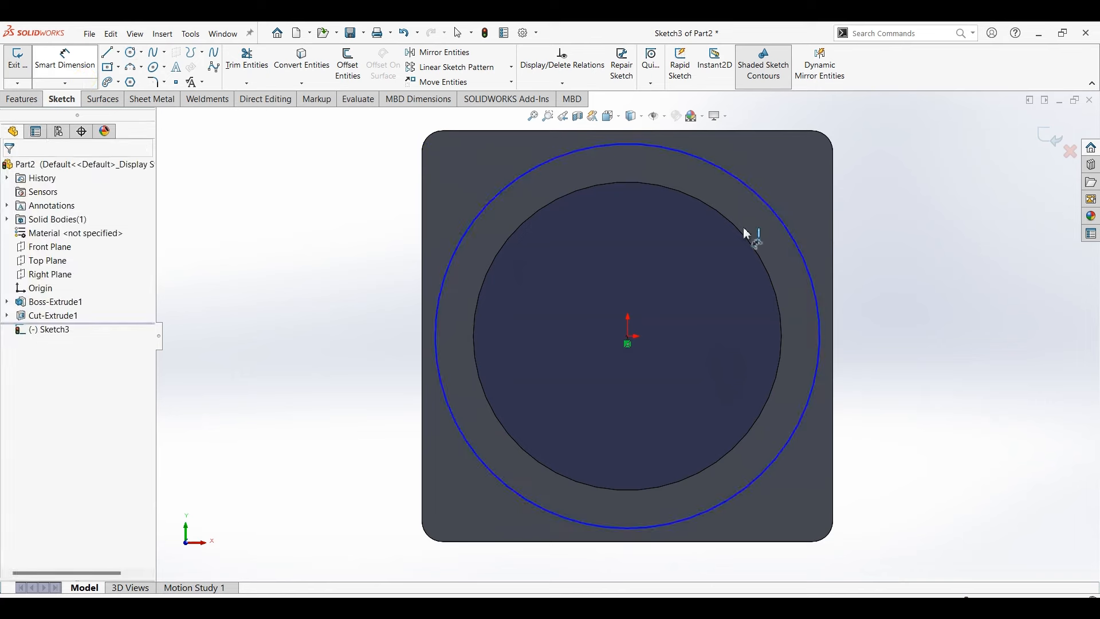
left_click(800, 251)
left_click(883, 333)
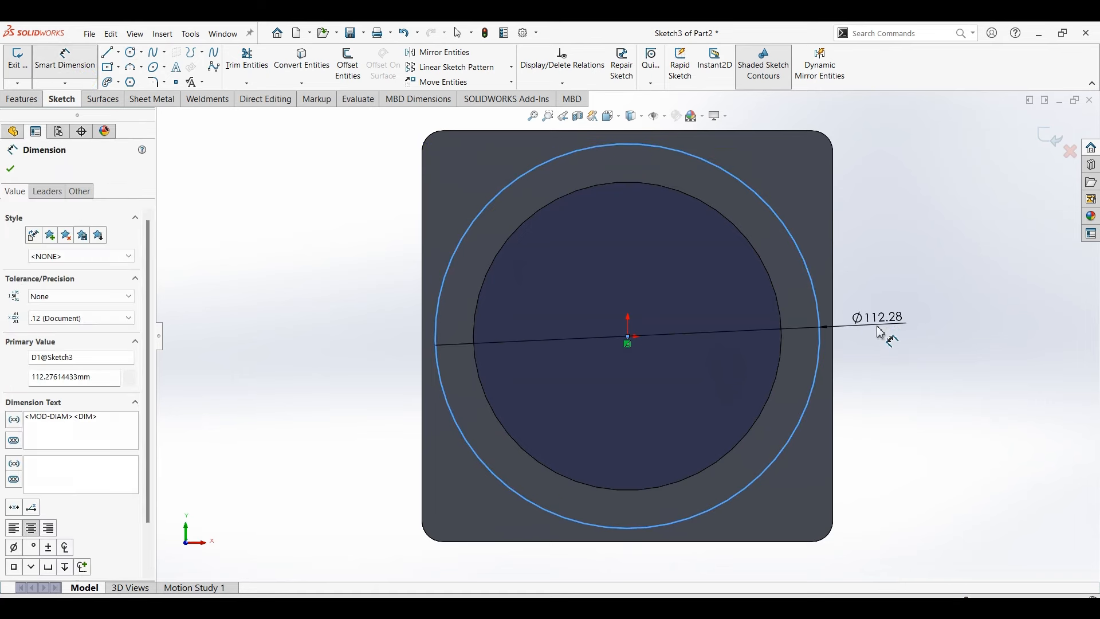
type("100")
key("Return")
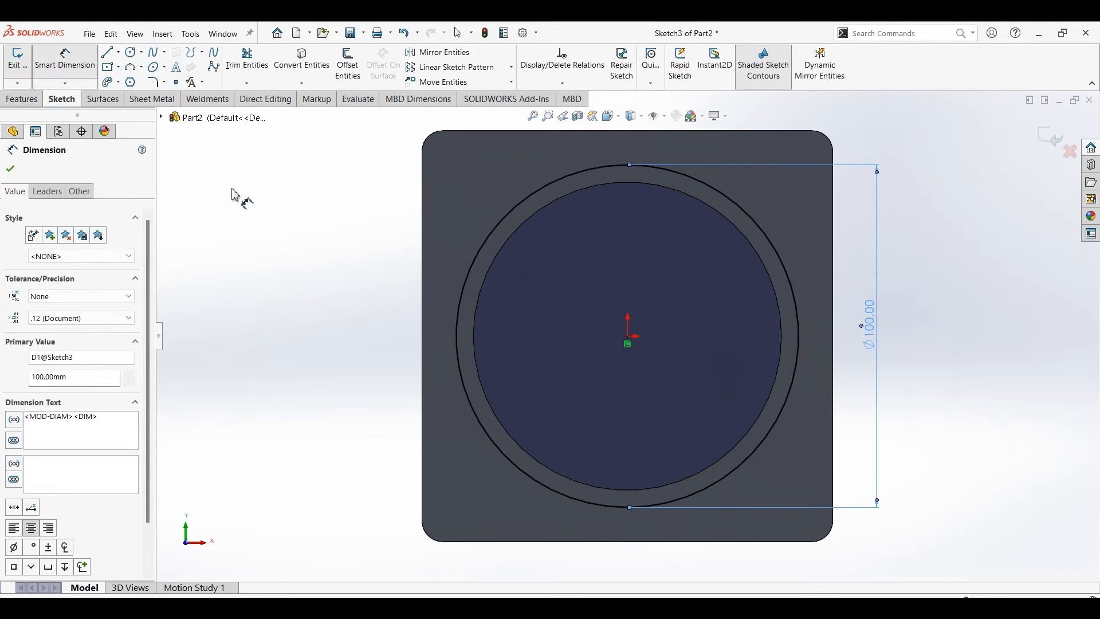
Cut the 100 mm circle through all from the pocket floor as an extruded cut.
left_click(23, 99)
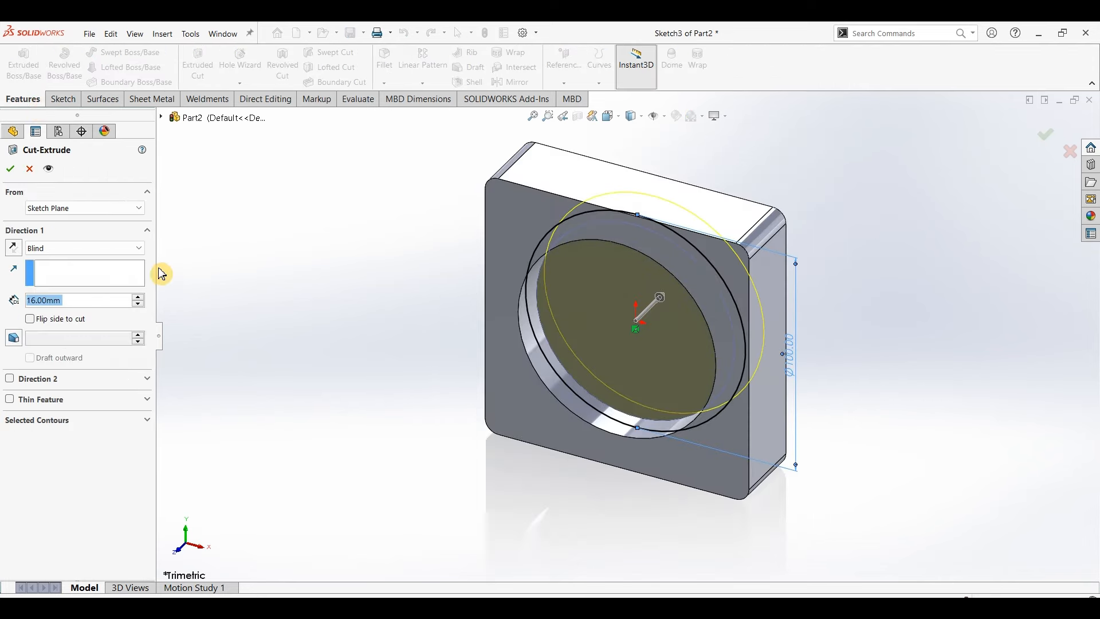
left_click(74, 259)
left_click(69, 270)
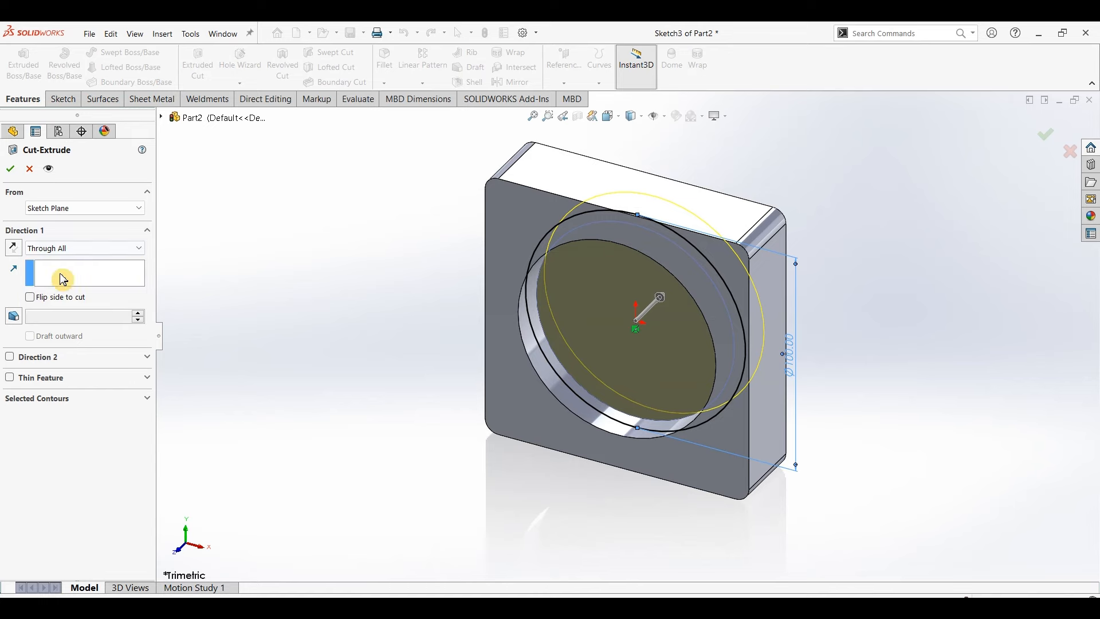
left_click(17, 173)
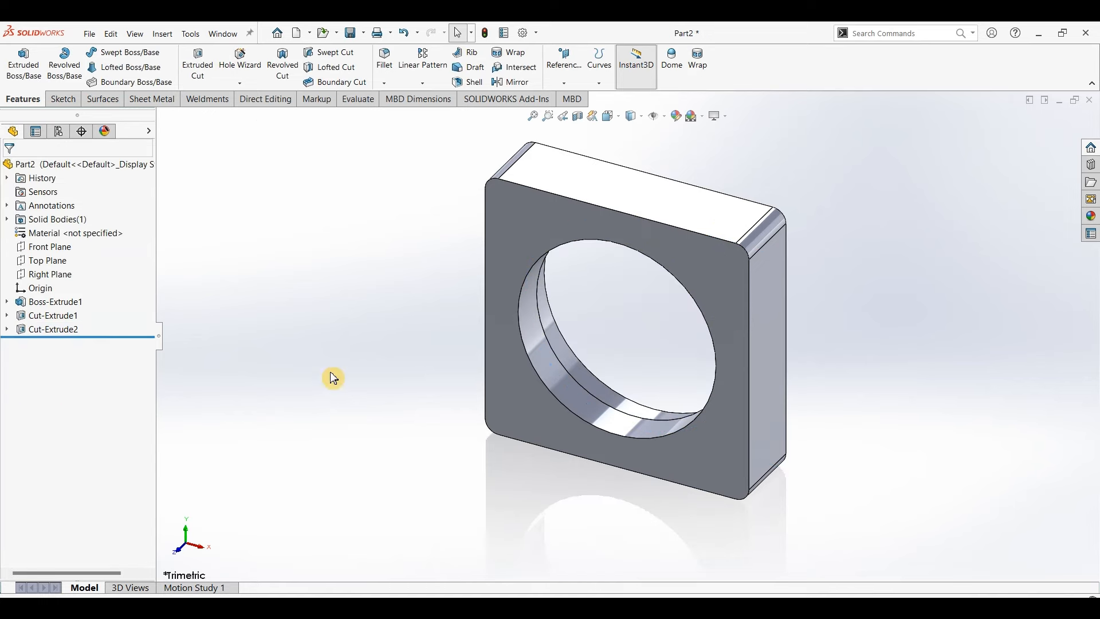
On the Right Plane, sketch a stepped line chain from the block's upper rear corner: about 71.5 mm horizontal, a vertical drop, about 69 mm horizontal.
mouse_move(878, 412)
middle_mouse_down()
mouse_move(858, 401)
mouse_move(882, 406)
middle_mouse_up()
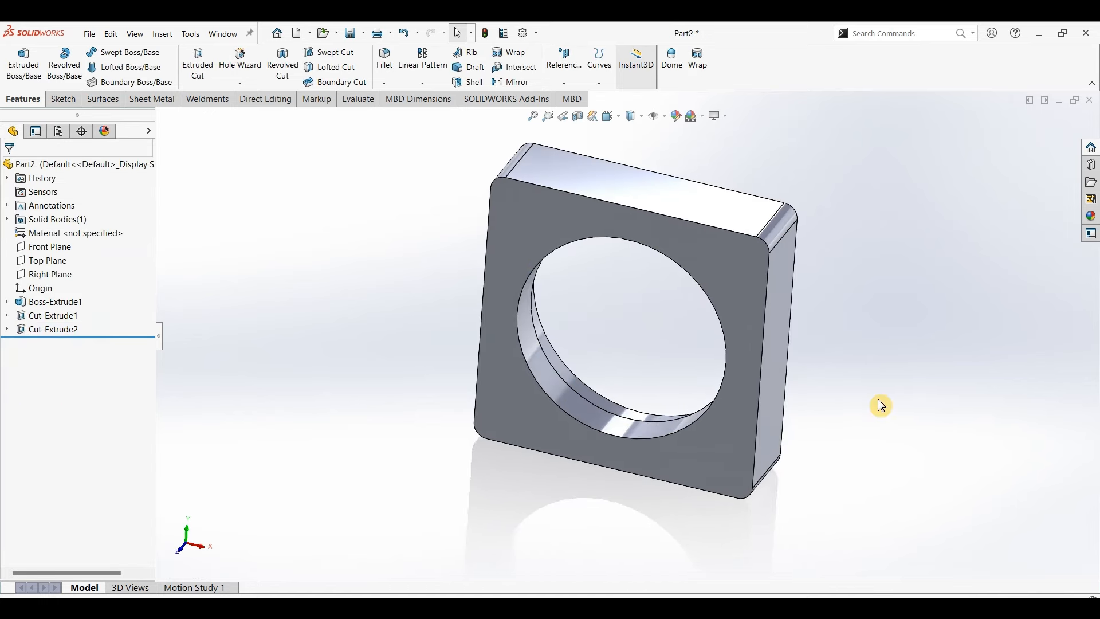
key("ctrl+7")
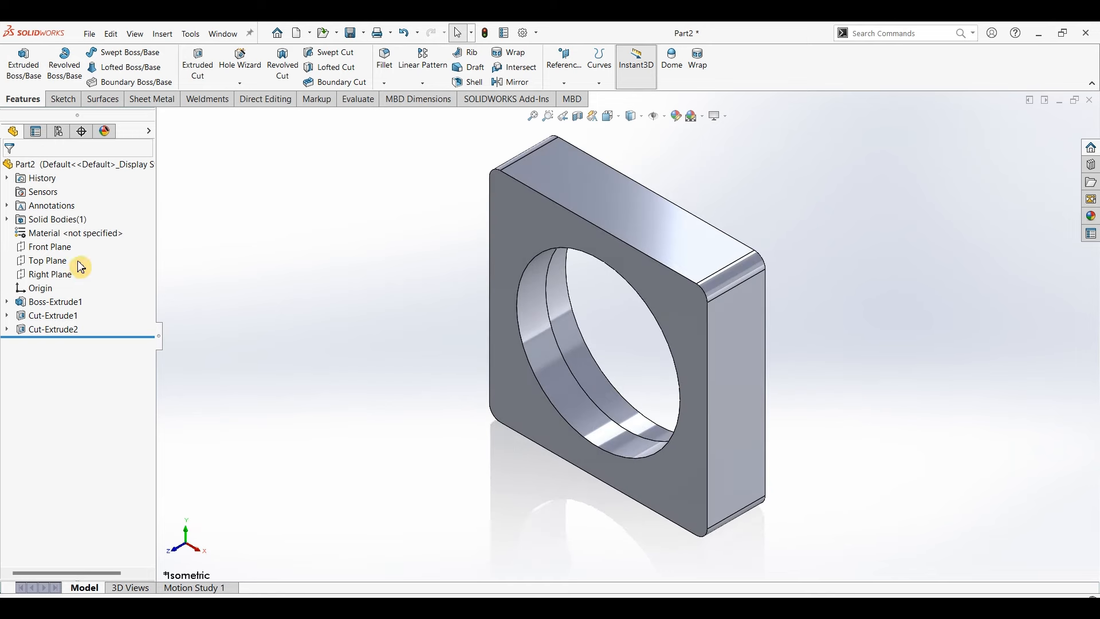
left_click(45, 275)
left_click_drag(659, 319, 863, 319)
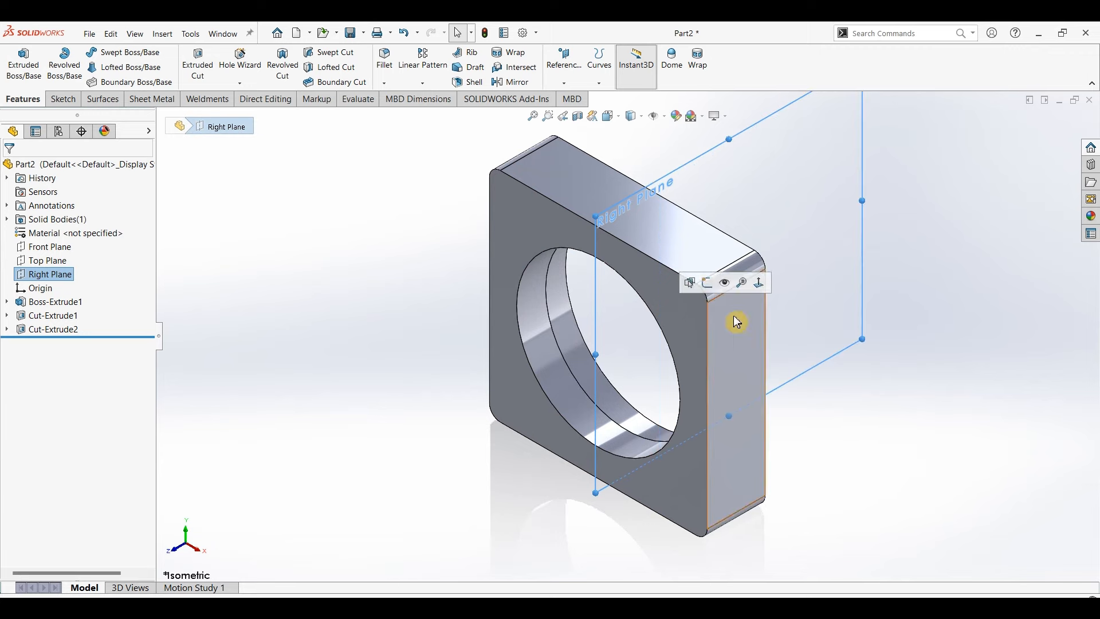
left_click(61, 99)
left_click(17, 60)
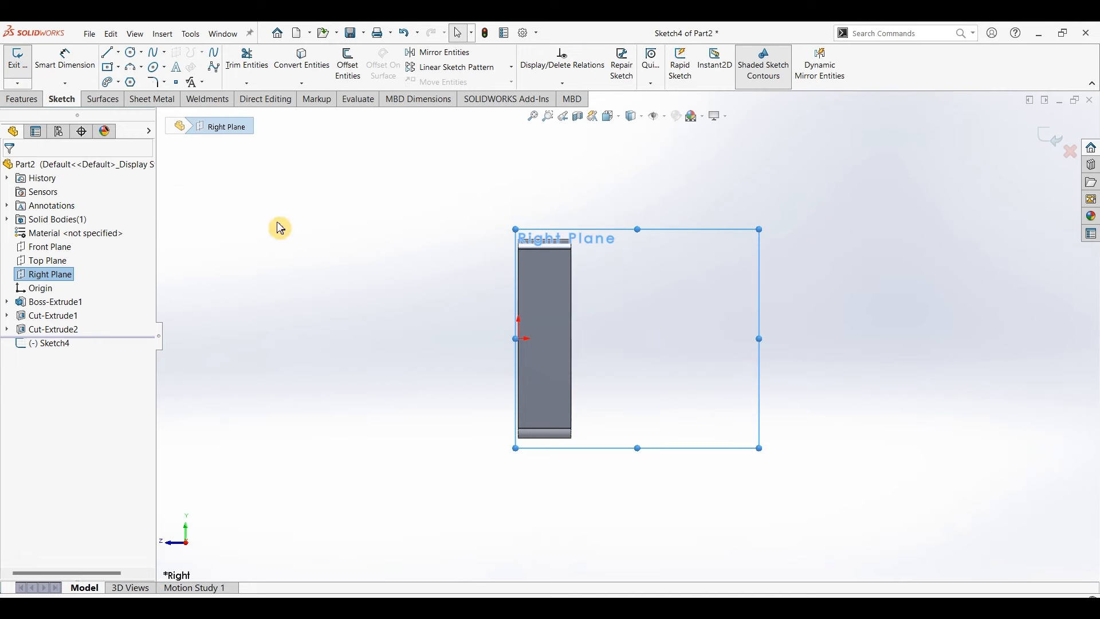
left_click(110, 53)
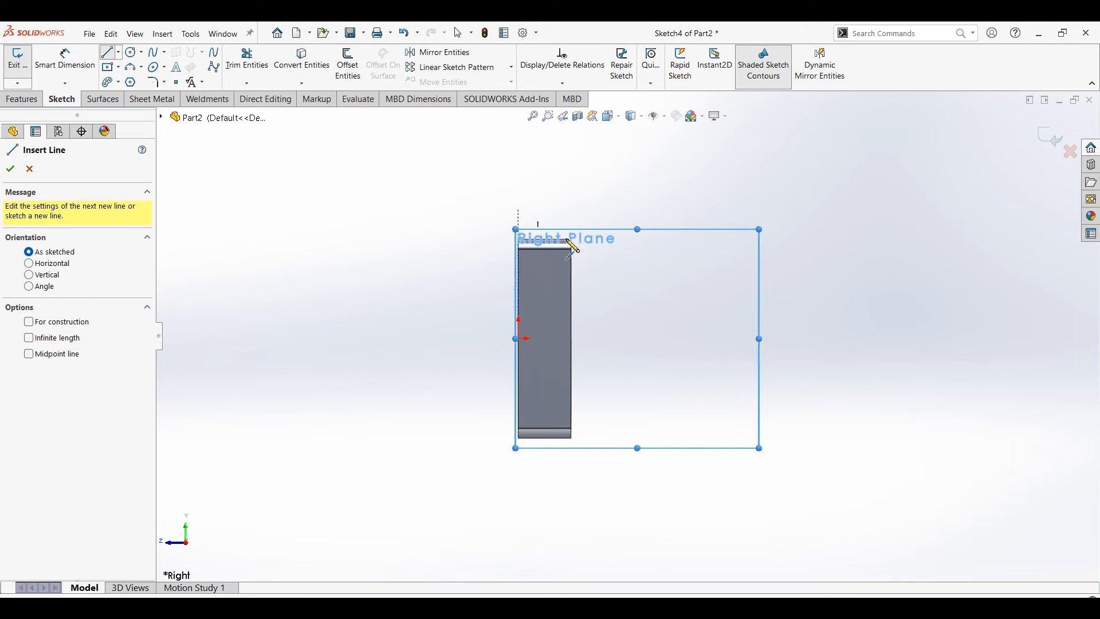
scroll(578, 255, "down", 3)
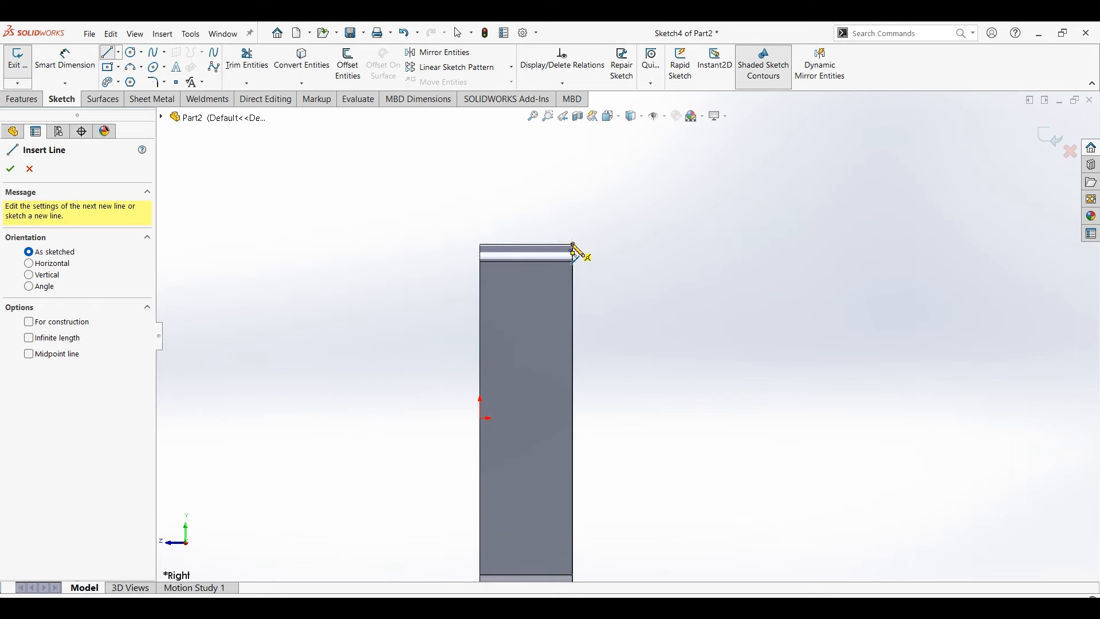
left_click(573, 245)
left_click(780, 245)
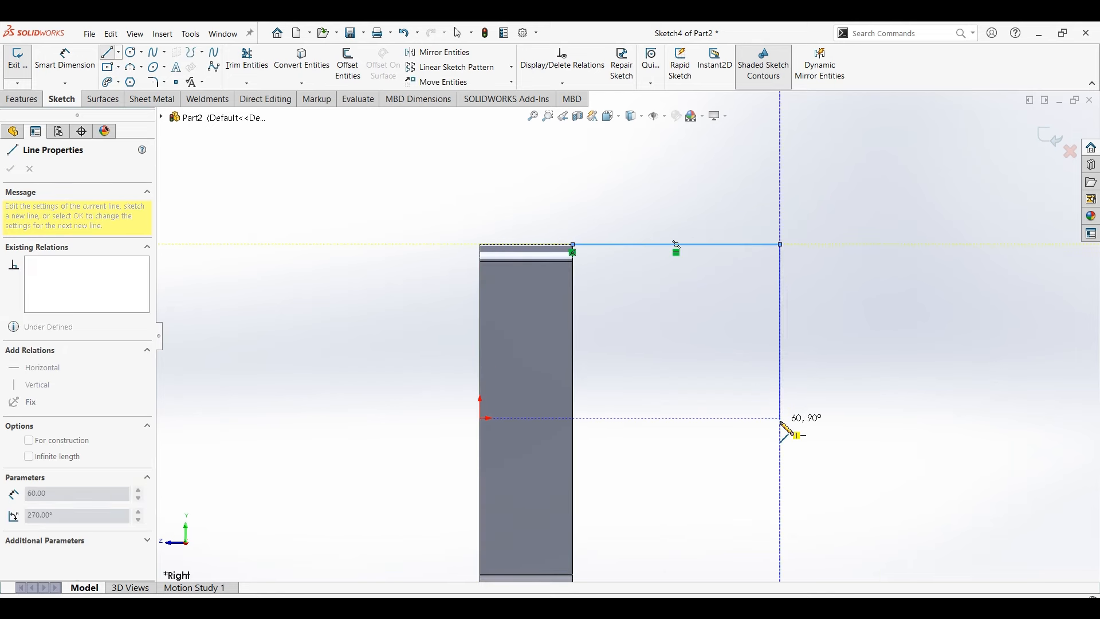
left_click(780, 366)
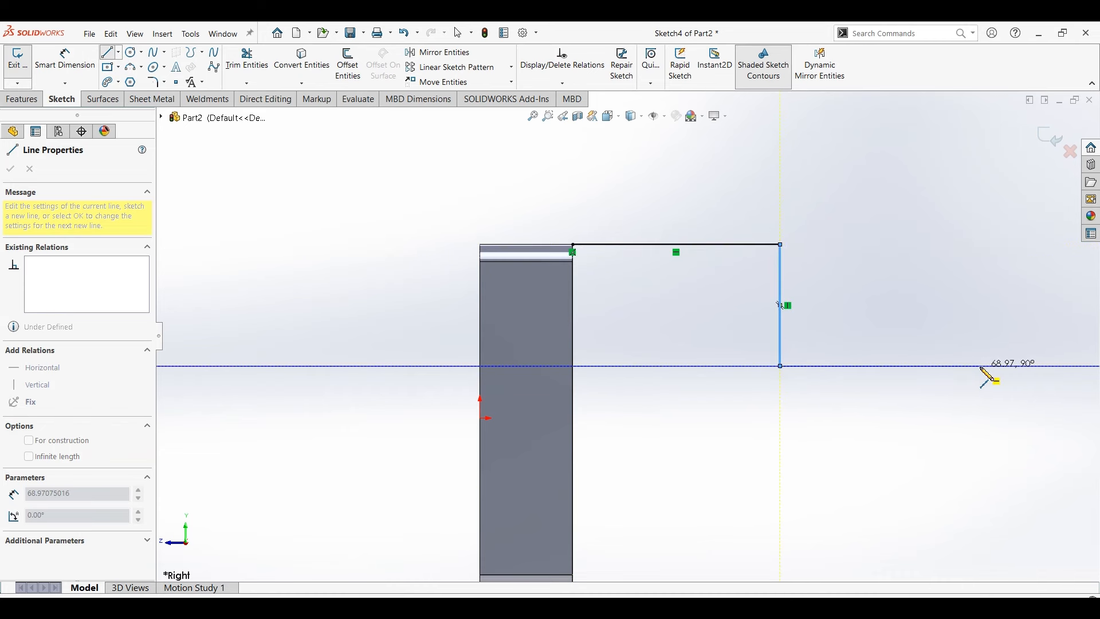
double_click(983, 366)
key("Escape")
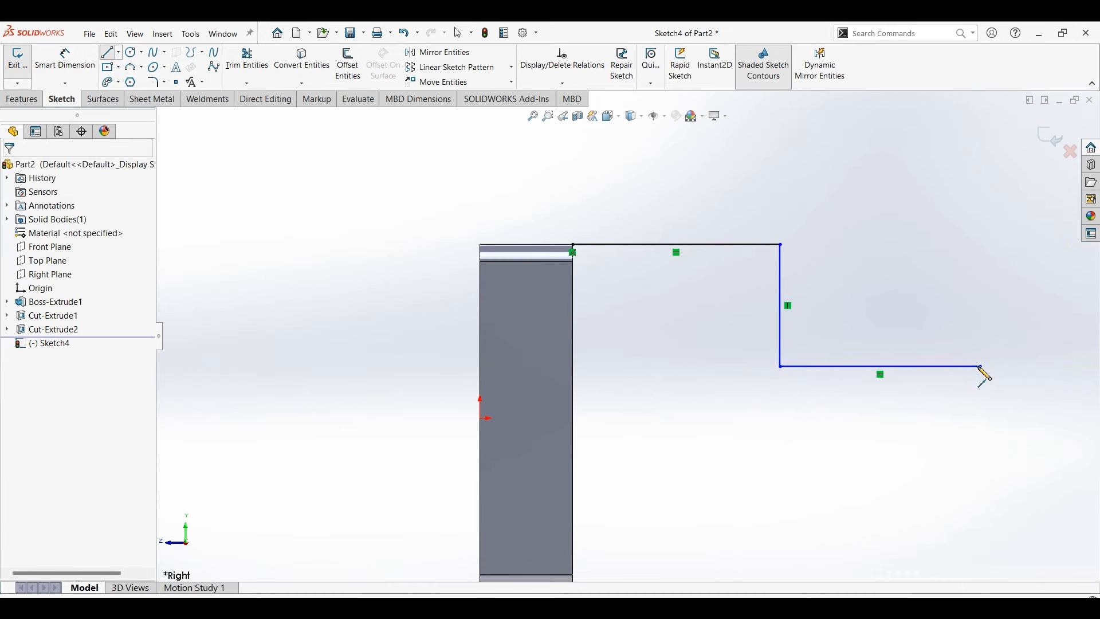
Draw a horizontal centerline about 172 mm long from the origin, ending below the stepped profile's free end.
left_click(118, 52)
left_click(140, 79)
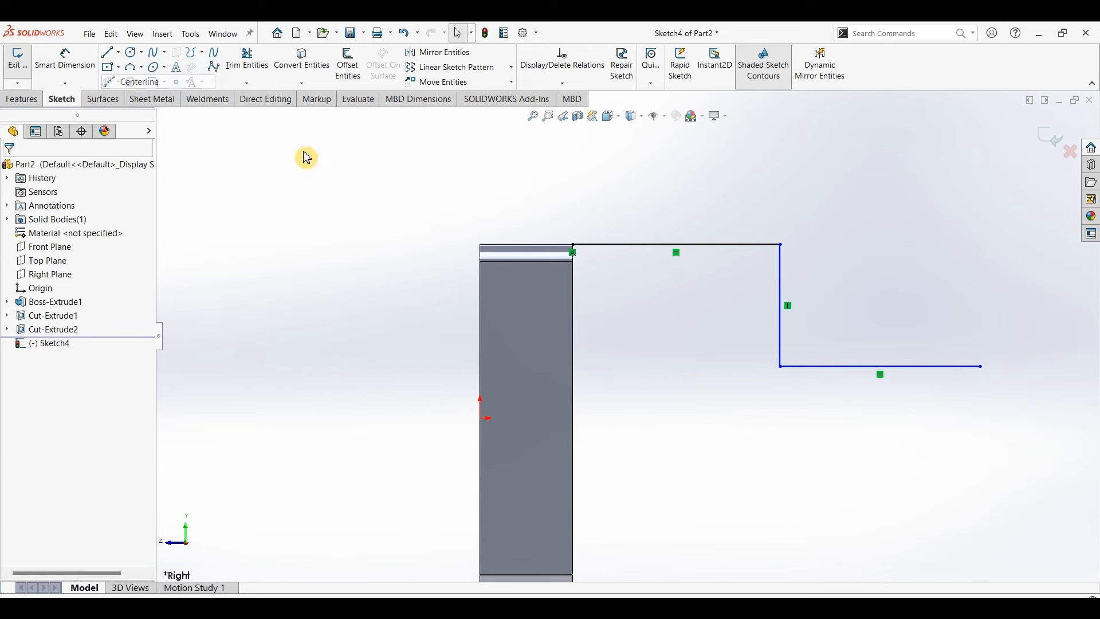
left_click(482, 418)
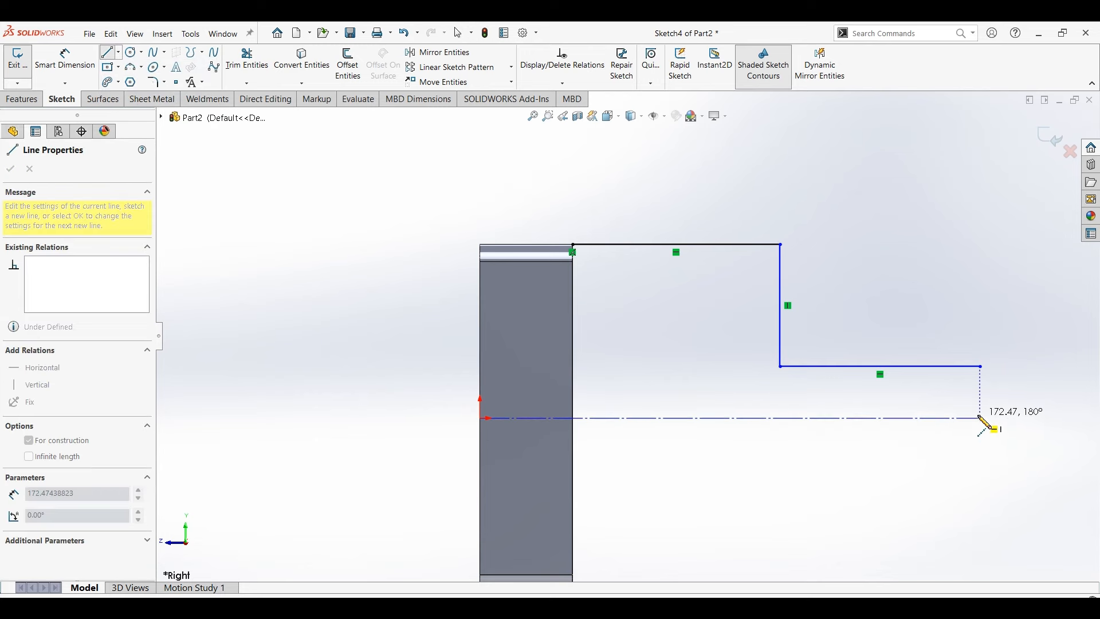
double_click(982, 418)
key("Escape")
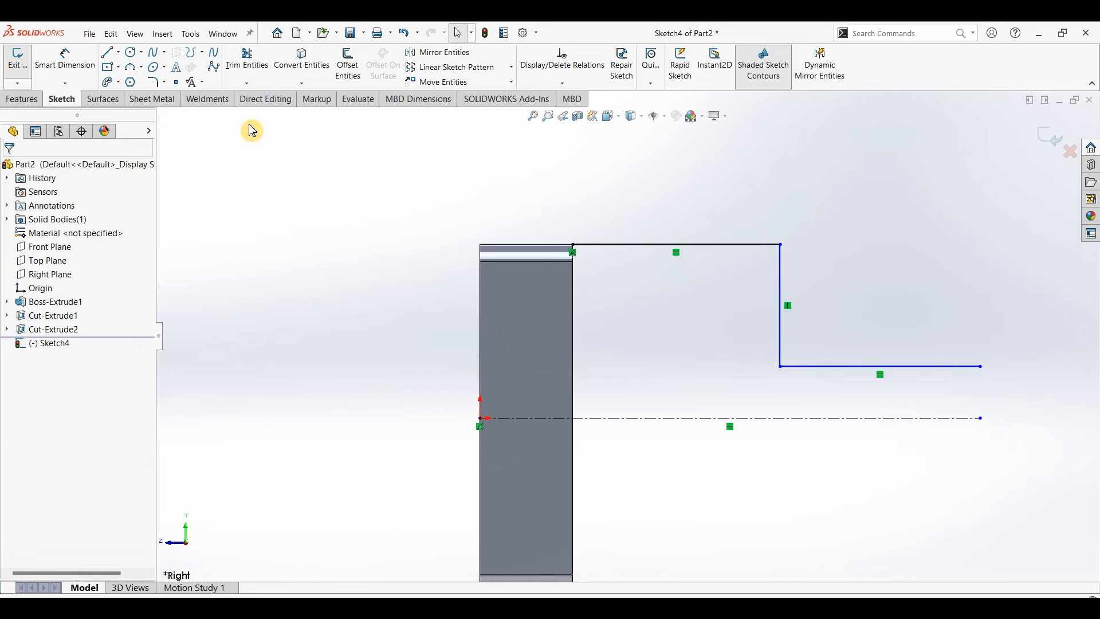
Dimension the profile's upper horizontal line to 48 mm and its lower horizontal line to 61 mm.
left_click(63, 62)
left_click(681, 246)
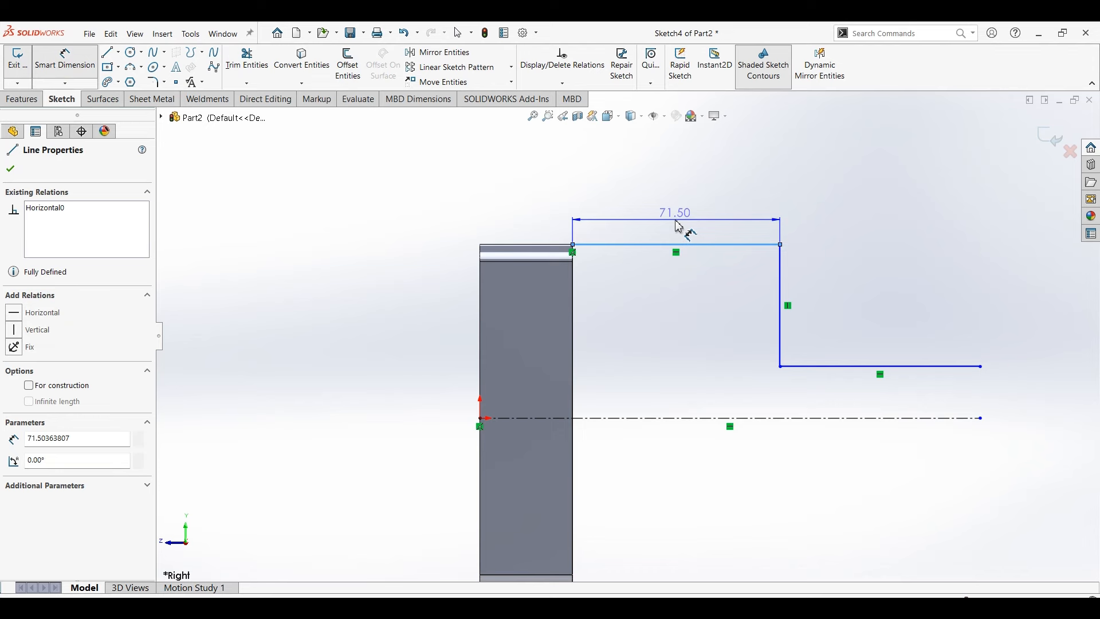
left_click(675, 220)
type("44")
key("Return")
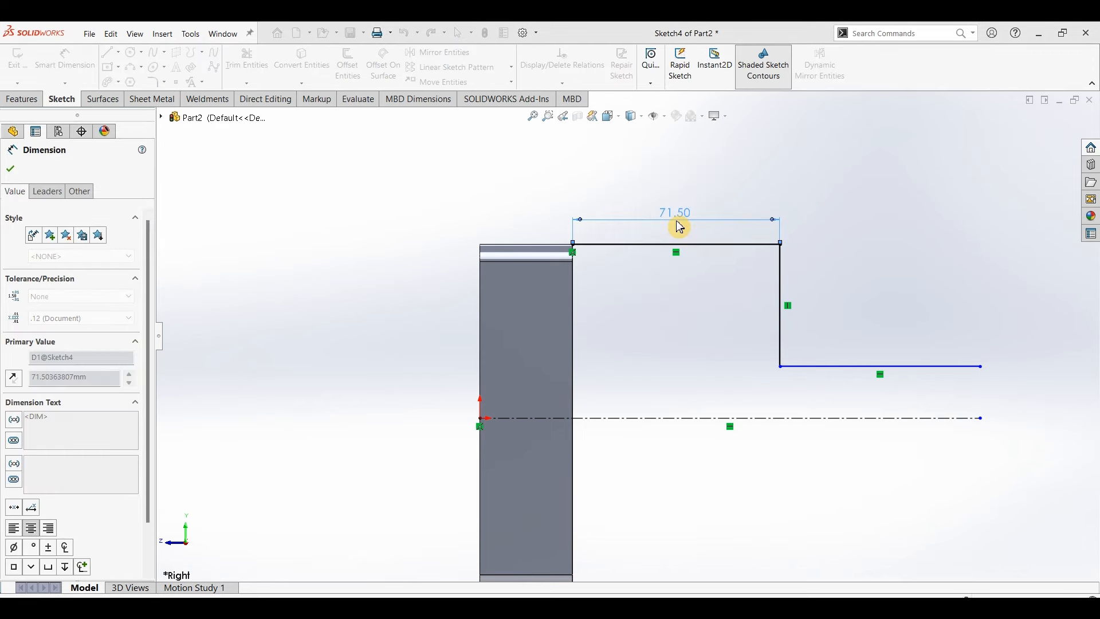
left_click(822, 342)
left_click(841, 324)
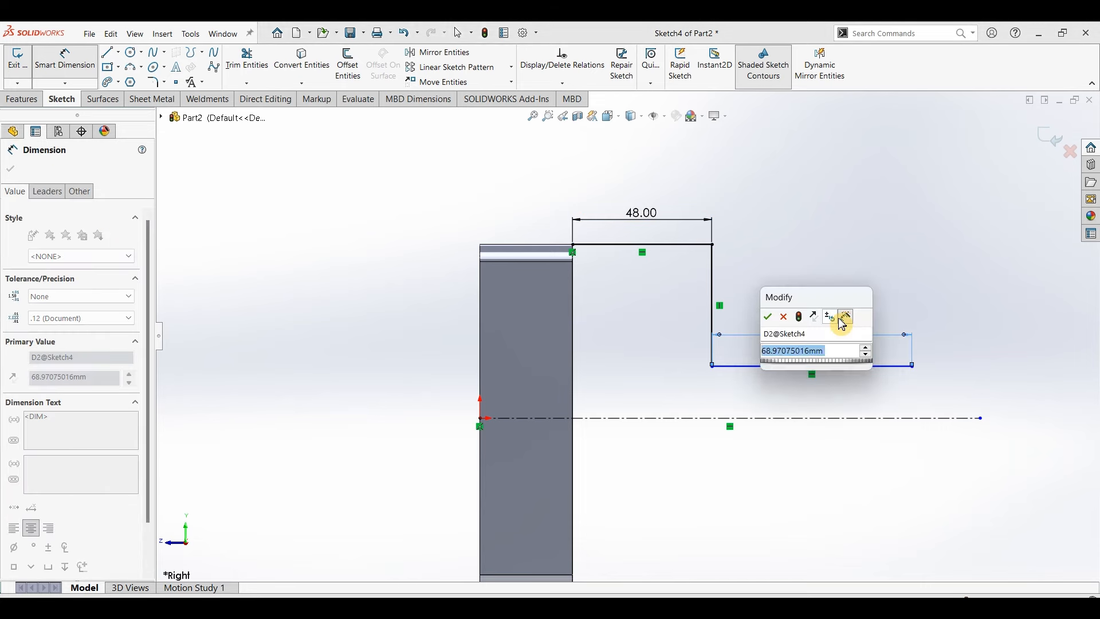
type("61")
key("Return")
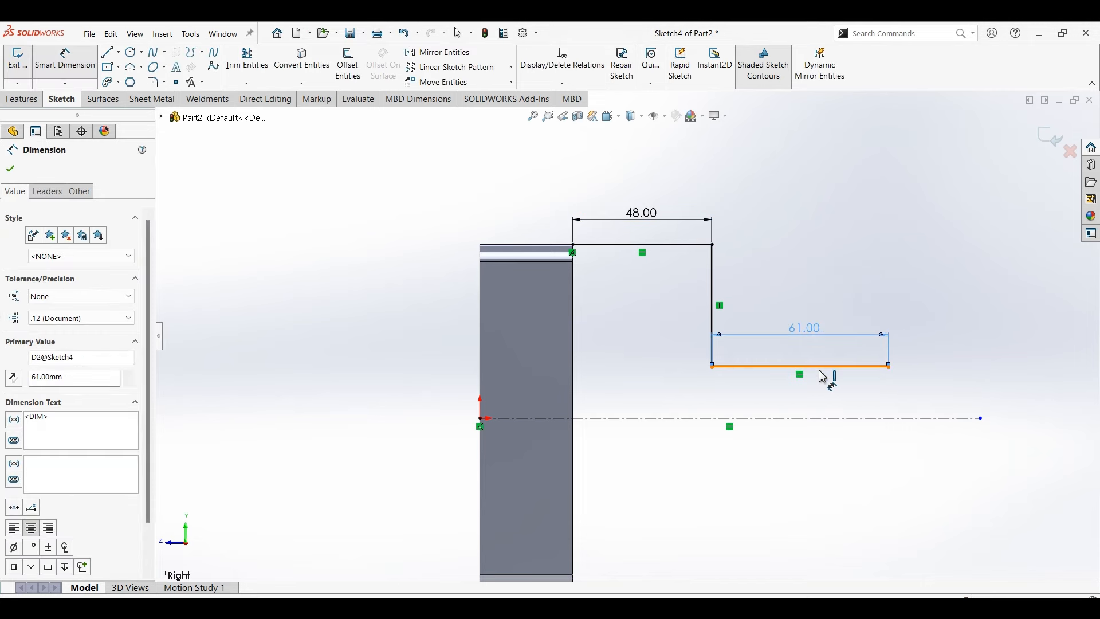
Dimension the distance between the lower horizontal line and the centerline to 30 mm.
left_click(823, 374)
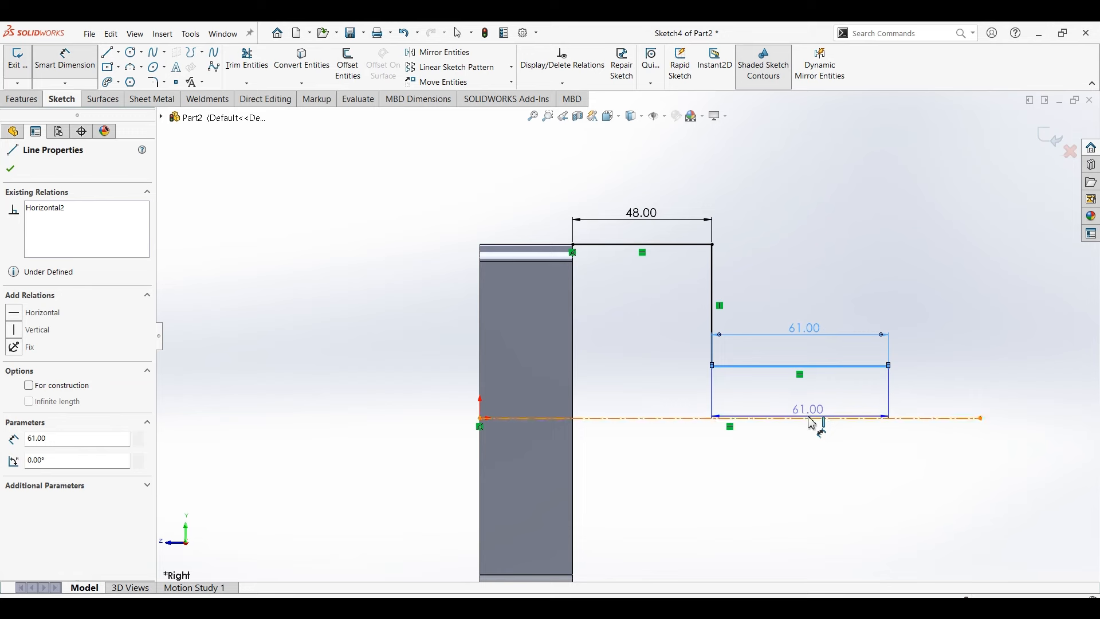
left_click(813, 419)
left_click(842, 391)
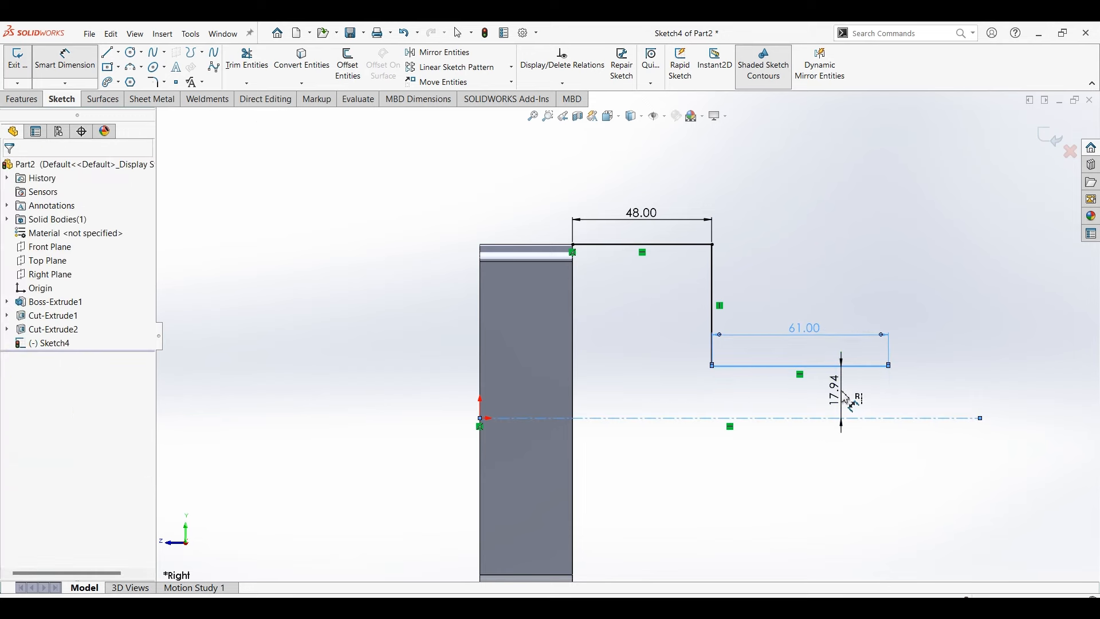
type("30")
key("Return")
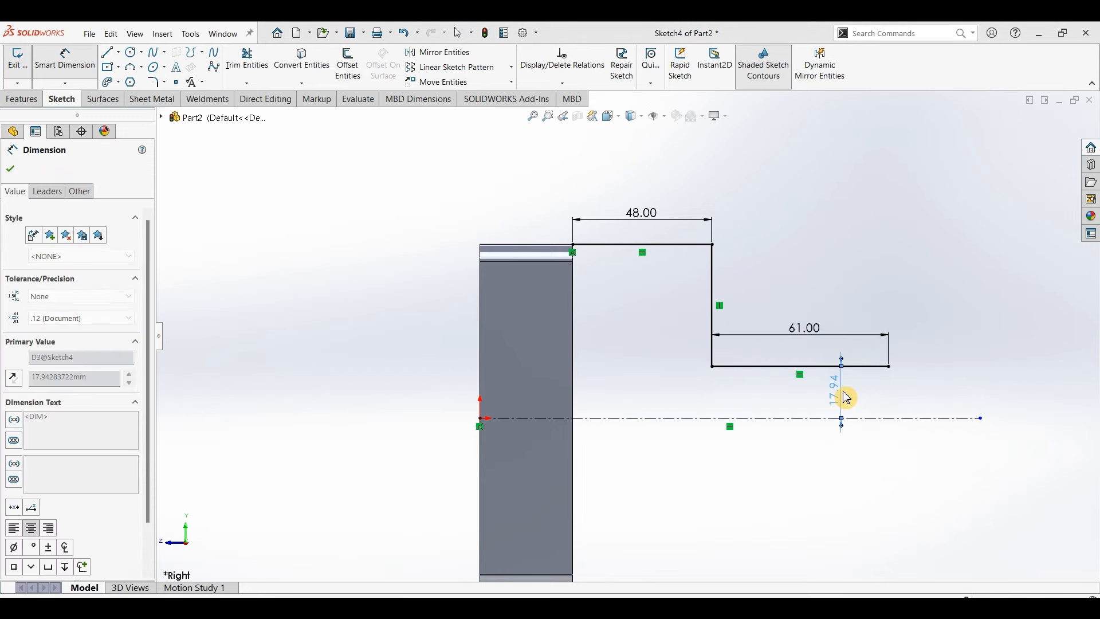
Offset the whole stepped line chain 10 mm towards the centerline, with straight line caps closing the ends.
left_click(348, 66)
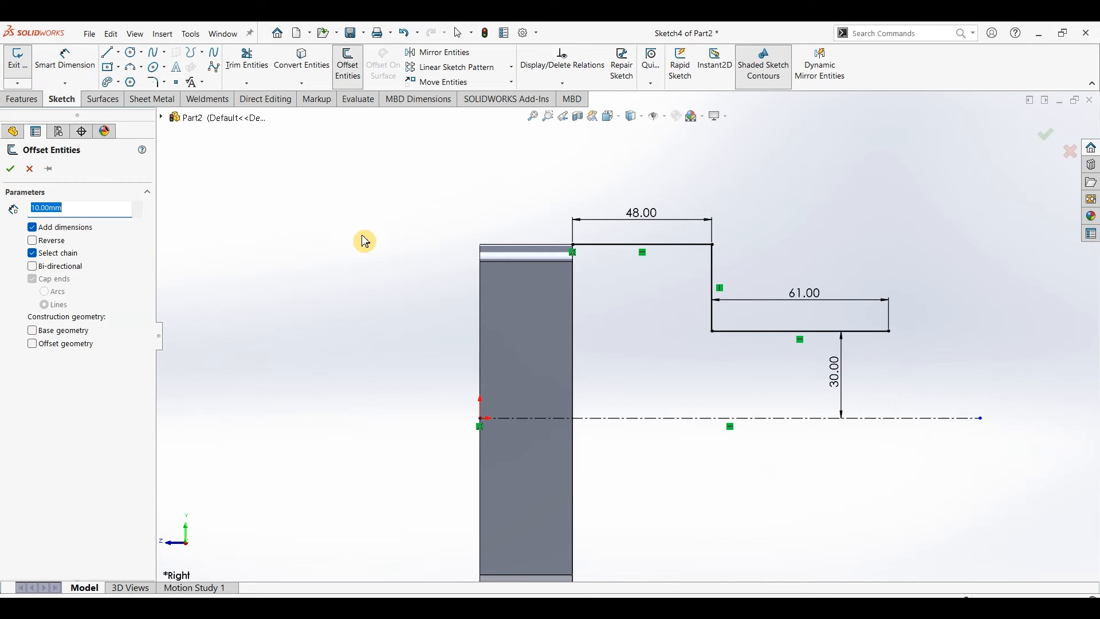
left_click(668, 246)
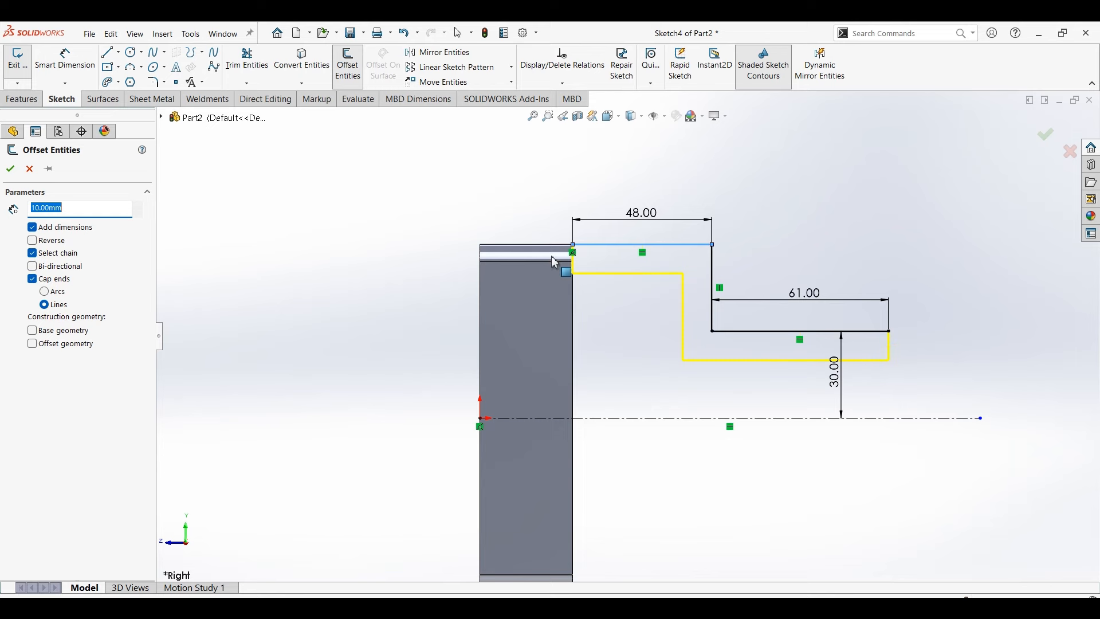
left_click(11, 170)
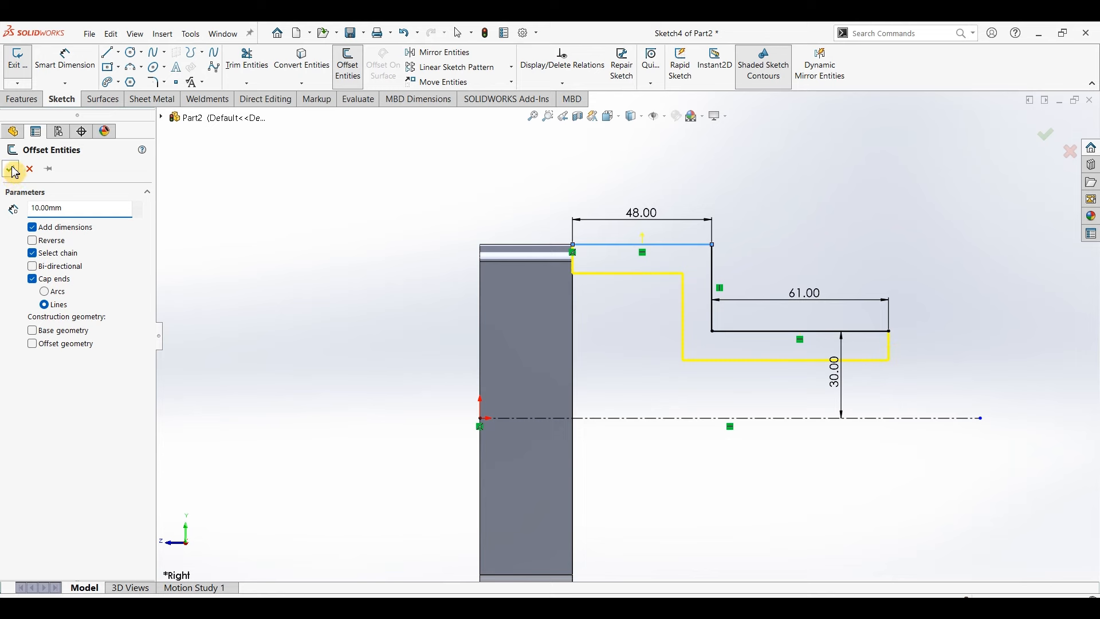
Revolve the closed stepped profile 360 degrees about the centerline, merged with the block.
left_click(21, 103)
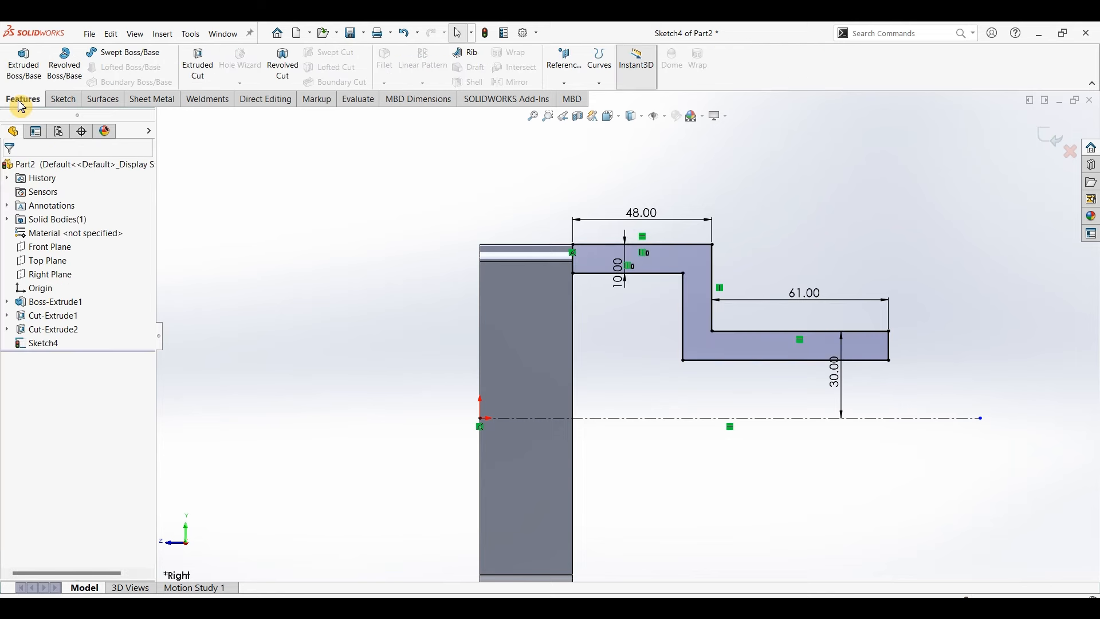
left_click(65, 63)
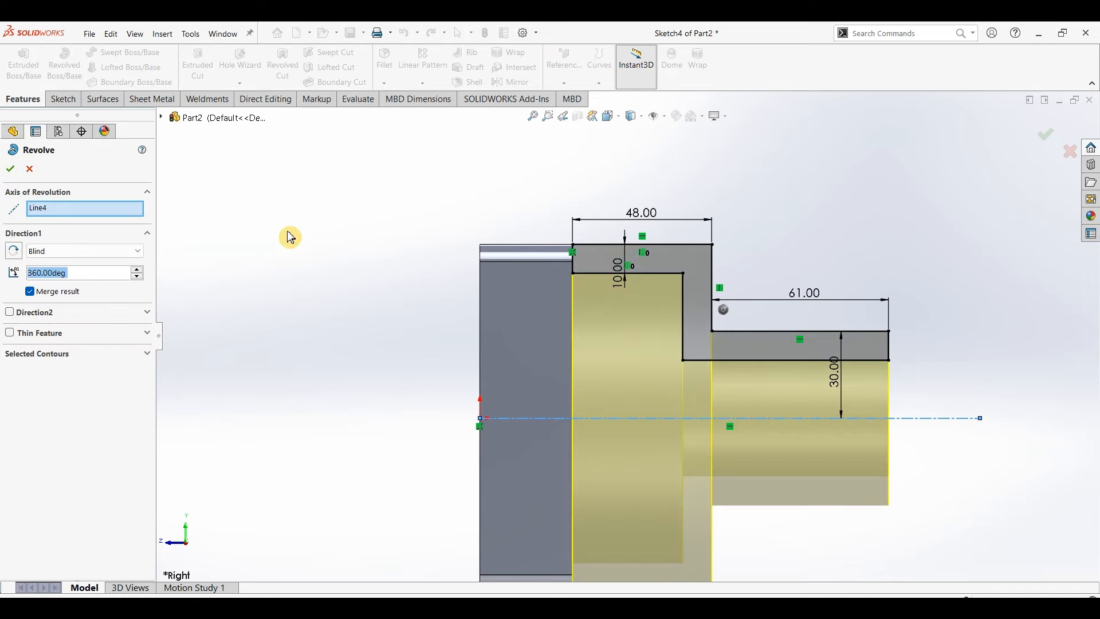
left_click(902, 290)
Create a reference plane offset 95 mm from the Top Plane, flipped to lie below the part.
middle_click_drag(894, 296, 755, 434)
key("ctrl+7")
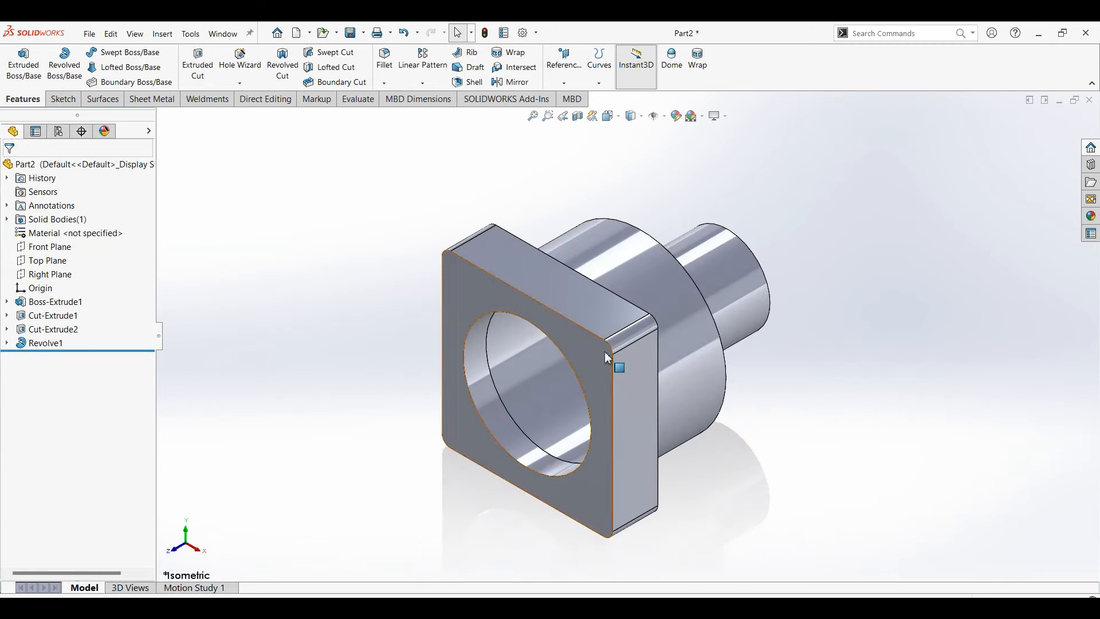
left_click(57, 265)
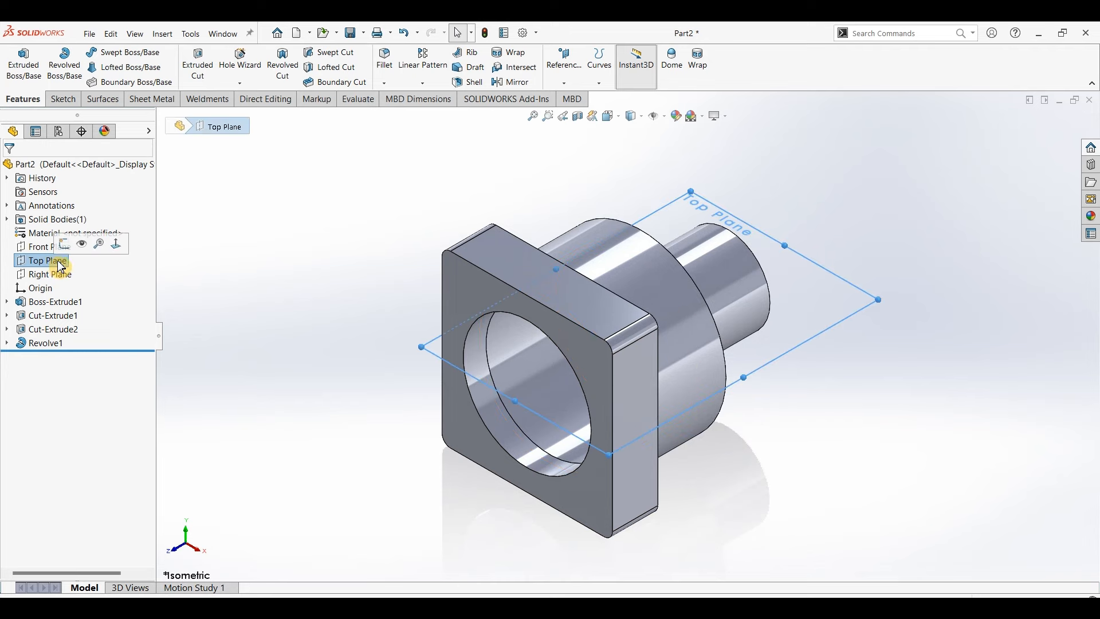
left_click(564, 83)
left_click(567, 98)
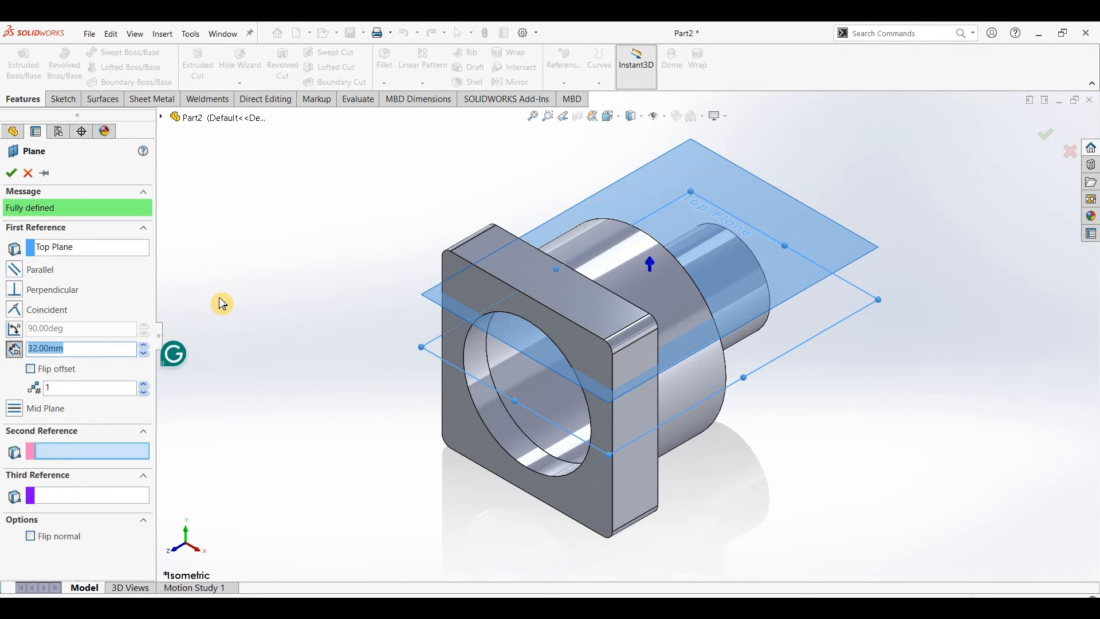
key("Return")
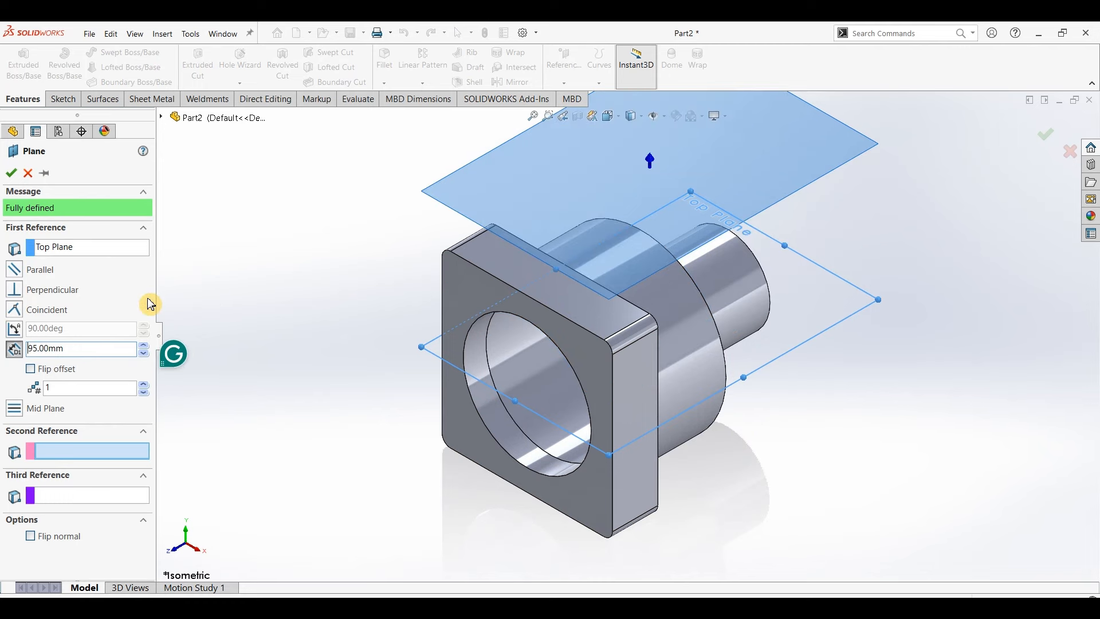
left_click(34, 377)
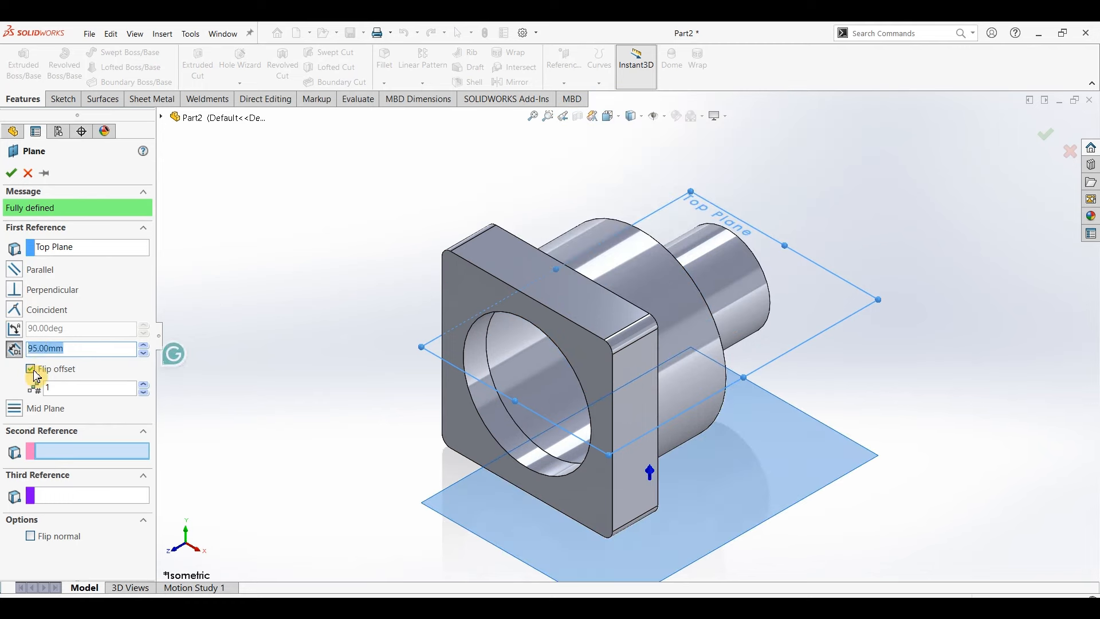
left_click(12, 173)
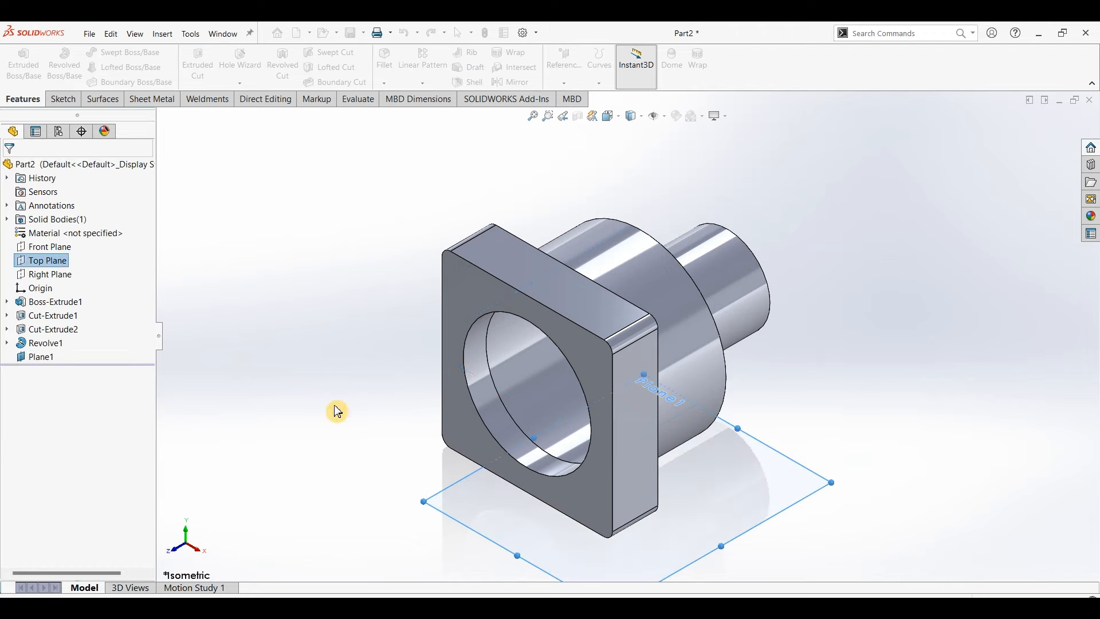
Start a sketch on the offset plane below the part and draw a corner rectangle around it, about 151 by 174 mm.
left_click(63, 106)
left_click(17, 58)
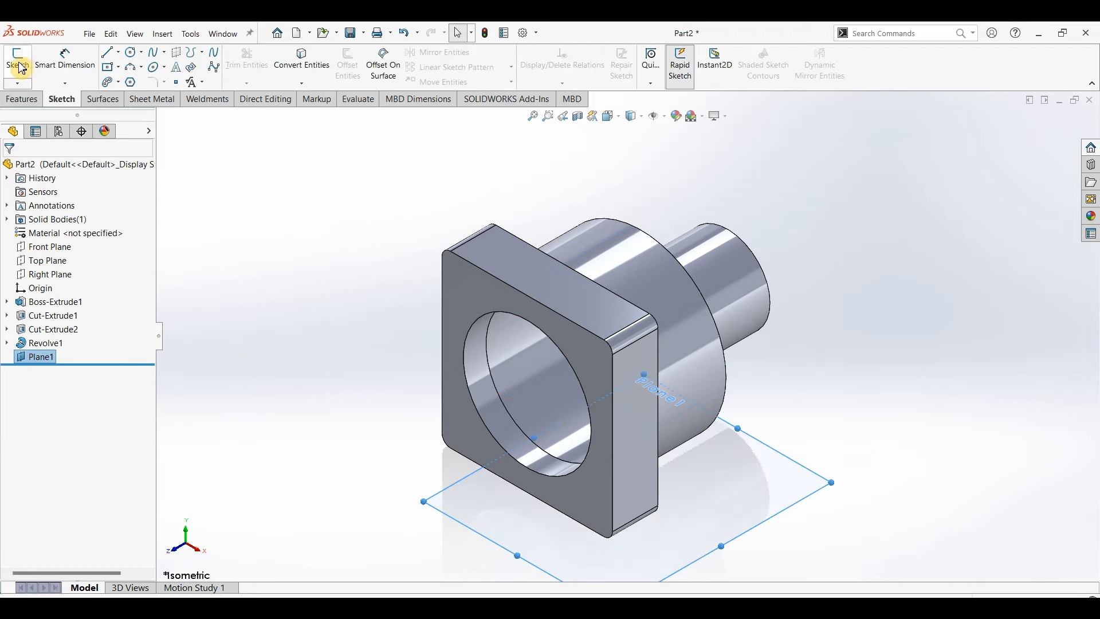
left_click(109, 67)
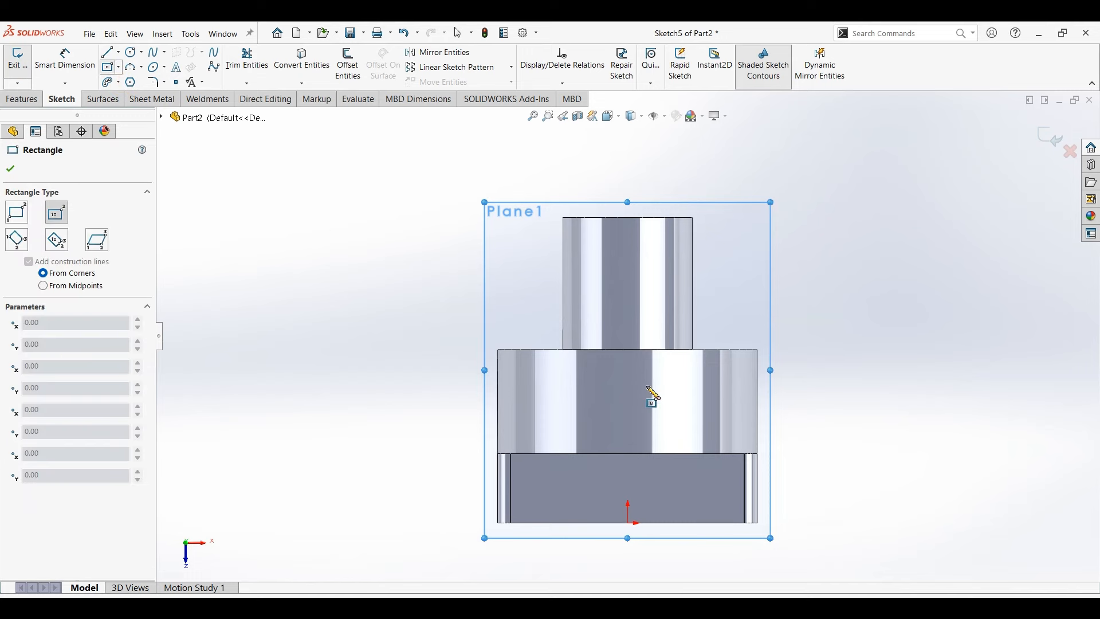
left_click(119, 67)
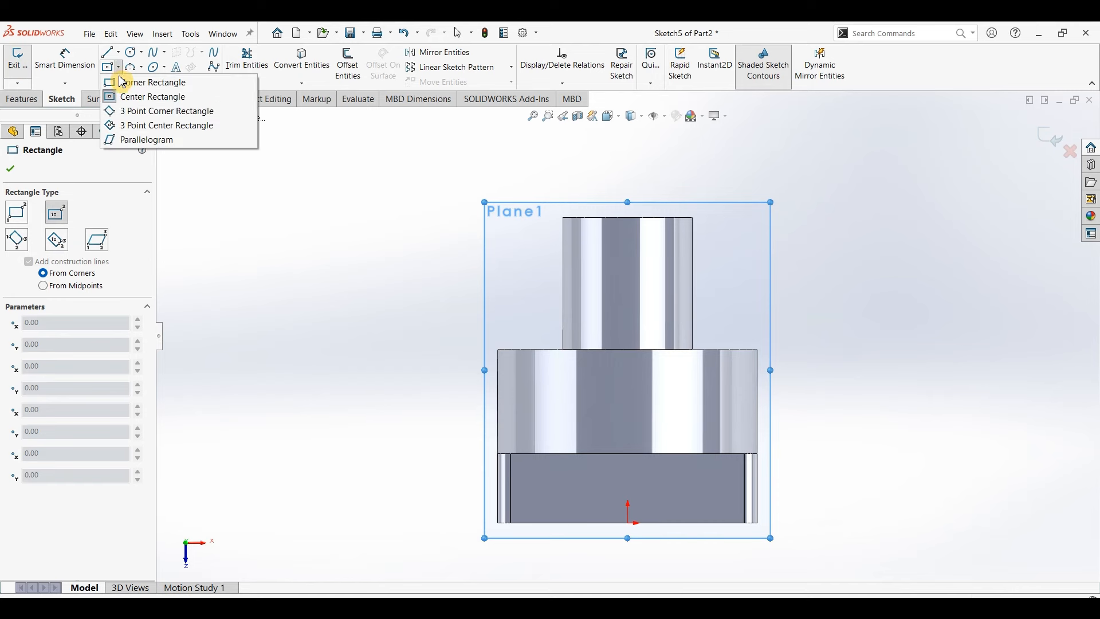
left_click(123, 82)
left_click(480, 192)
left_click(816, 540)
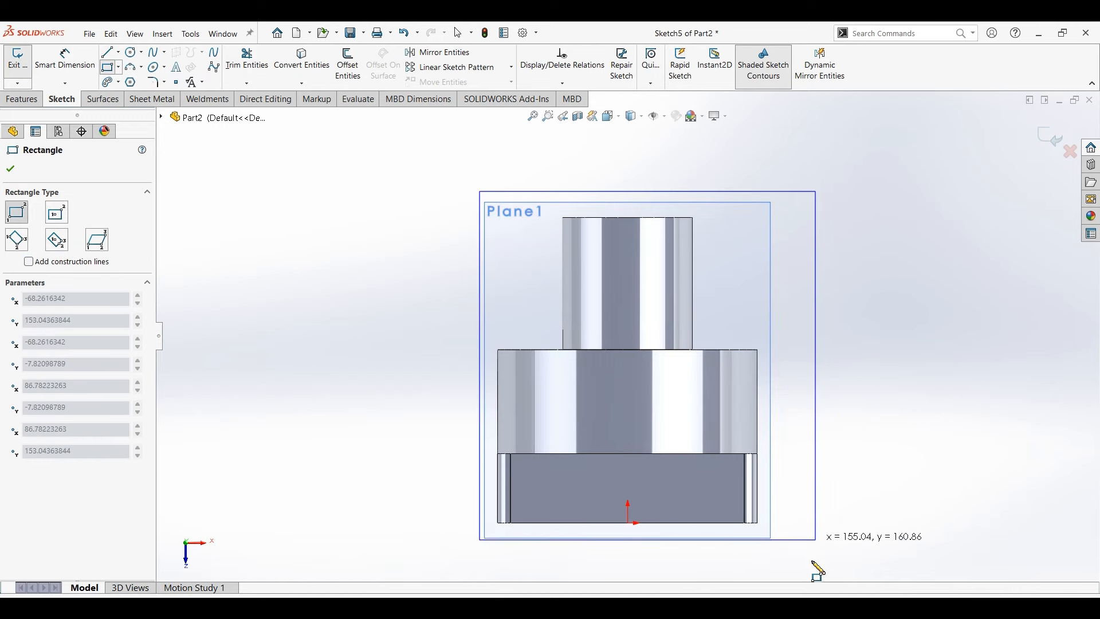
left_click(808, 568)
Dimension the base rectangle 140 mm wide and 170 mm long.
left_click(63, 58)
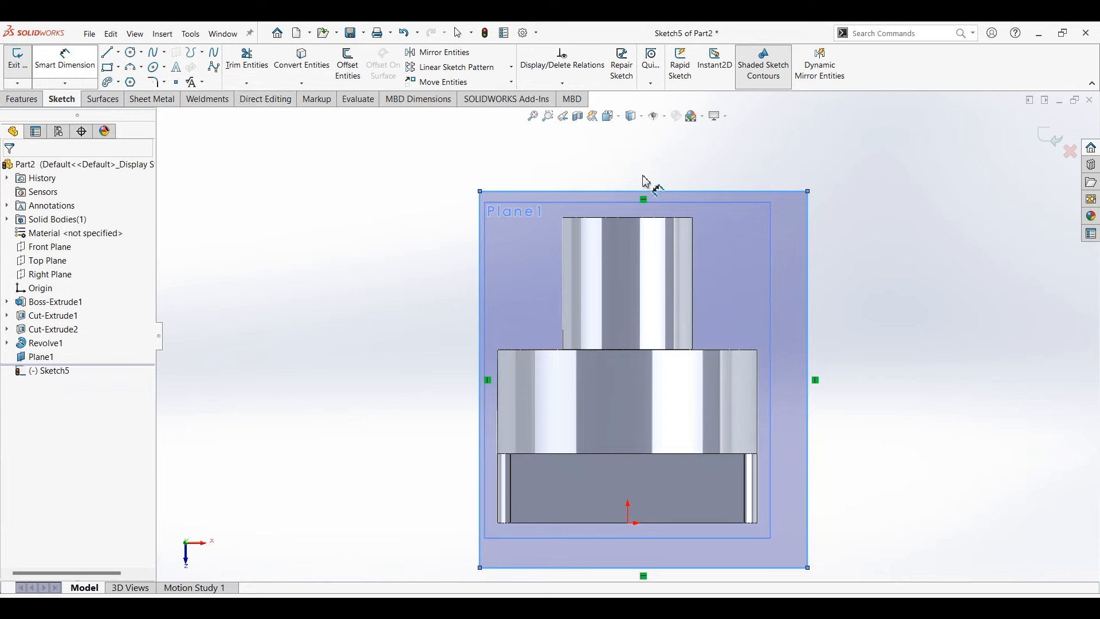
left_click(632, 192)
left_click(641, 173)
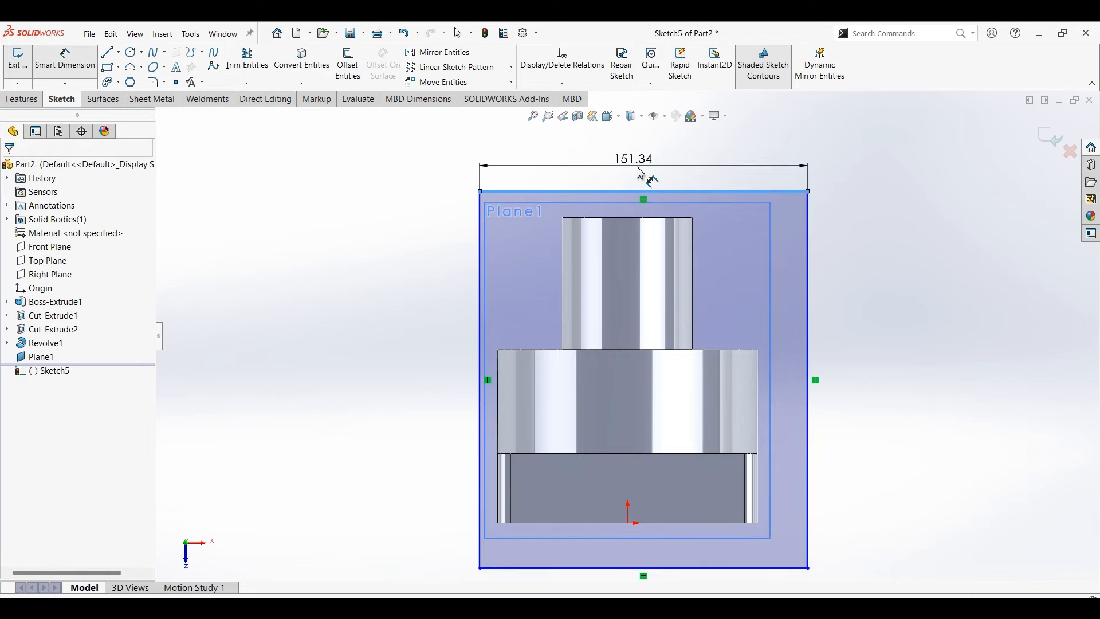
left_click(652, 175)
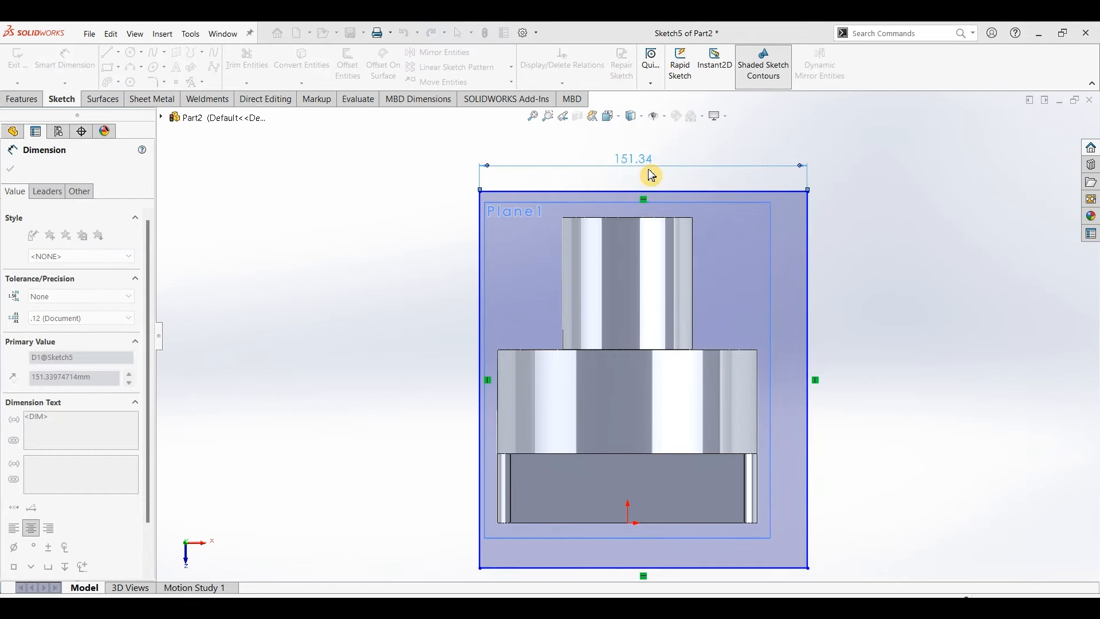
left_click(783, 301)
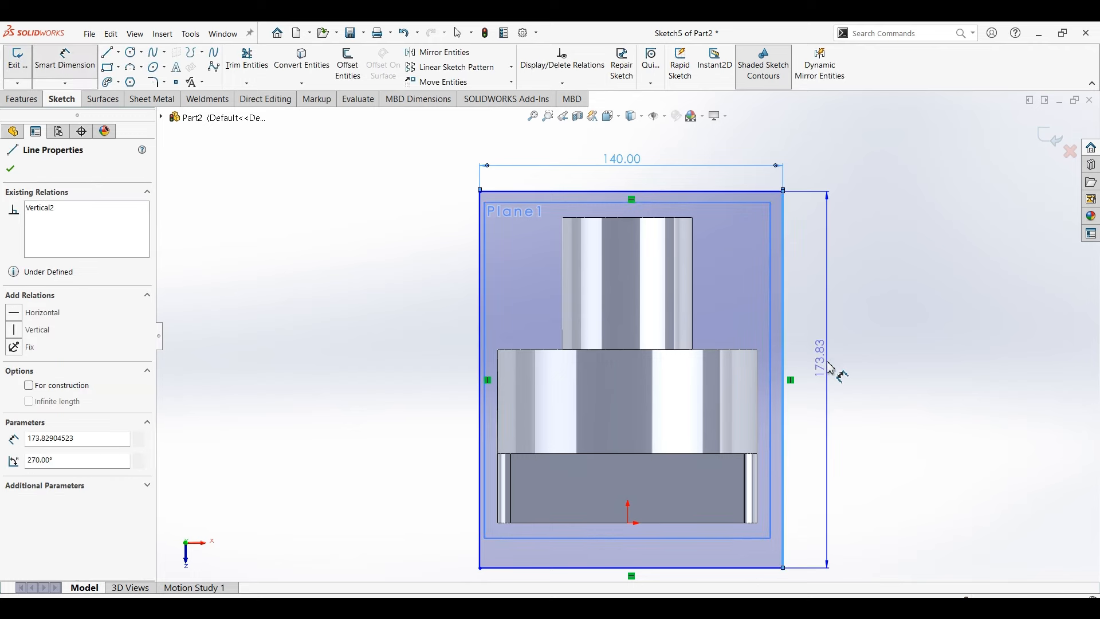
left_click(831, 367)
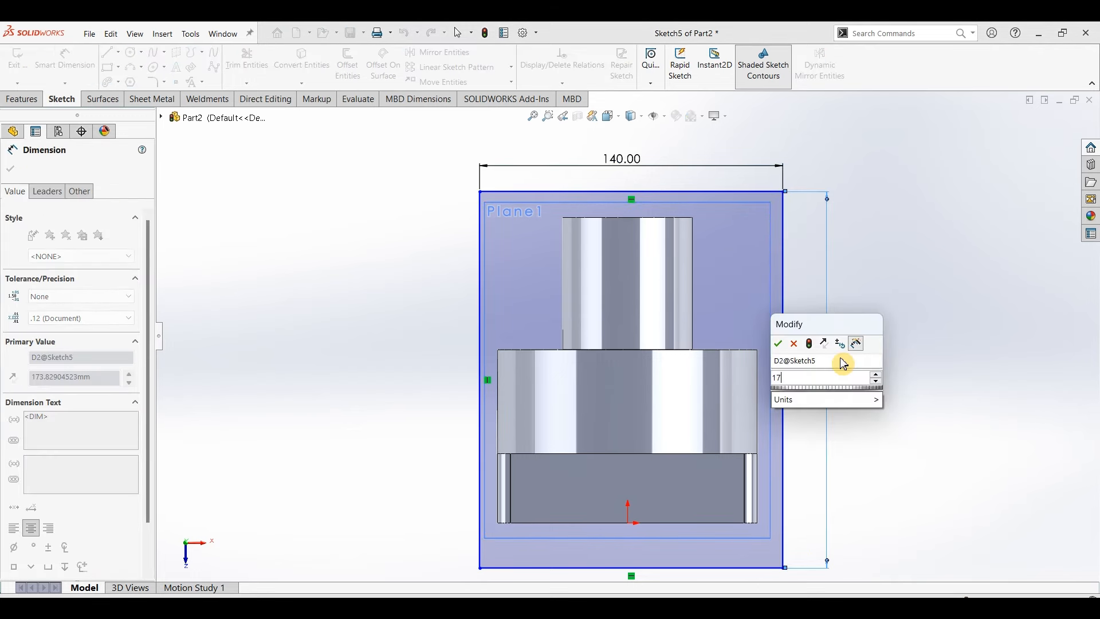
left_click(844, 364)
key("Escape")
key("Escape")
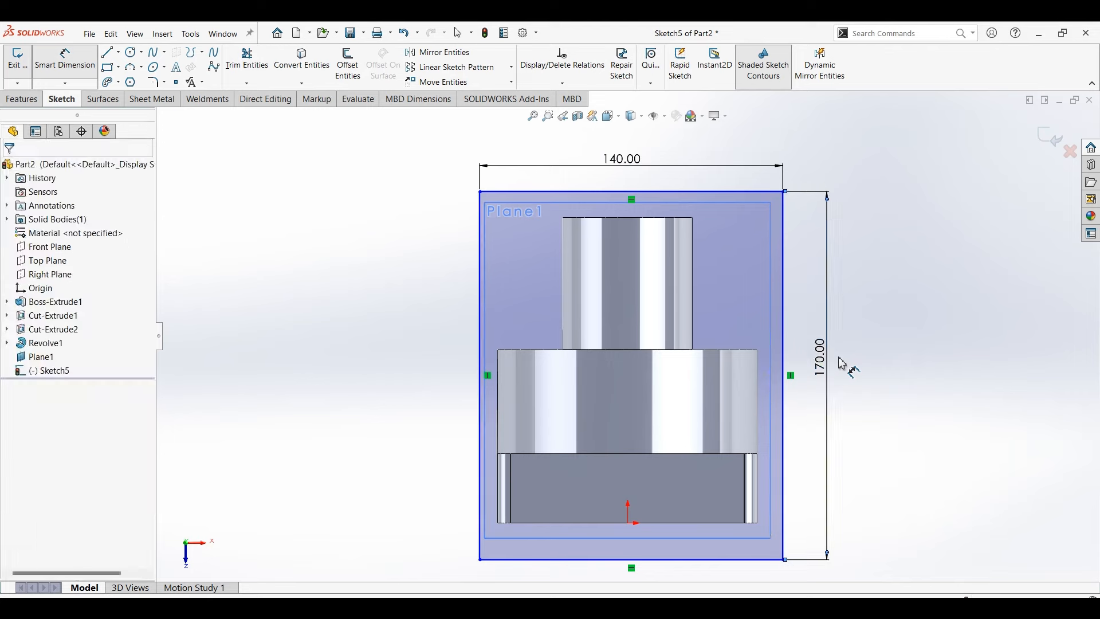
Check the PDF drawing and add a horizontal relation between the rectangle's upper-right corner and the end corner of the narrow cylinder.
left_click(528, 592)
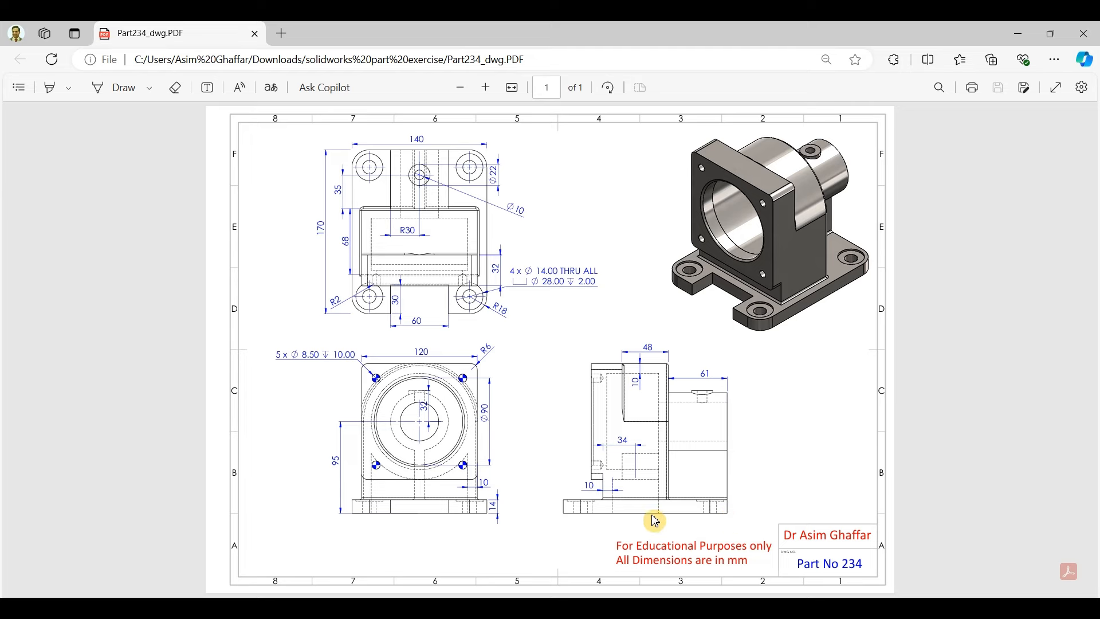
left_click(1019, 34)
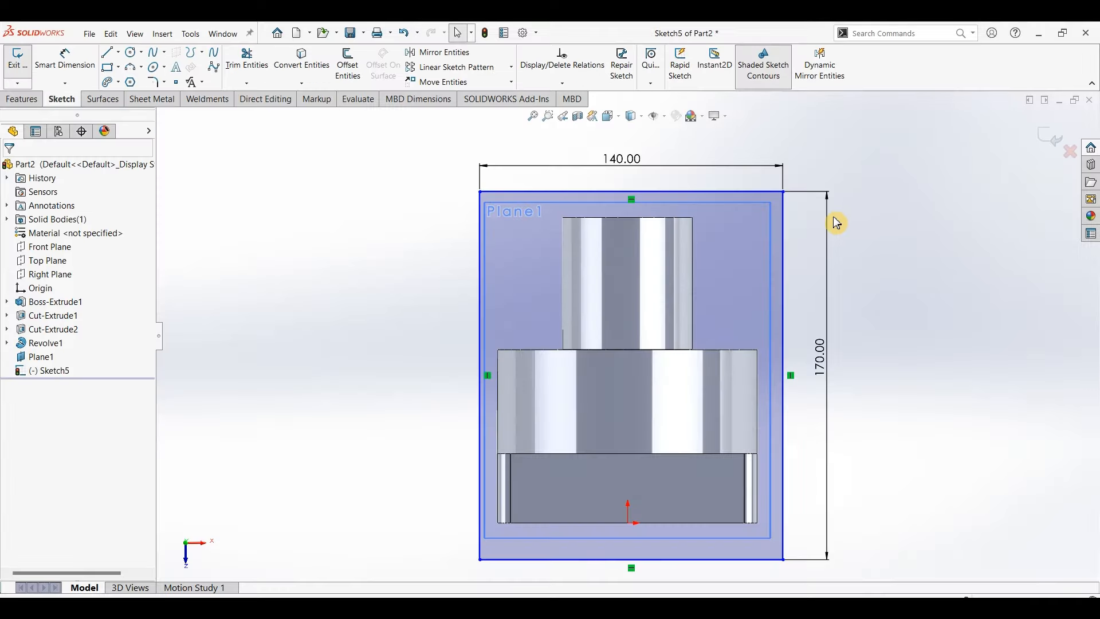
left_click(784, 193)
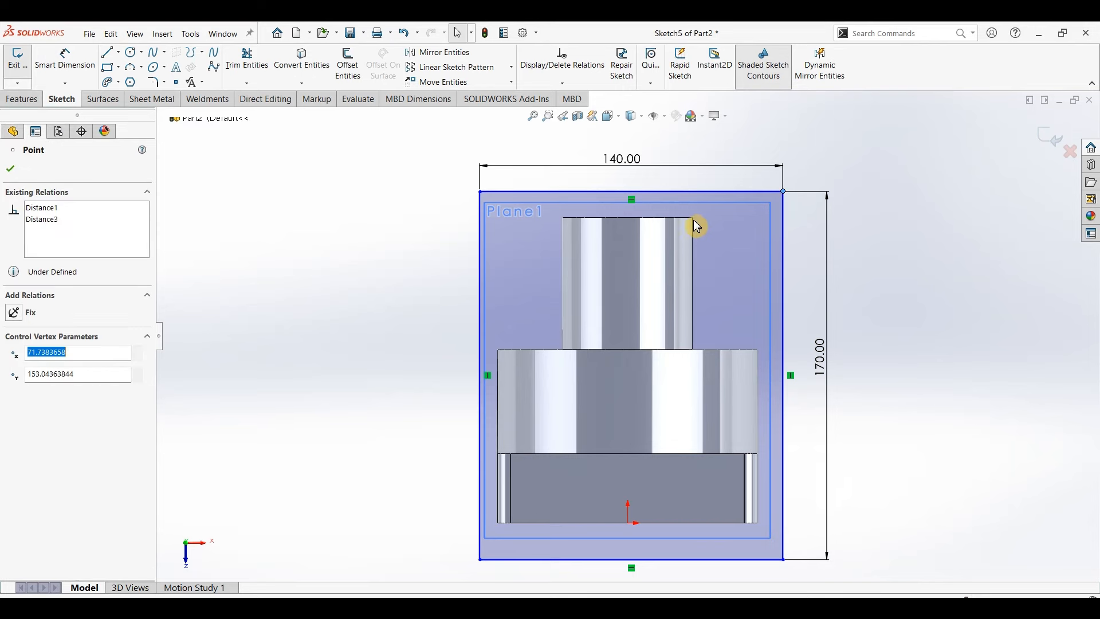
left_click(697, 224)
left_click(697, 224, "ctrl")
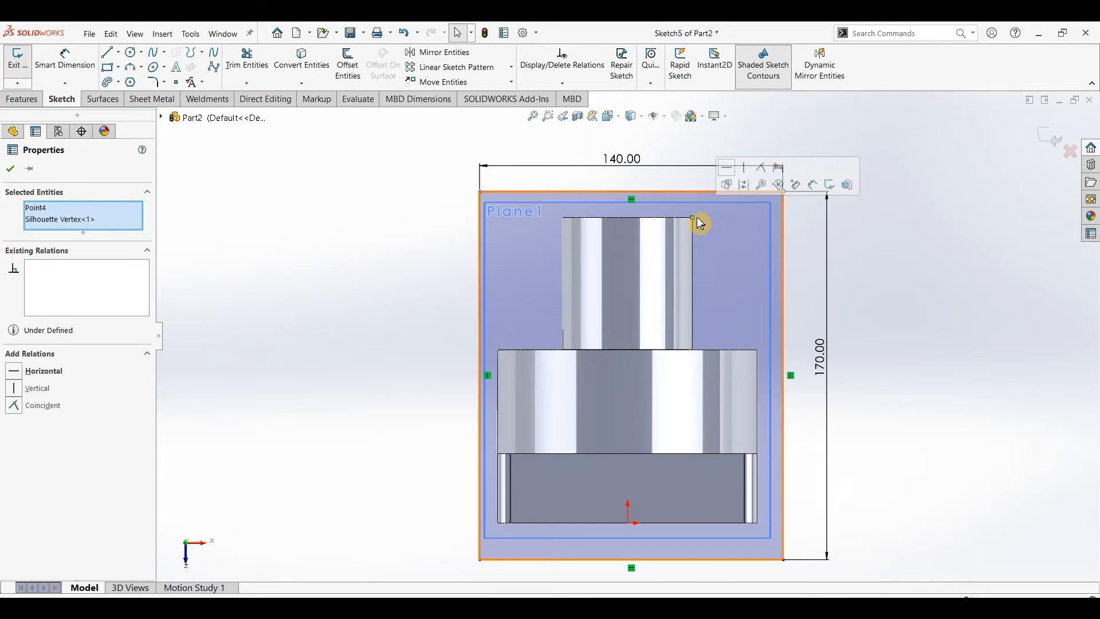
left_click(729, 169)
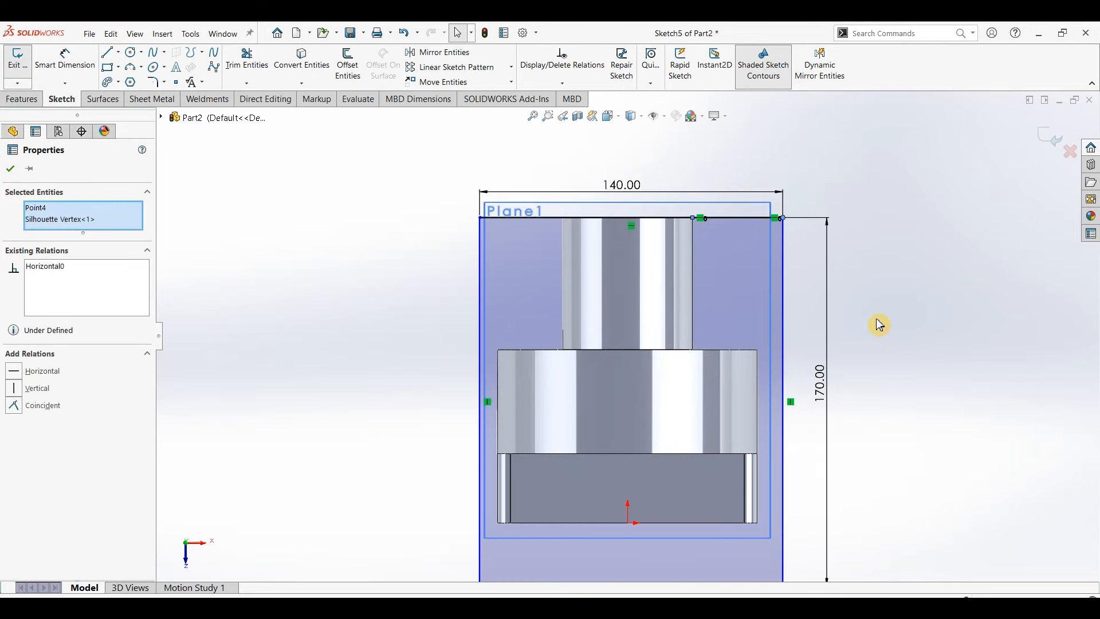
left_click(879, 326)
Center the rectangle on the part with a vertical relation between its lower edge's midpoint and the origin.
scroll(871, 357, "up", 2)
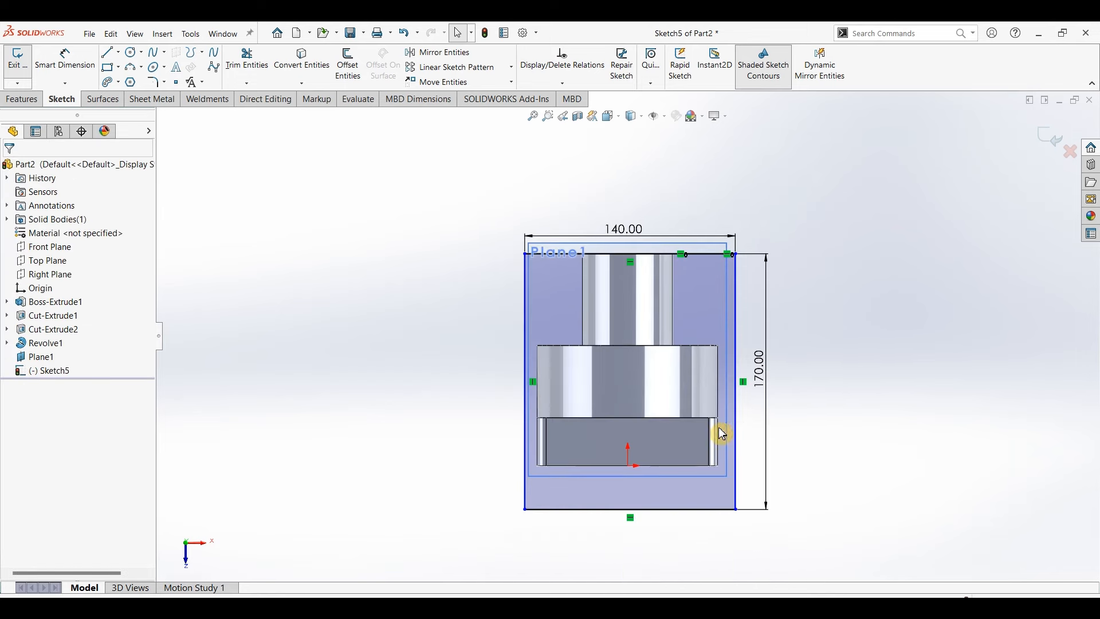
left_click(605, 518)
right_click(606, 518)
left_click(649, 435)
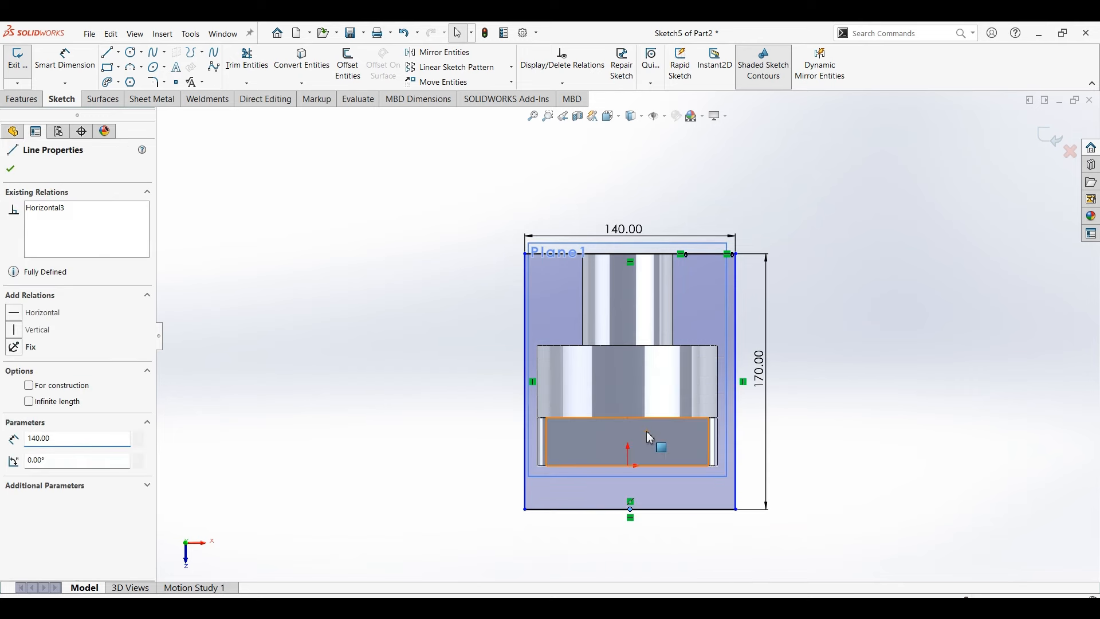
left_click(642, 491)
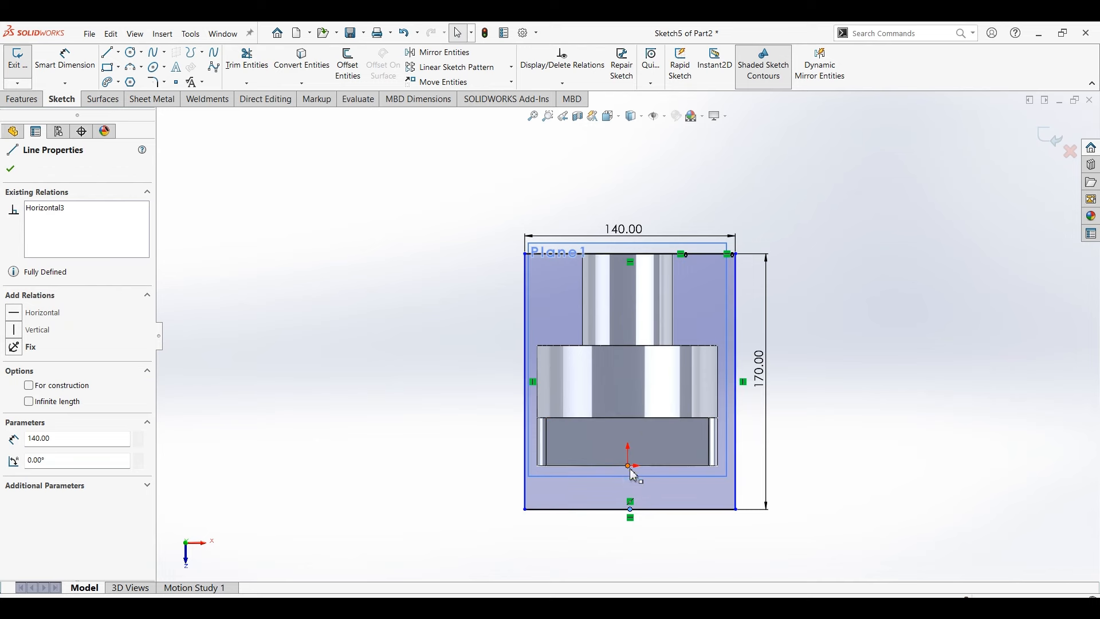
left_click(631, 468, "ctrl")
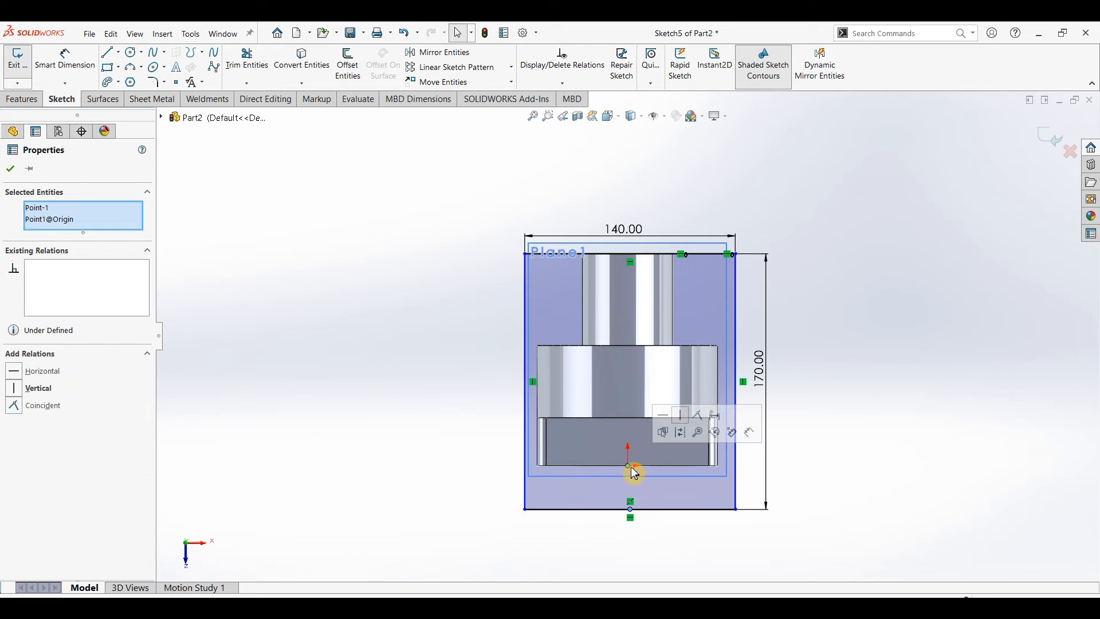
left_click(682, 415)
left_click(833, 349)
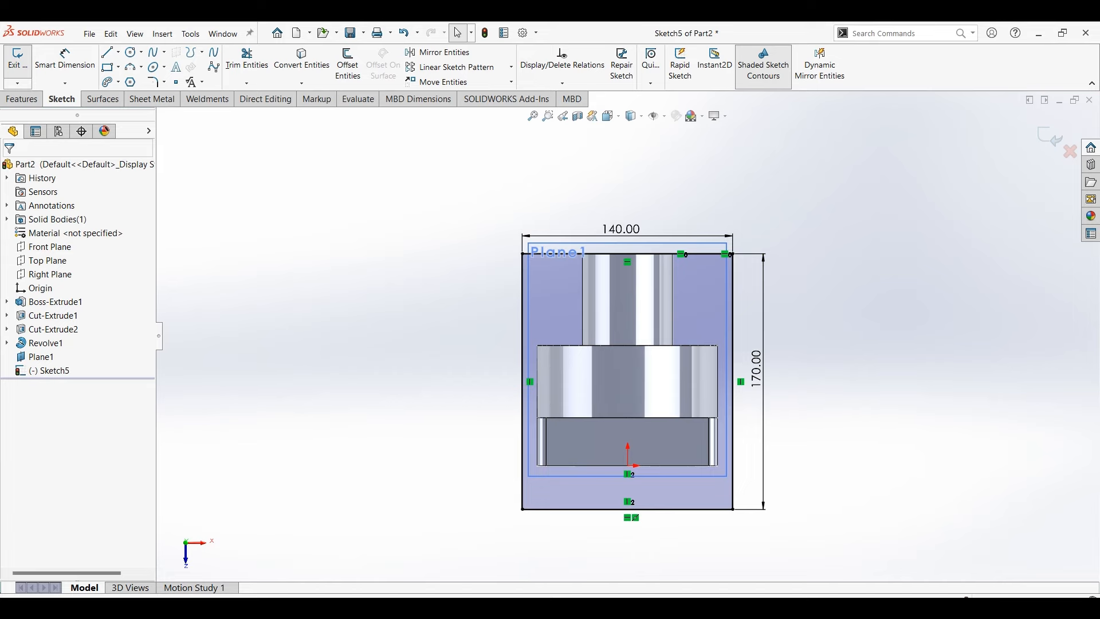
Check the PDF drawing and sketch a three-line notch on the rectangle's lower edge, about 51 mm wide and 21 mm deep.
left_click(523, 608)
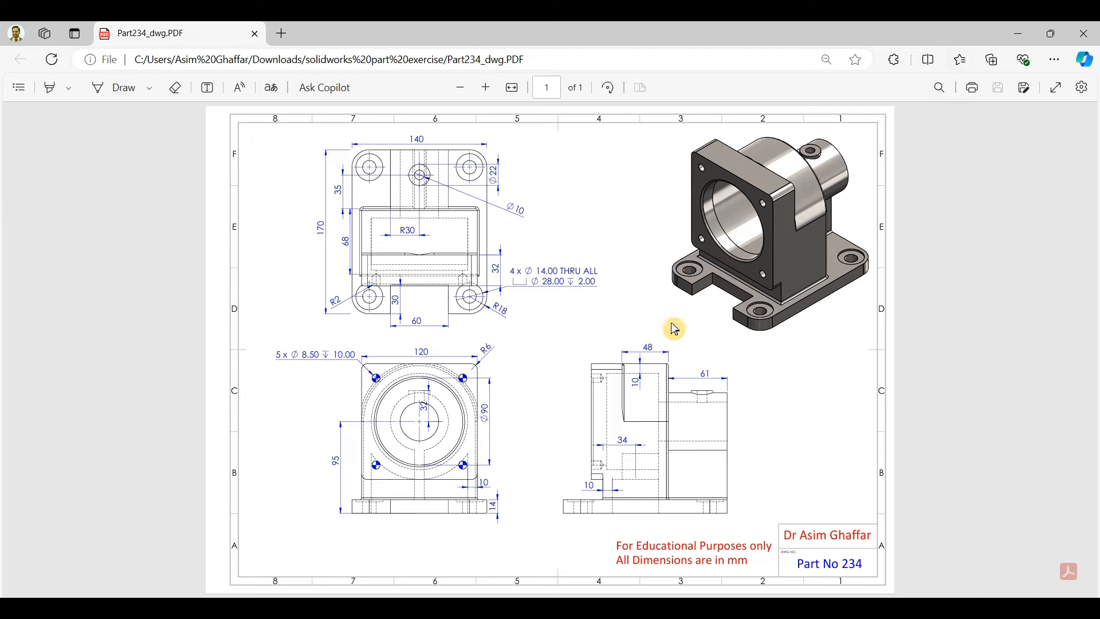
left_click(1019, 43)
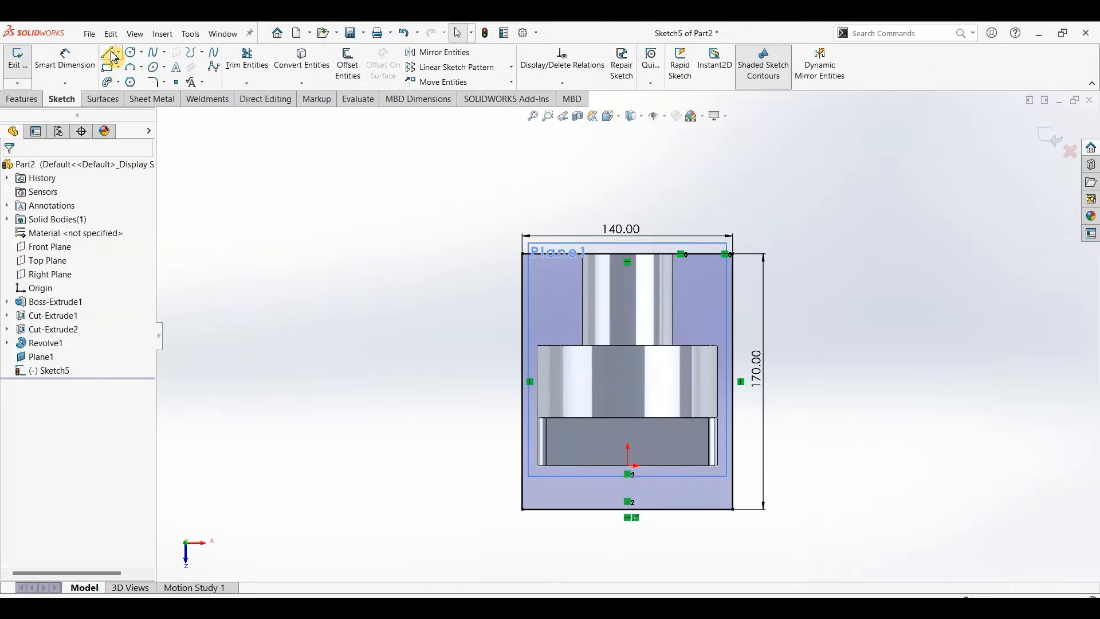
left_click(113, 56)
left_click(591, 509)
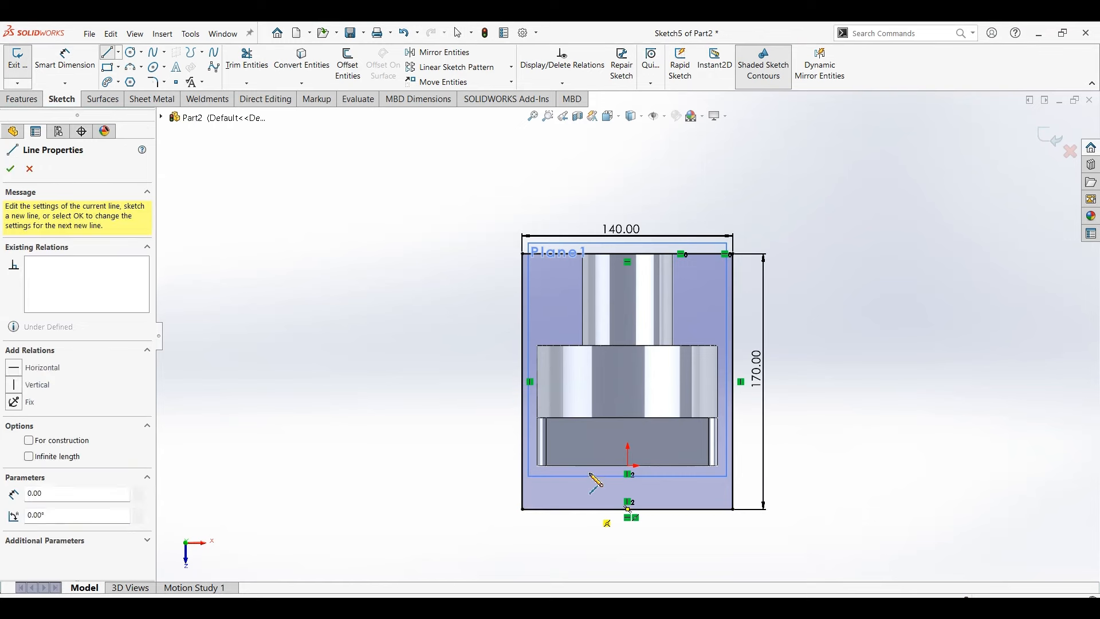
left_click(591, 477)
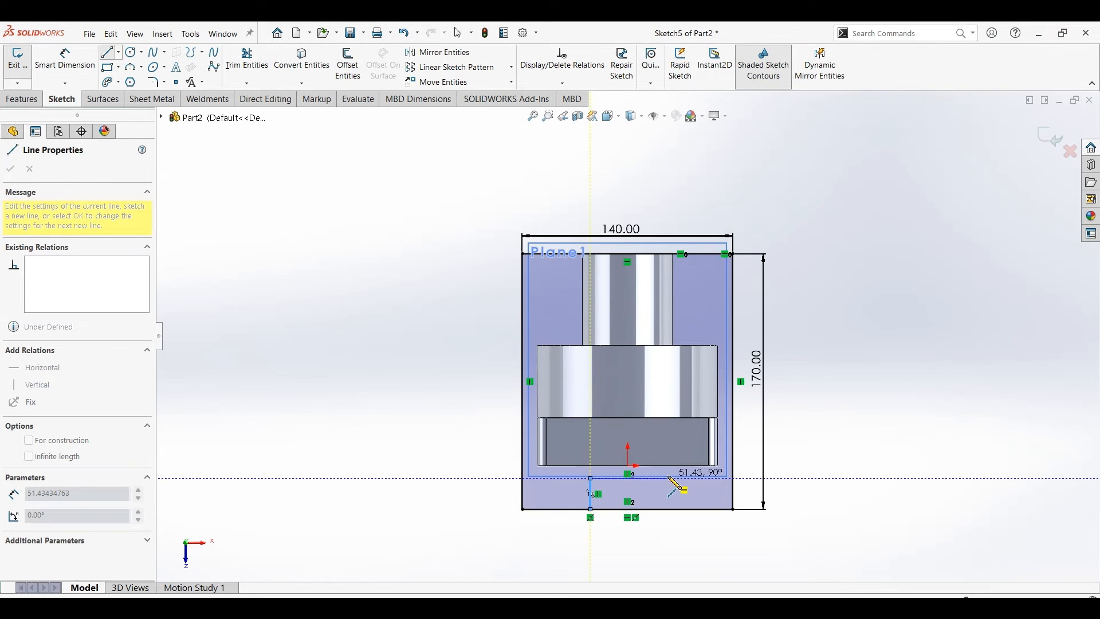
left_click(668, 477)
left_click(668, 510)
key("Escape")
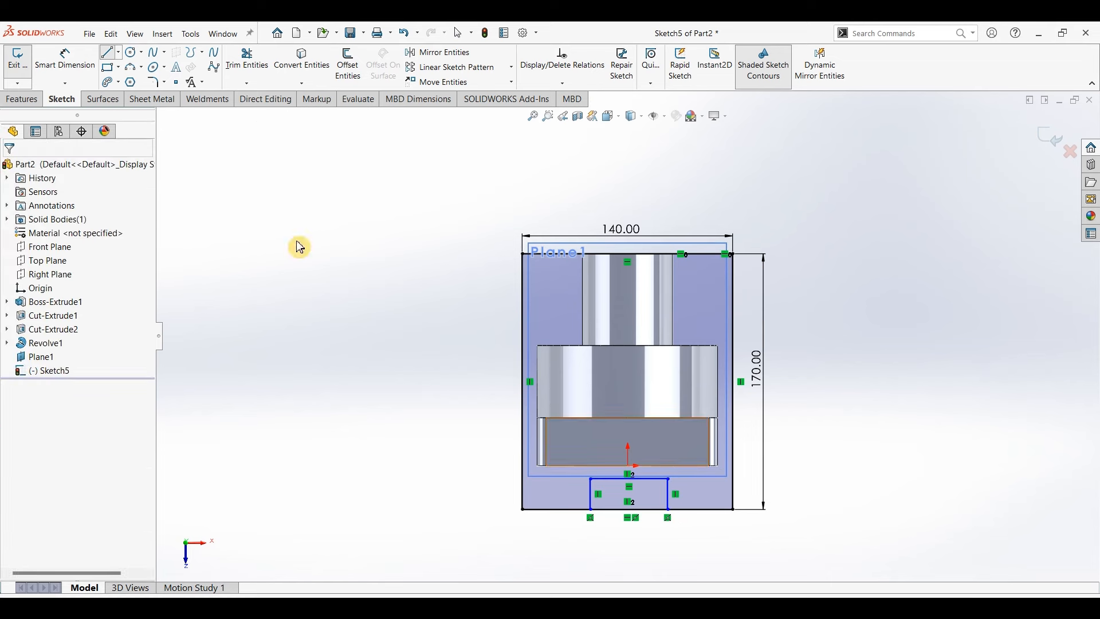
Dimension the notch 30 mm deep and 60 mm wide.
left_click(57, 65)
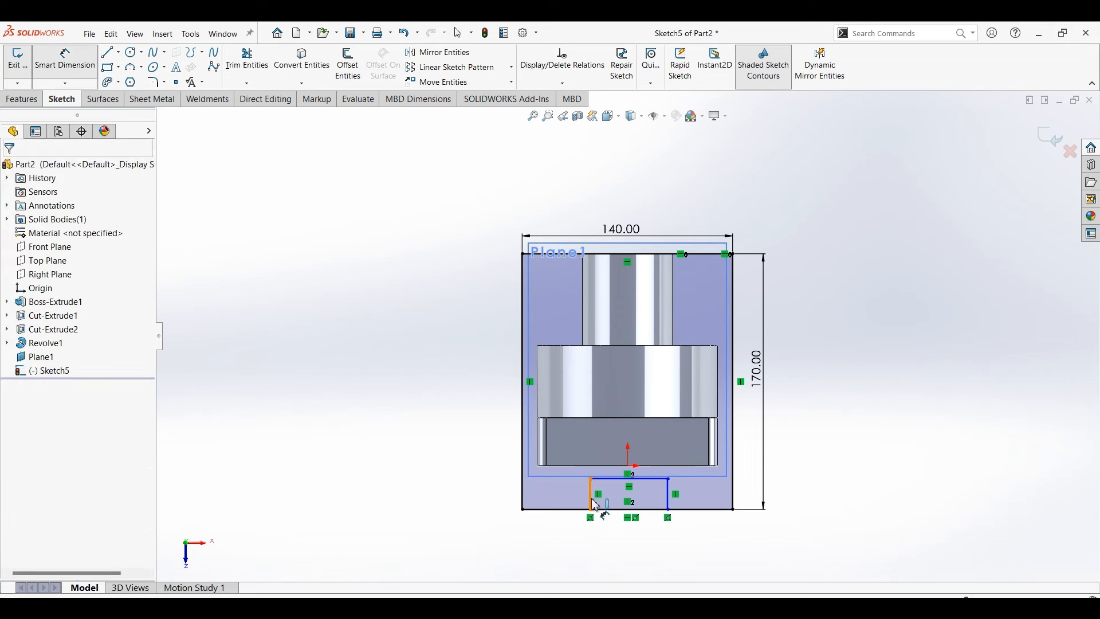
left_click(492, 493)
left_click(466, 490)
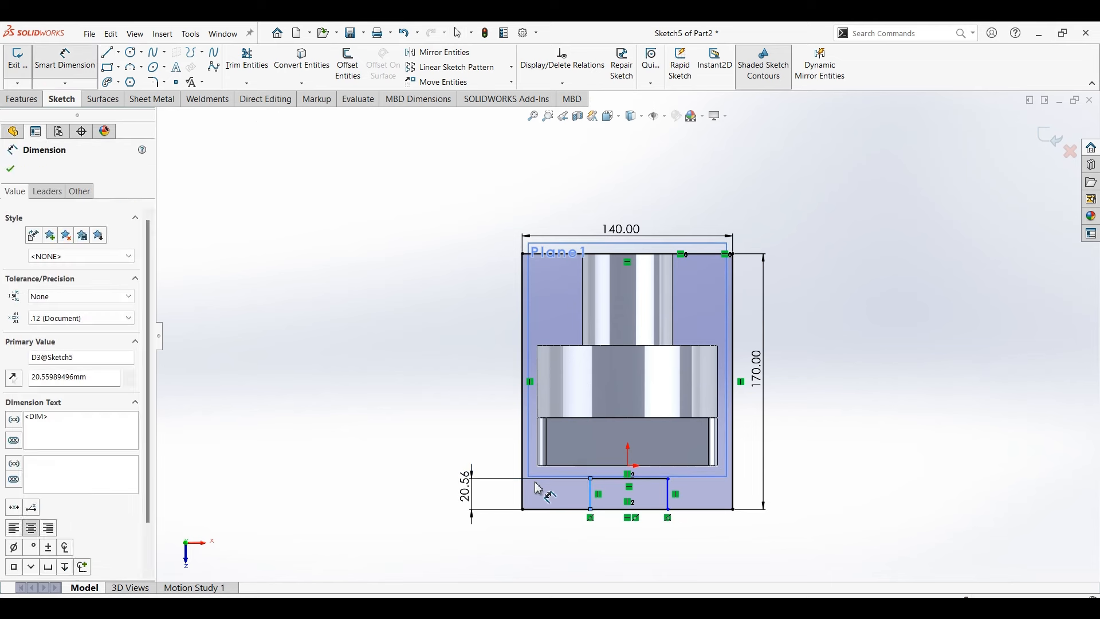
type("30")
key("Return")
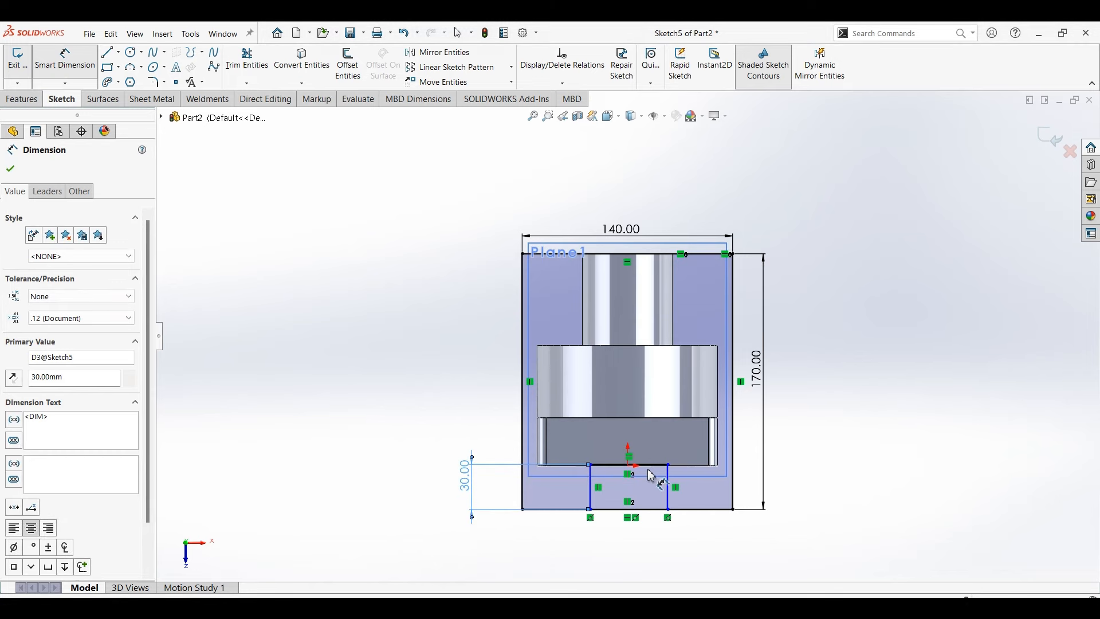
left_click(631, 465)
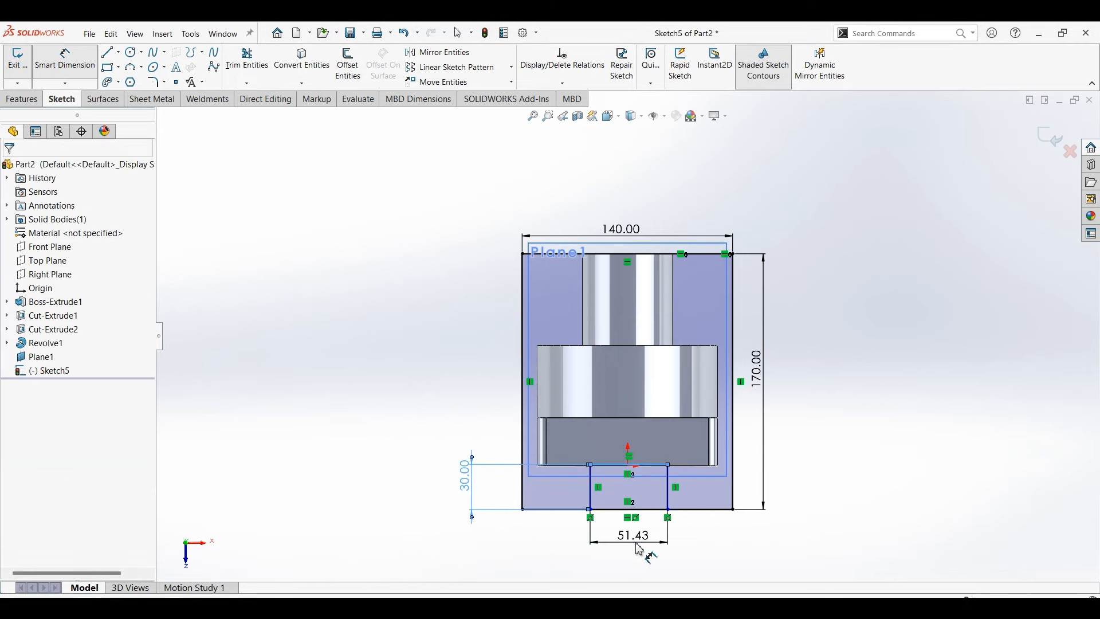
left_click(636, 545)
type("60")
key("Return")
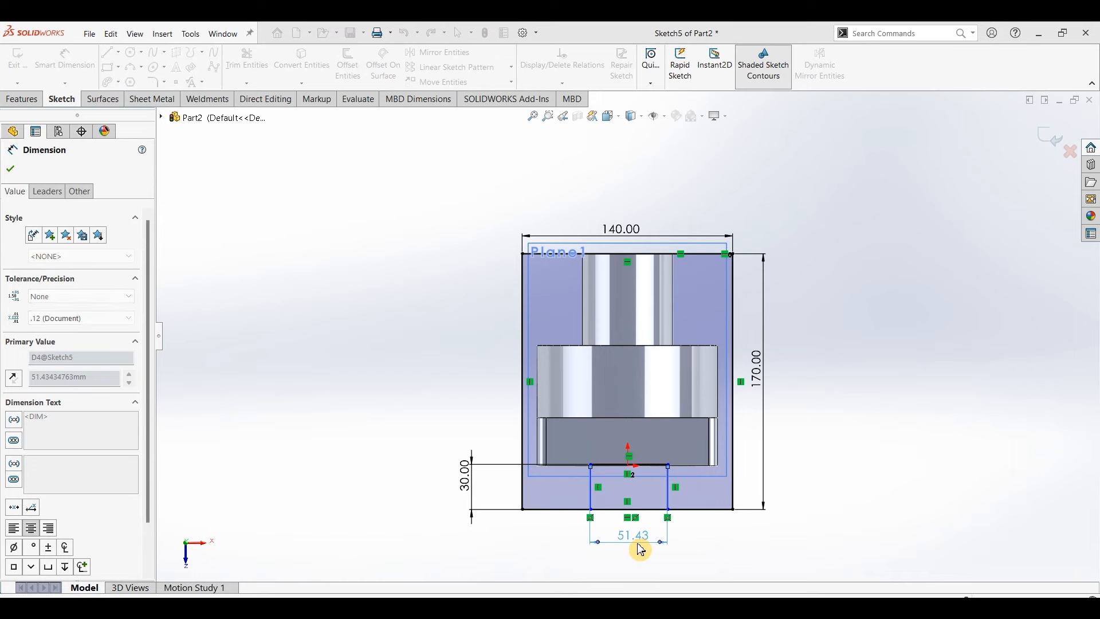
key("Escape")
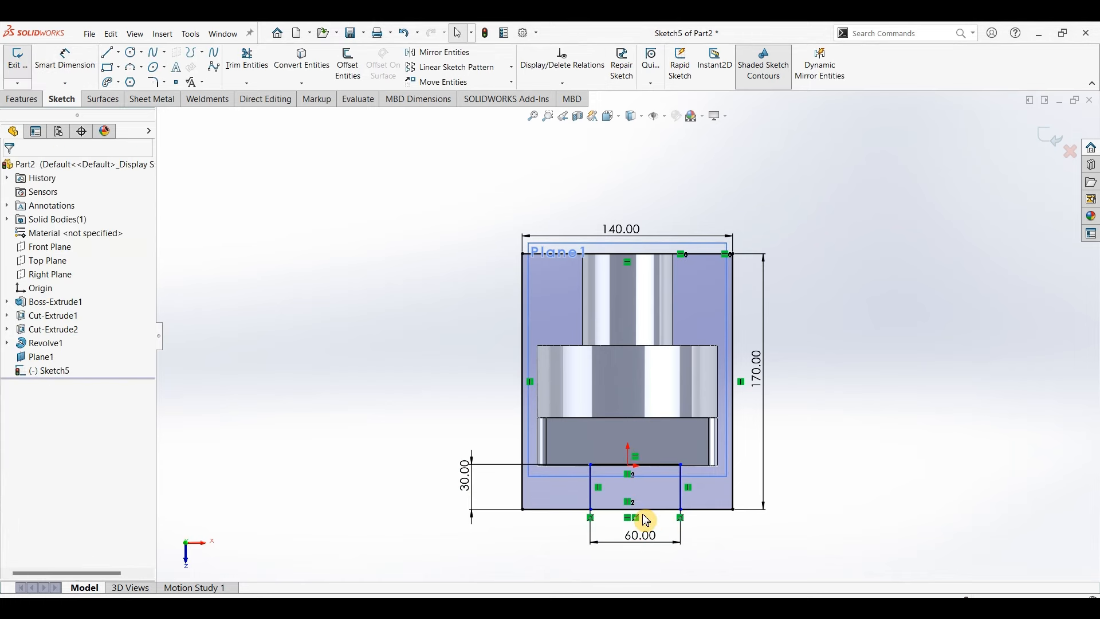
Center the notch with a vertical relation between the midpoint of its inner horizontal line and the origin.
right_click(647, 466)
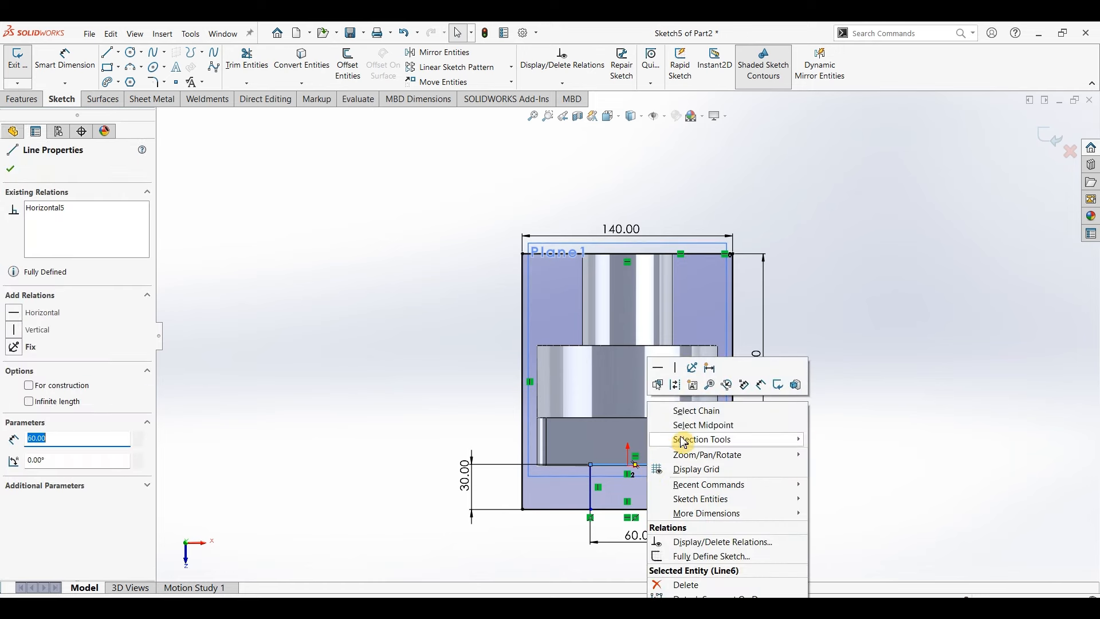
left_click(692, 426)
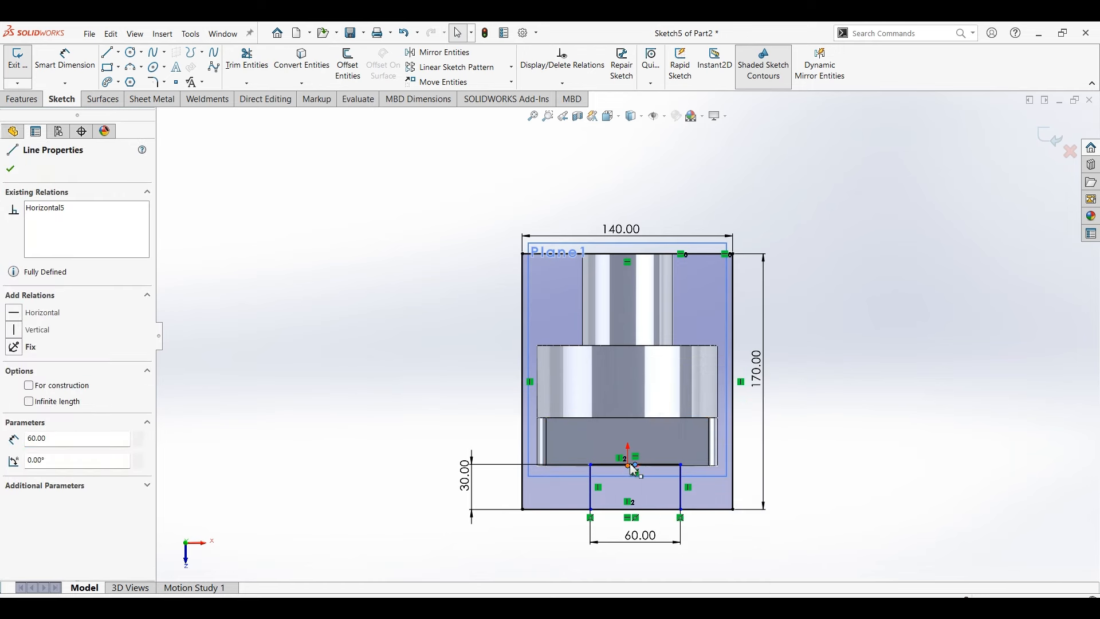
left_click(634, 469, "ctrl")
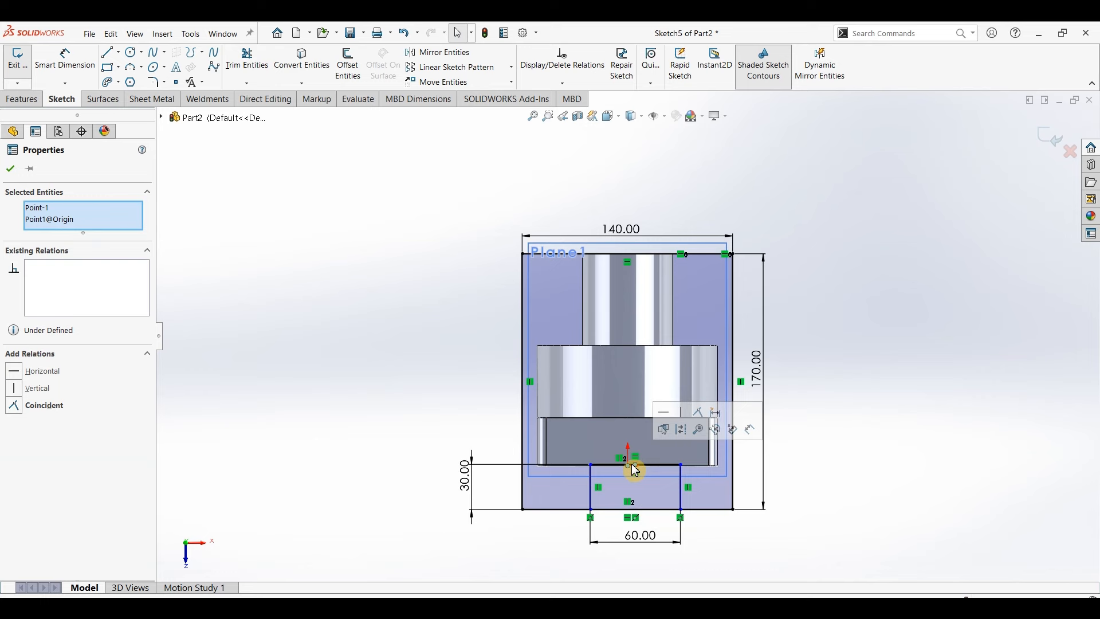
left_click(681, 412)
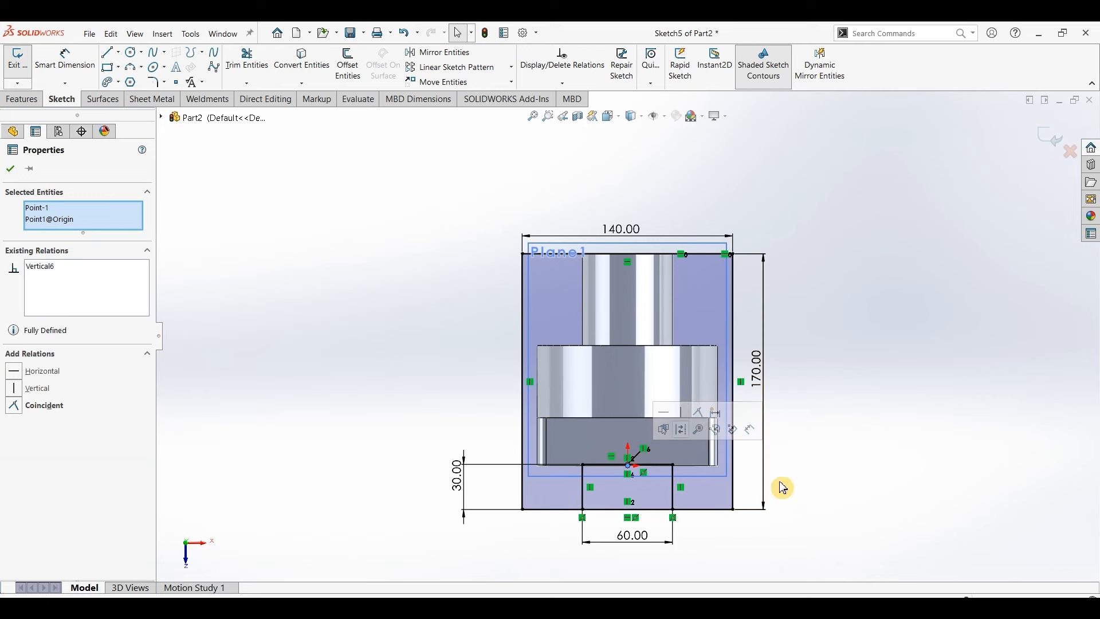
Trim away the segment of the base rectangle's lower edge that closes the 60 mm notch.
left_click(800, 499)
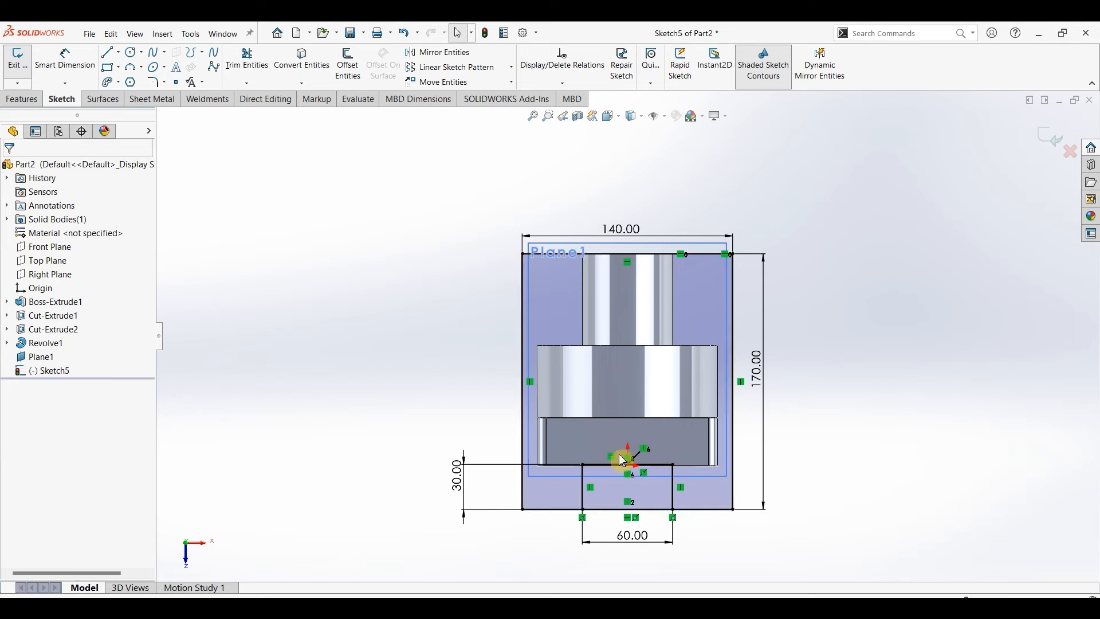
left_click(250, 67)
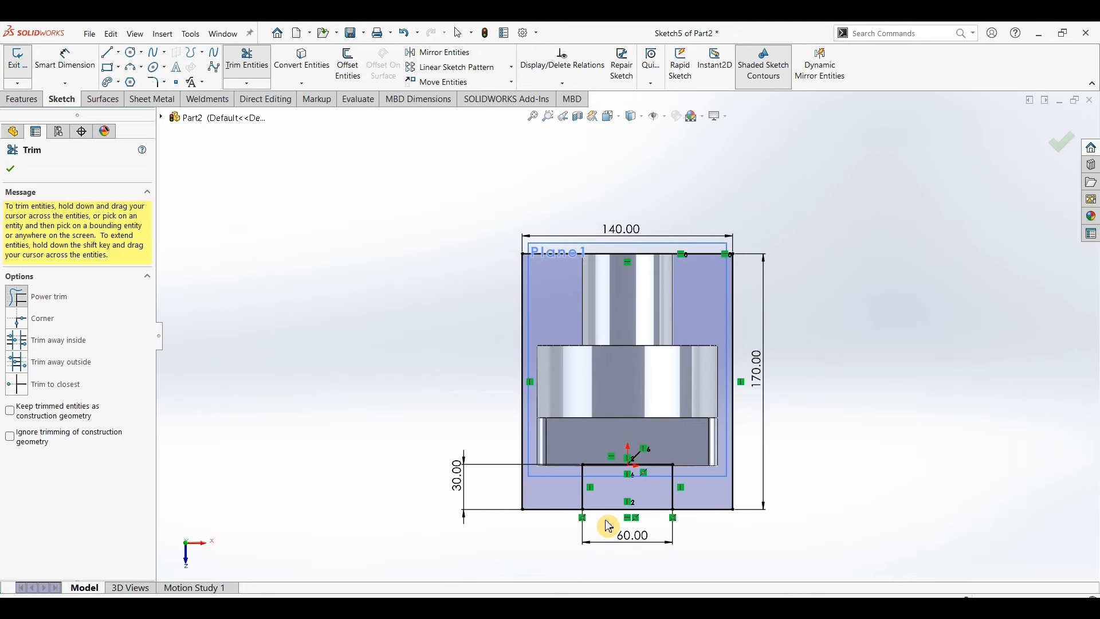
left_click_drag(608, 526, 624, 502)
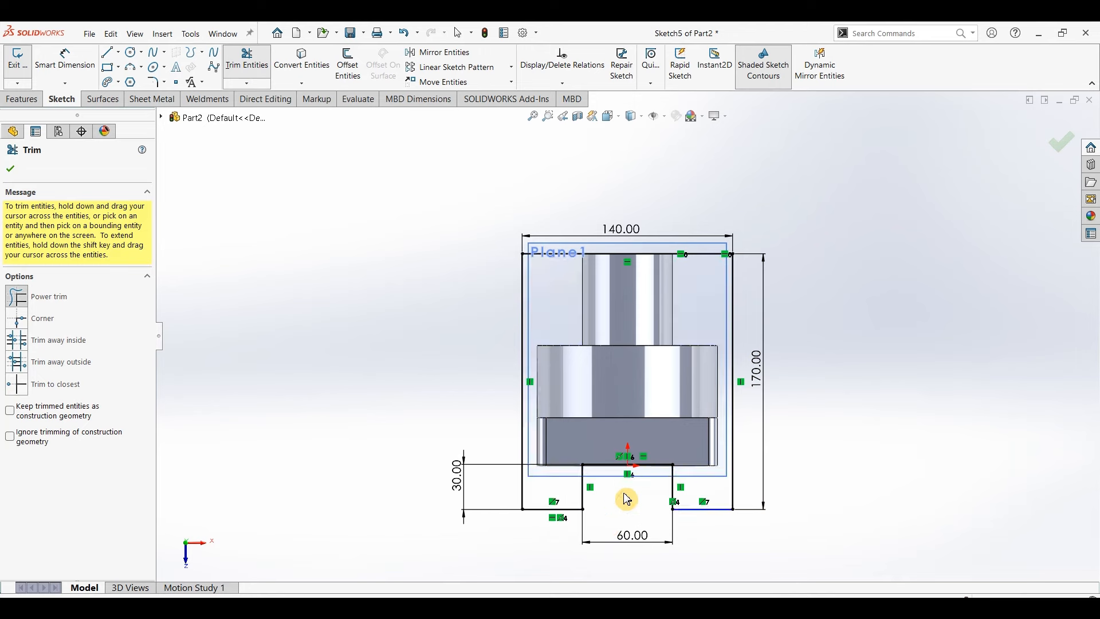
left_click(13, 170)
Extrude the notched base profile 14 mm upward with merged result.
left_click(16, 105)
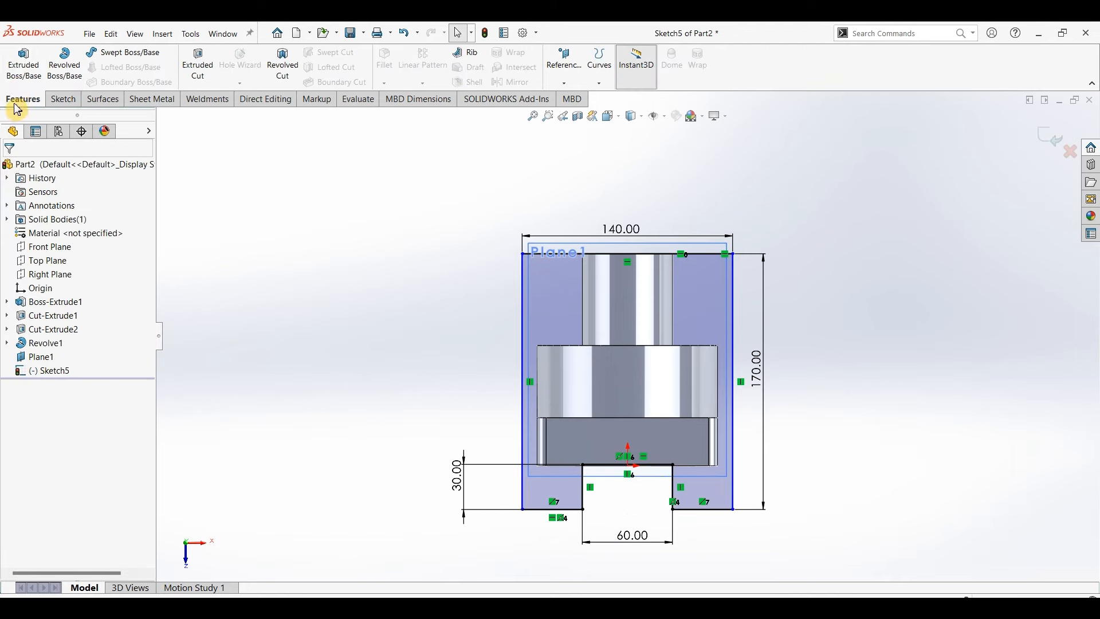
left_click(23, 63)
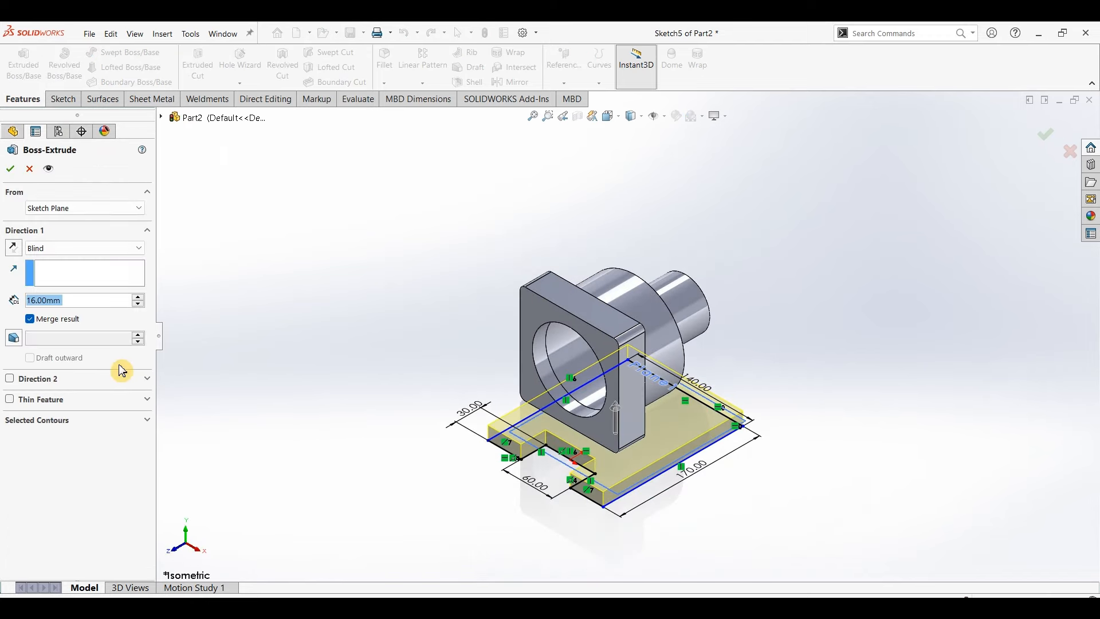
type("14")
key("Return")
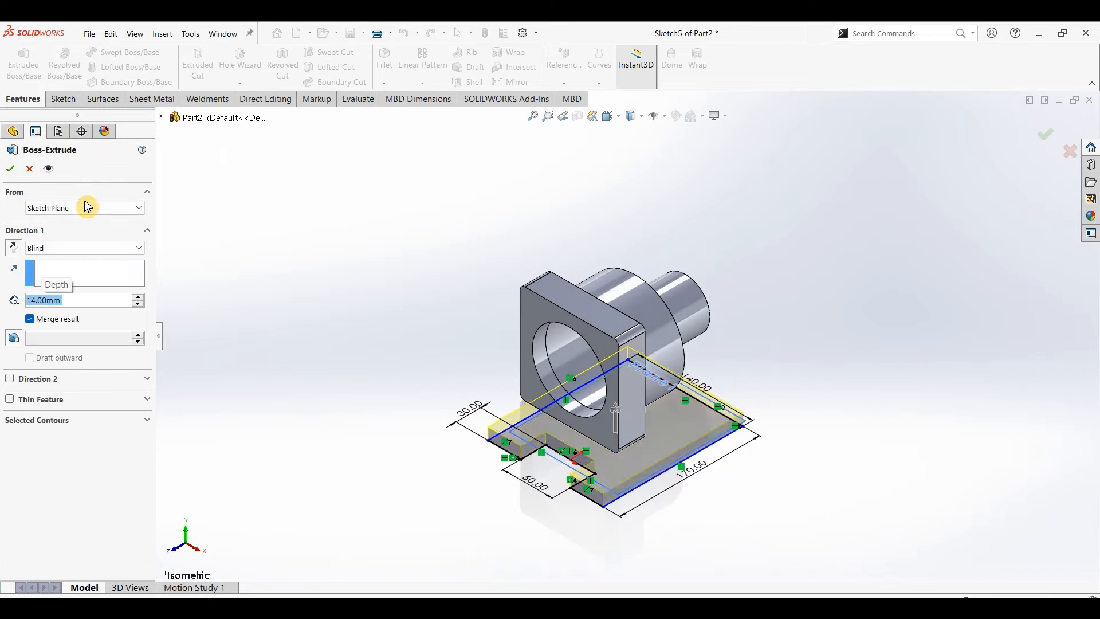
key("Return")
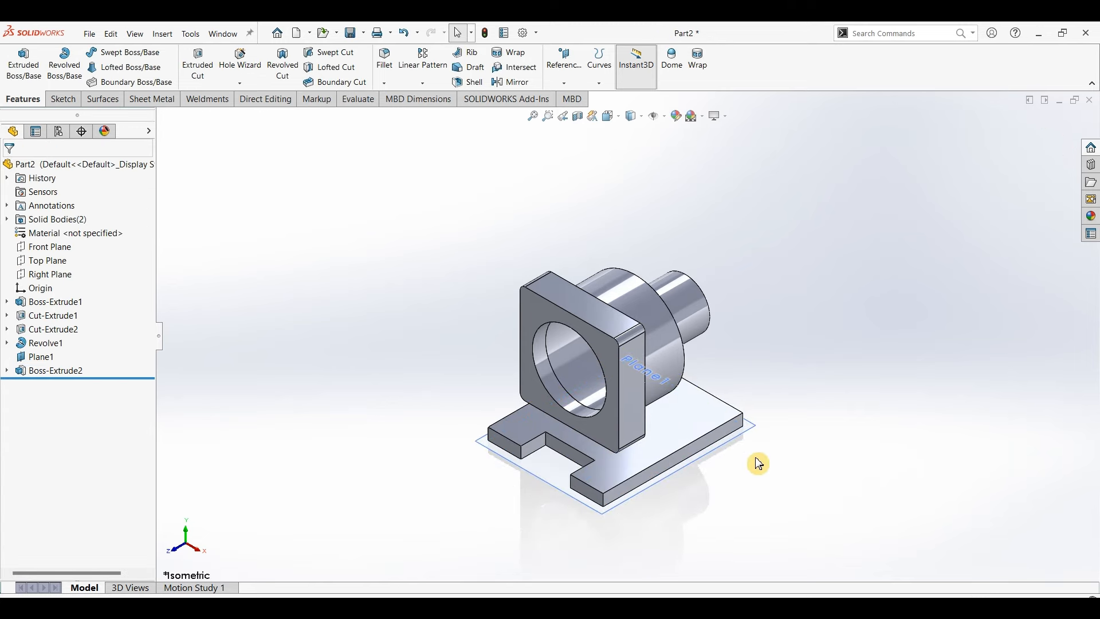
Start a sketch on the larger cylinder's annular rear face and draw a vertical line about 81 mm long from its outer edge to the base's top edge.
mouse_move(776, 467)
middle_mouse_down()
mouse_move(771, 450)
mouse_move(698, 460)
mouse_move(688, 479)
mouse_move(659, 393)
middle_mouse_up()
left_click(643, 385)
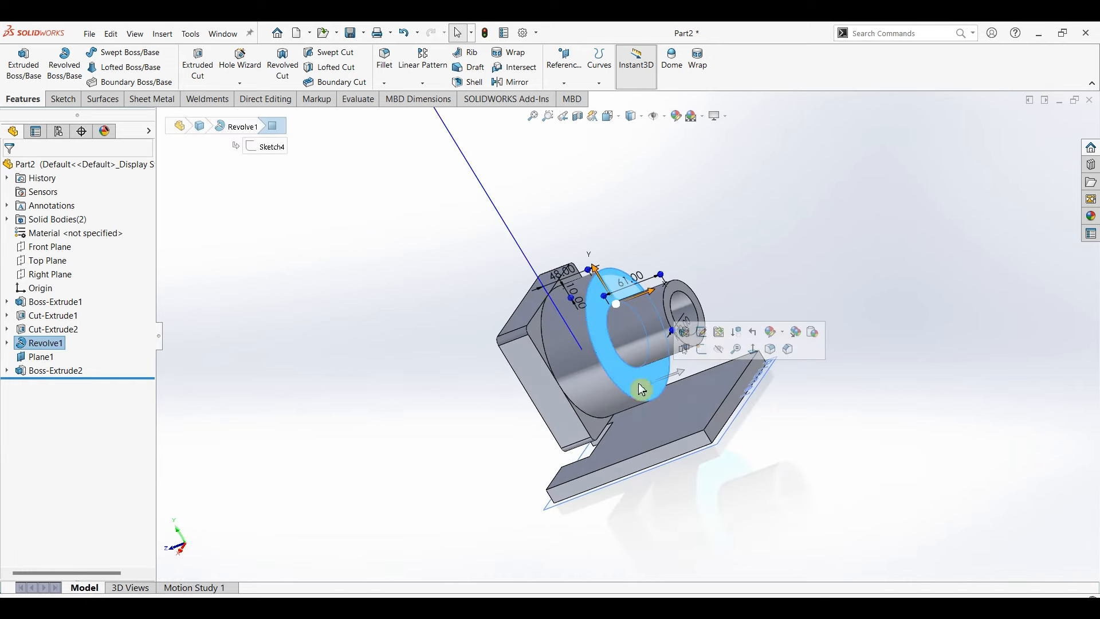
left_click(55, 102)
left_click(17, 60)
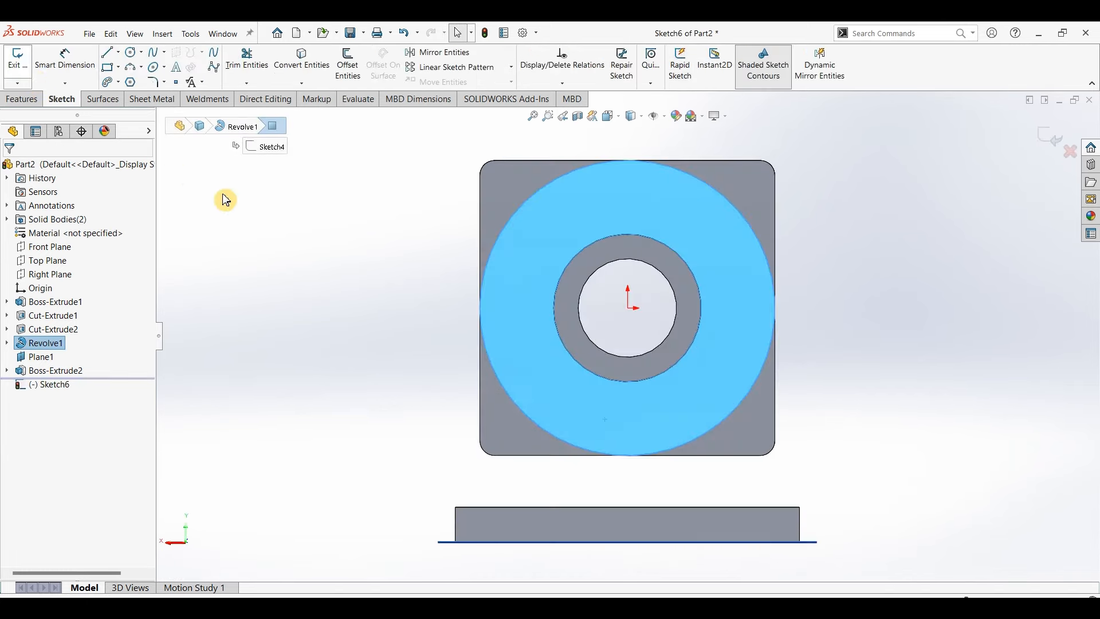
left_click(115, 58)
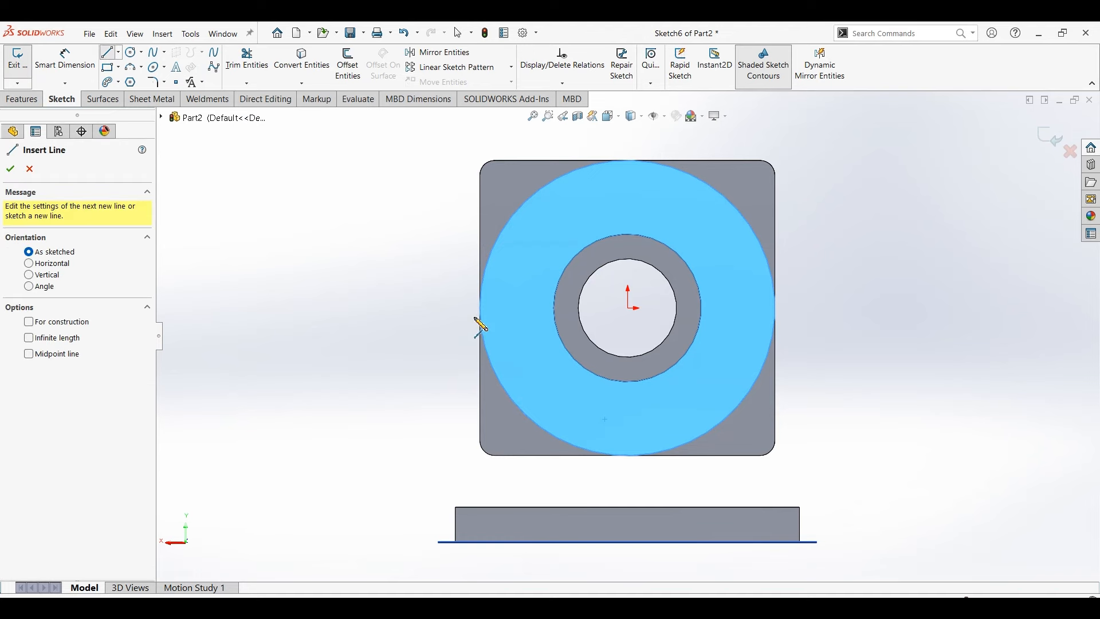
left_click(481, 312)
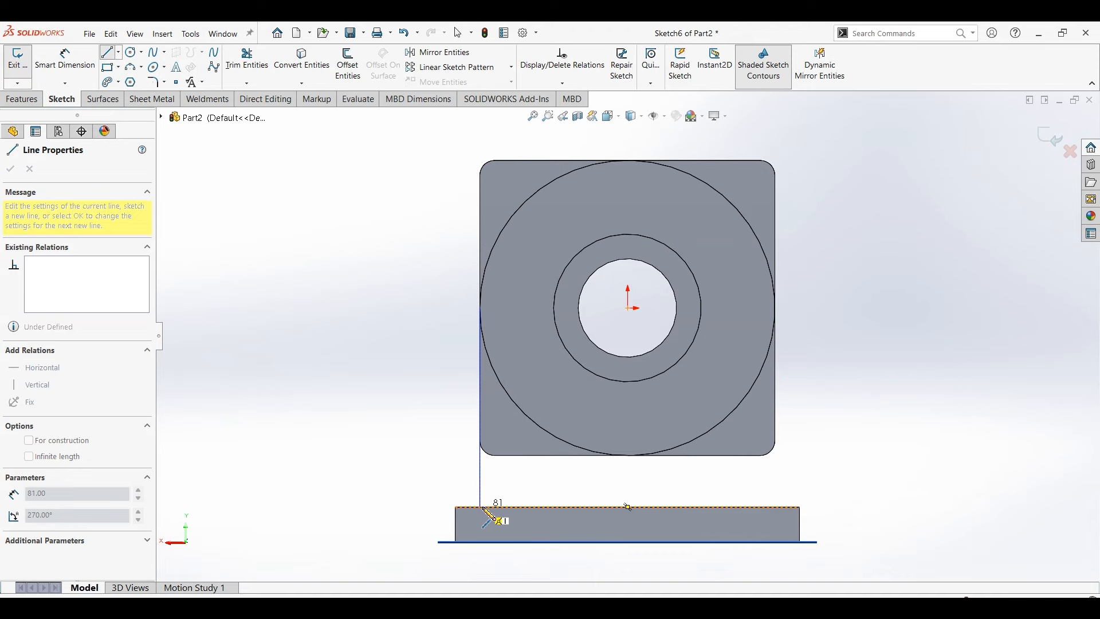
left_click(481, 507)
key("Escape")
key("Escape")
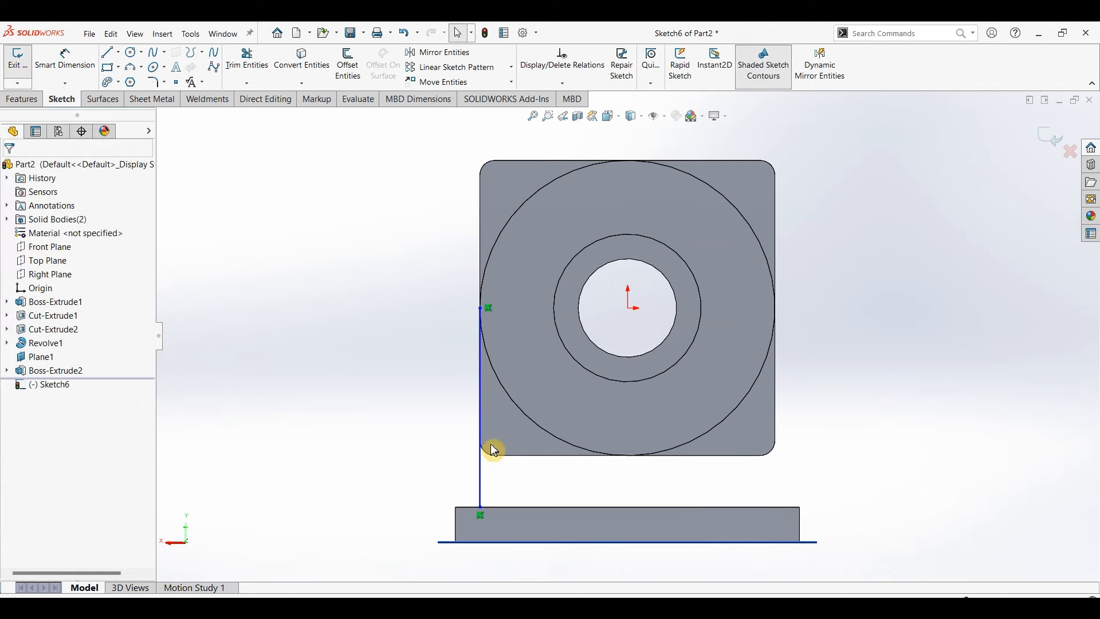
Make the vertical line tangent to the larger cylinder's circular edge.
left_click(482, 362)
left_click(499, 263, "ctrl")
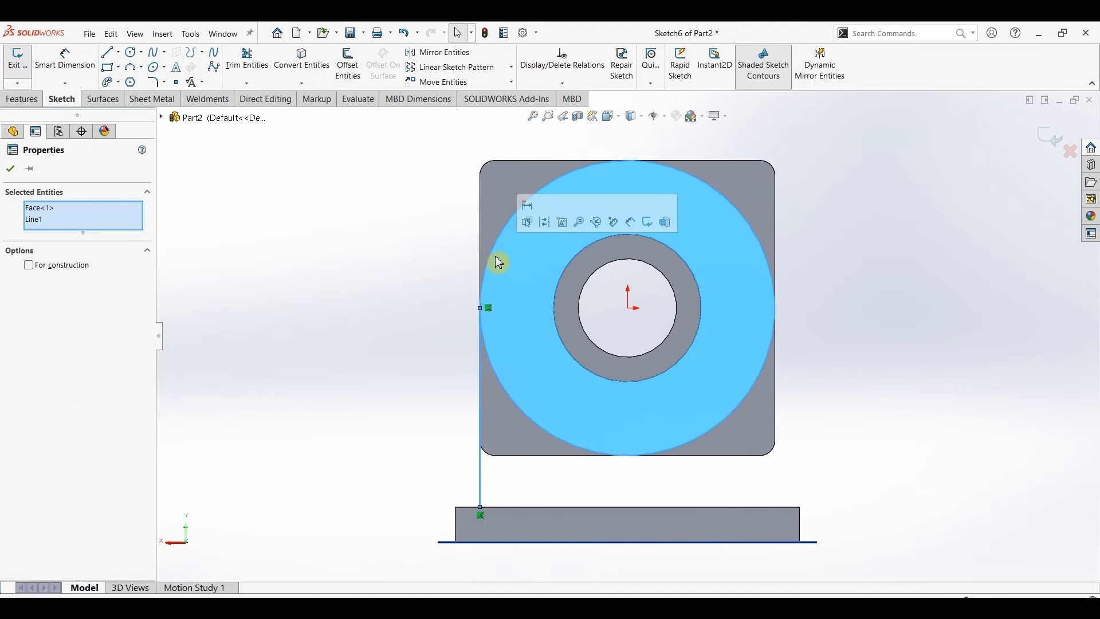
left_click(61, 208)
key("Delete")
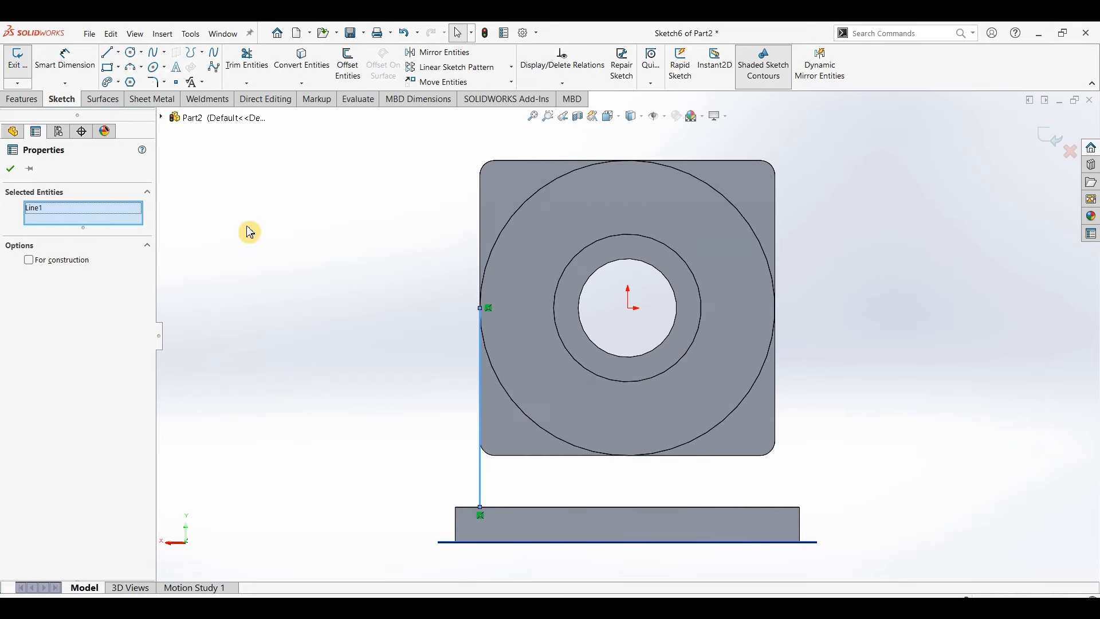
left_click(500, 246)
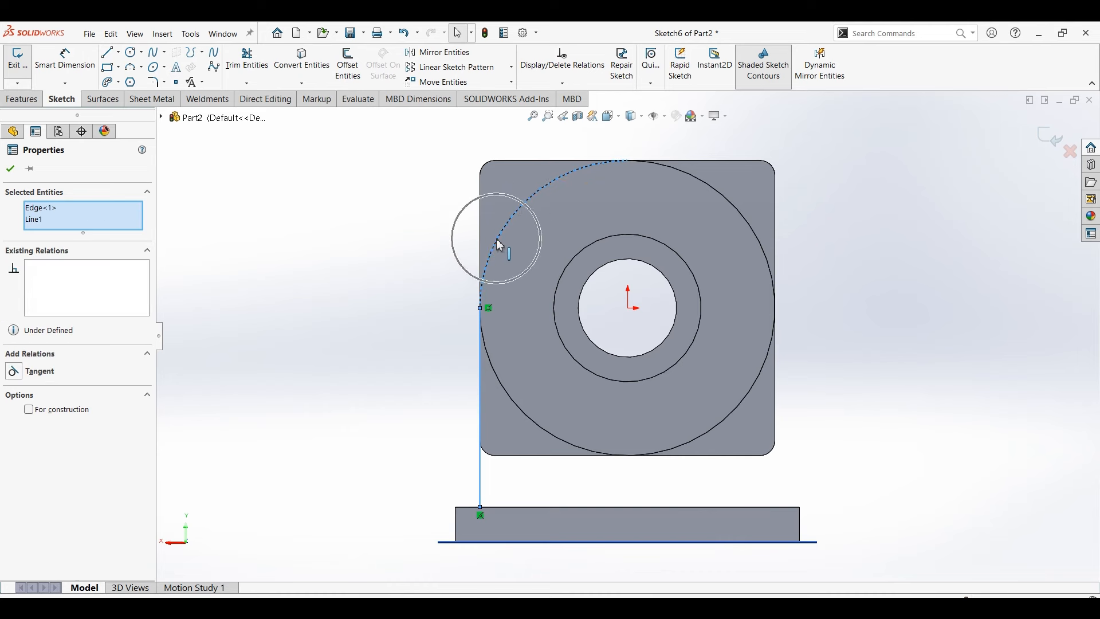
left_click(534, 196)
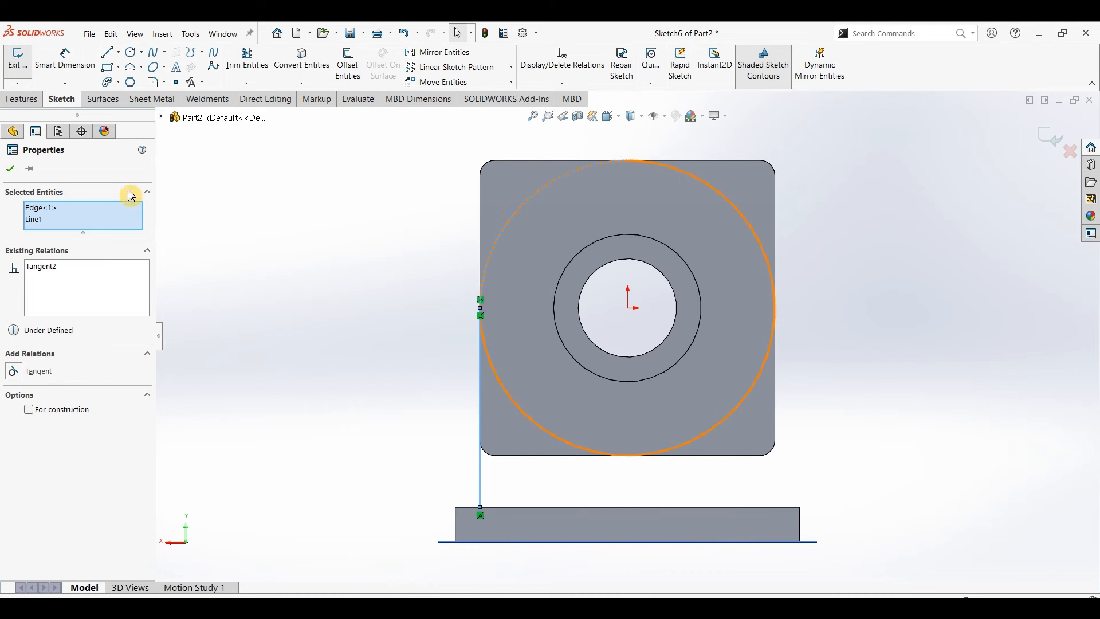
left_click(12, 169)
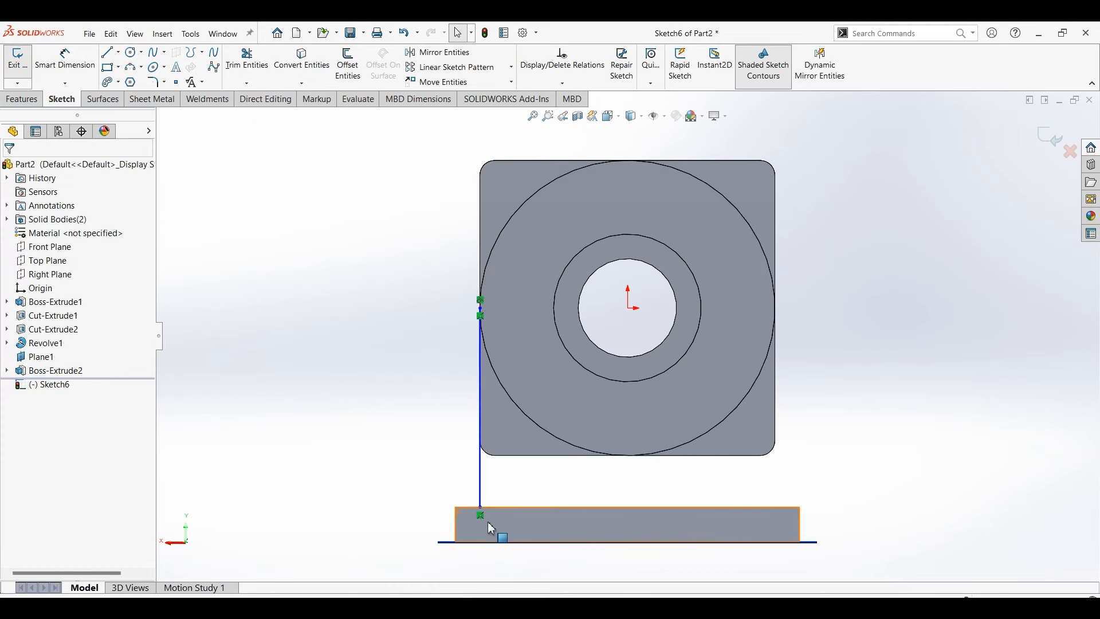
Test the tangent line's freedom by moving its upper endpoint, and constrain the line with a vertical relation.
left_click(482, 512)
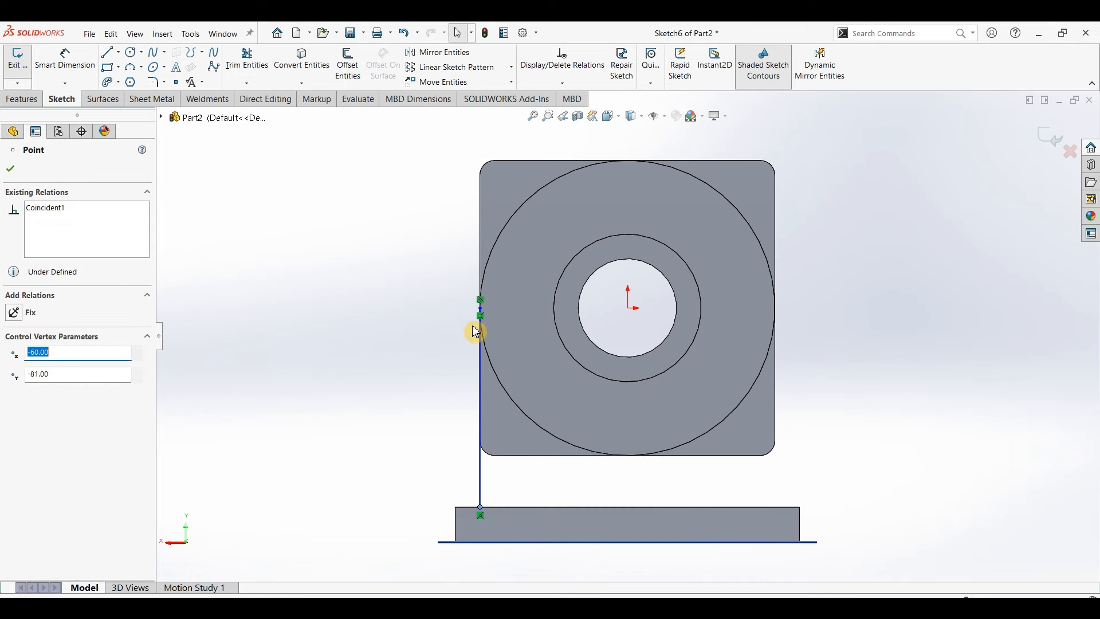
key("Escape")
left_click_drag(484, 316, 483, 354)
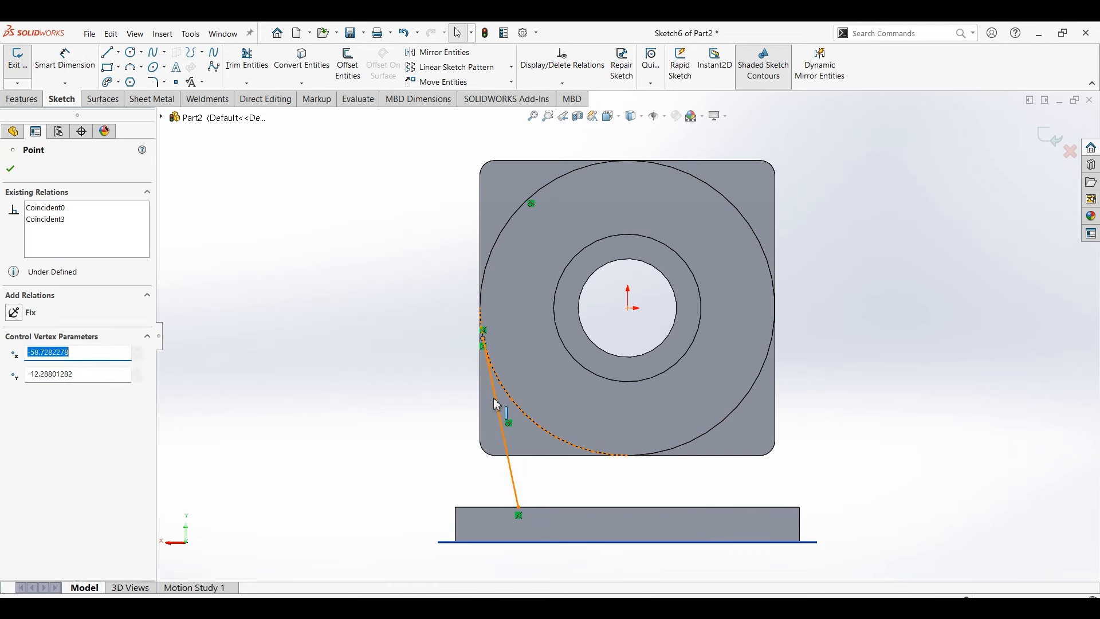
left_click(497, 400)
left_click(544, 347)
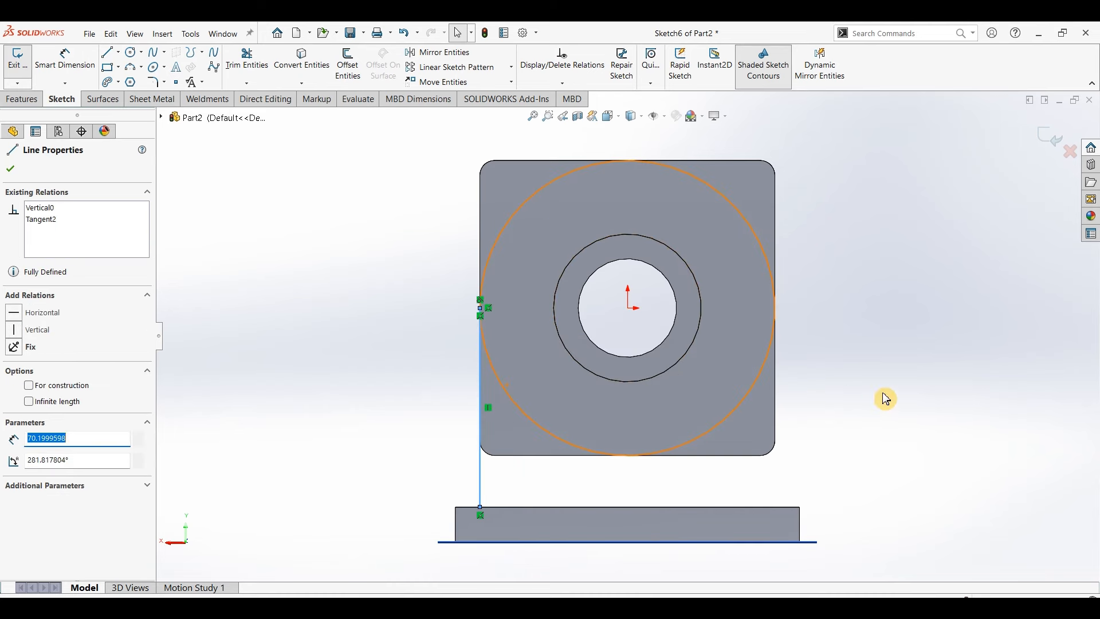
left_click(914, 403)
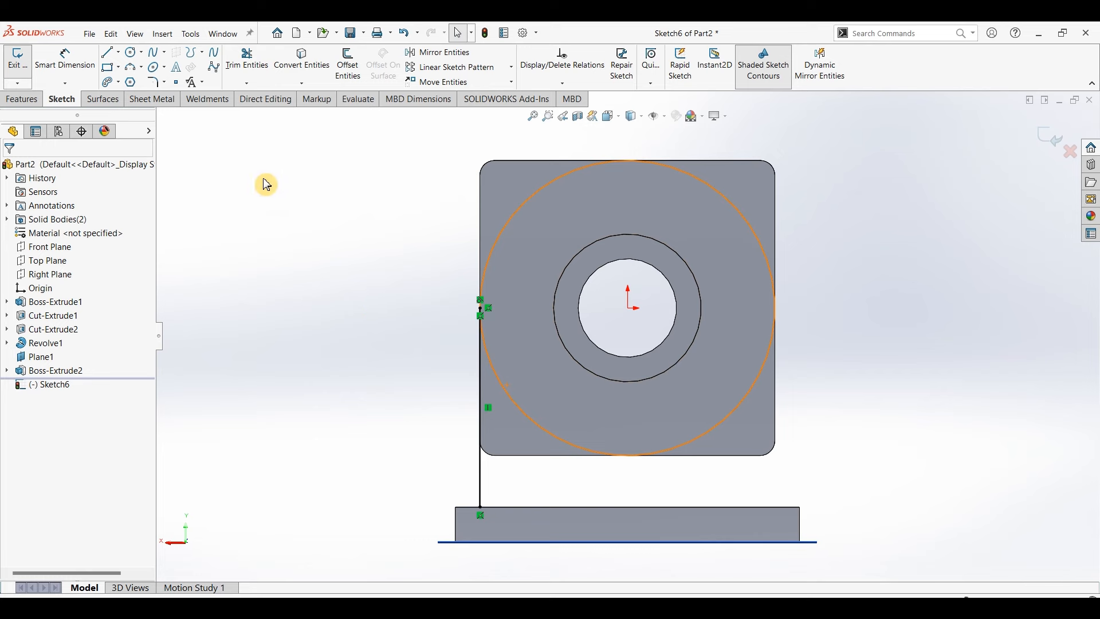
Offset the vertical line 10 mm inward, reversing the direction and capping the ends with lines.
left_click(359, 83)
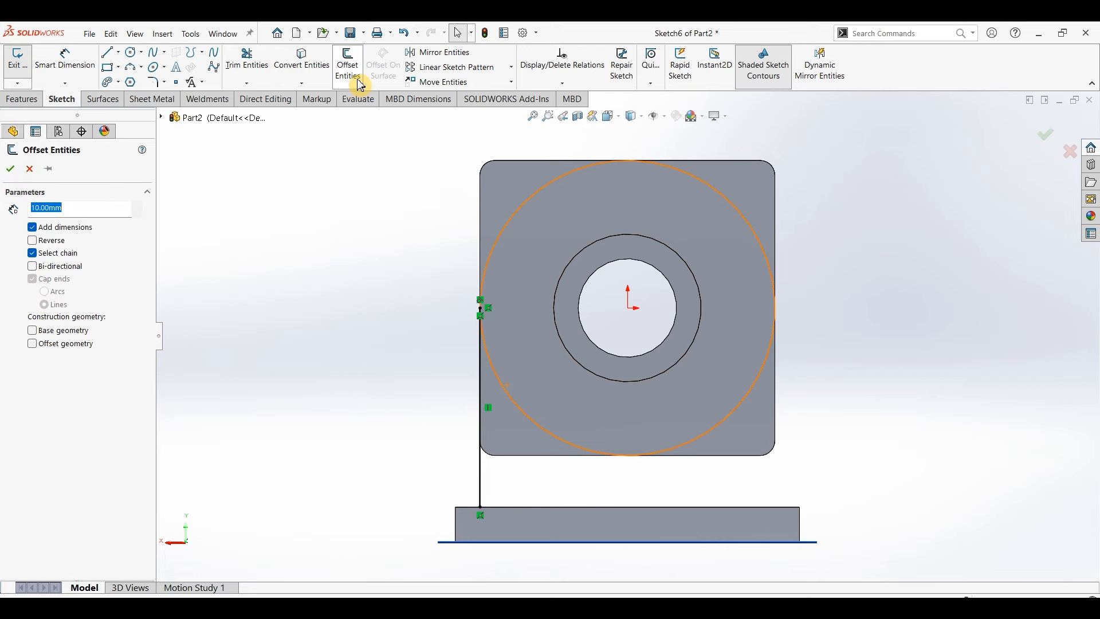
left_click(481, 483)
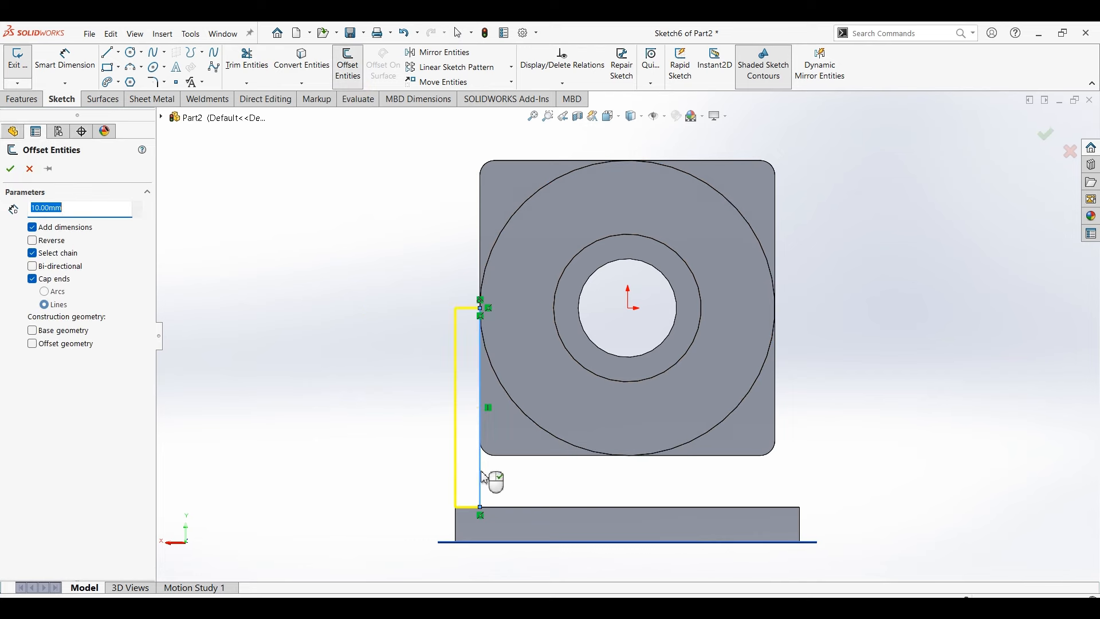
left_click(35, 243)
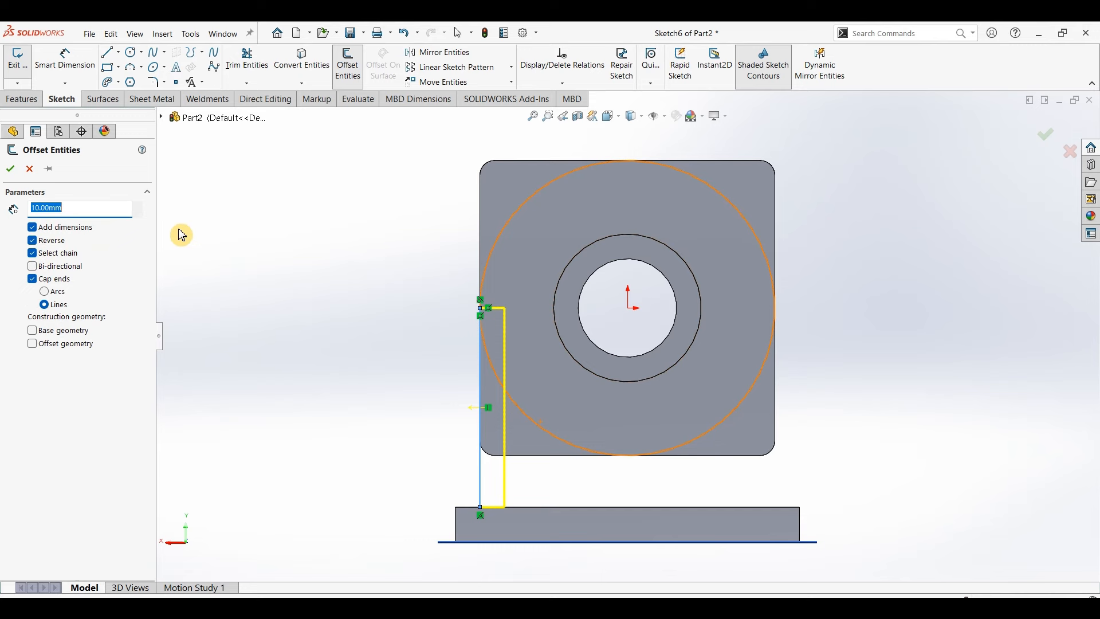
left_click(11, 169)
Sketch a vertical centerline about 74 mm long down from the origin and mirror the 10 mm wide support profile across it.
left_click(120, 53)
left_click(133, 80)
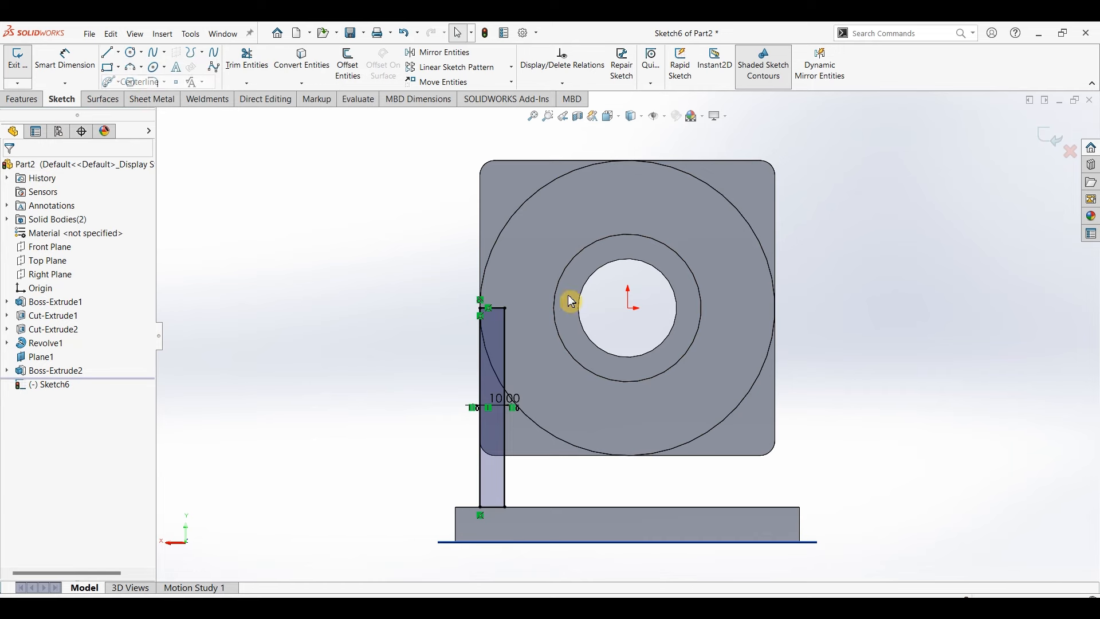
left_click(628, 310)
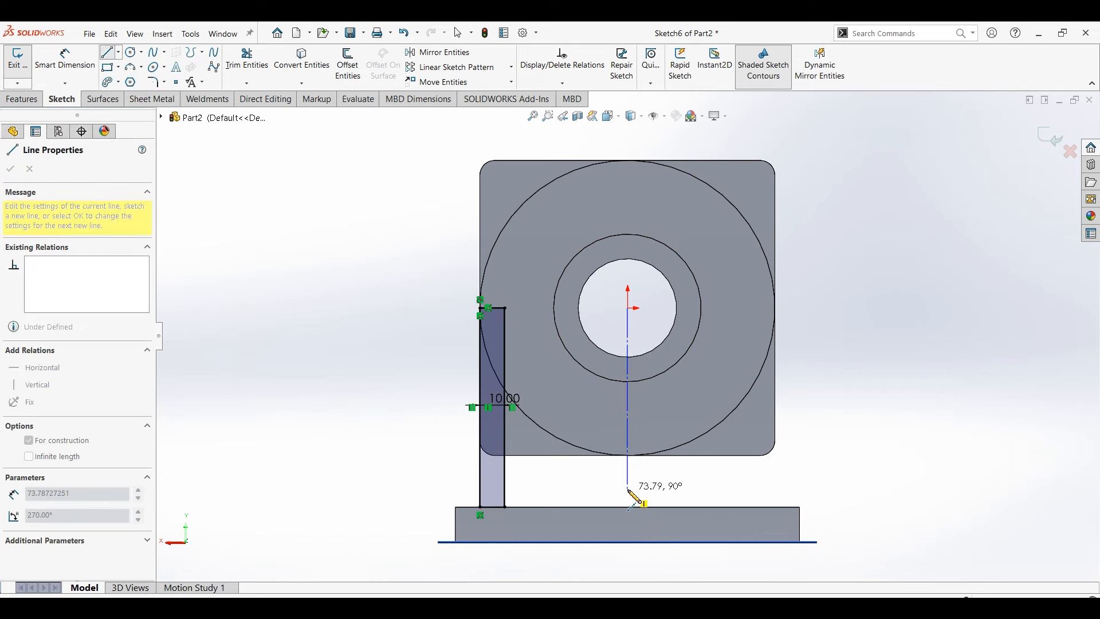
left_click(628, 489)
key("Escape")
key("Escape")
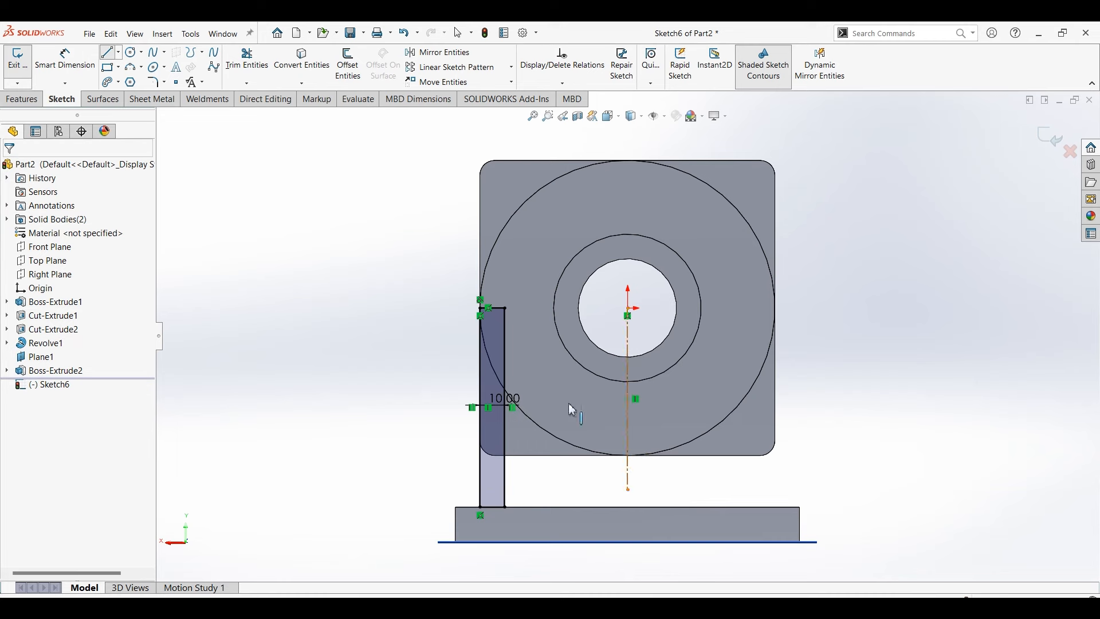
left_click_drag(452, 285, 730, 524)
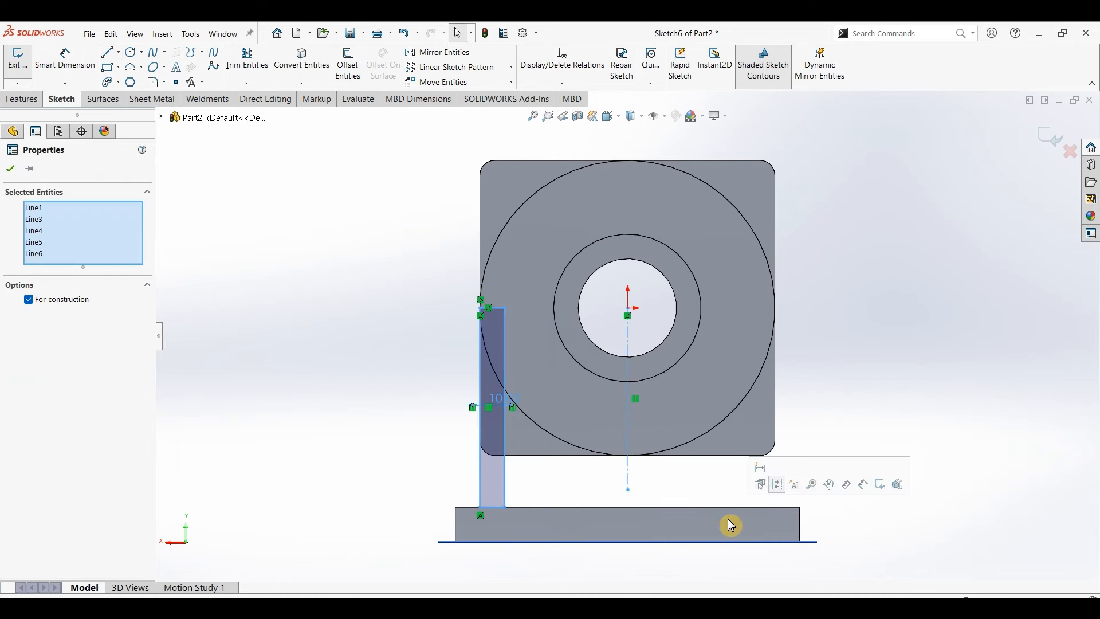
left_click(454, 64)
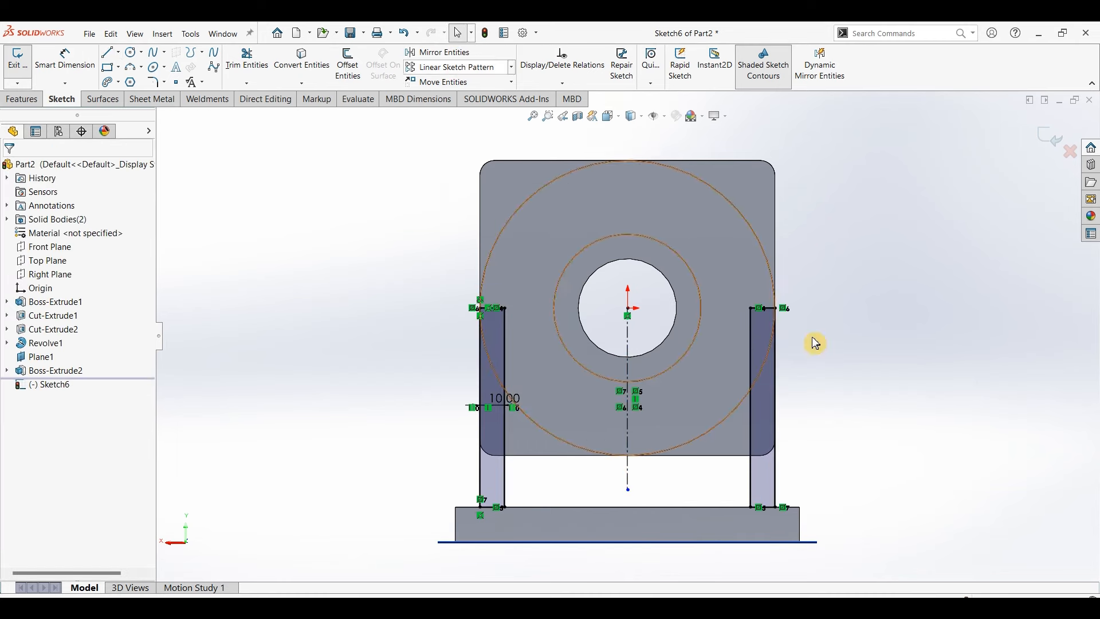
Extrude both support profiles 68 mm in the reversed direction, toward the square flange.
left_click(26, 101)
left_click(24, 63)
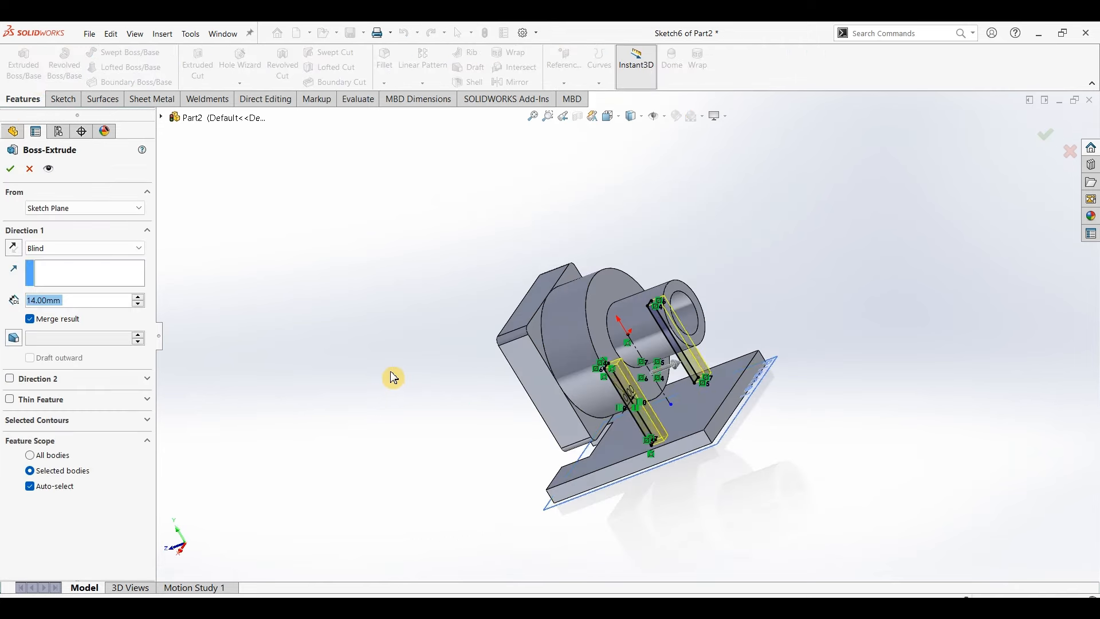
left_click(18, 250)
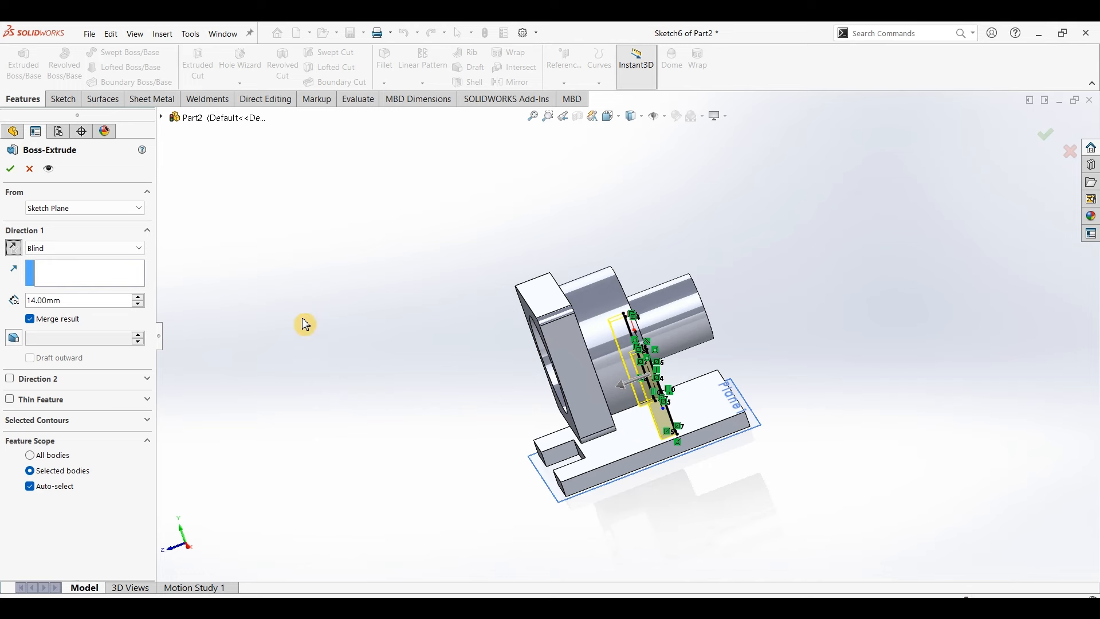
left_click_drag(93, 300, 52, 319)
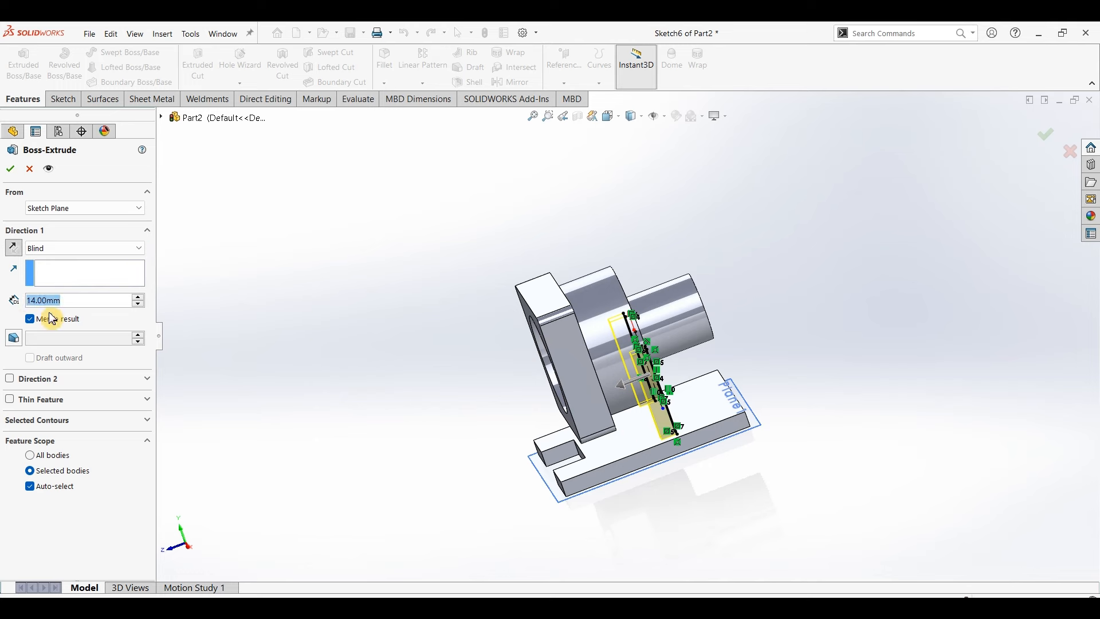
type("68")
key("Return")
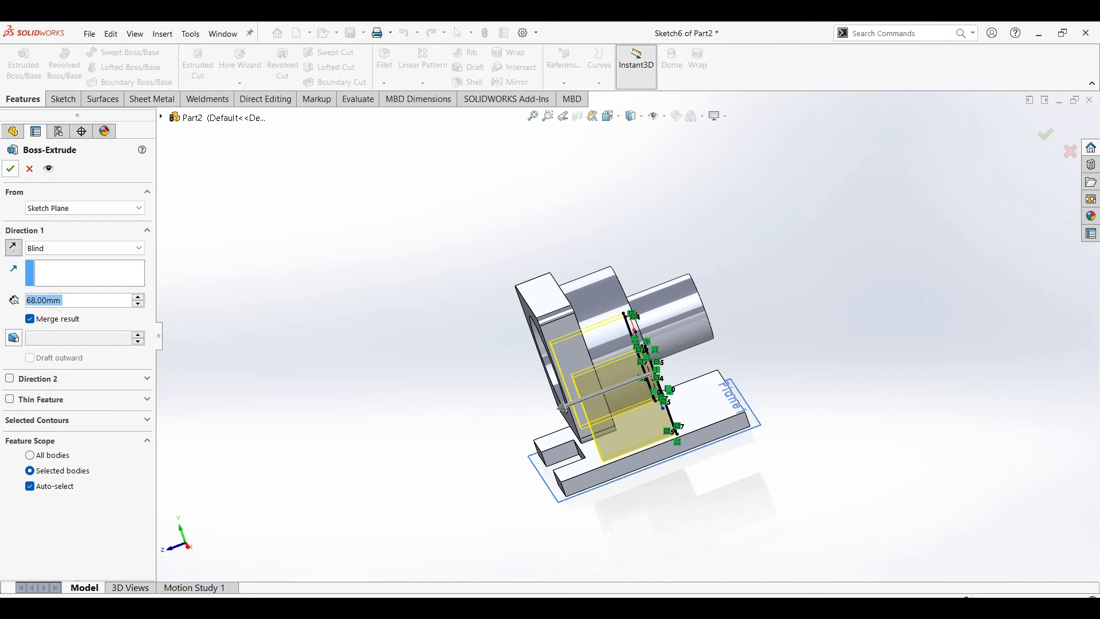
key("Return")
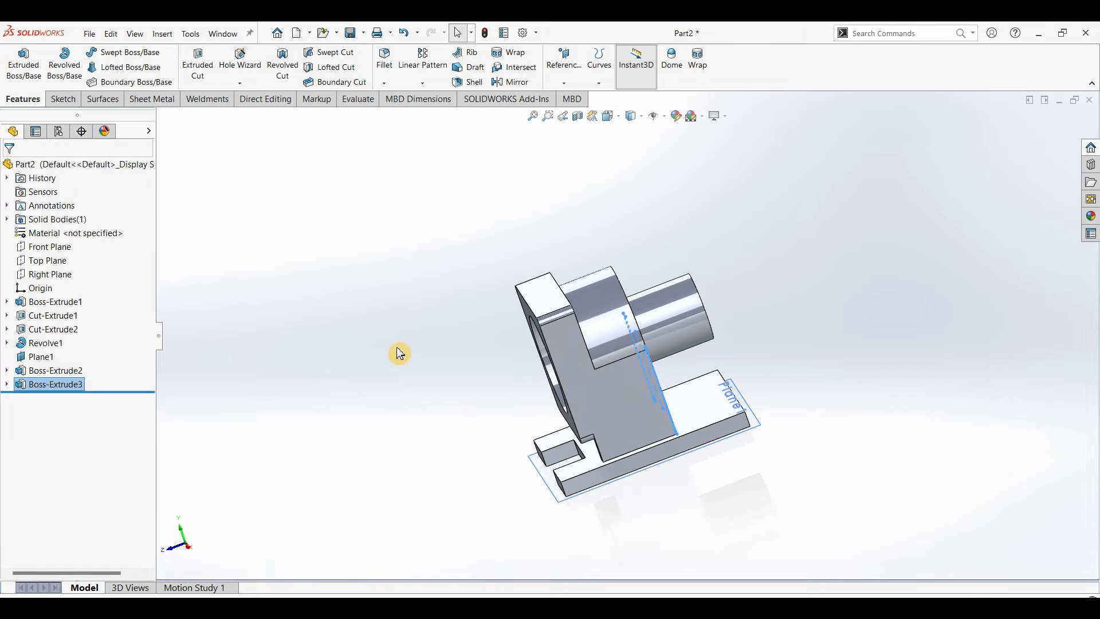
Start a sketch on the support's inner face and draw a rectangle about 10 mm by 78 mm up from the base at the shaft-side end.
mouse_move(396, 367)
middle_mouse_down()
mouse_move(315, 386)
mouse_move(440, 361)
mouse_move(398, 364)
middle_mouse_up()
middle_click_drag(440, 398, 593, 436)
left_click(595, 438)
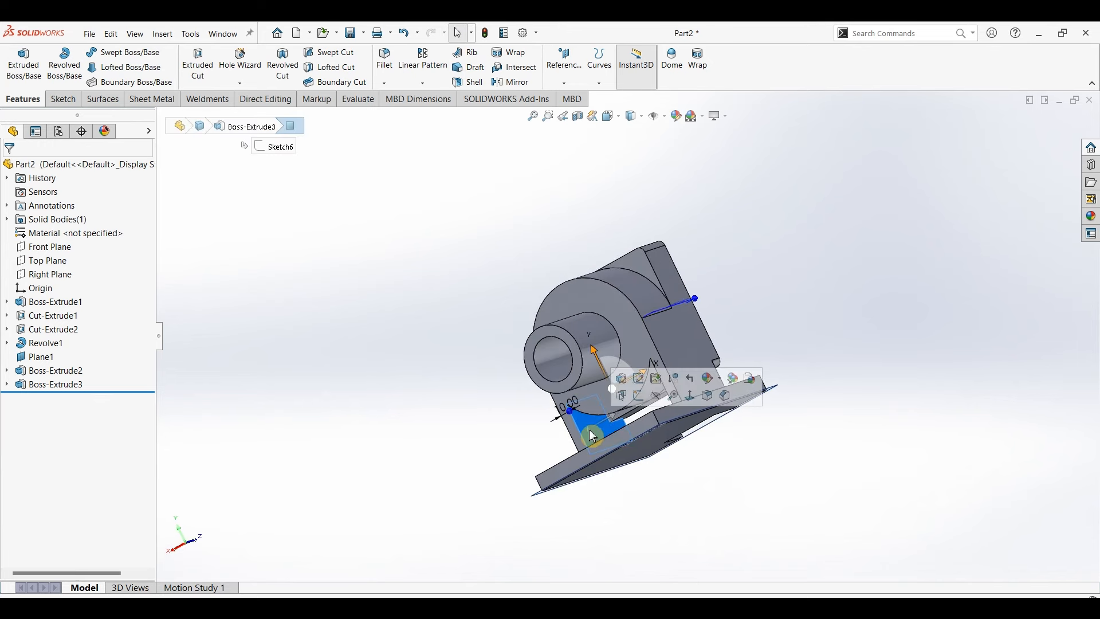
left_click(67, 106)
left_click(17, 61)
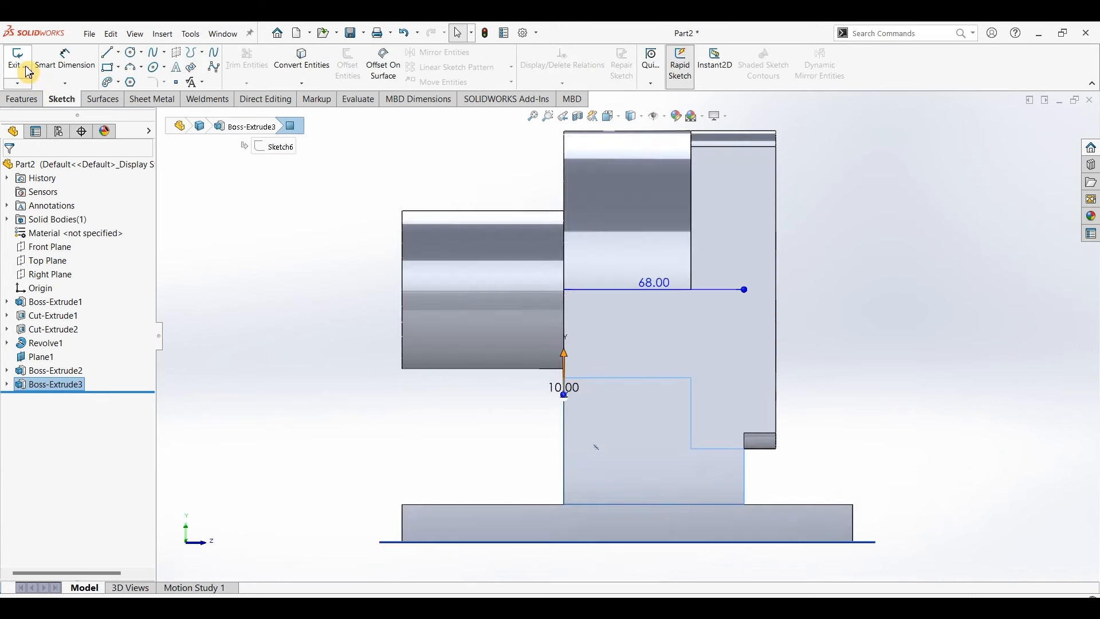
left_click(116, 72)
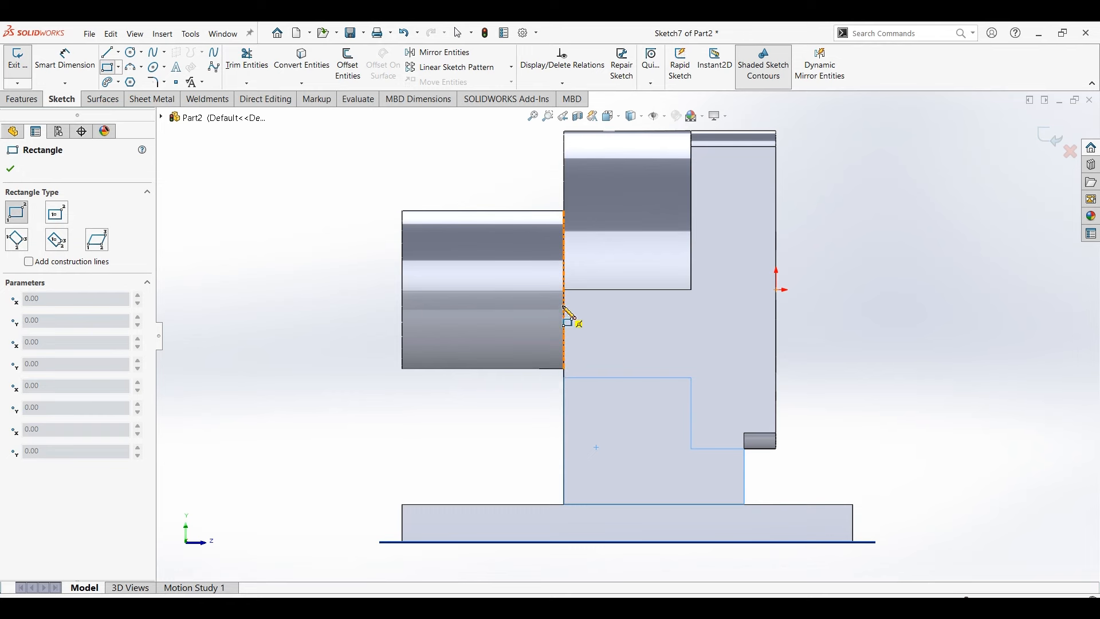
left_click(565, 298)
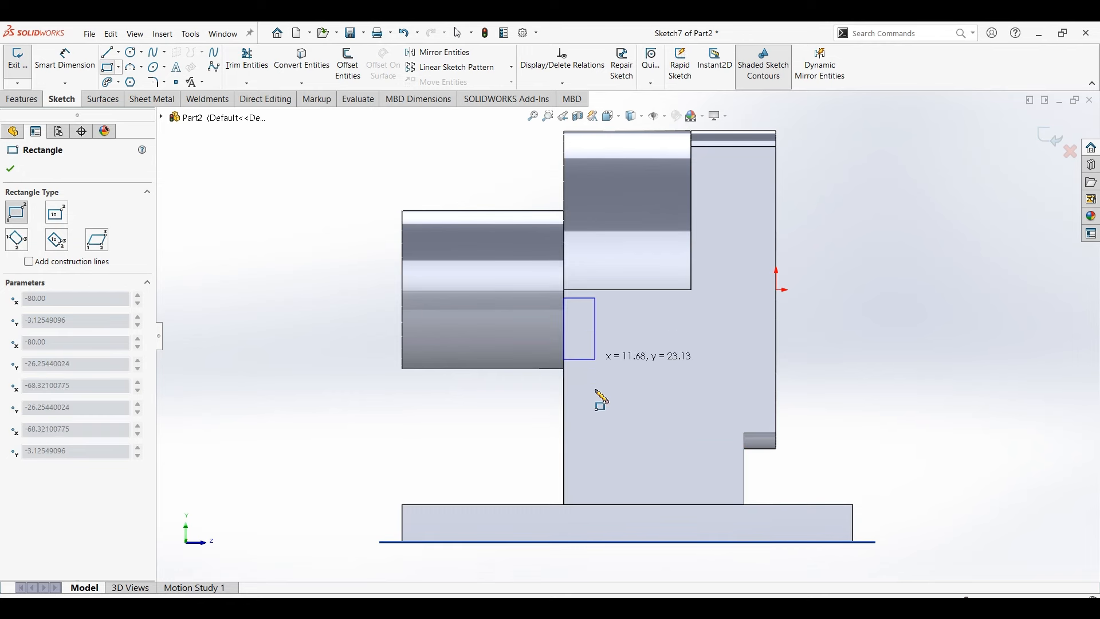
left_click(591, 505)
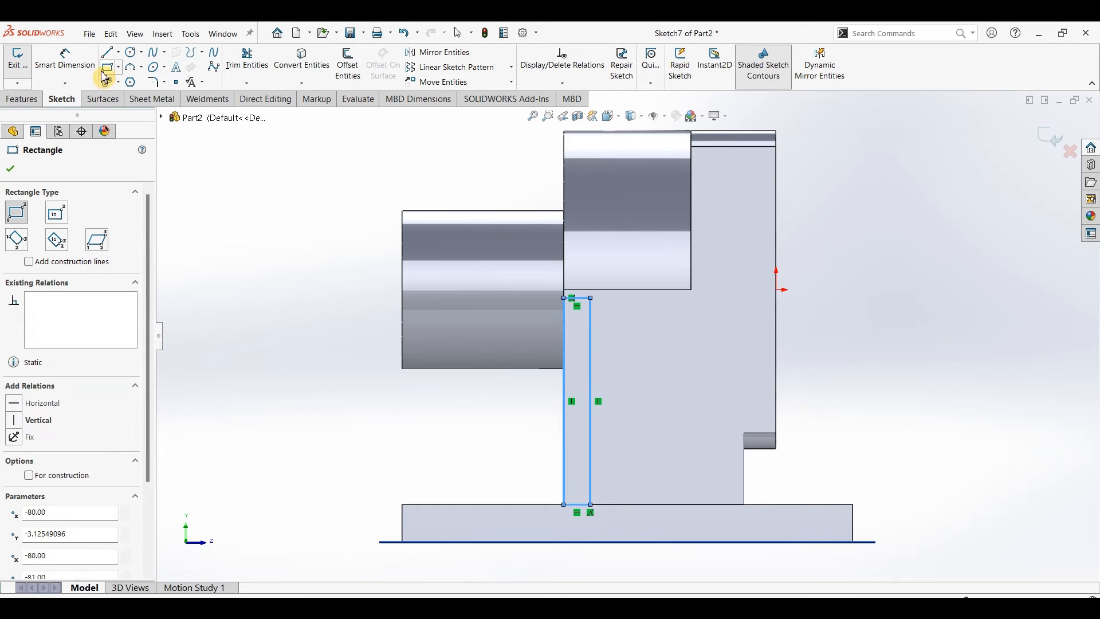
Dimension the rectangle's bottom edge and set its width to 10 mm.
left_click(65, 59)
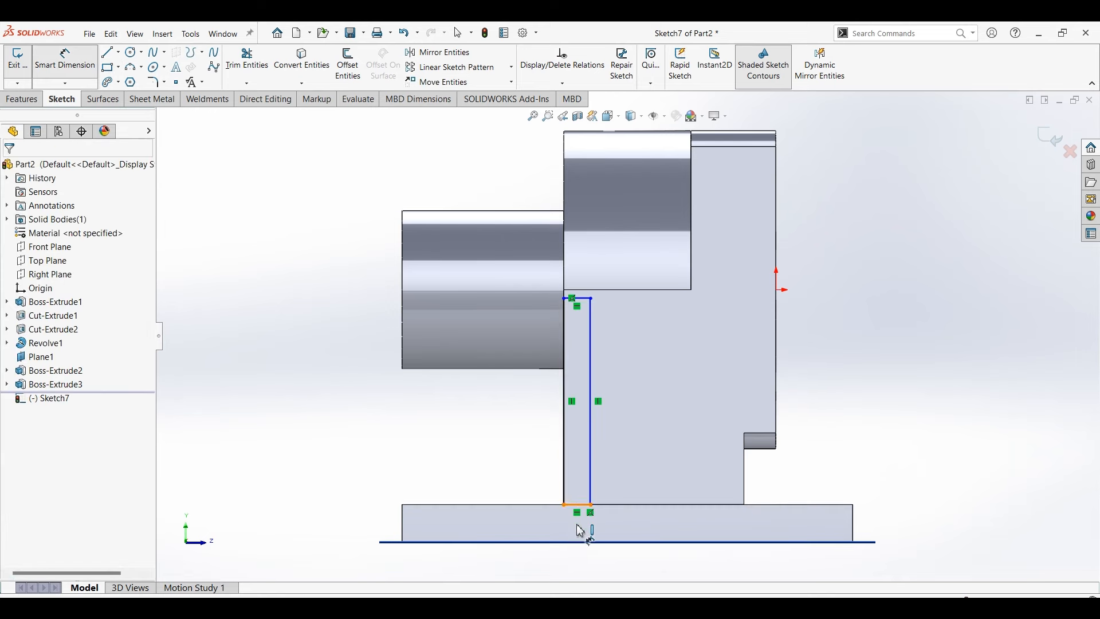
left_click(579, 528)
left_click(579, 572)
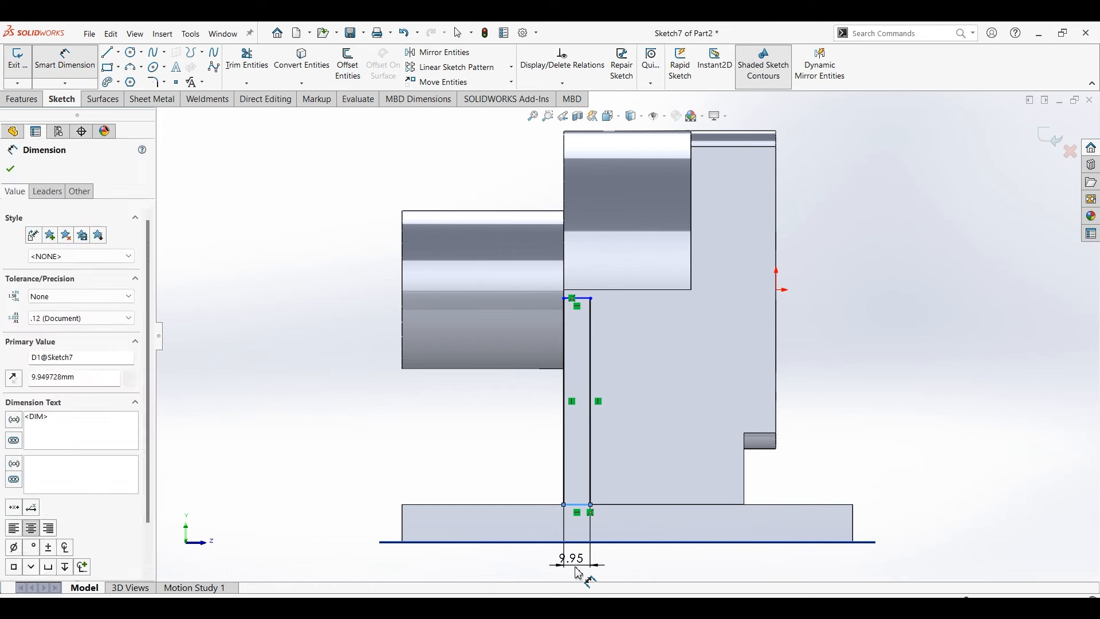
key("Return")
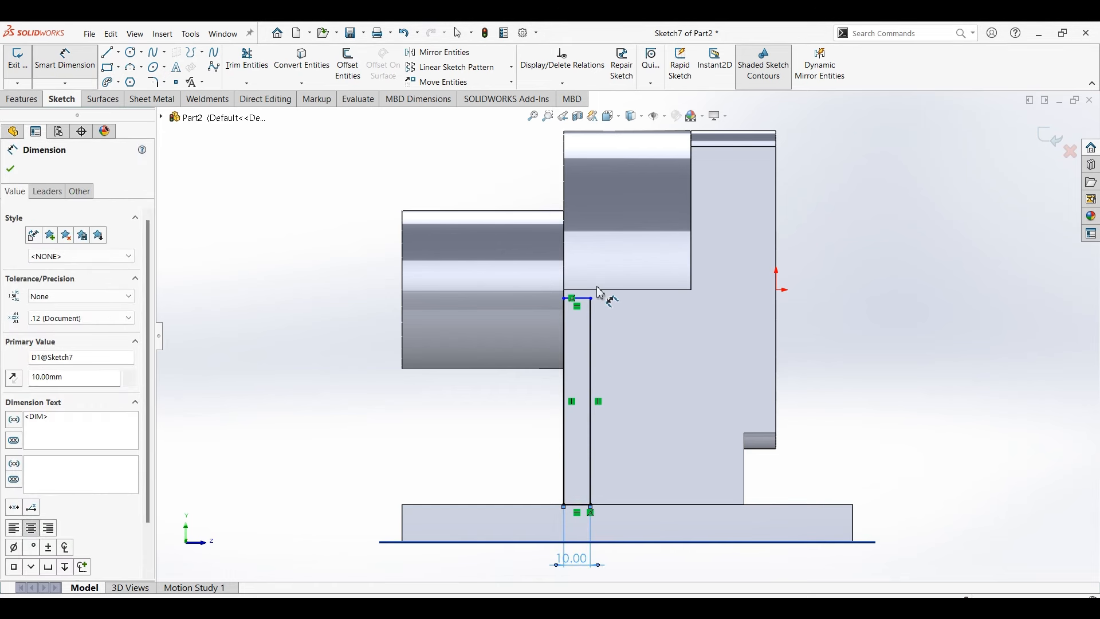
key("Escape")
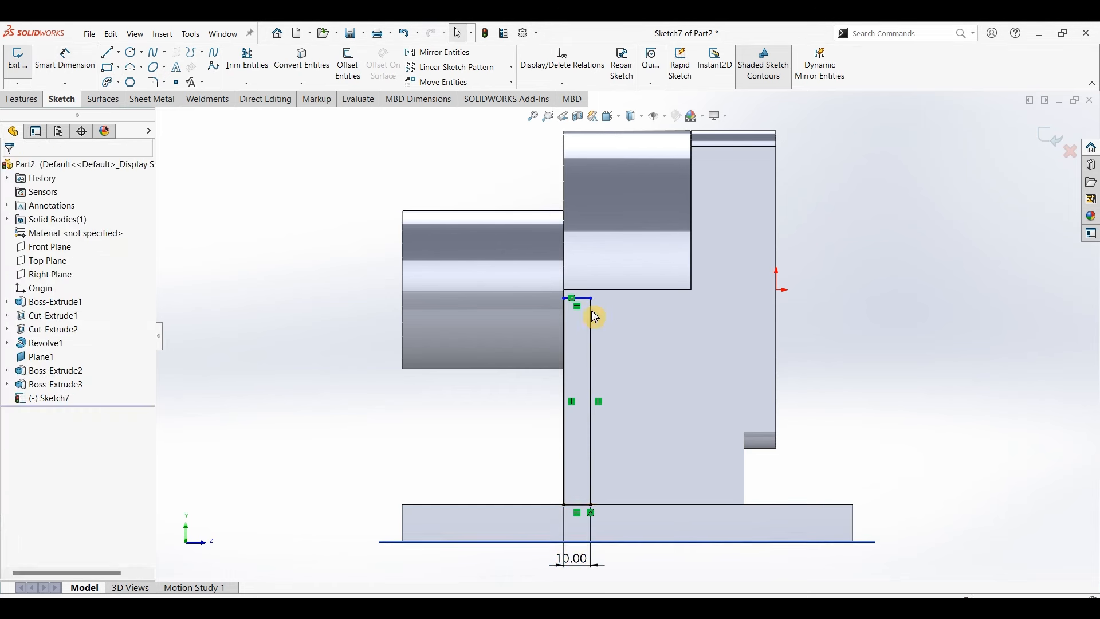
Draw a second rectangle up from the base at the support's flange-side end, level with the first, and set its width to 10 mm.
left_click(114, 71)
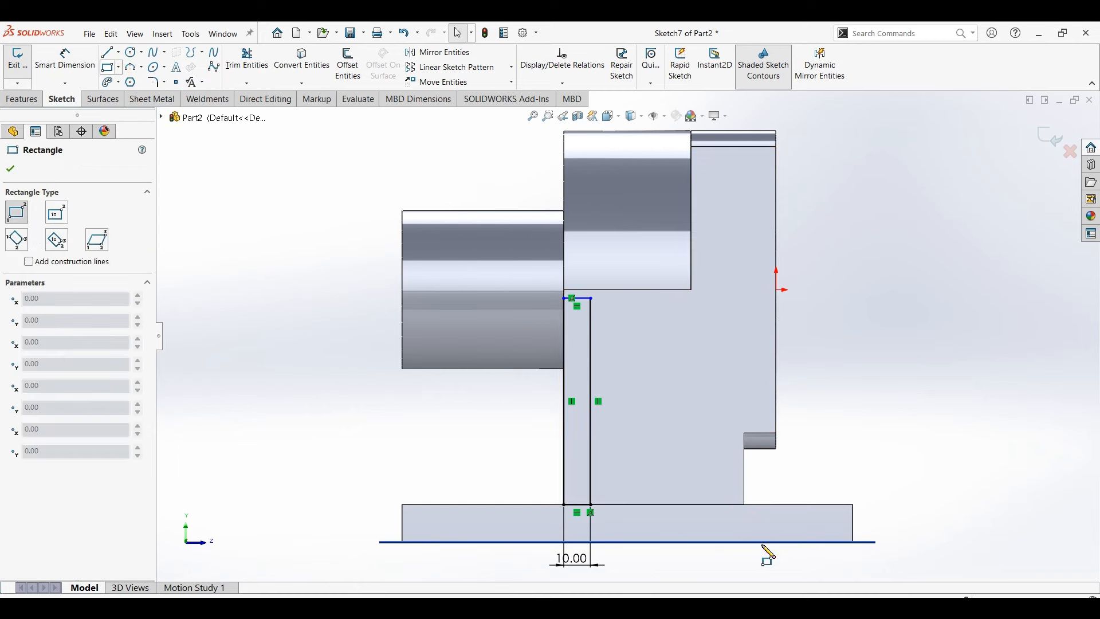
left_click(744, 505)
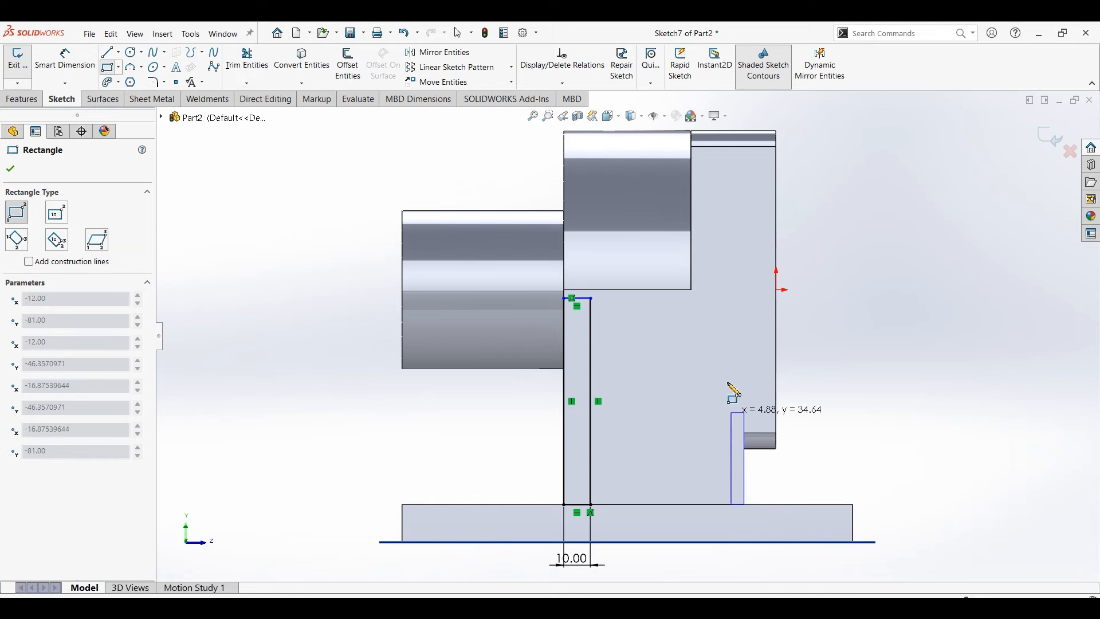
left_click(717, 299)
key("Escape")
left_click(64, 60)
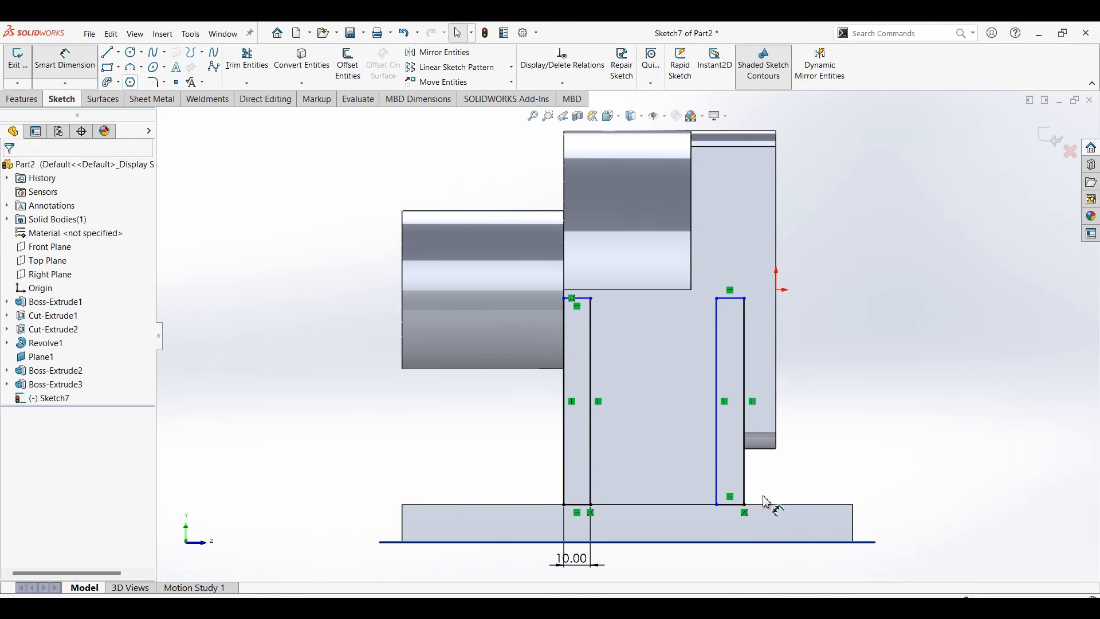
left_click(736, 505)
left_click(738, 569)
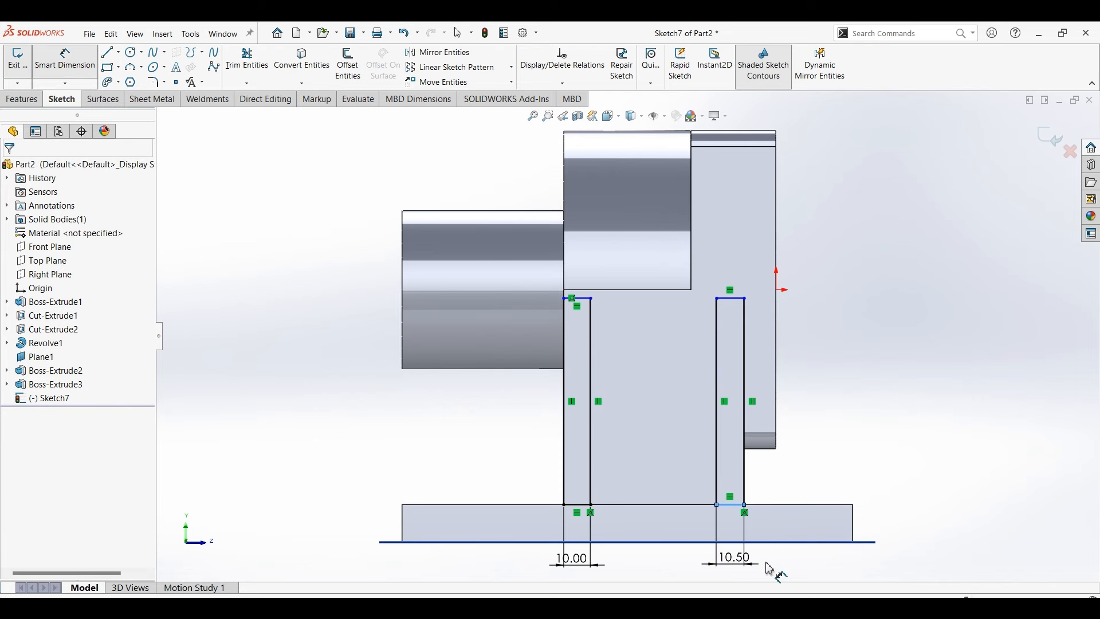
type("10")
key("Return")
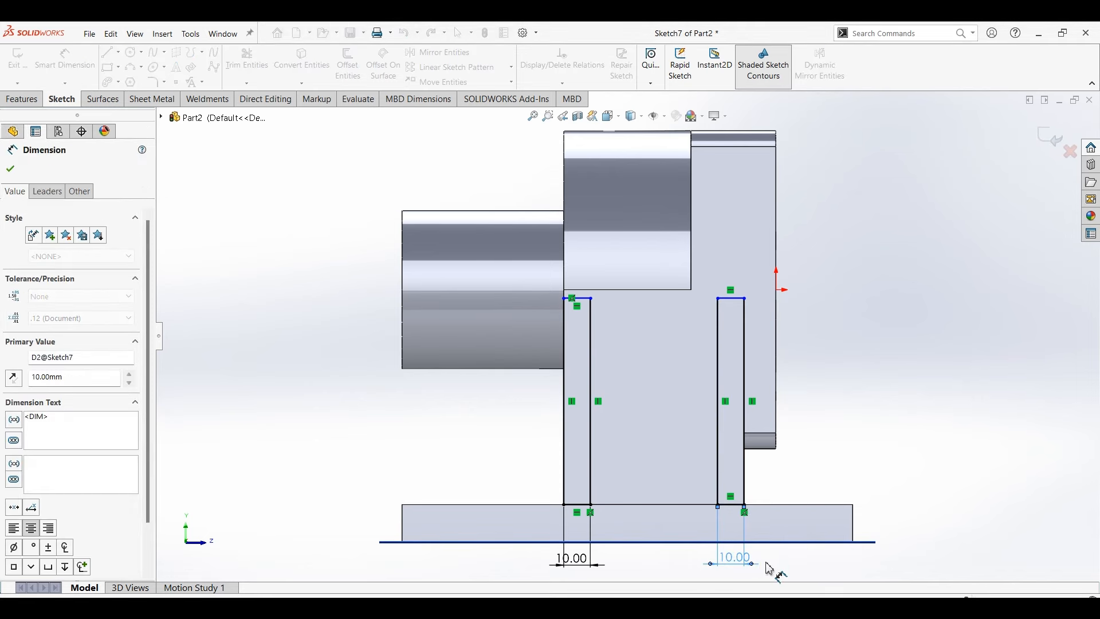
Extrude both rectangles with the Up To Next end condition so they span to the opposite support.
left_click(21, 99)
left_click(32, 79)
scroll(601, 355, "up", 4)
middle_click_drag(516, 356, 676, 378)
left_click(69, 248)
left_click(59, 278)
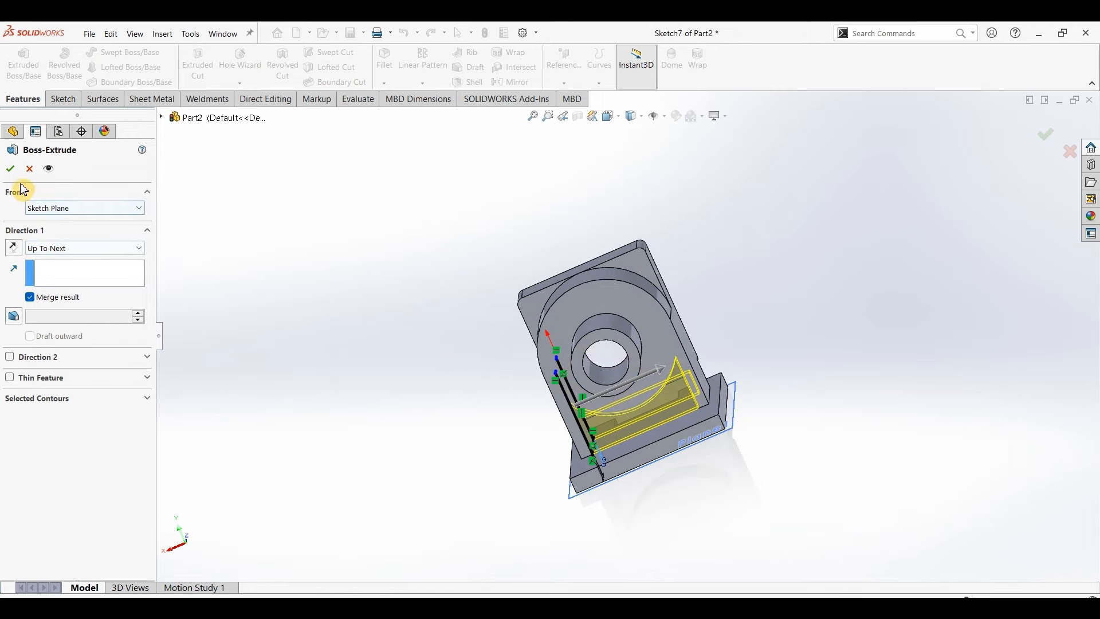
left_click(11, 170)
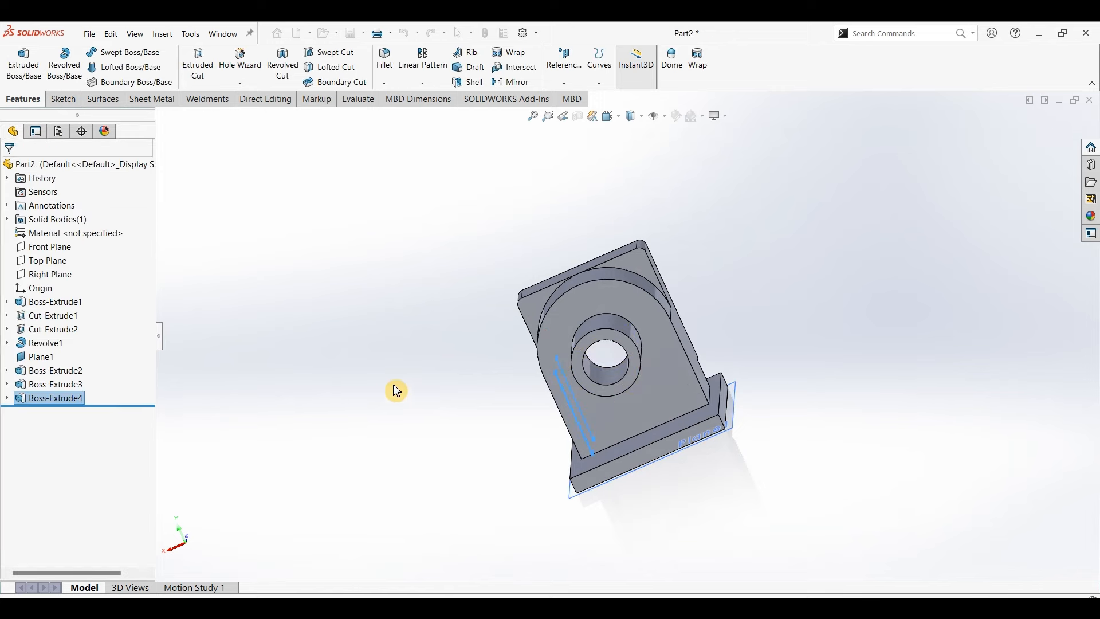
Start a sketch on the underside of the base plate and switch the display to hidden lines visible.
middle_click_drag(462, 394, 567, 438)
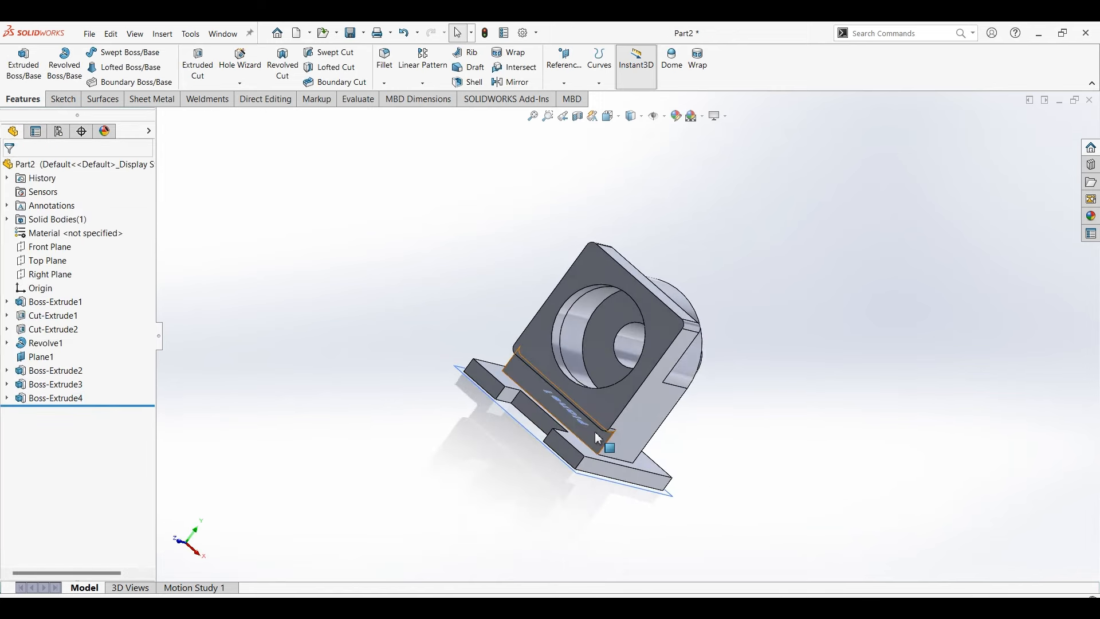
key("ctrl+7")
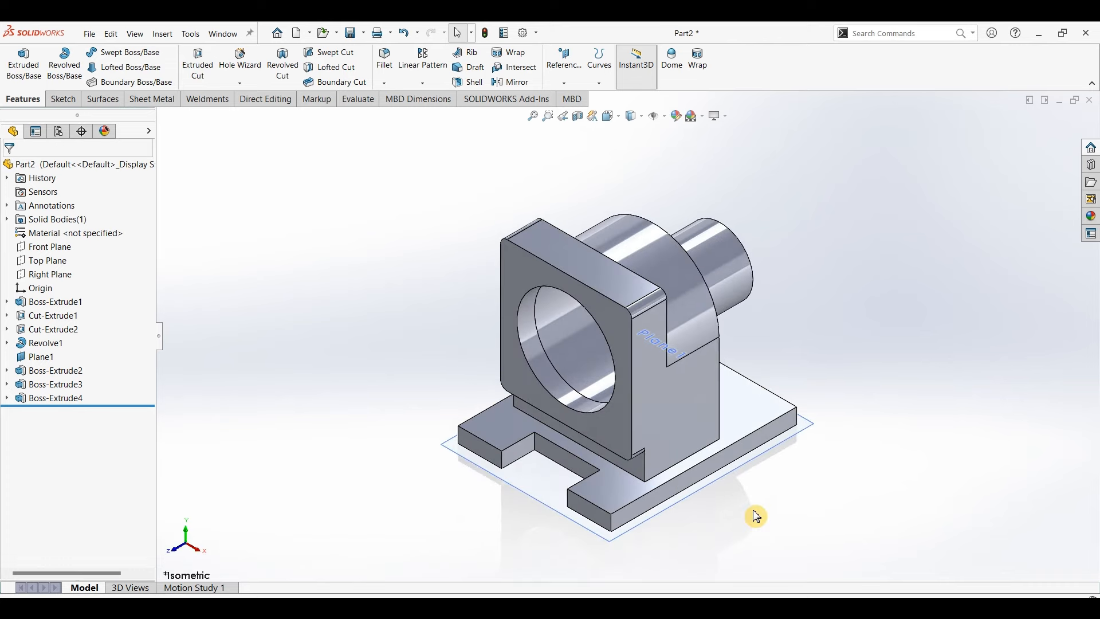
middle_click_drag(756, 514, 786, 355)
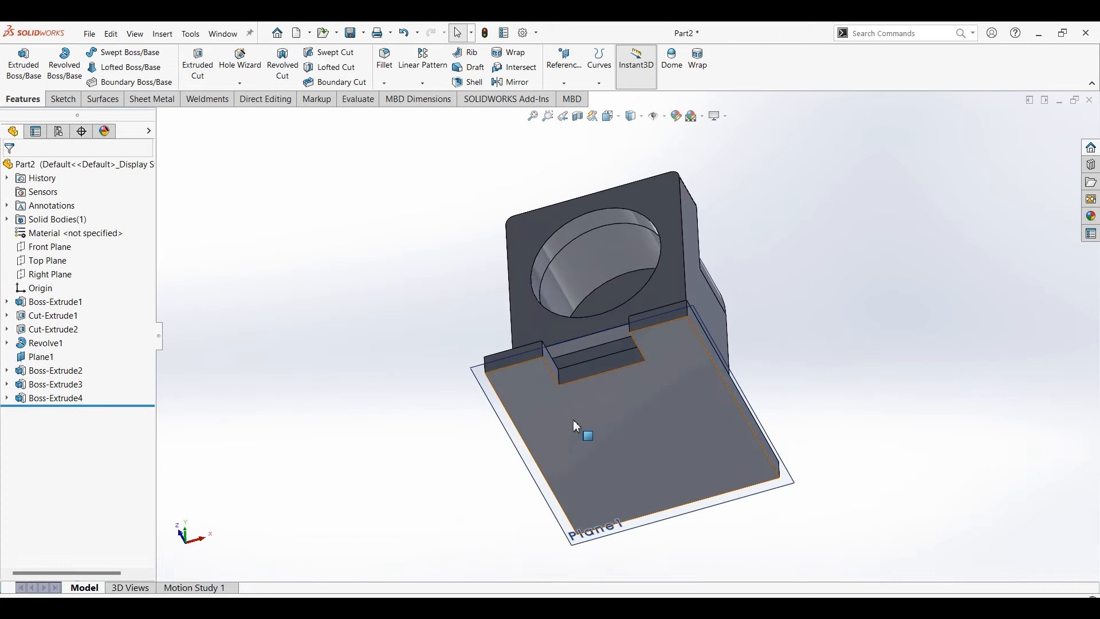
left_click(631, 424)
left_click(63, 99)
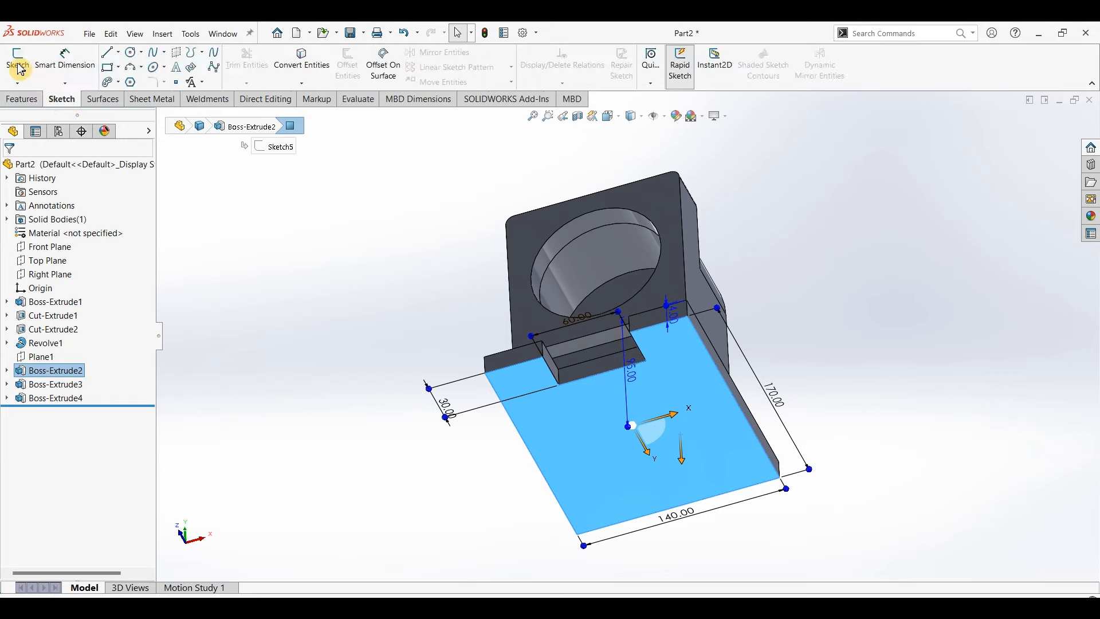
left_click(18, 64)
left_click(341, 256)
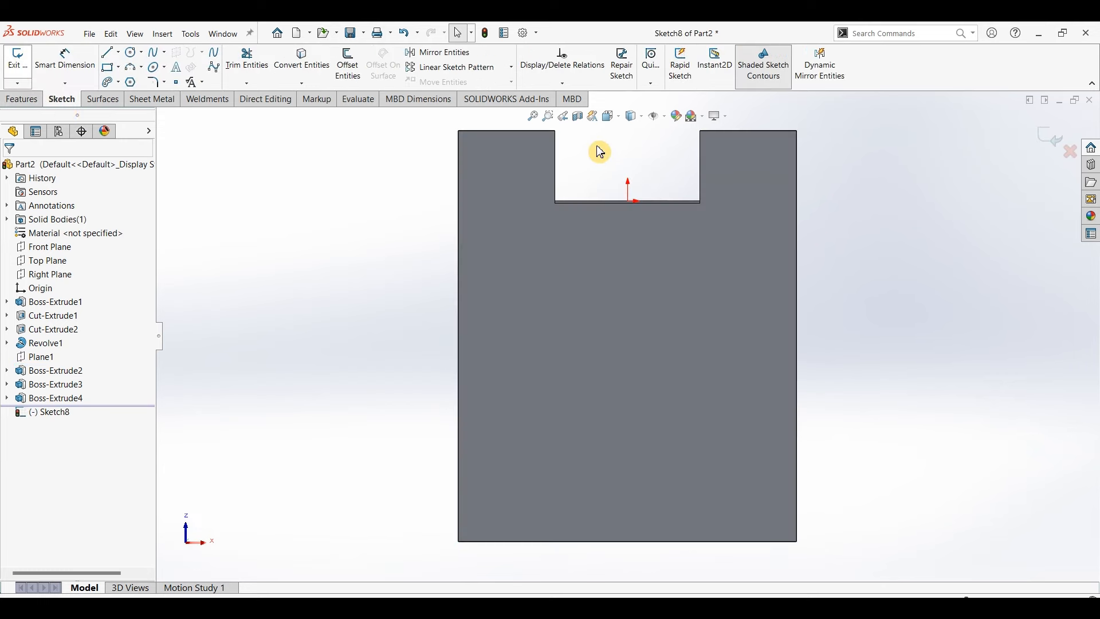
left_click(642, 118)
left_click(633, 184)
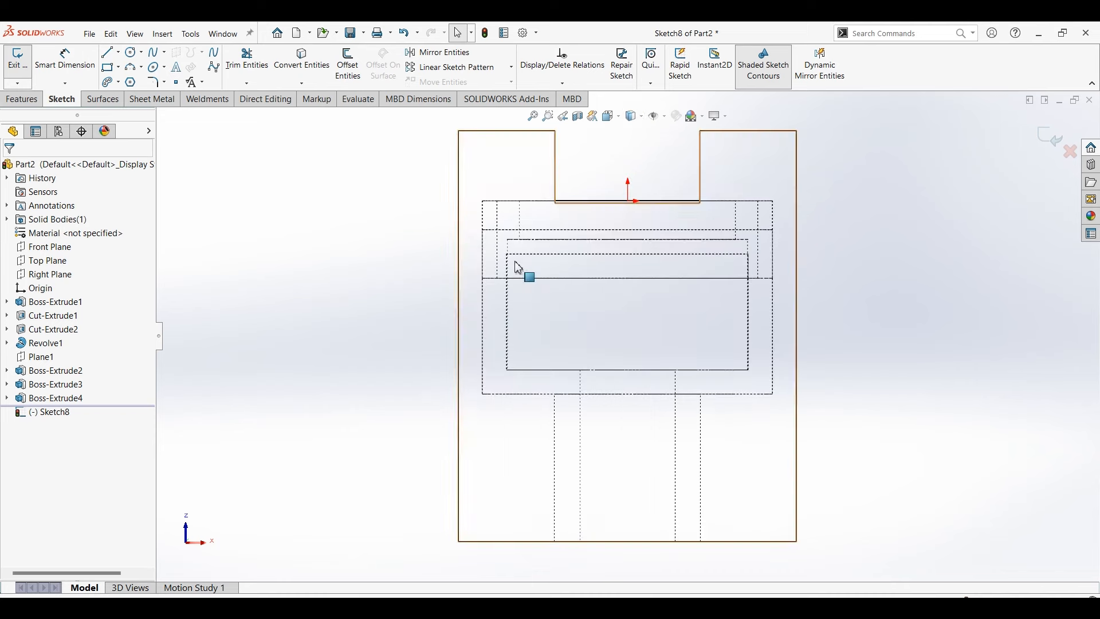
Convert the four inner edges of the cavity between the supports into a closed sketch rectangle.
left_click(549, 254)
left_click(509, 313)
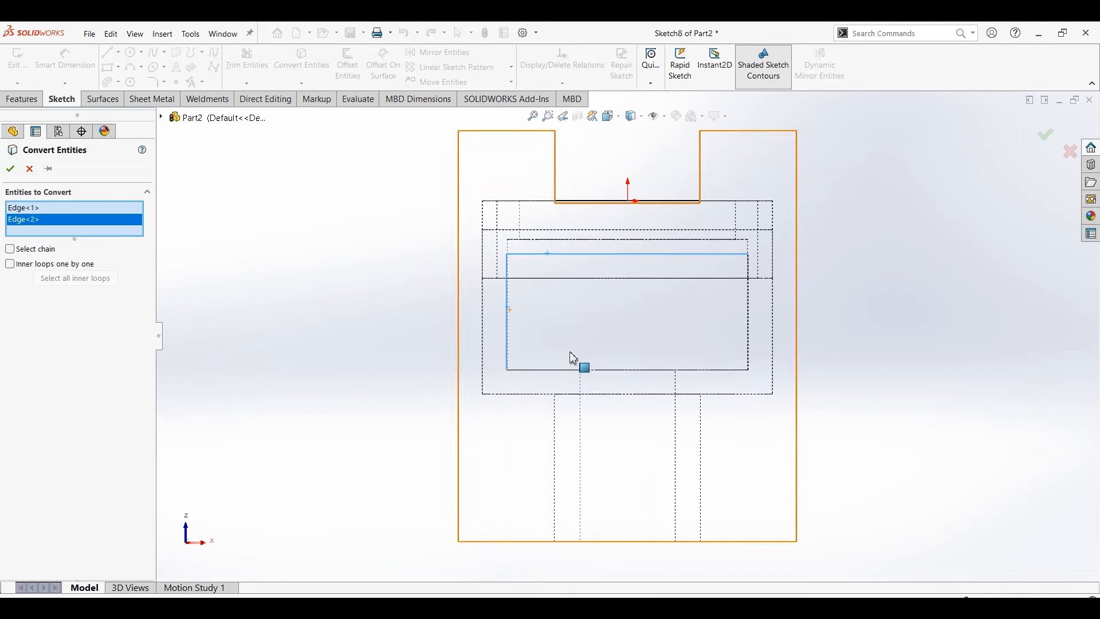
left_click(592, 370)
left_click(751, 329)
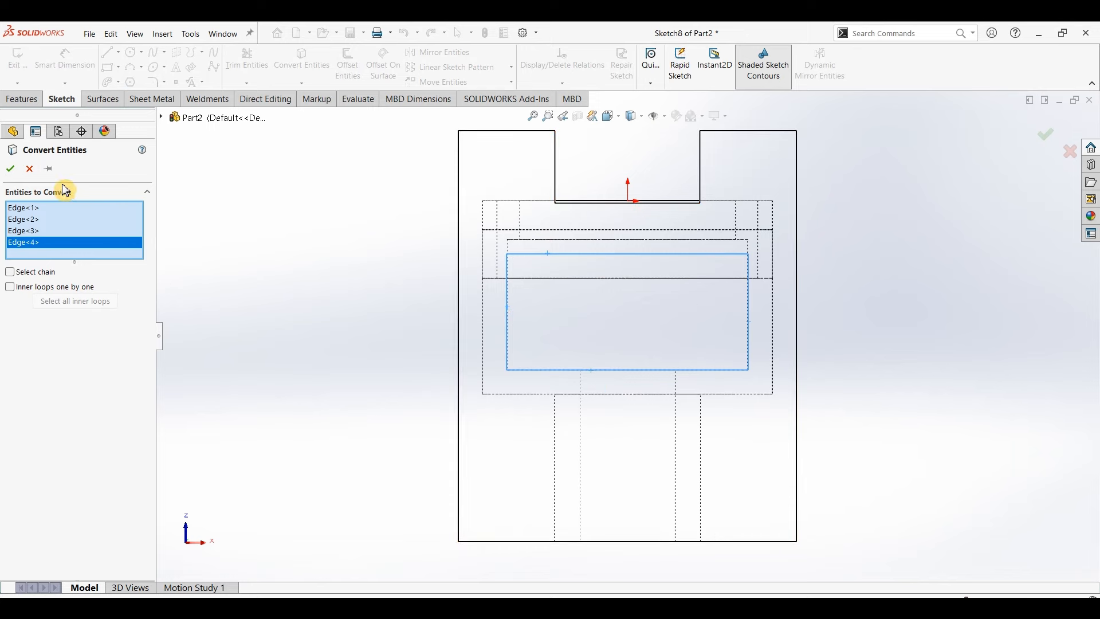
left_click(13, 172)
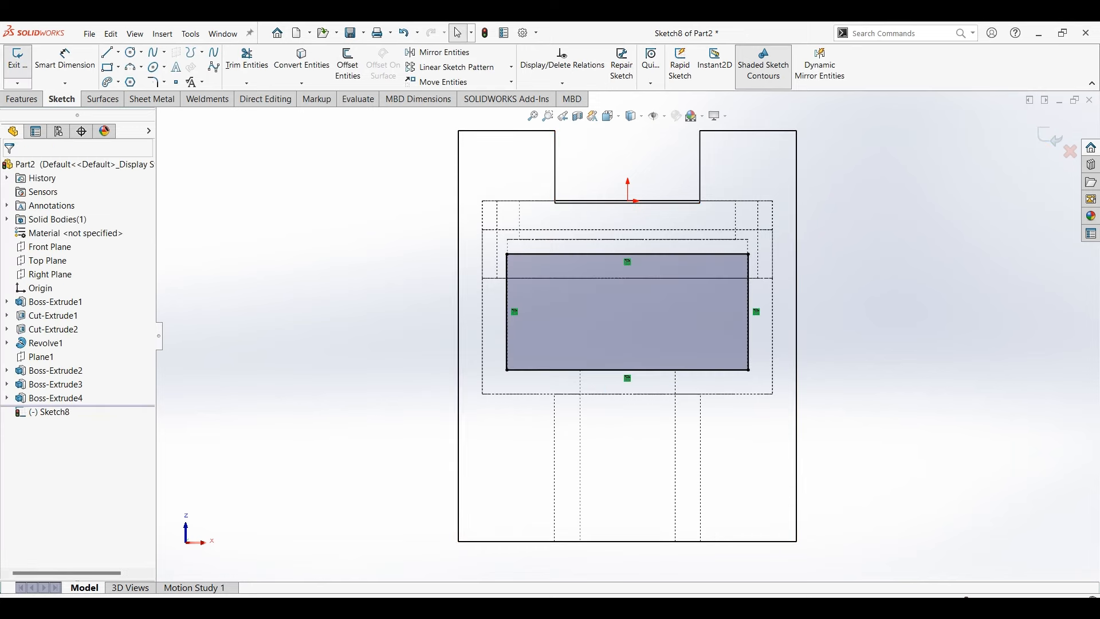
Cut the converted rectangle through the base with the Up To Next end condition, and restore the shaded-with-edges display.
left_click(21, 99)
left_click(197, 64)
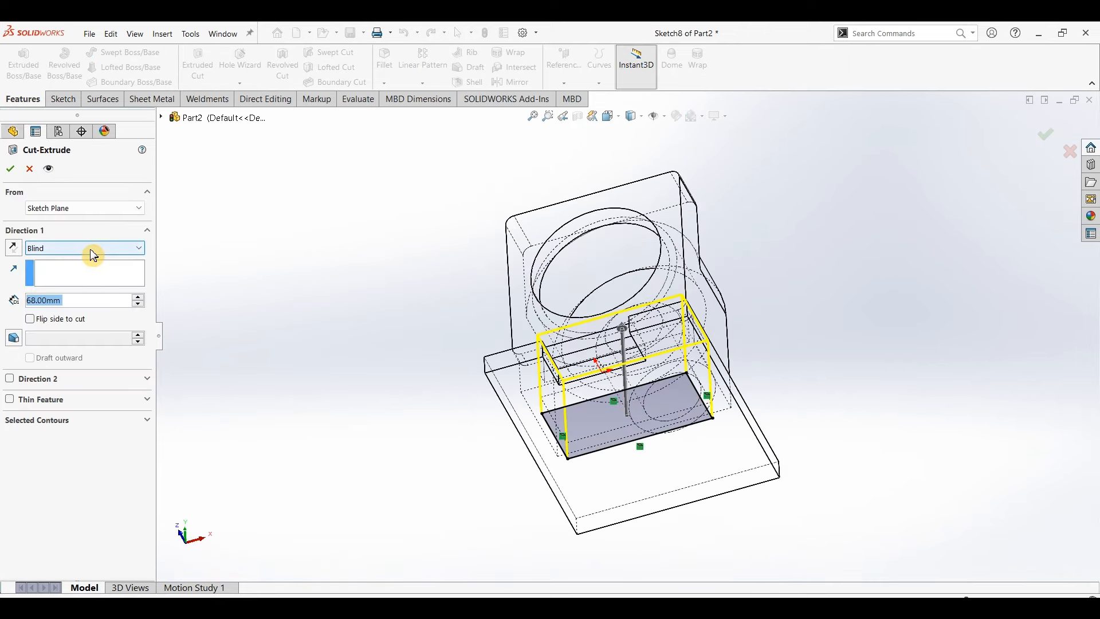
left_click(87, 249)
left_click(71, 290)
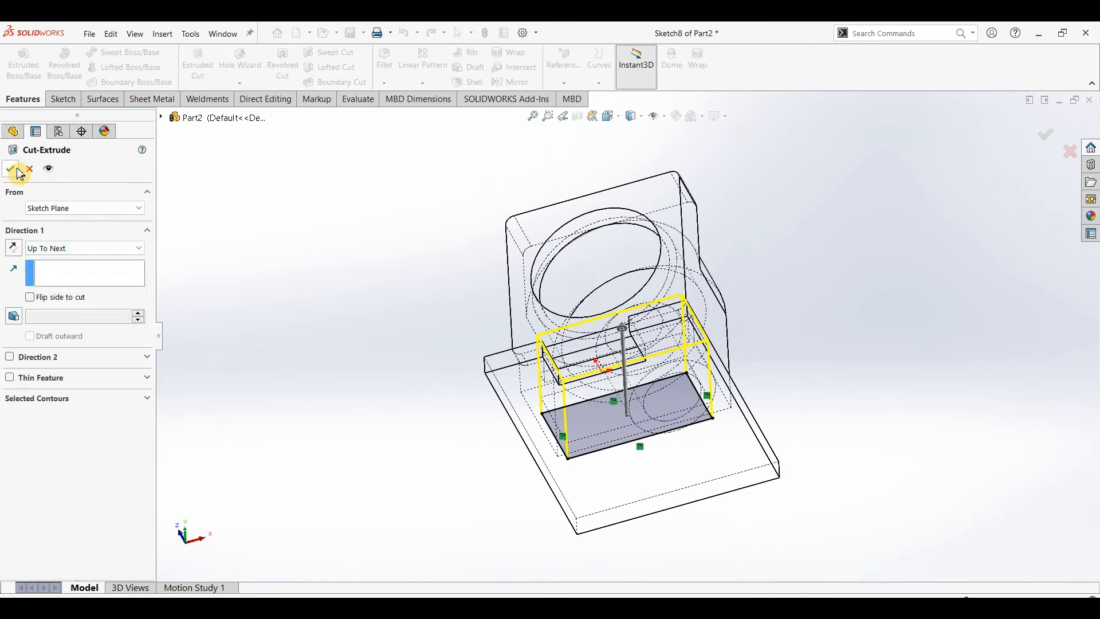
left_click(596, 138)
left_click(644, 117)
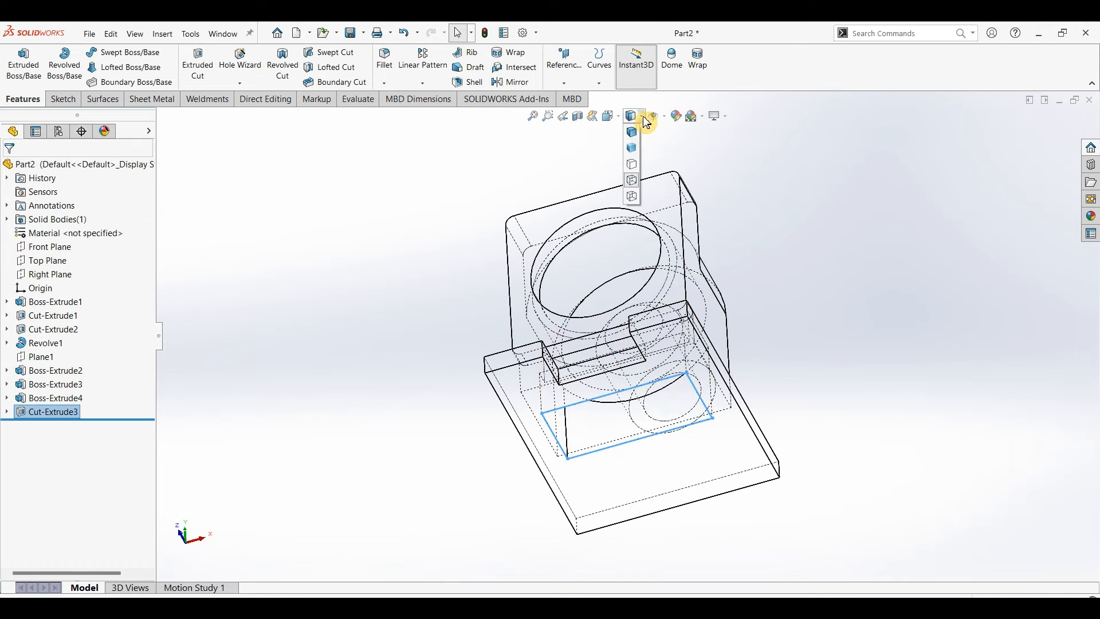
left_click(637, 137)
left_click(394, 299)
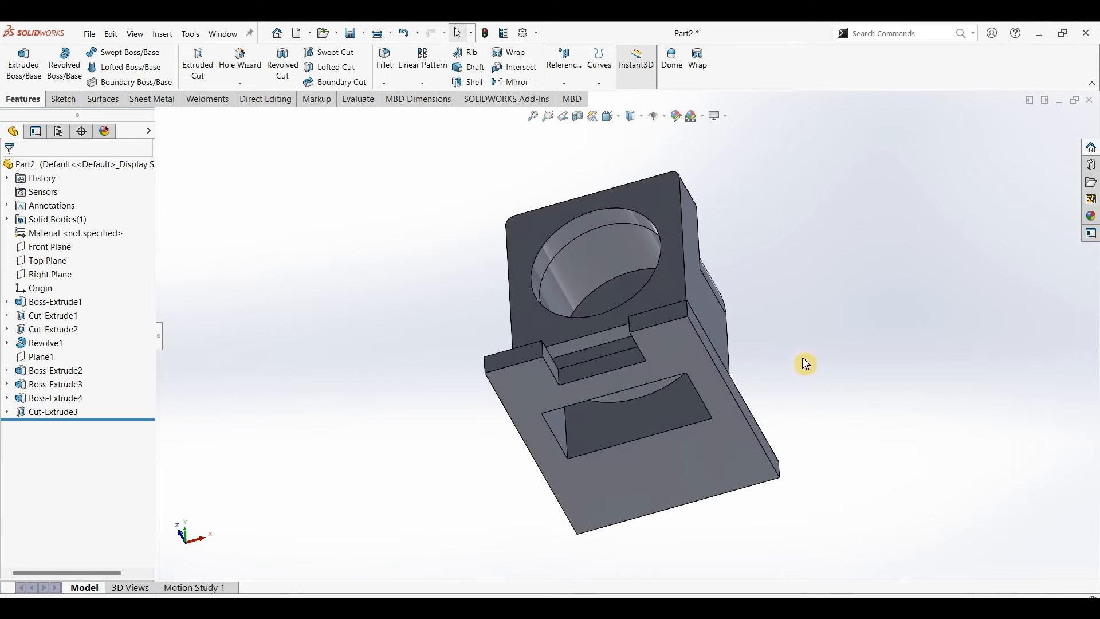
Sketch a rectangle about 12.6 mm wide on the base plate's top face, from its rear edge to the large cylinder beneath the small cylinder.
mouse_move(803, 364)
middle_mouse_down()
mouse_move(783, 226)
mouse_move(799, 239)
mouse_move(781, 470)
middle_mouse_up()
key("ctrl+7")
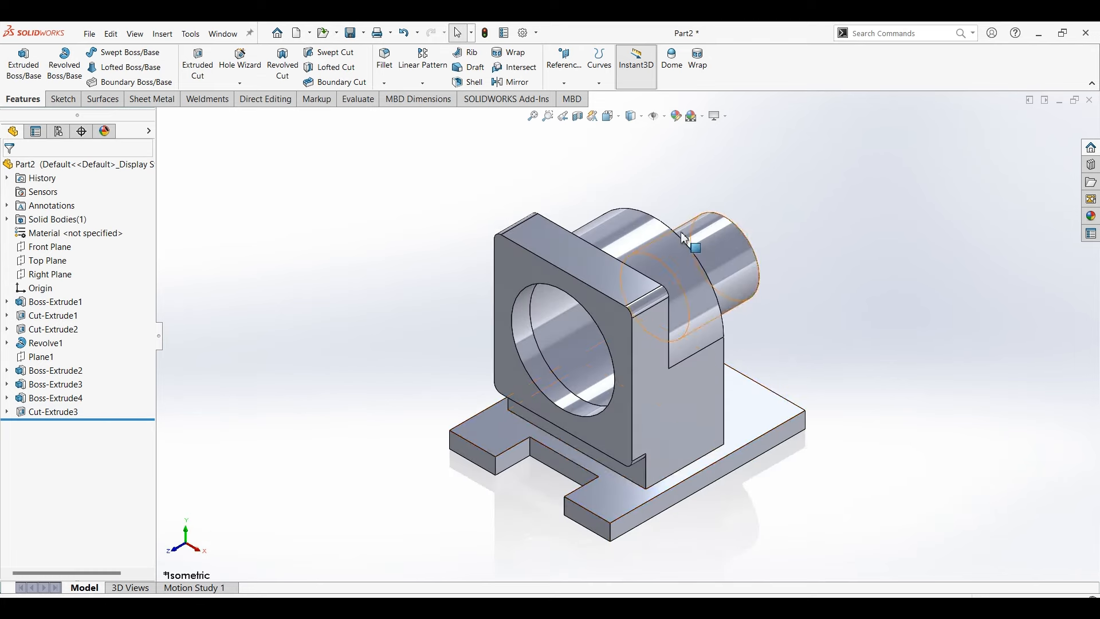
middle_click_drag(749, 333, 704, 338)
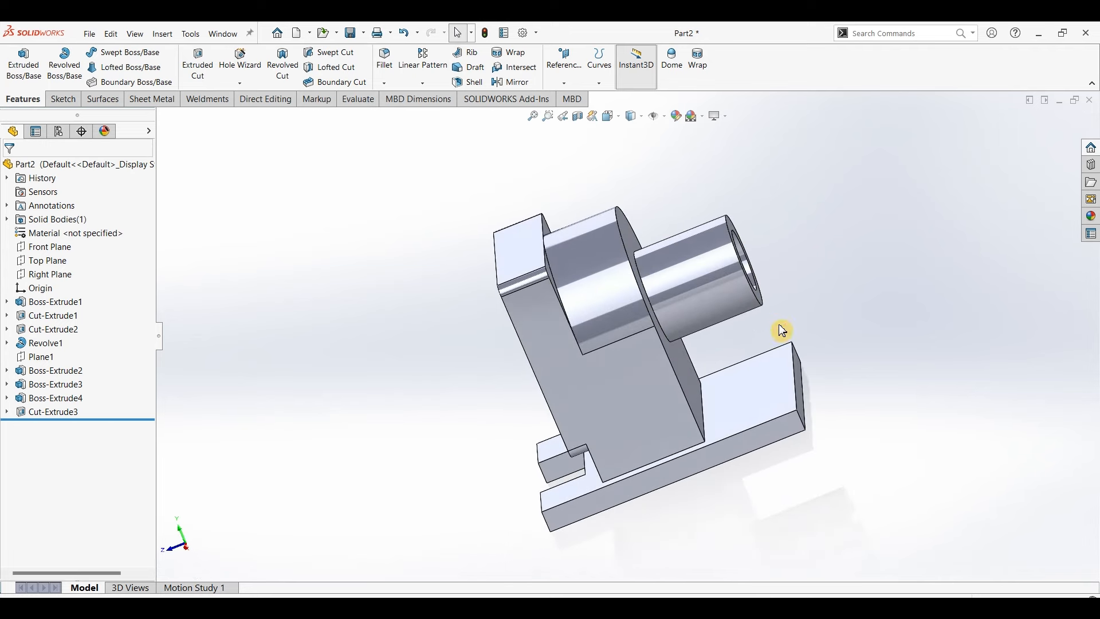
left_click(751, 387)
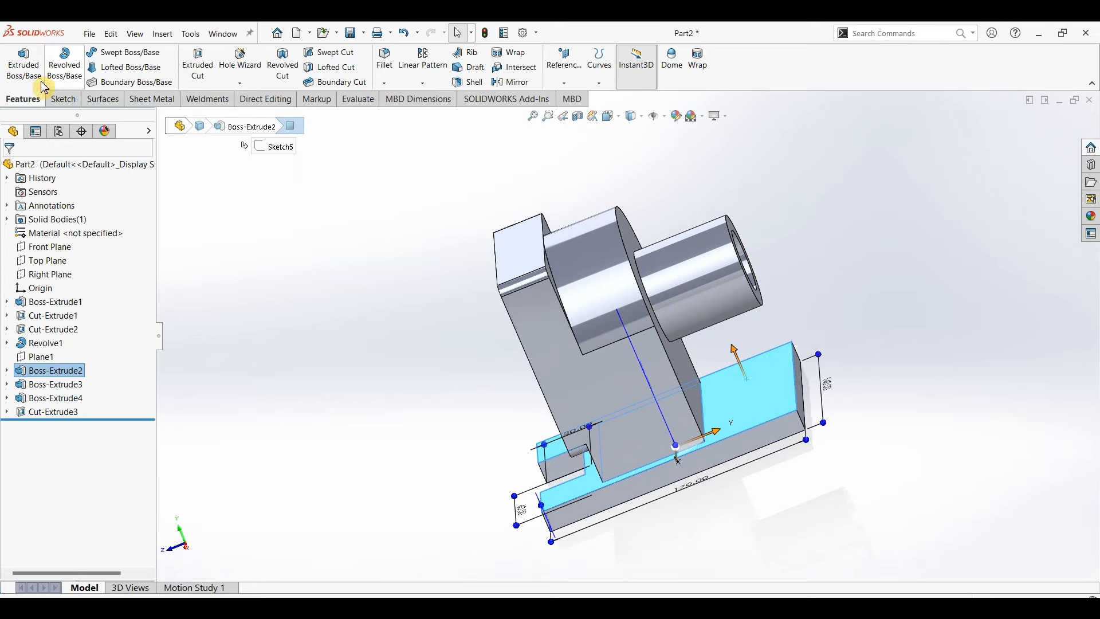
left_click(63, 98)
left_click(18, 57)
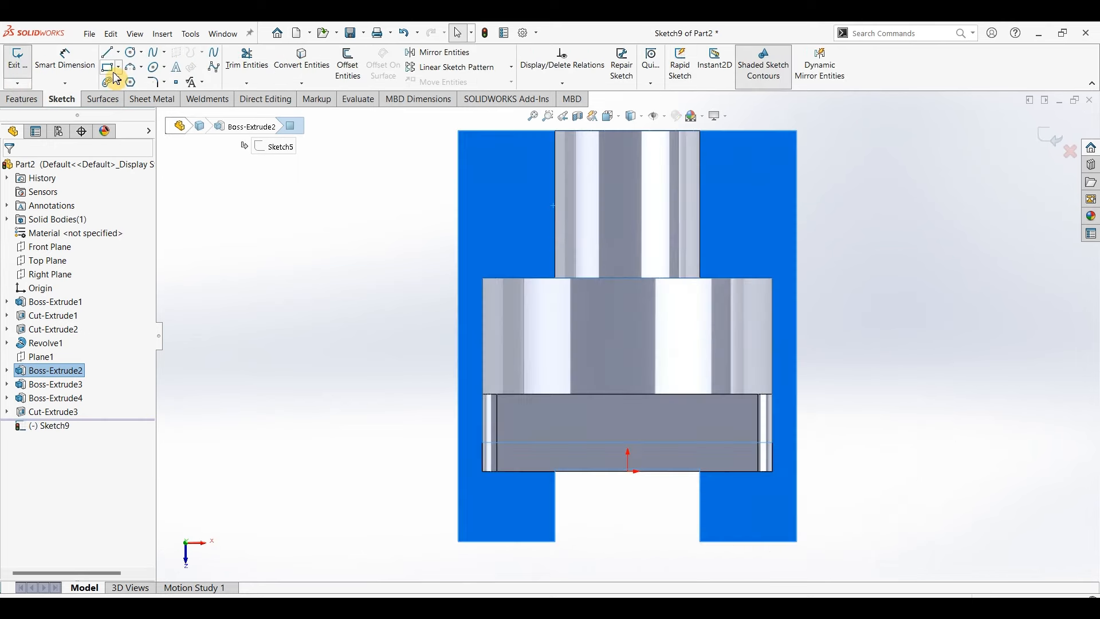
left_click(109, 67)
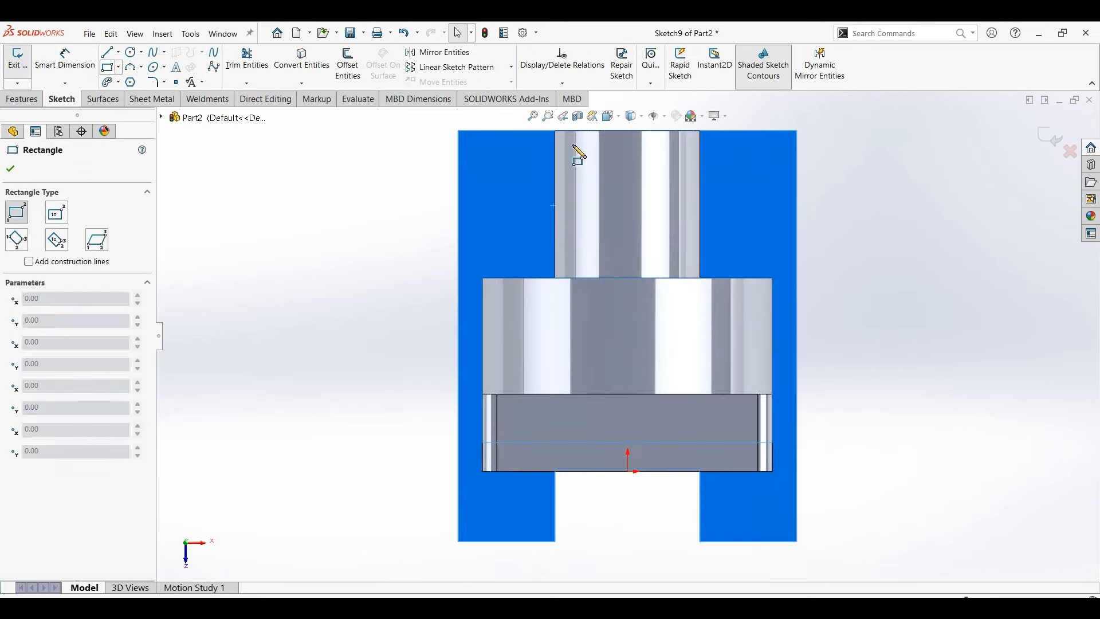
left_click(613, 131)
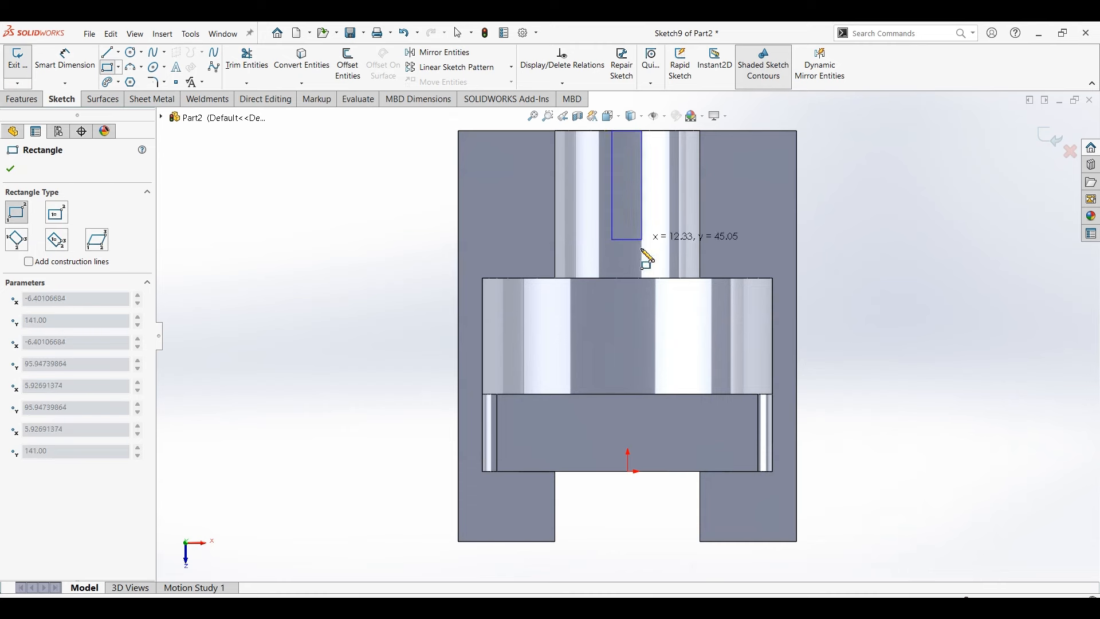
left_click(643, 278)
Set the width of the rib rectangle to 10 mm.
left_click(64, 61)
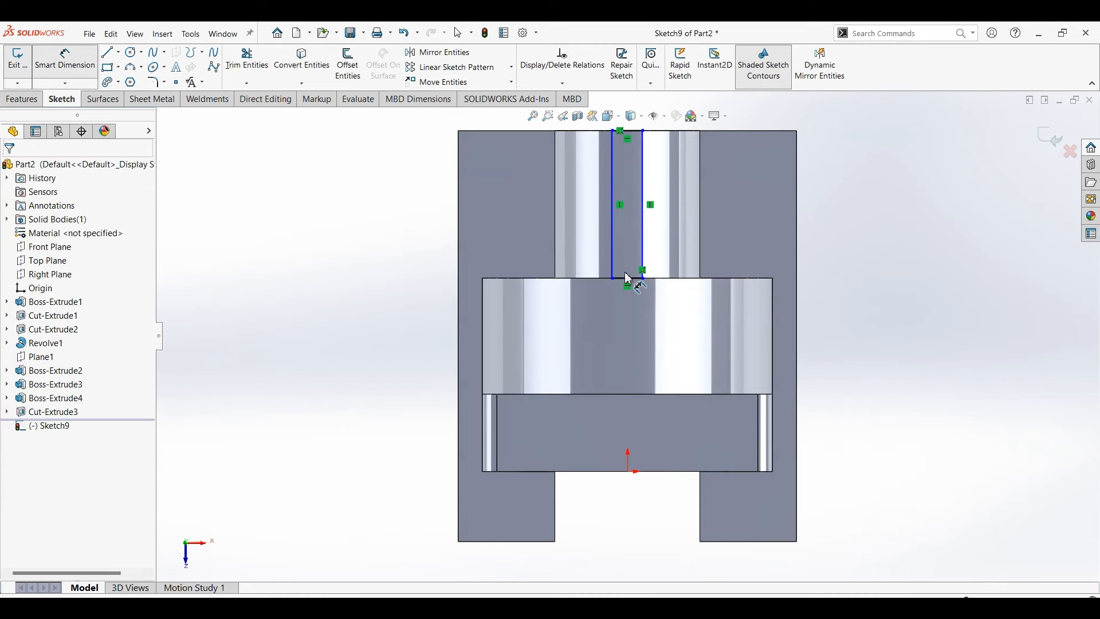
left_click(630, 307)
left_click(630, 298)
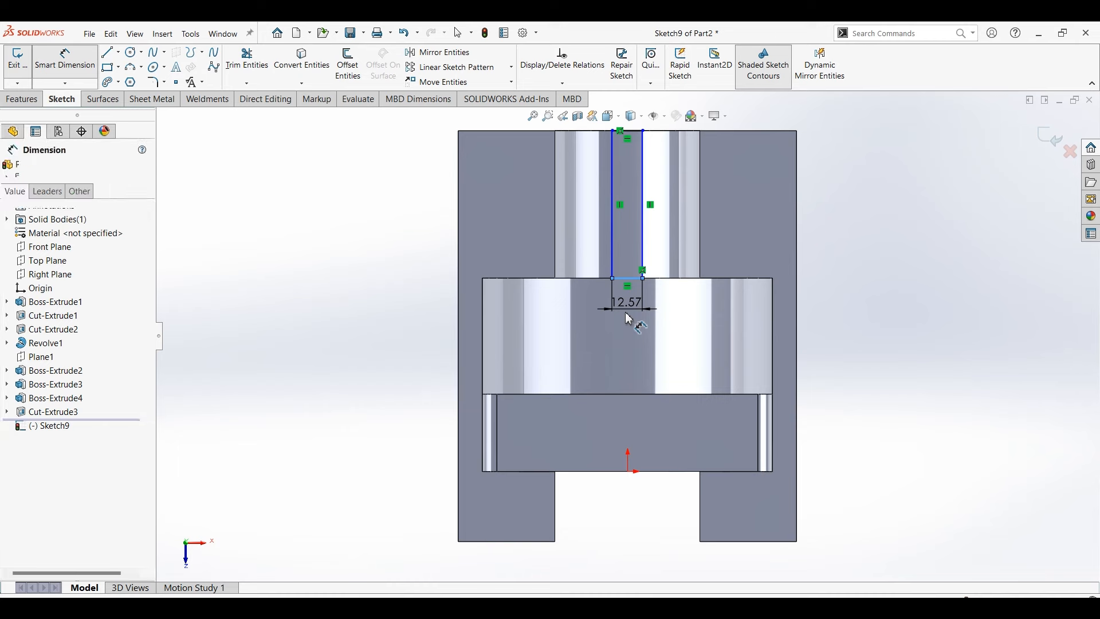
type("10")
key("Return")
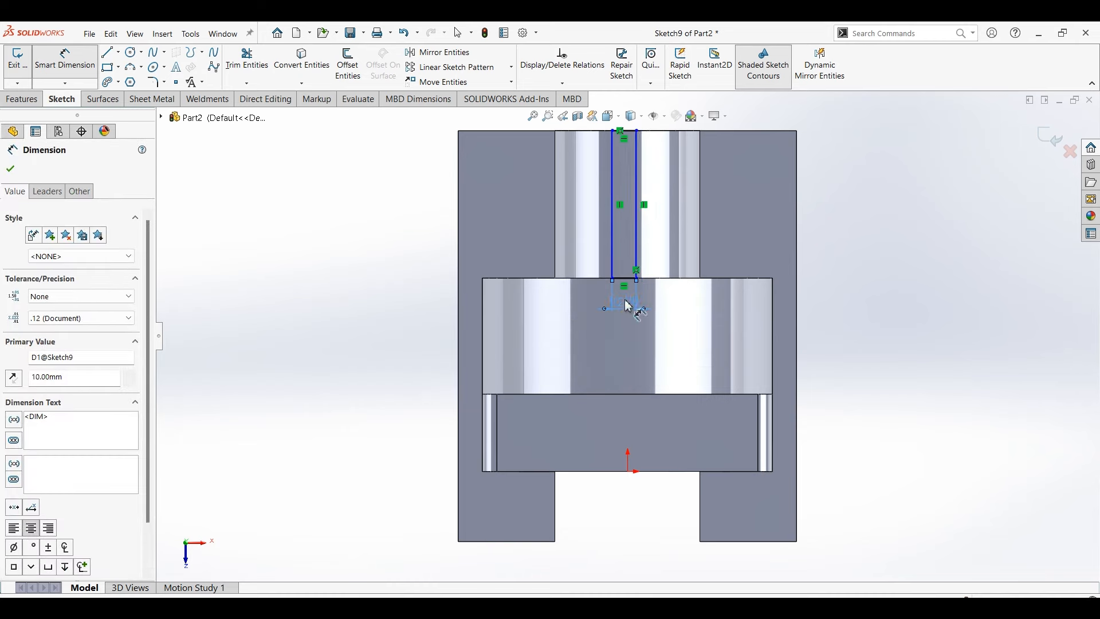
key("Escape")
Centre the rib rectangle by making the midpoint of its short inner edge vertical with the origin.
right_click(631, 282)
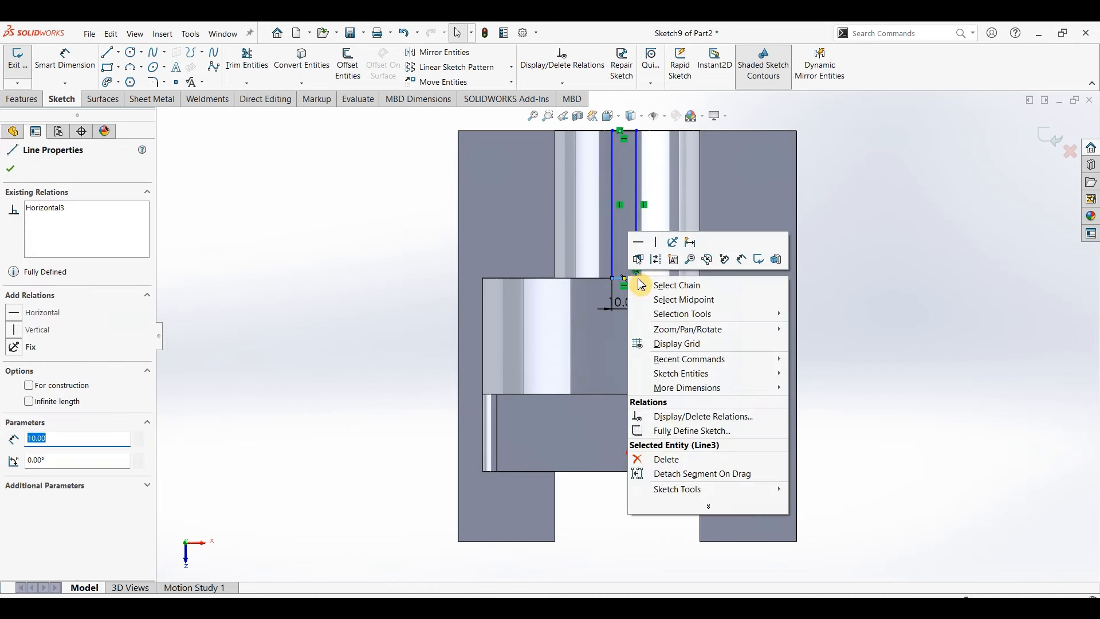
left_click(665, 296)
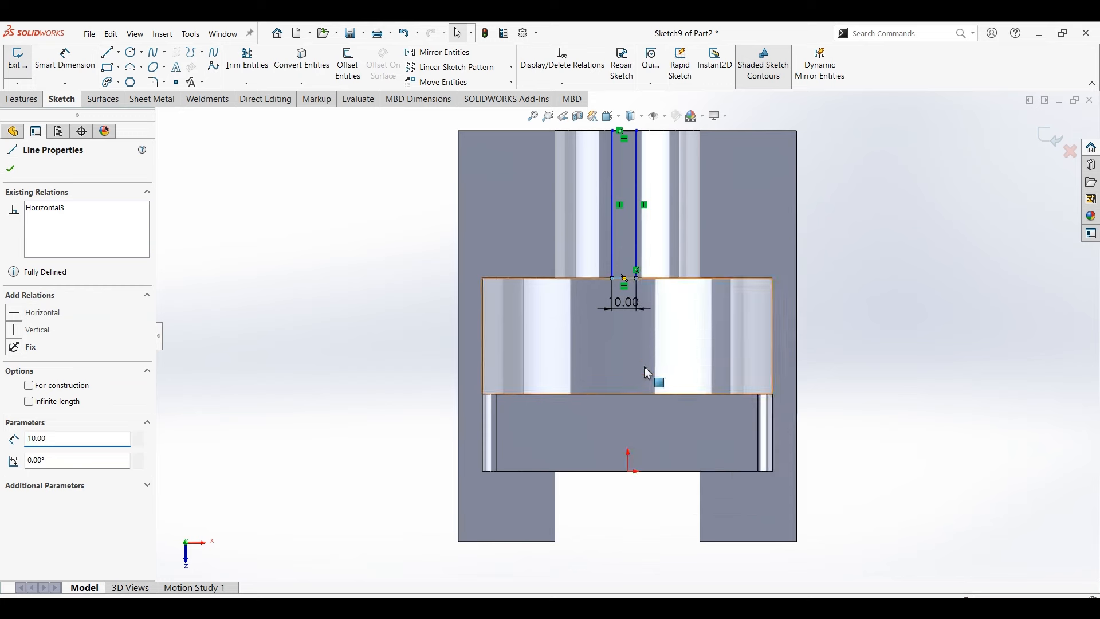
left_click(630, 470, "ctrl")
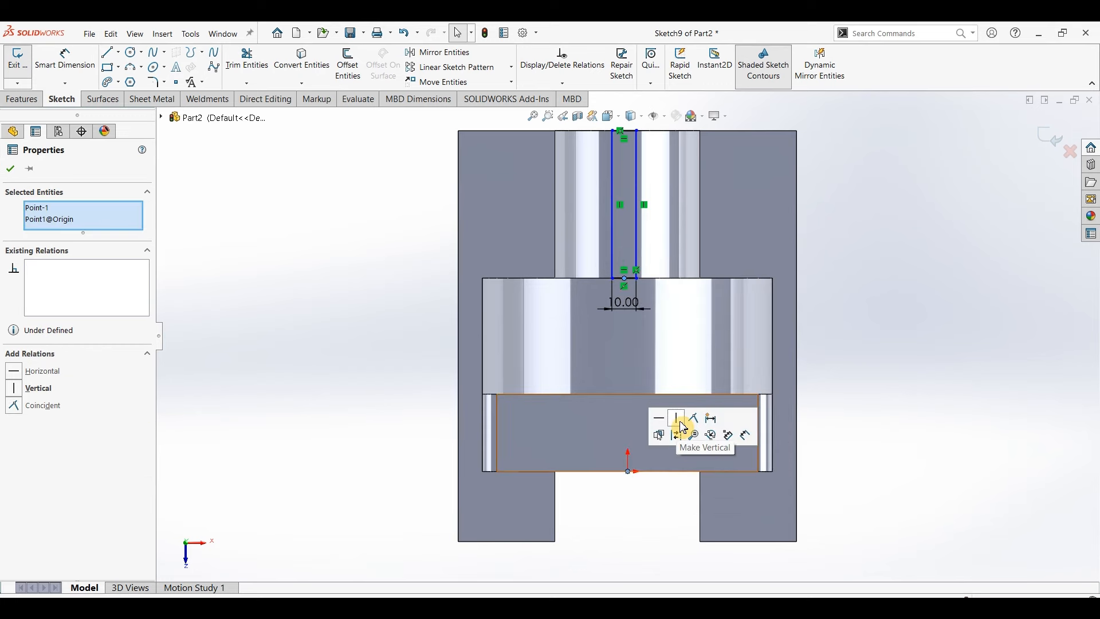
left_click(676, 440)
Extrude the rib rectangle with the Up To Next end condition so it reaches the small cylinder.
left_click(29, 105)
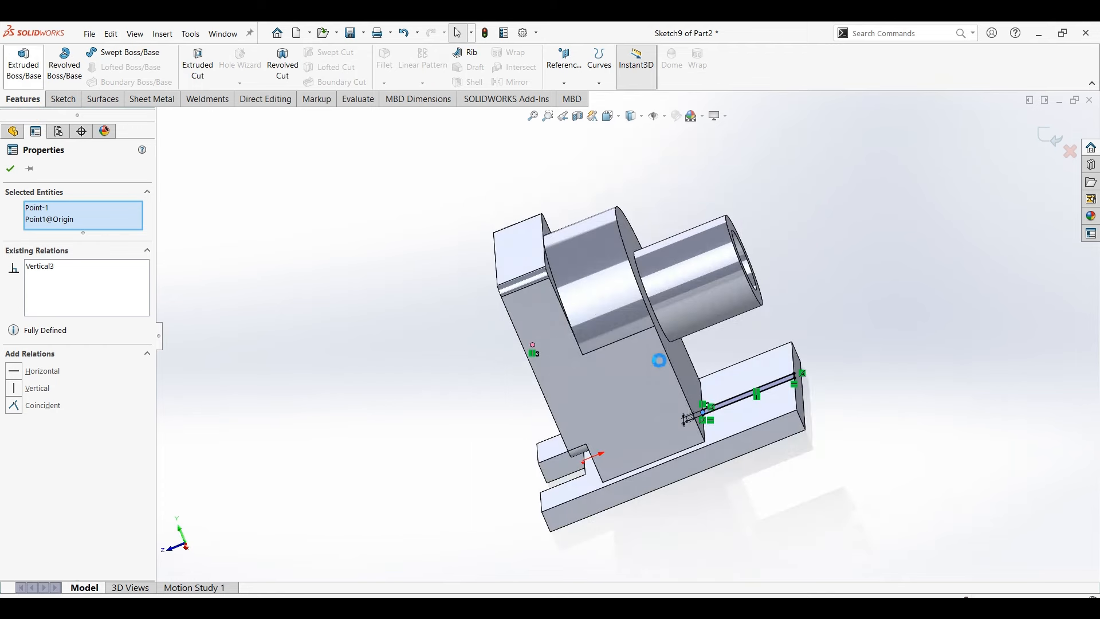
left_click(71, 252)
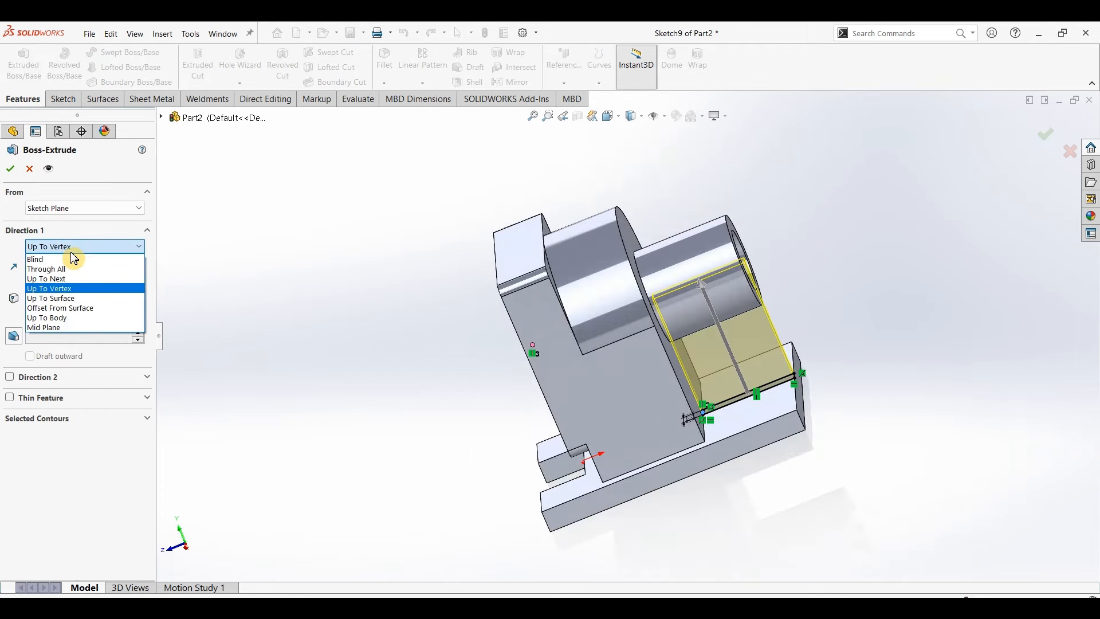
left_click(65, 279)
scroll(745, 319, "down", 8)
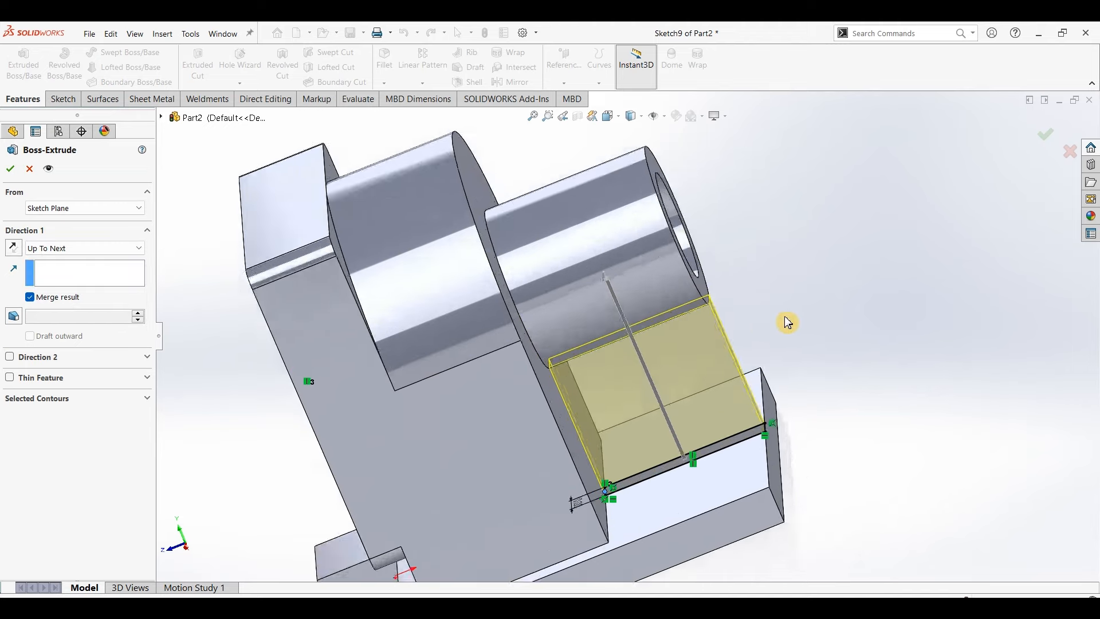
middle_click_drag(701, 319, 679, 333)
scroll(678, 332, "up", 3)
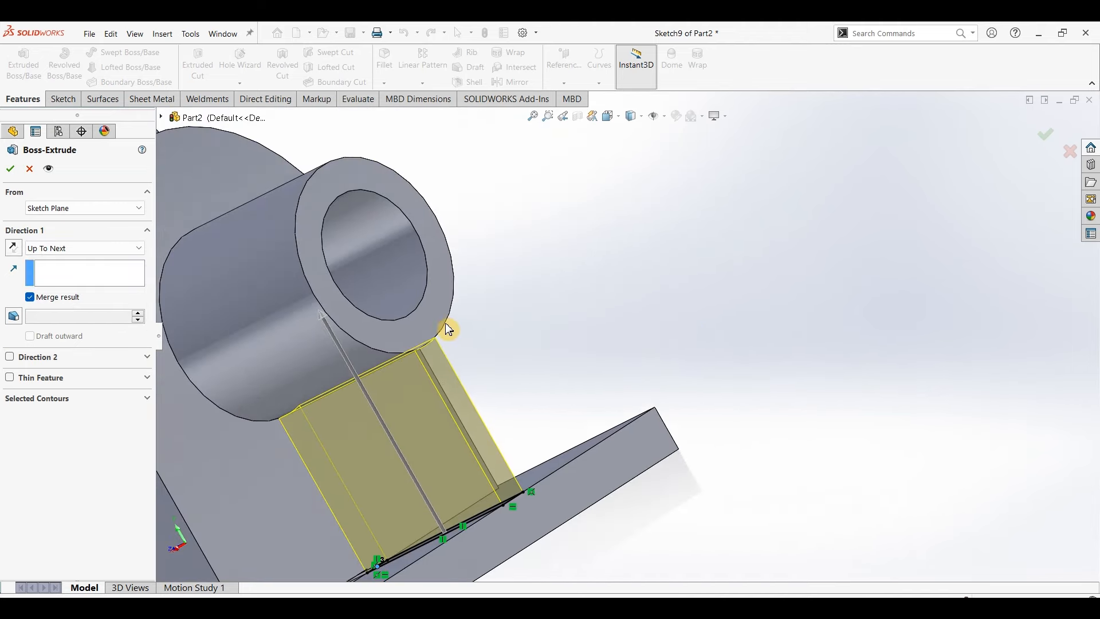
middle_click_drag(465, 338, 428, 392)
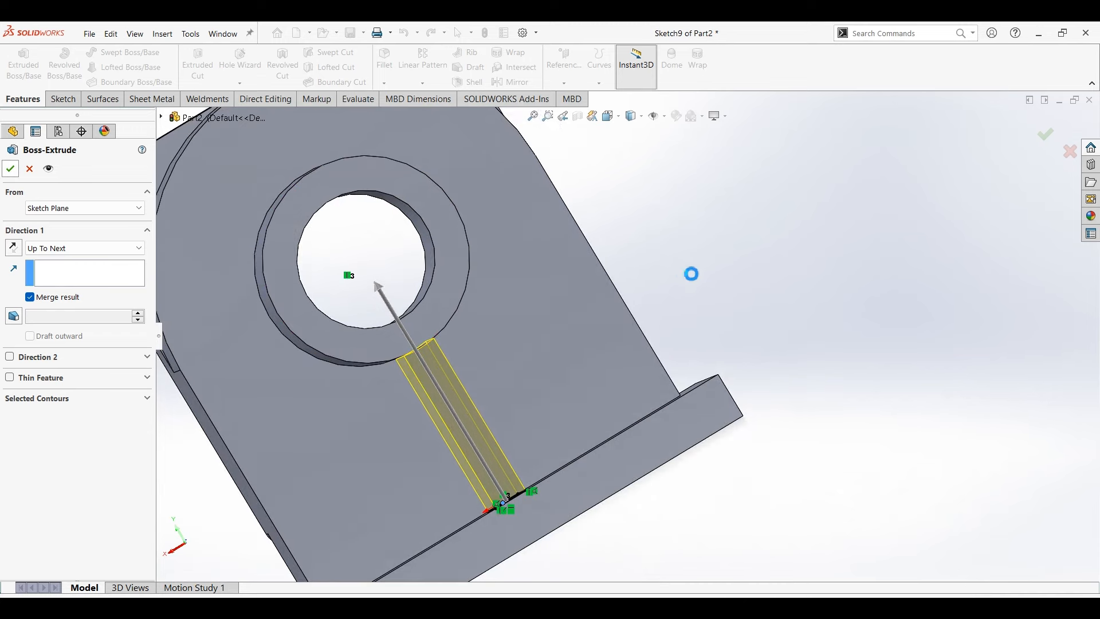
scroll(585, 349, "up", 3)
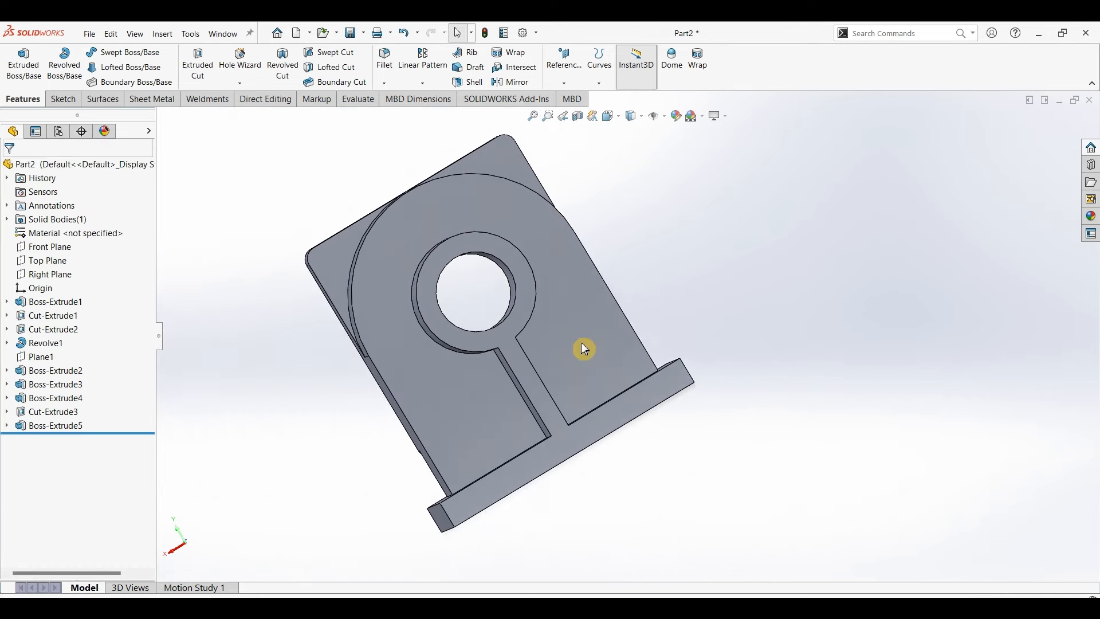
Create a reference plane offset 32 mm above the Top Plane.
middle_click_drag(586, 349, 658, 329)
key("ctrl+7")
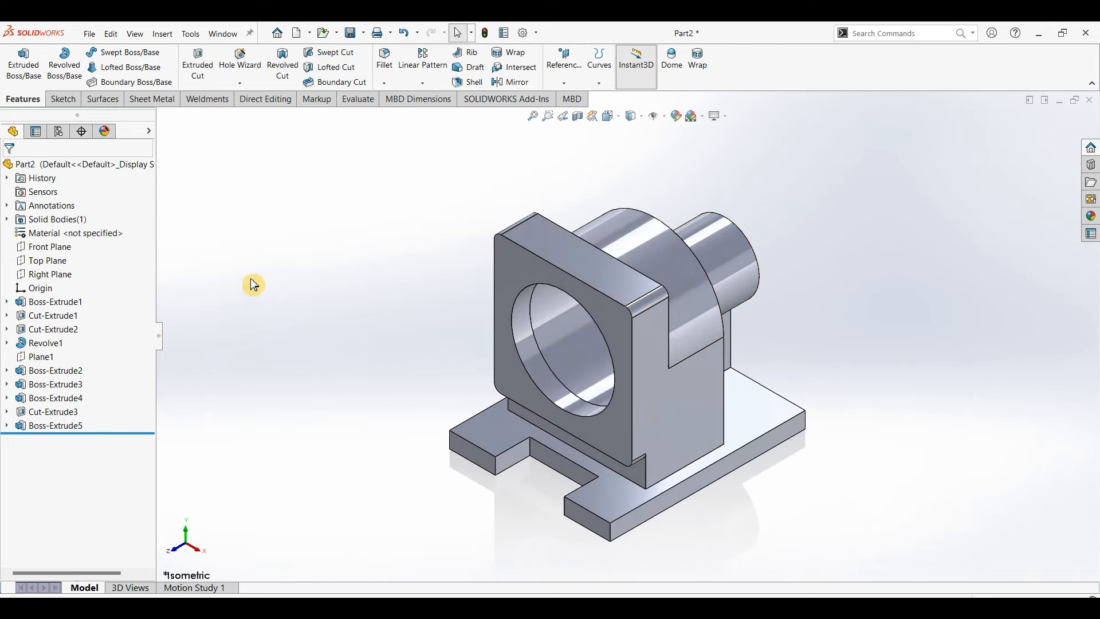
left_click(55, 263)
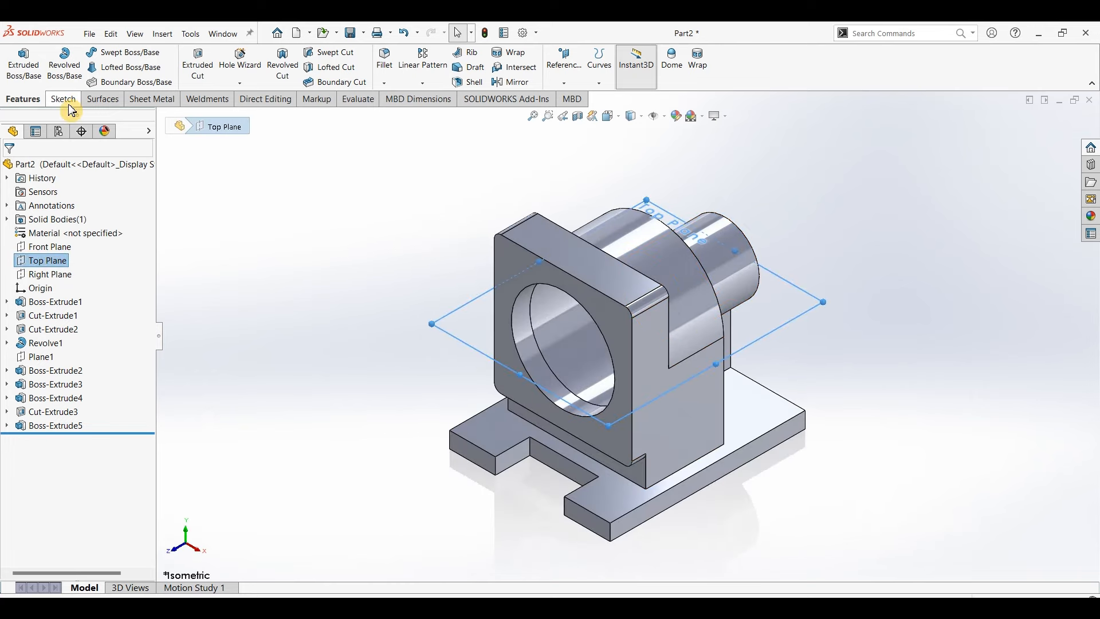
left_click(564, 83)
left_click(575, 96)
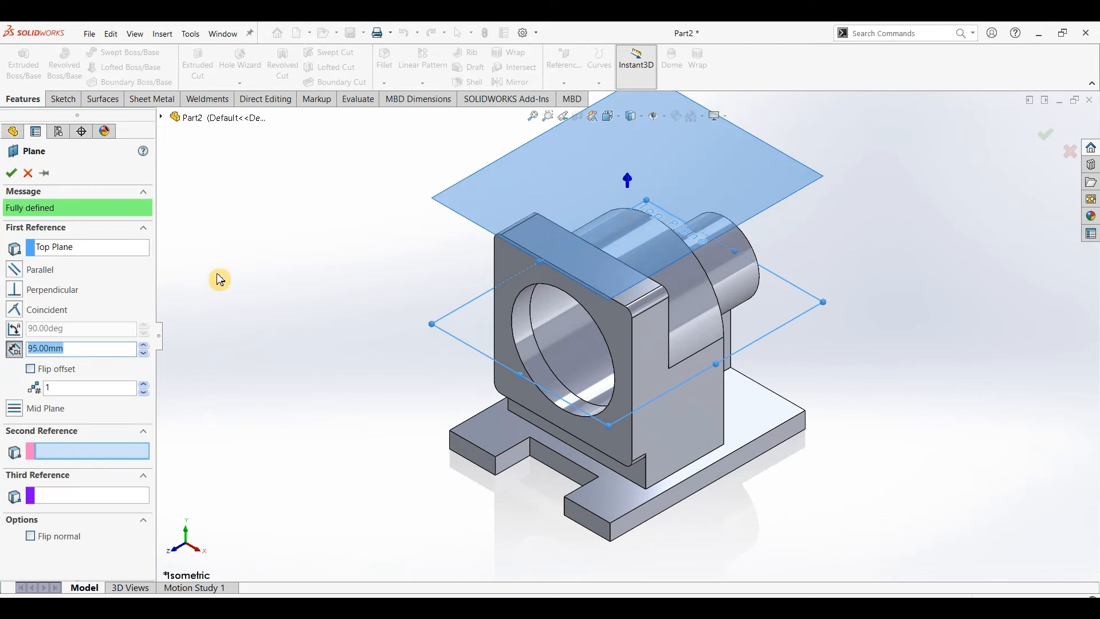
type("32")
key("Return")
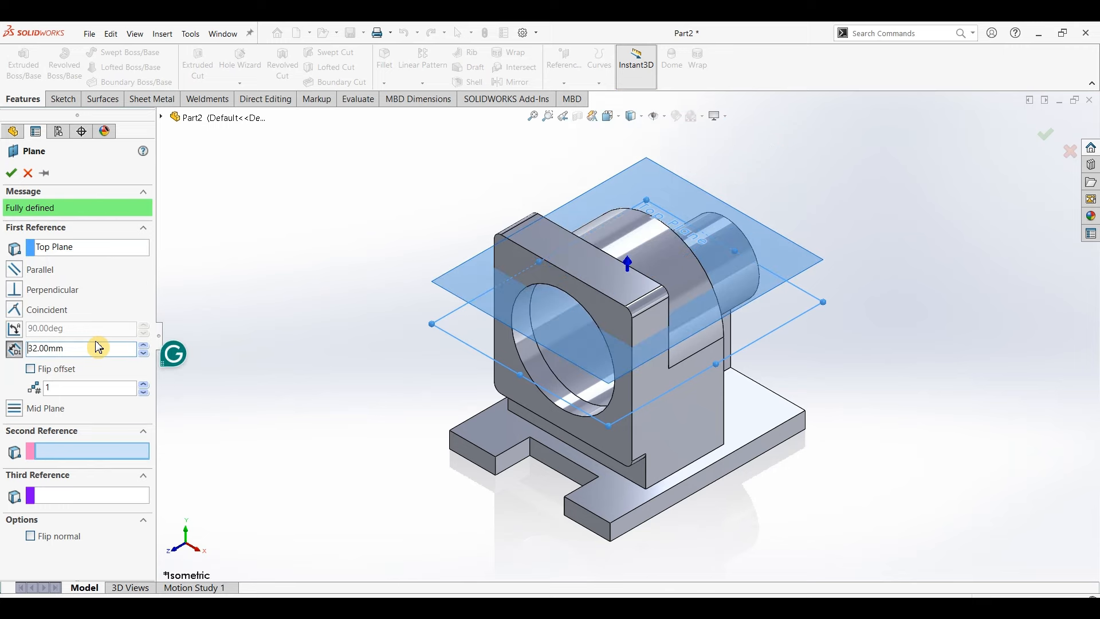
left_click(12, 173)
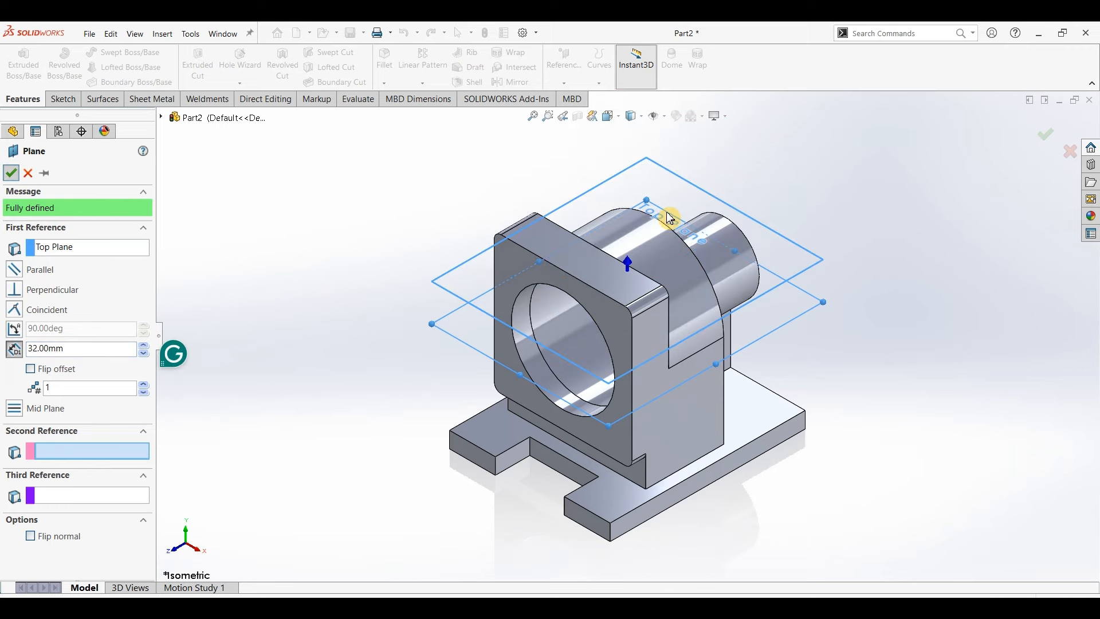
Sketch a circle about 24 mm in diameter on the new offset plane, over the small cylinder.
left_click(63, 99)
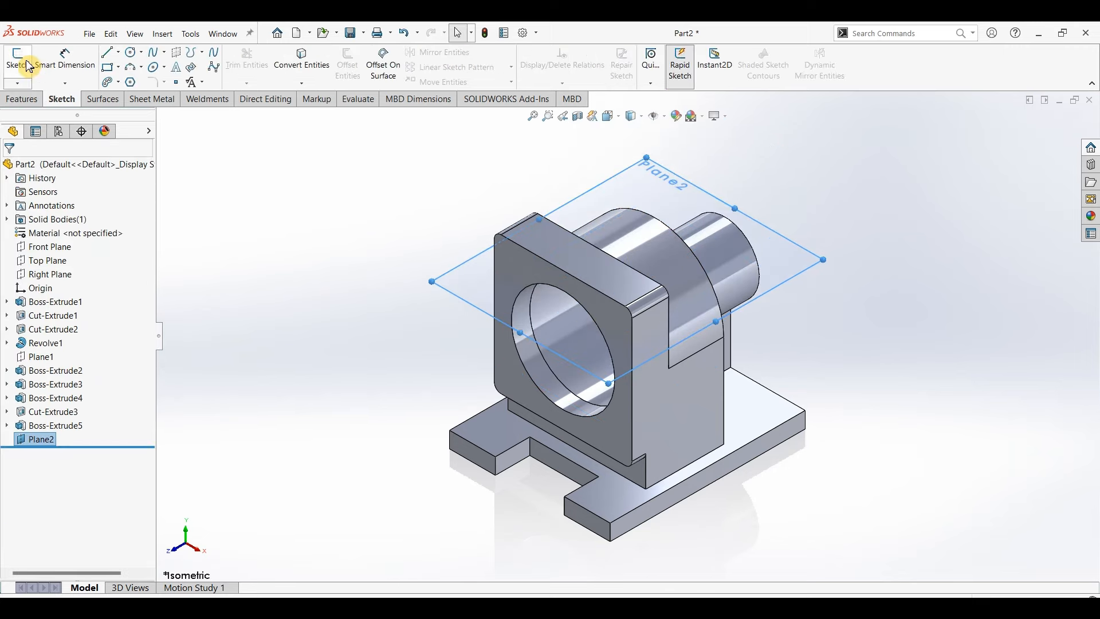
left_click(18, 60)
left_click(131, 53)
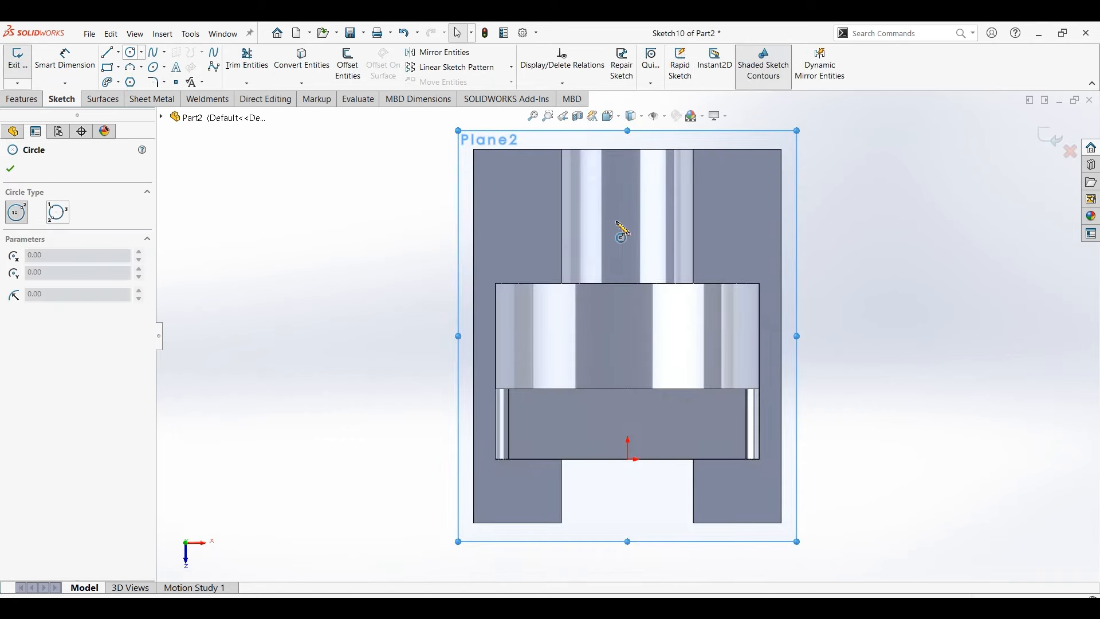
left_click(628, 231)
left_click(654, 231)
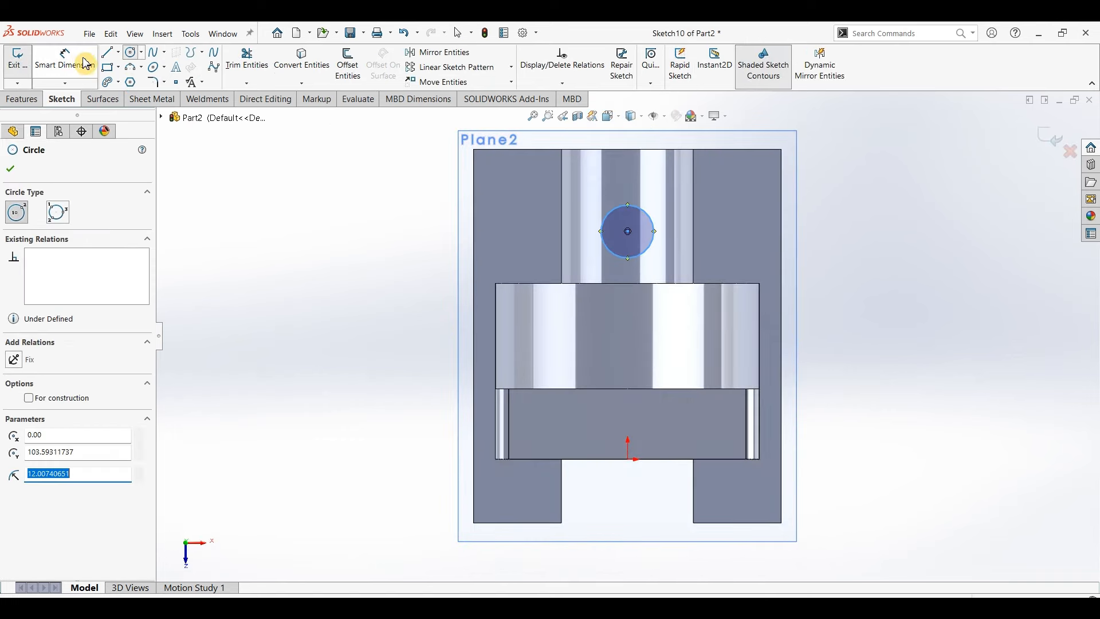
Set the circle's diameter to 22 mm and its centre 35 mm from the rear edge of the large cylinder.
left_click(64, 61)
left_click(654, 231)
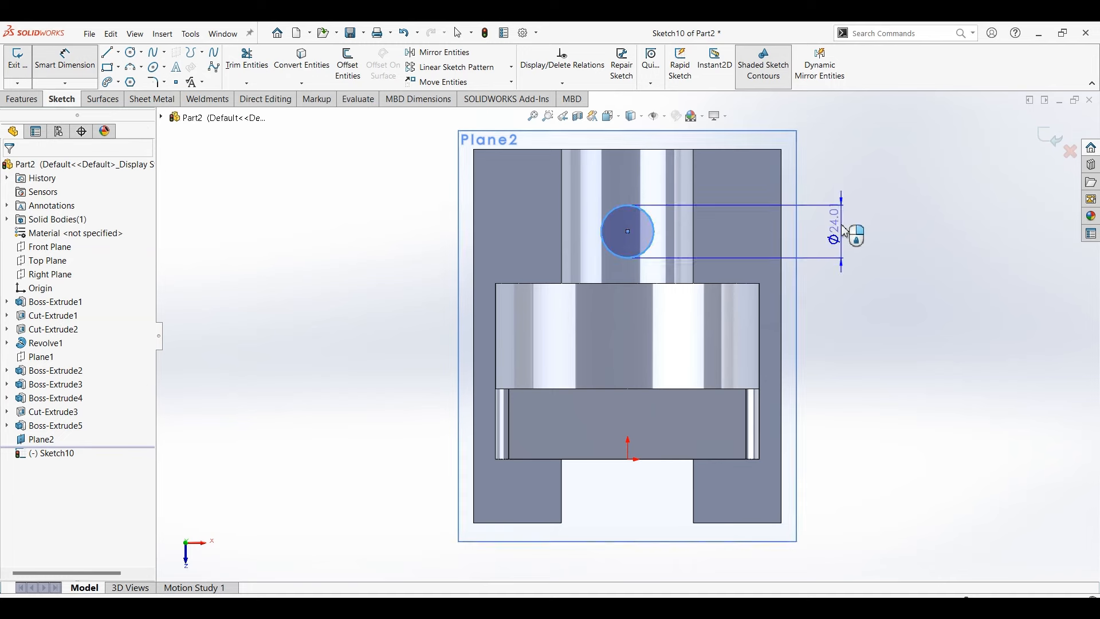
left_click(853, 233)
type("2")
key("Return")
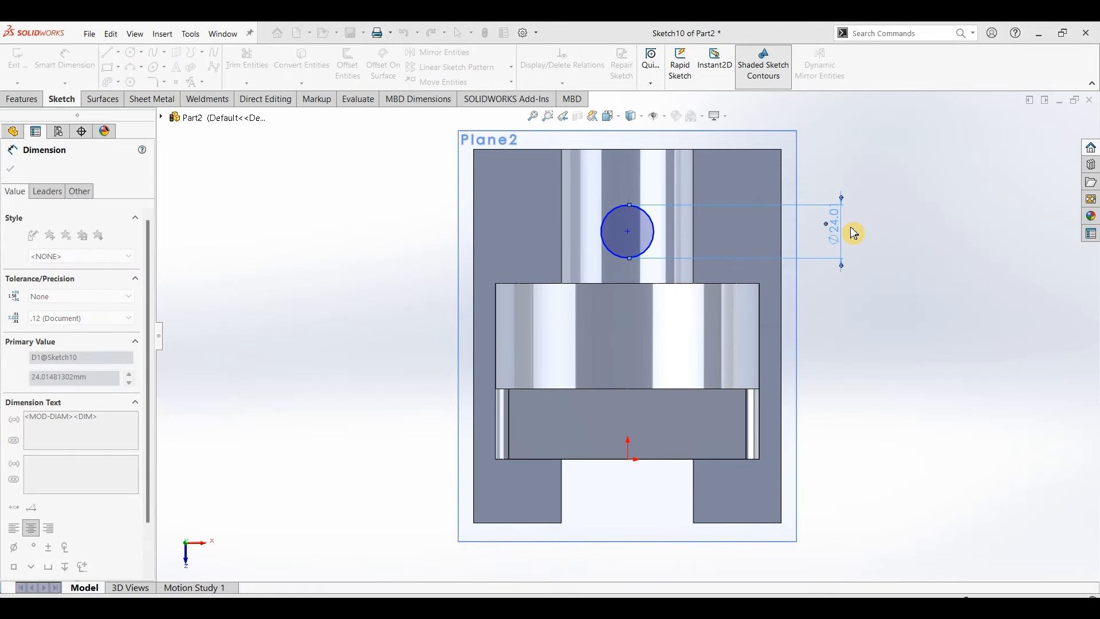
left_click(628, 232)
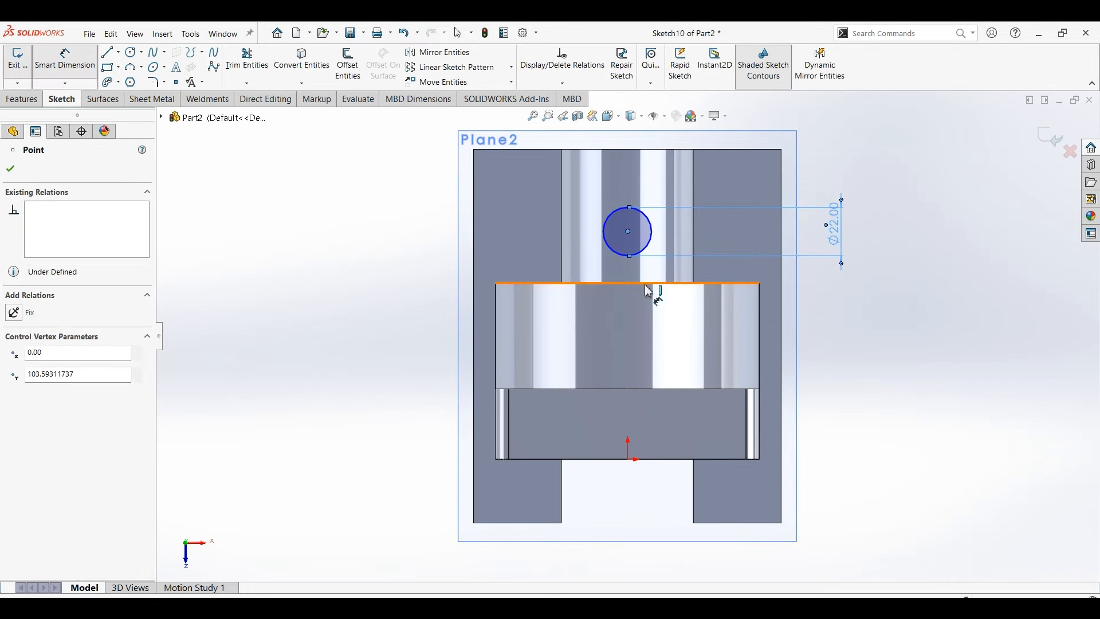
left_click(645, 284)
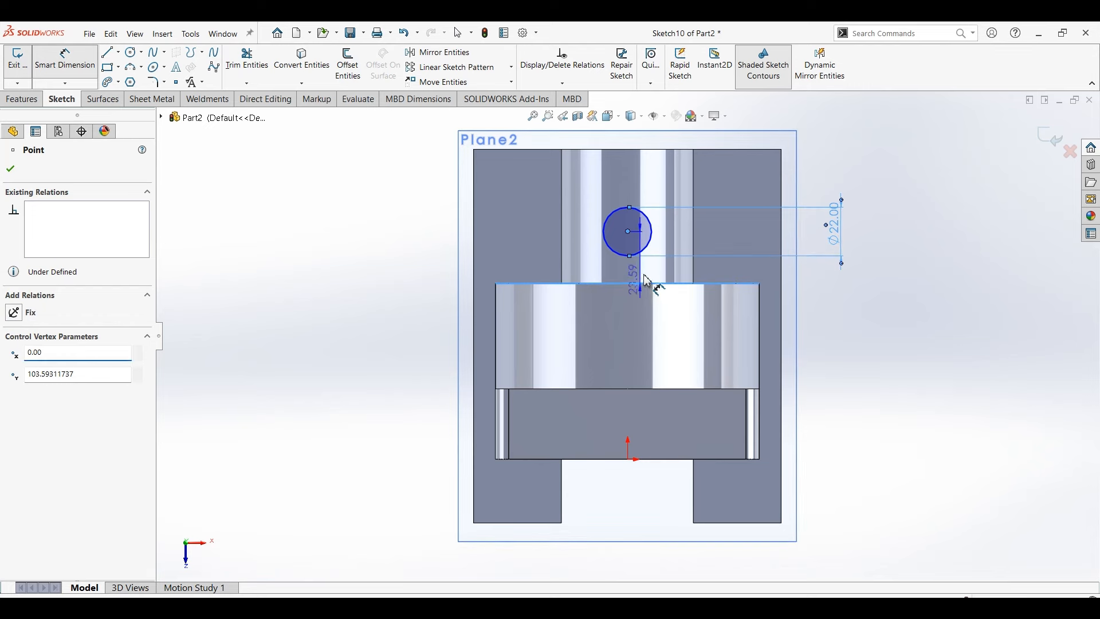
left_click(957, 270)
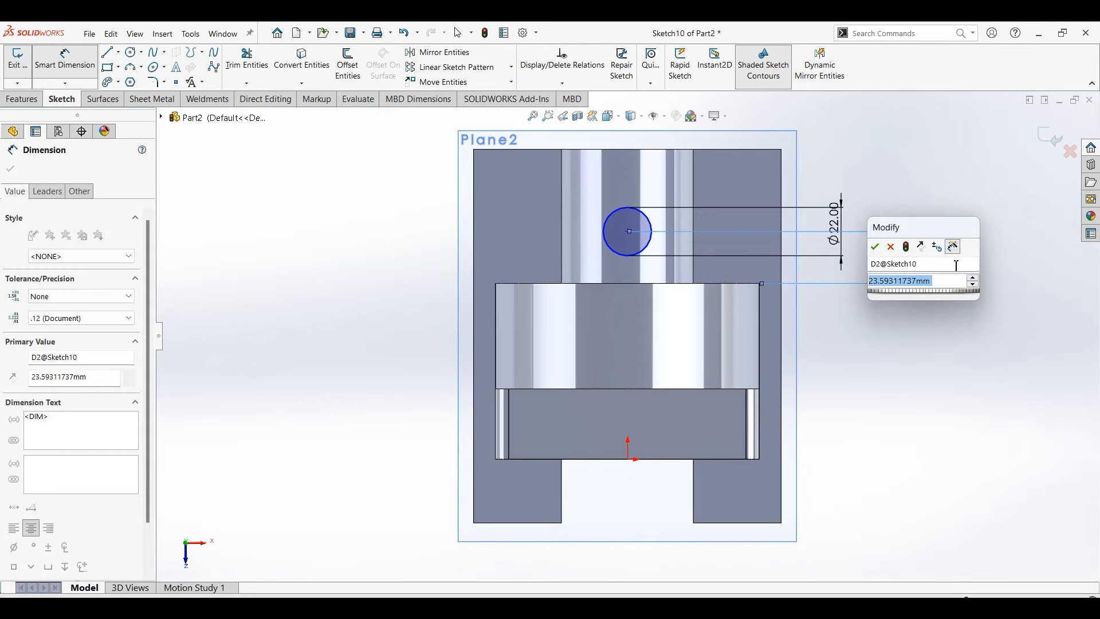
key("Return")
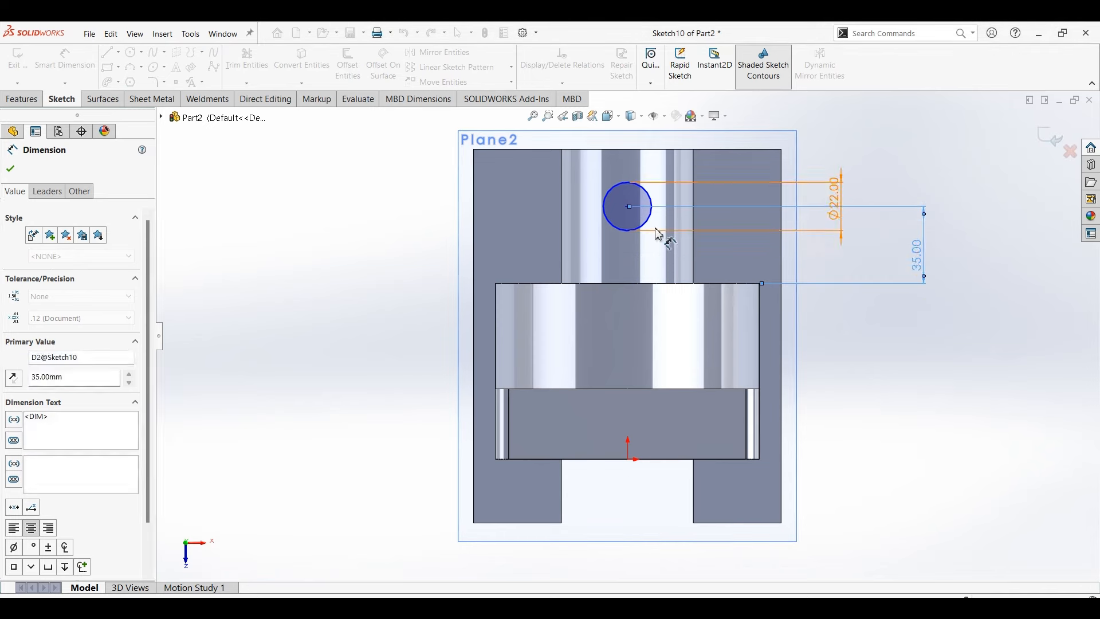
key("Escape")
Align the circle's centre with the origin using a Vertical relation.
left_click(628, 208)
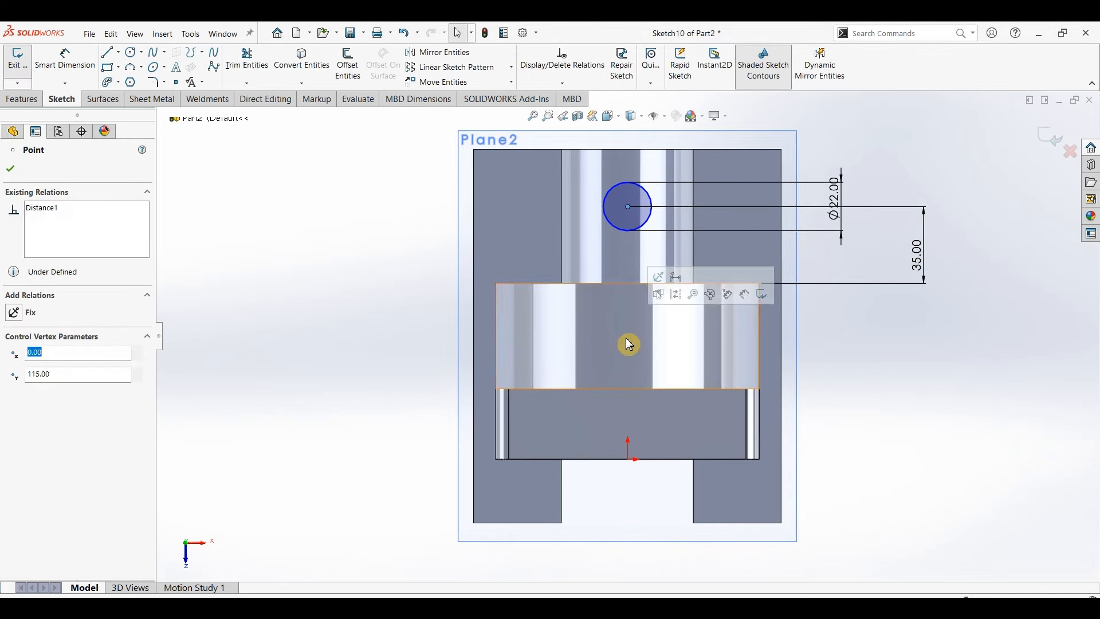
left_click(629, 459, "ctrl")
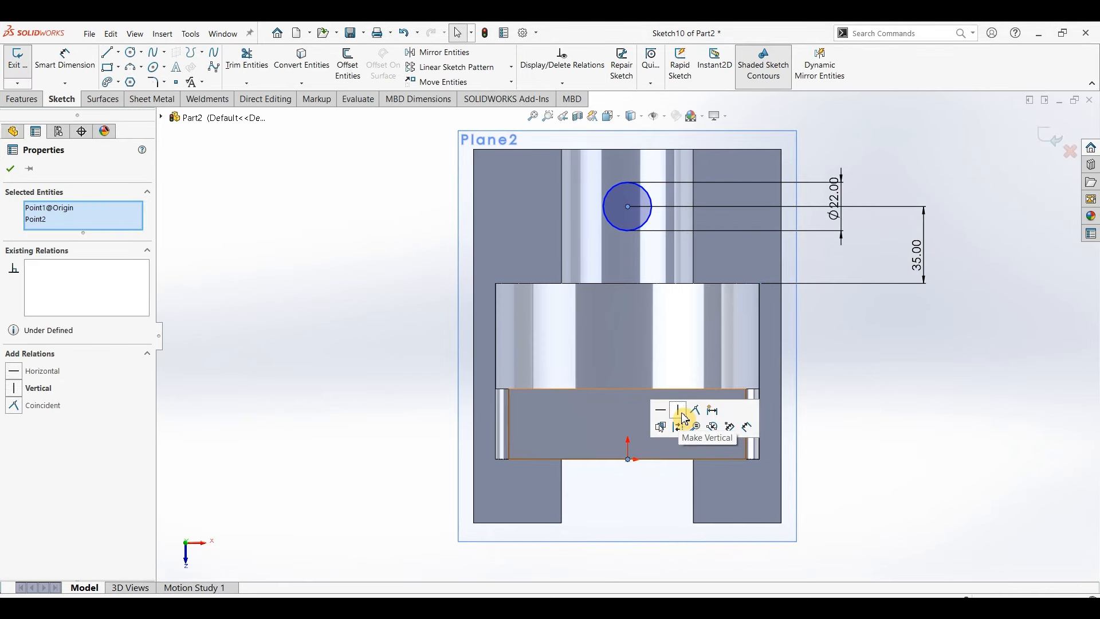
left_click(678, 410)
Extrude the 22 mm circle downward with the Up To Next end condition and hide the offset plane.
left_click(26, 101)
left_click(29, 70)
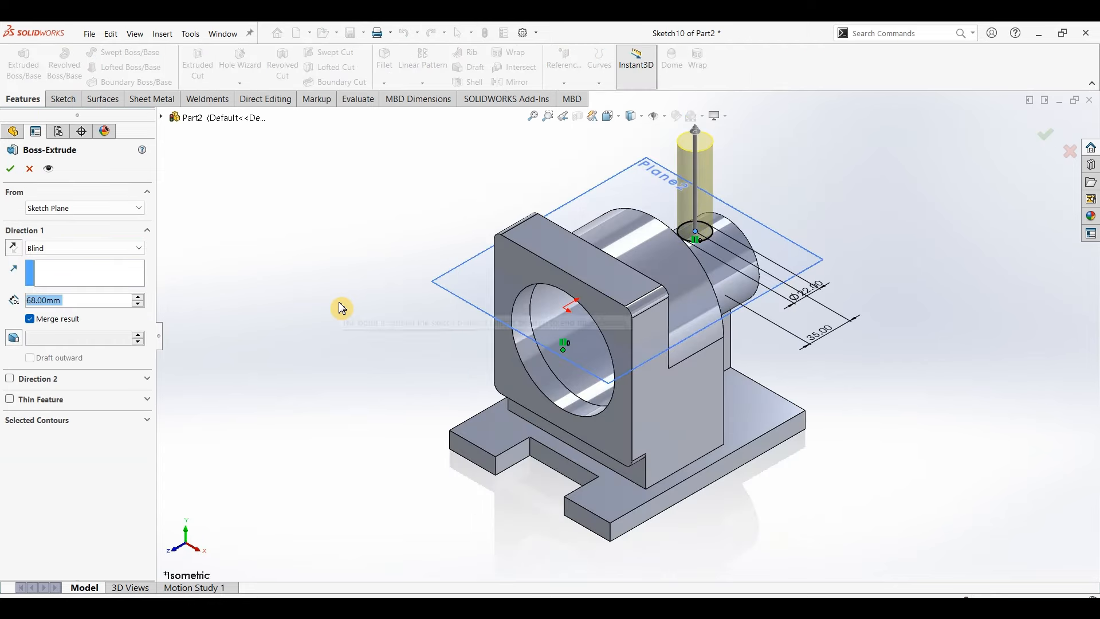
left_click(14, 253)
left_click(85, 248)
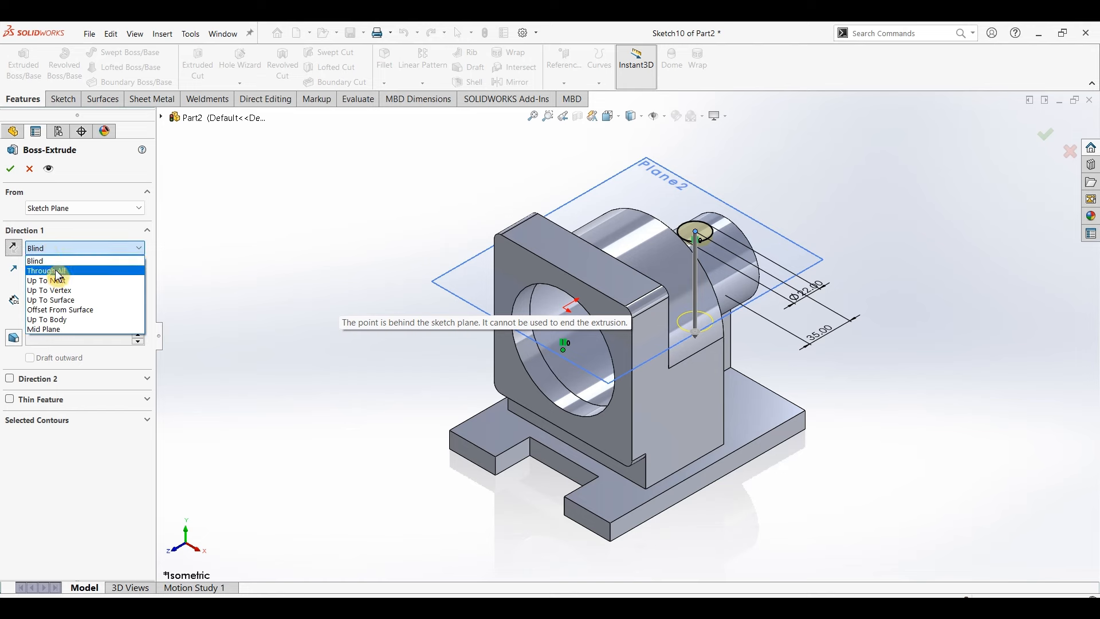
left_click(52, 284)
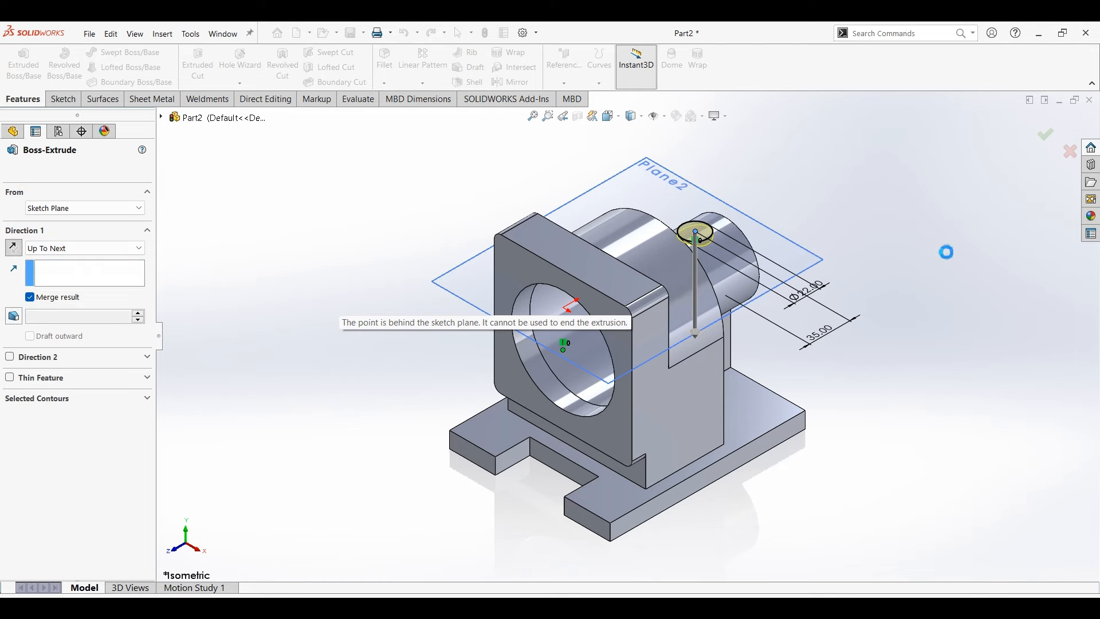
left_click(818, 259)
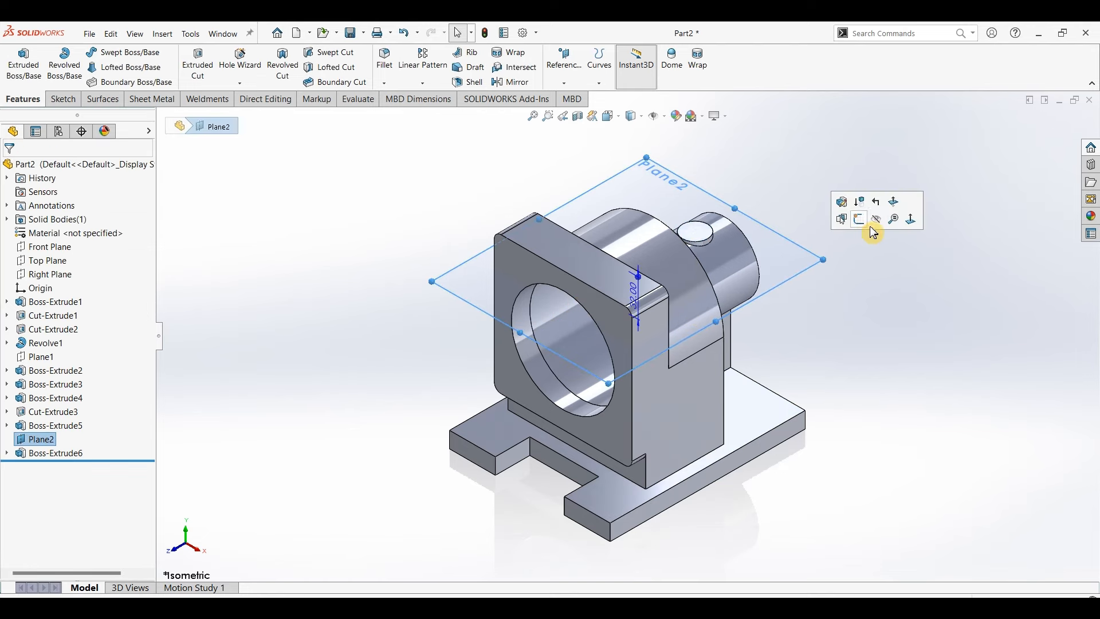
left_click(872, 220)
Sketch a circle about 10 mm in diameter on the small round boss's top face, concentric with the boss.
left_click(702, 242)
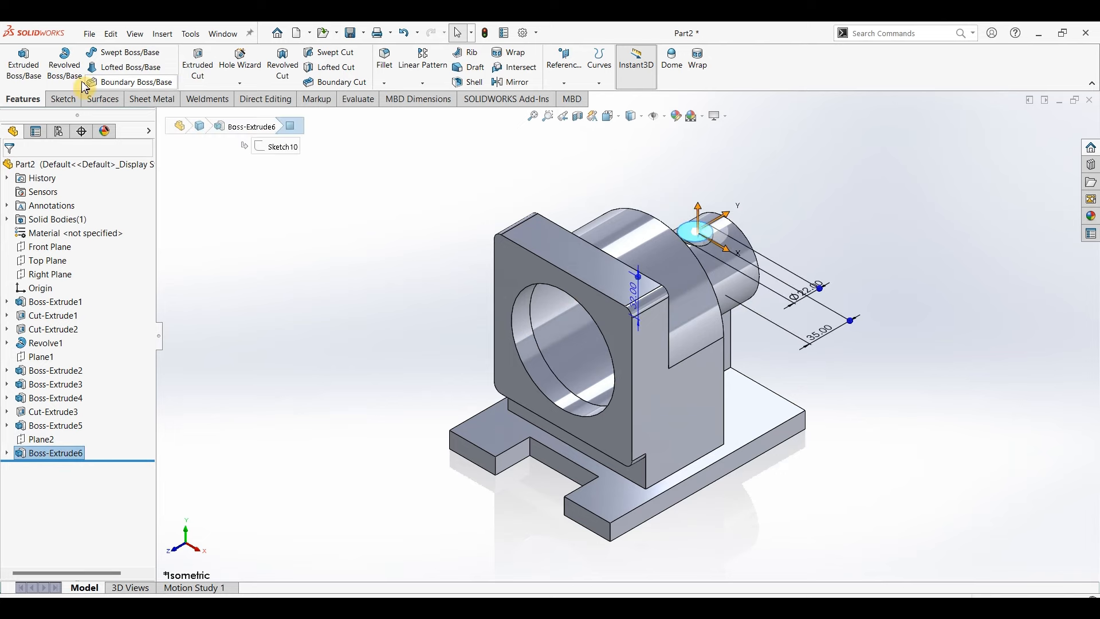
left_click(63, 99)
left_click(18, 58)
left_click(133, 54)
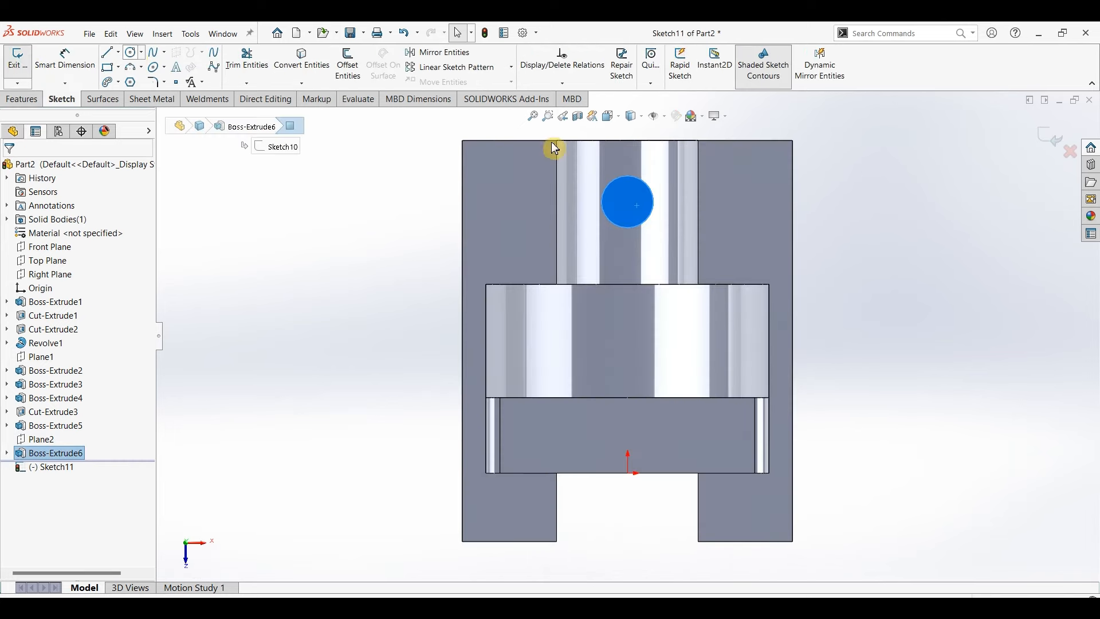
left_click(629, 203)
left_click(648, 220)
key("Escape")
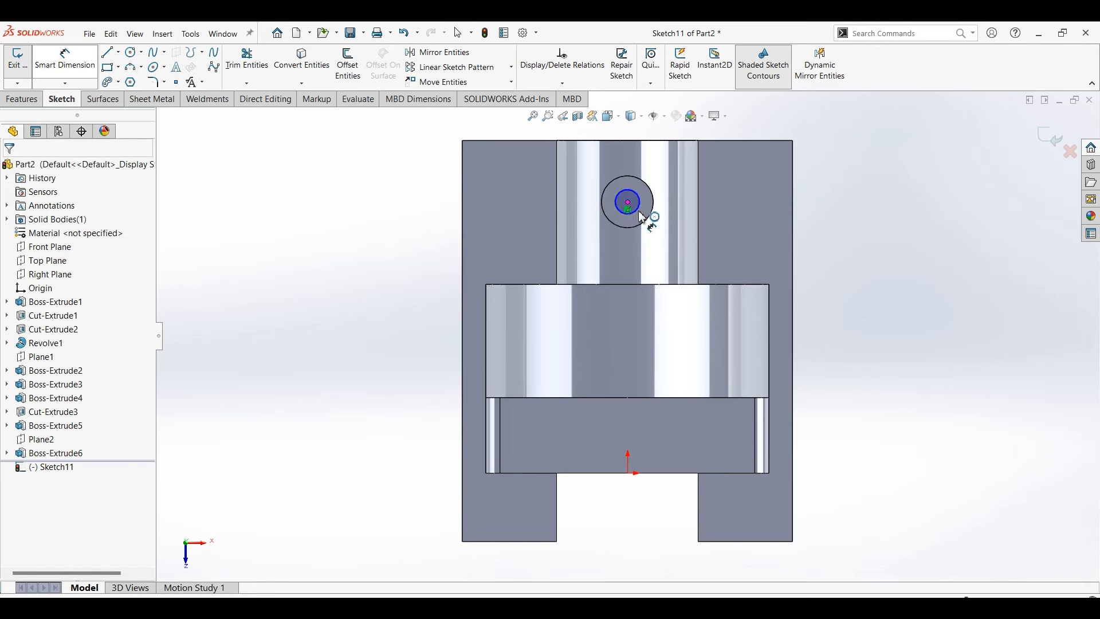
Set the new circle's diameter to 10 mm.
left_click(810, 216)
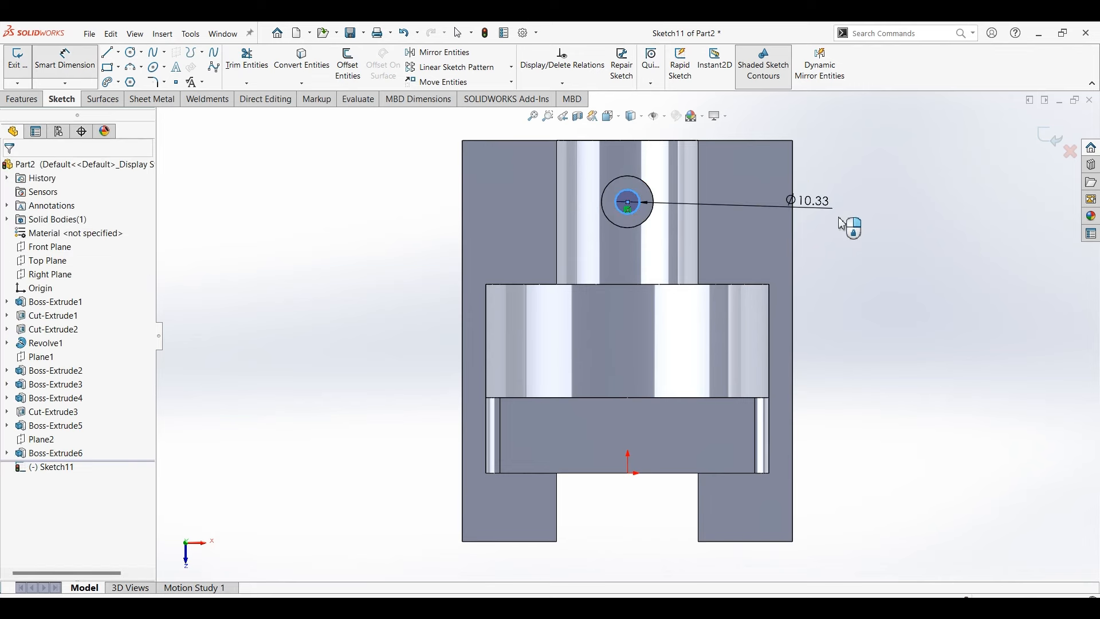
type("10")
key("Return")
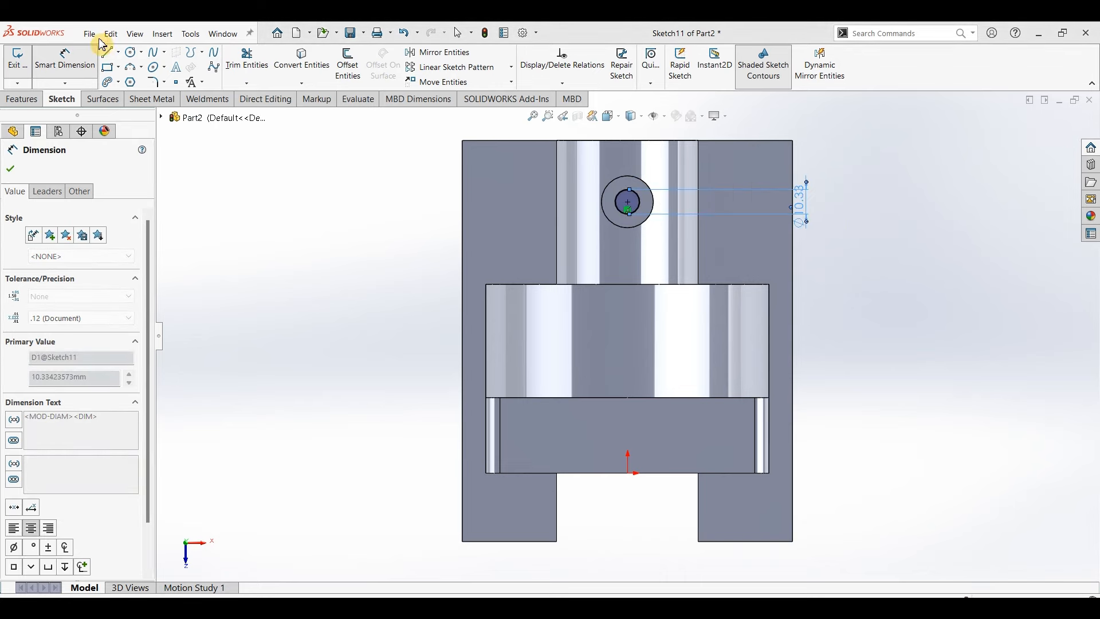
Cut-extrude the 10 mm circle through the boss, with Direction 1 Up To Next and Direction 2 Through All.
left_click(27, 99)
left_click(200, 66)
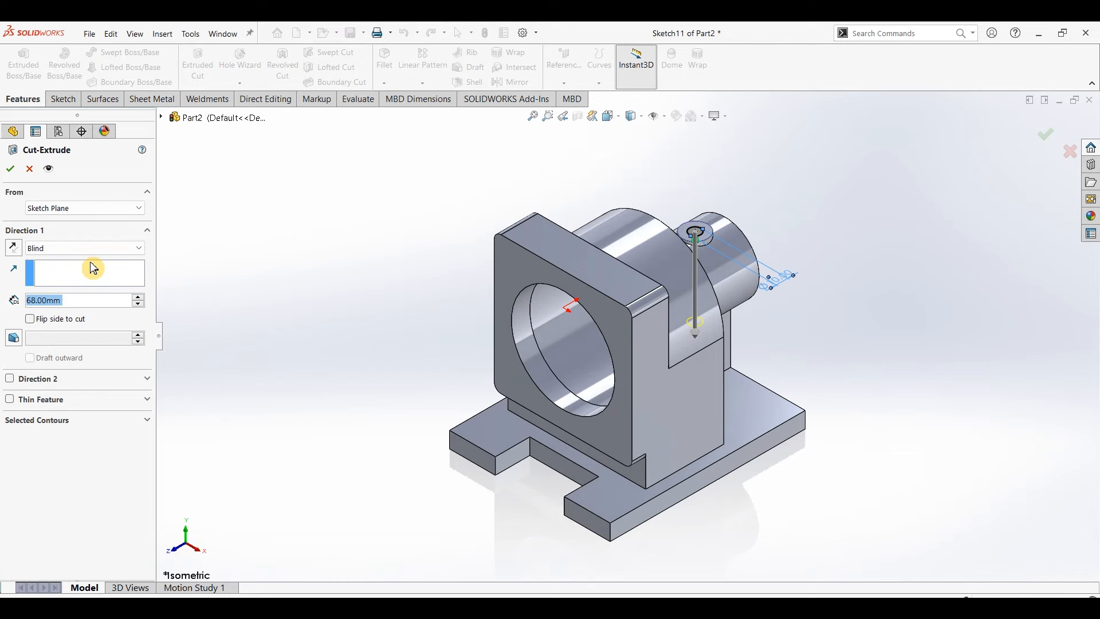
left_click(86, 252)
left_click(69, 280)
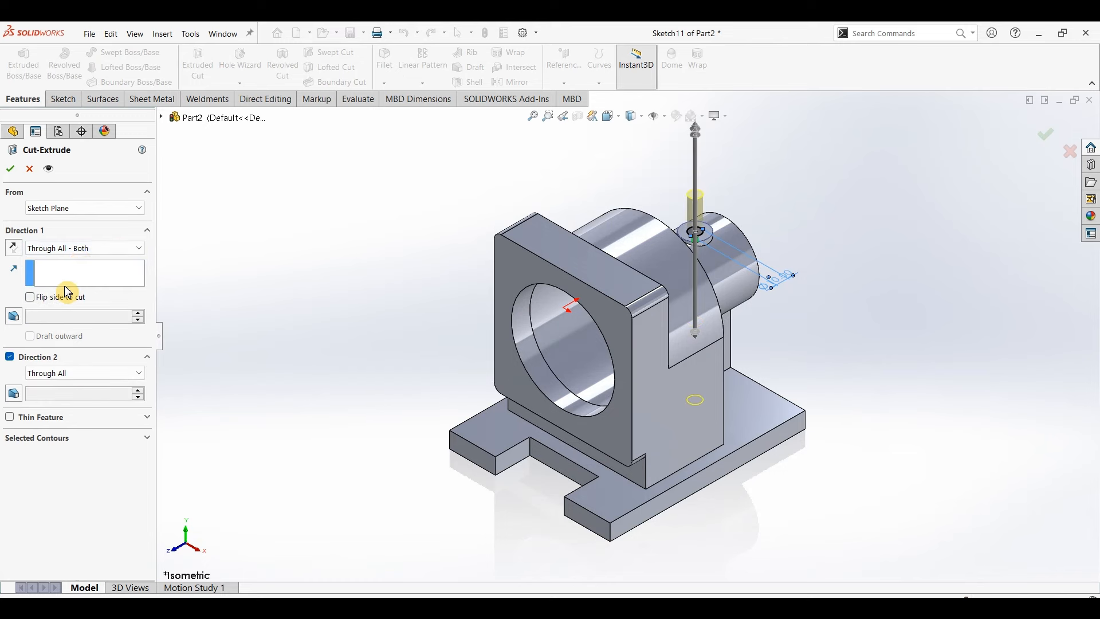
left_click(86, 252)
left_click(63, 290)
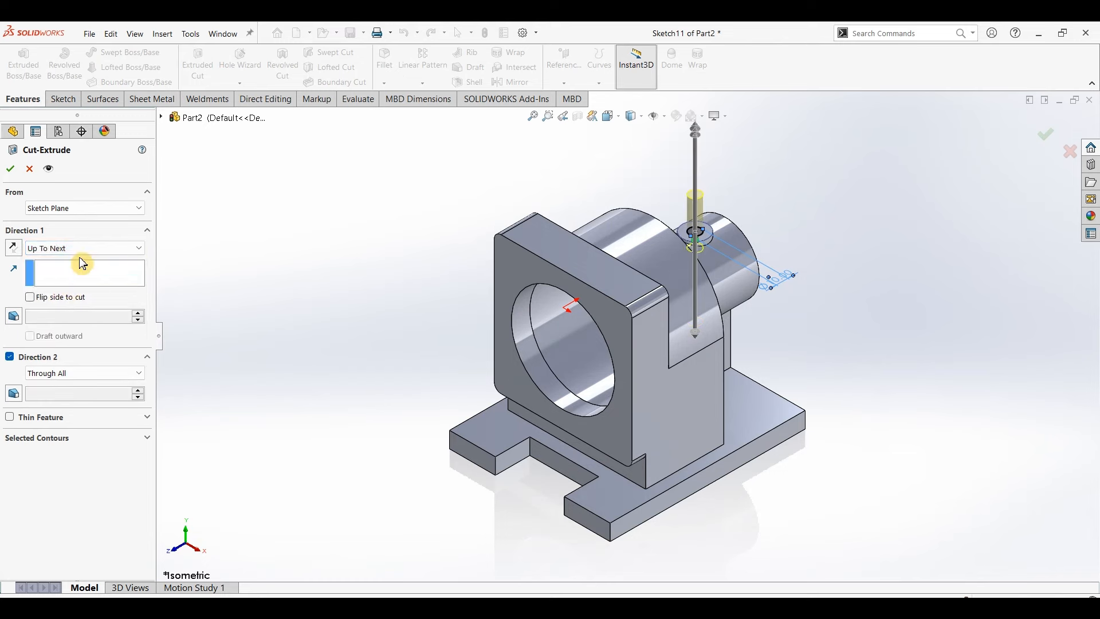
left_click(13, 172)
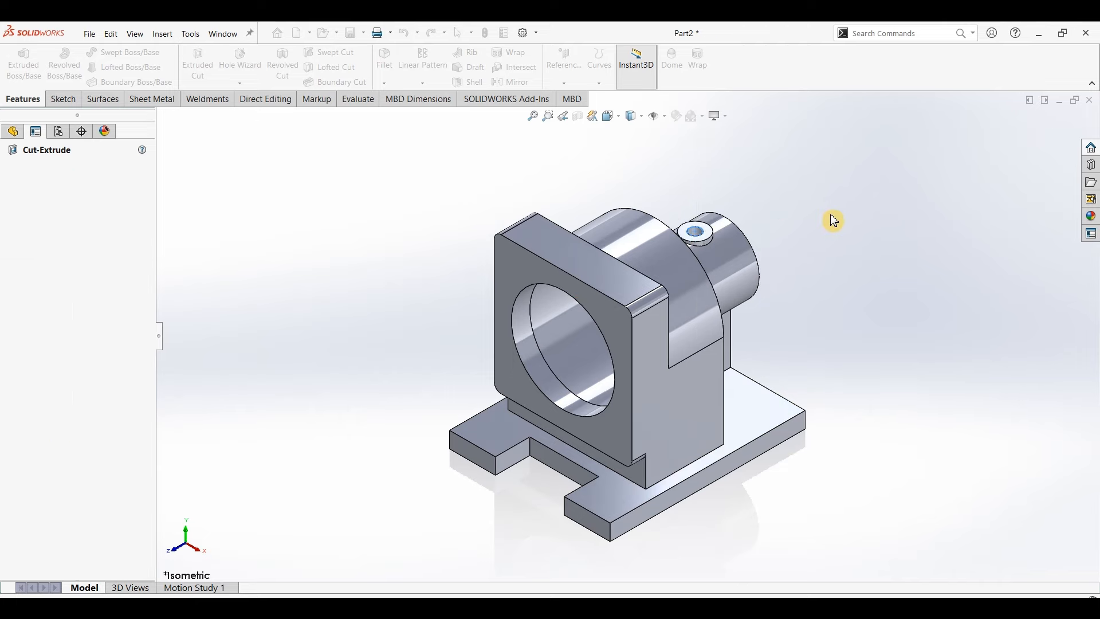
Start a Hole Wizard hole with the counterbore type, keeping the custom sizing values for the new hole type.
middle_click_drag(748, 240, 787, 279)
key("ctrl+7")
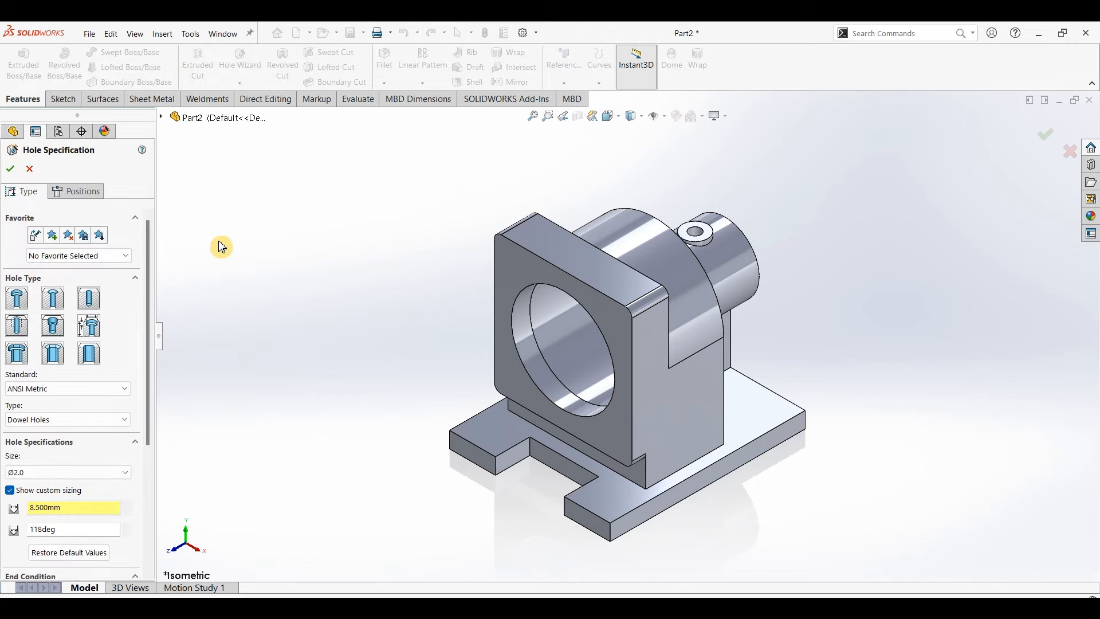
left_click(22, 306)
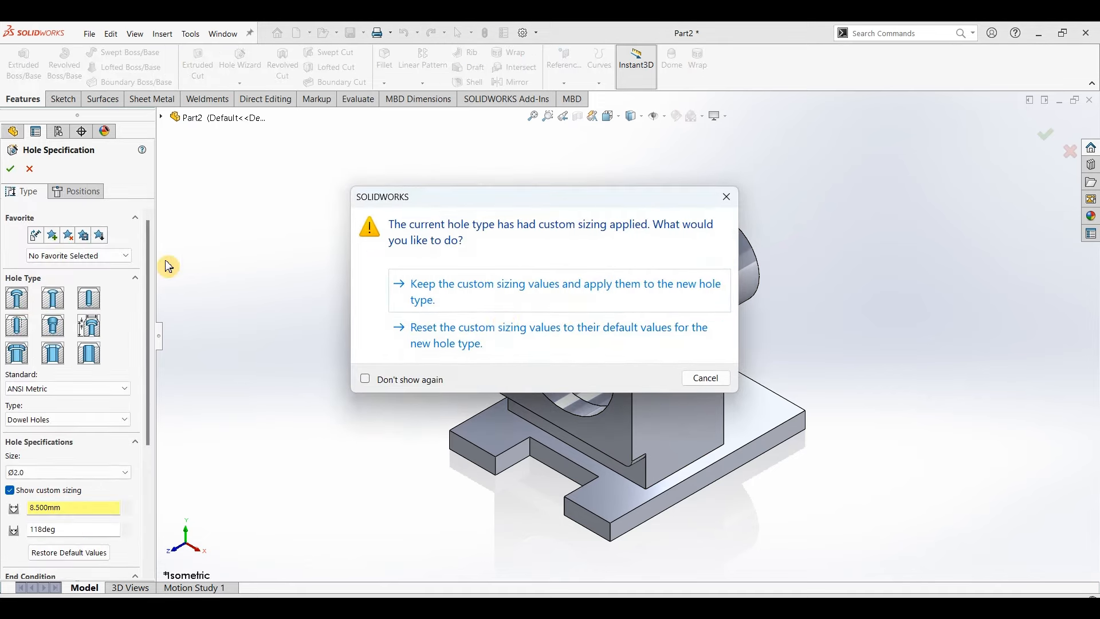
left_click(512, 309)
left_click_drag(148, 247, 151, 385)
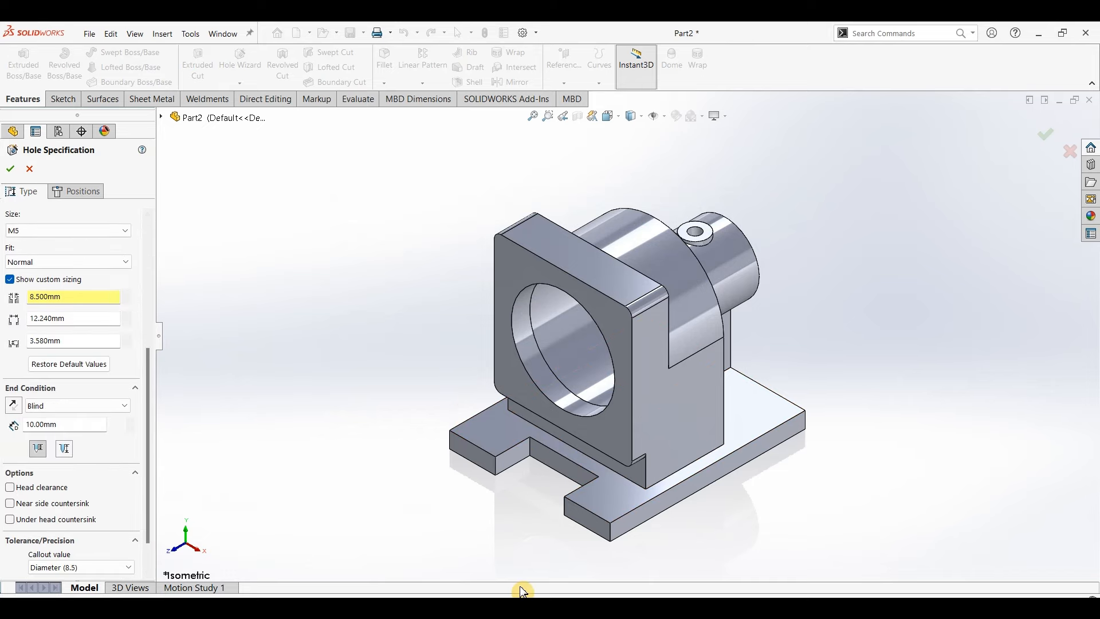
Check the counterbore callout in the PDF drawing and set a 14 mm Through All hole with a 28 mm counterbore 2 mm deep.
left_click(519, 608)
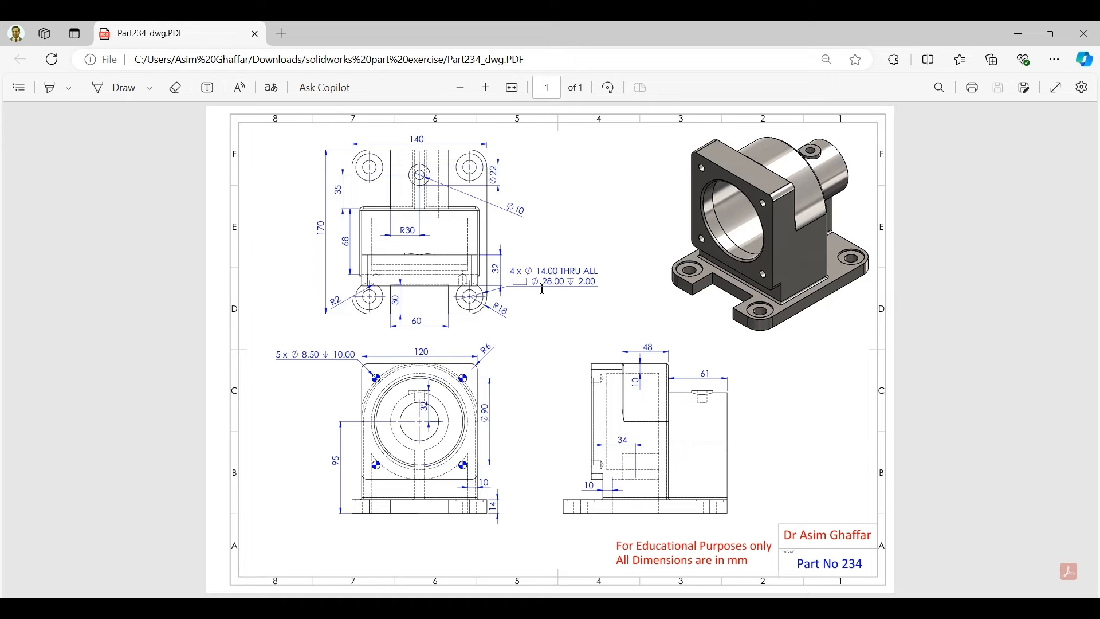
left_click(1019, 34)
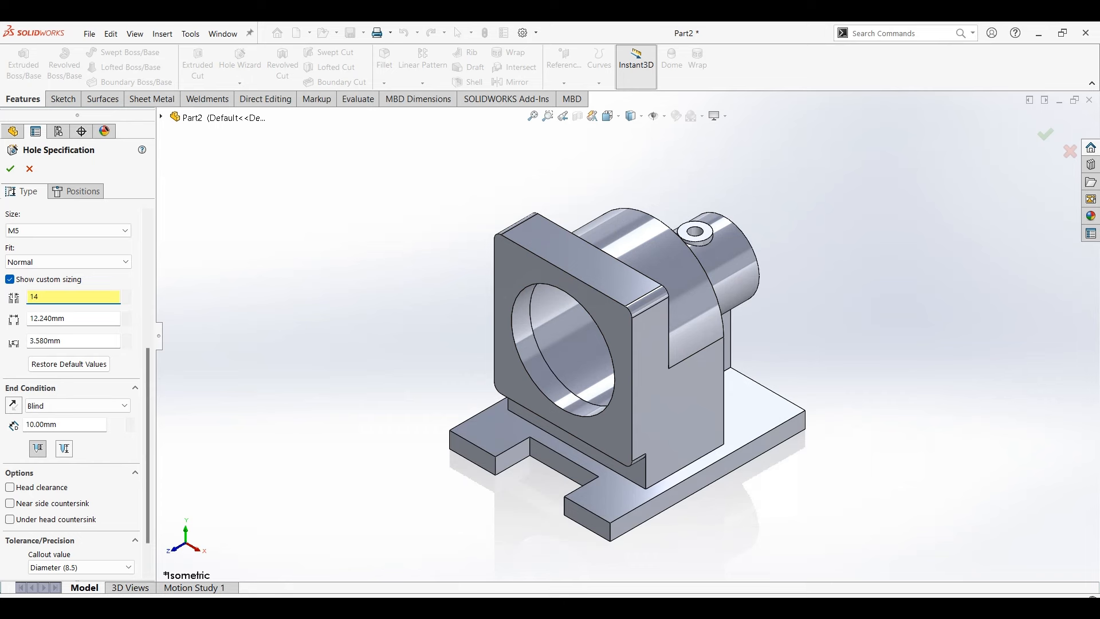
key("Tab")
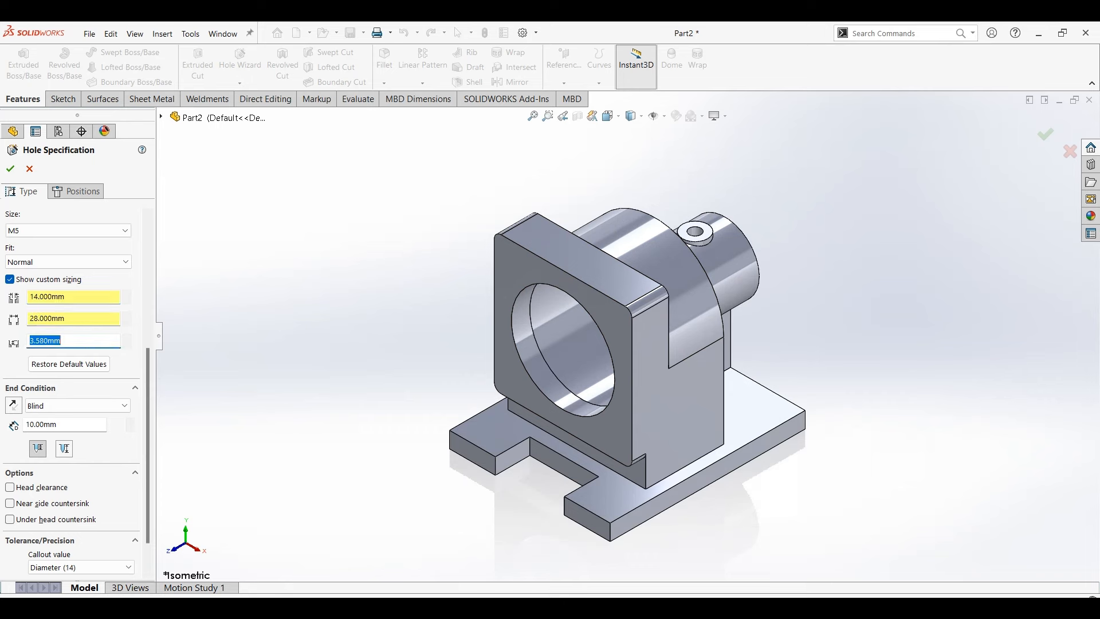
key("Tab")
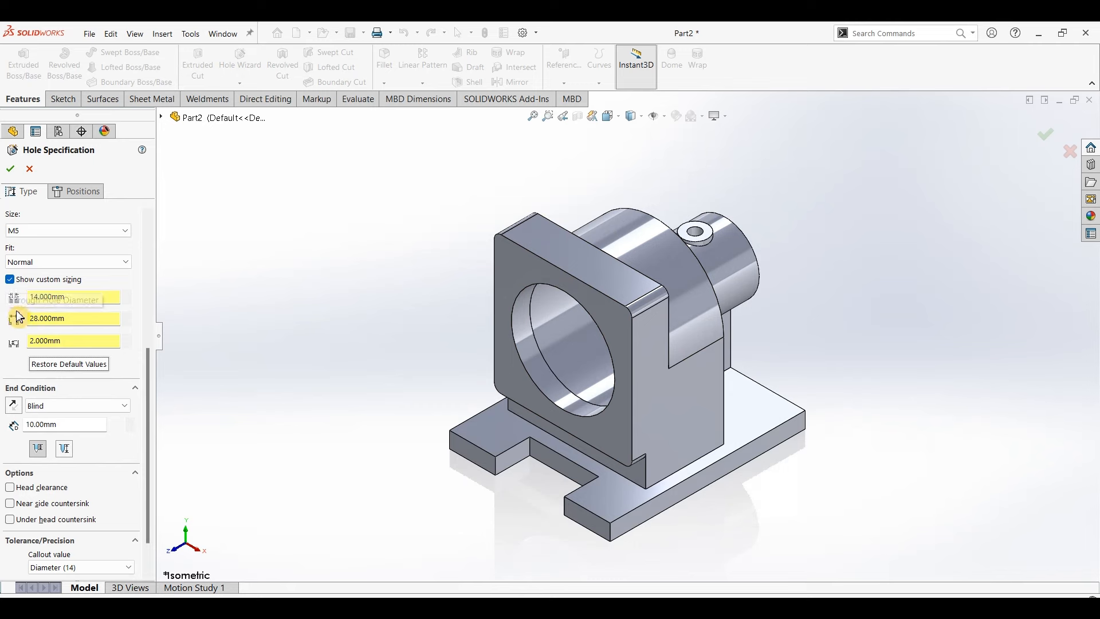
left_click(73, 406)
left_click(54, 422)
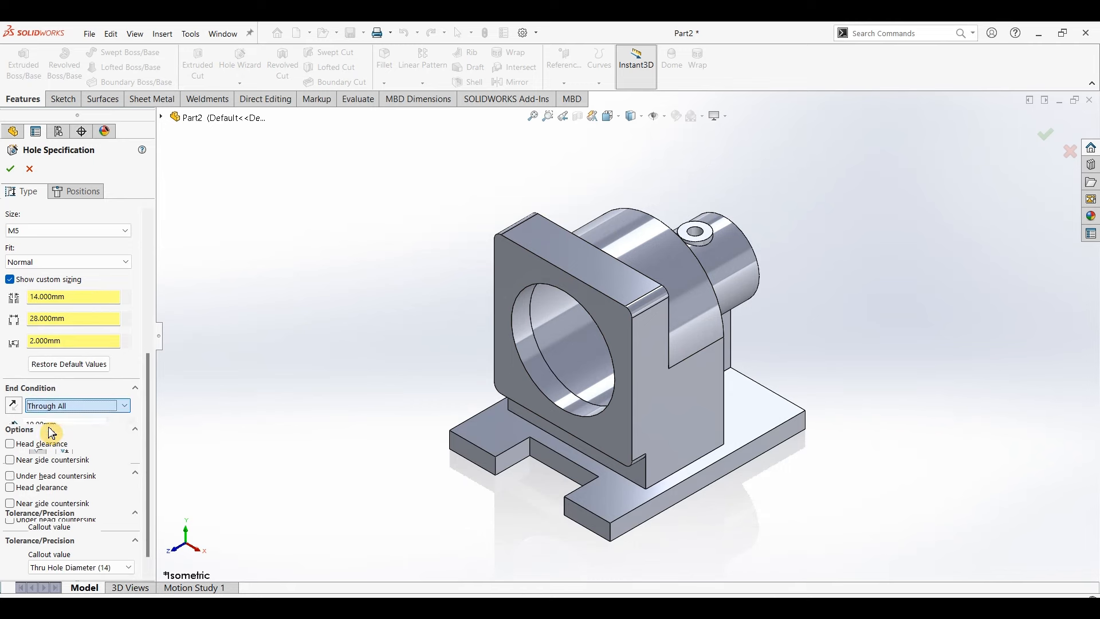
Place four counterbored holes on the base plate's top face, one near each corner.
left_click(87, 193)
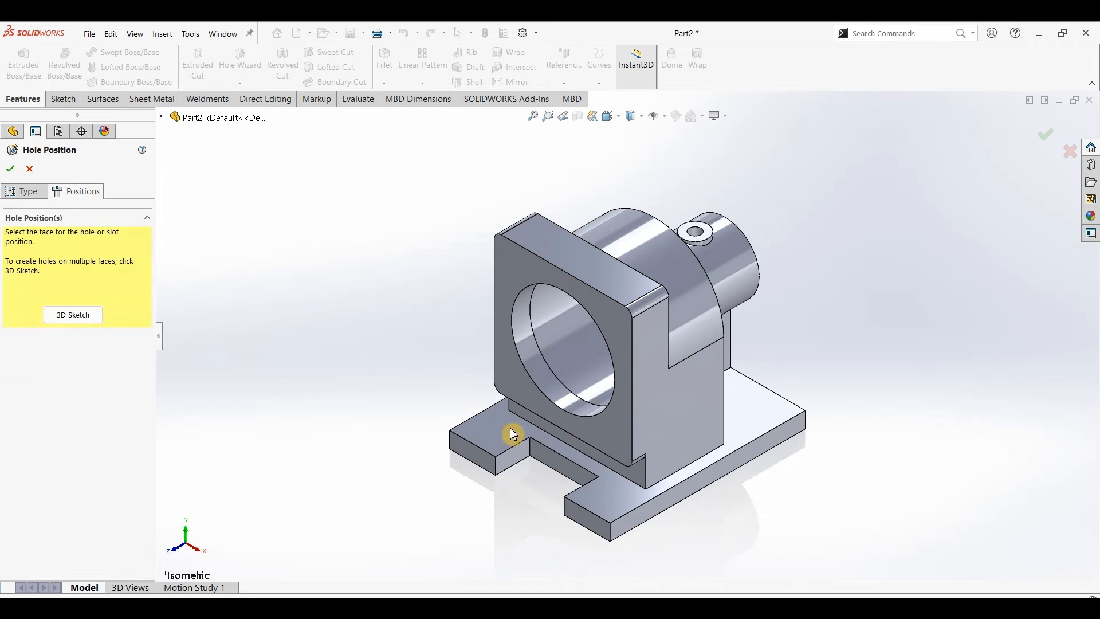
left_click(764, 409)
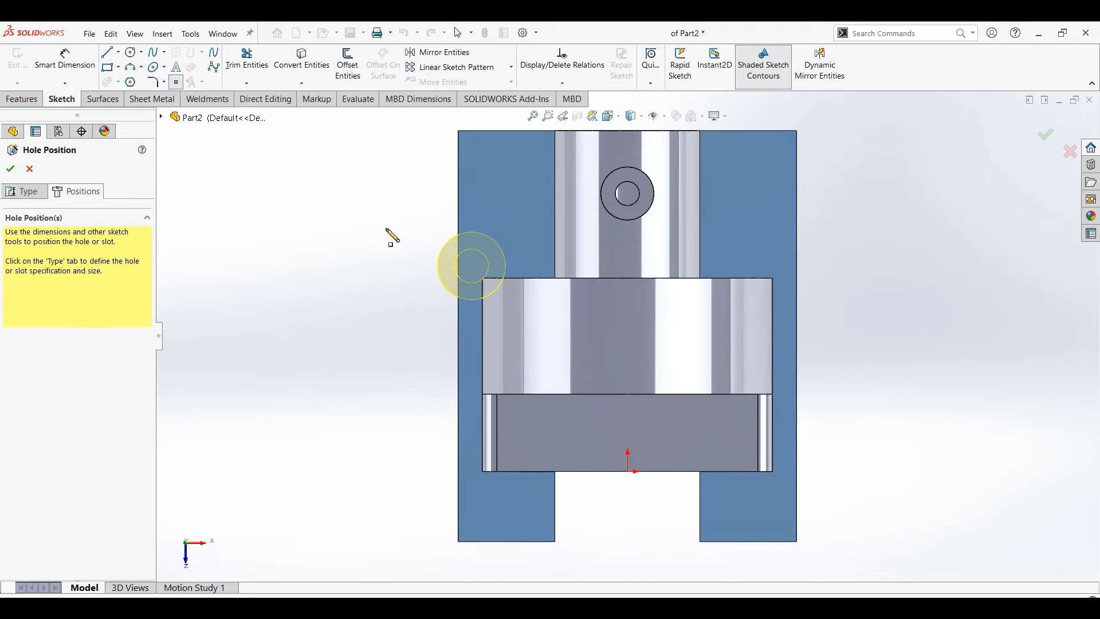
left_click(506, 179)
left_click(745, 179)
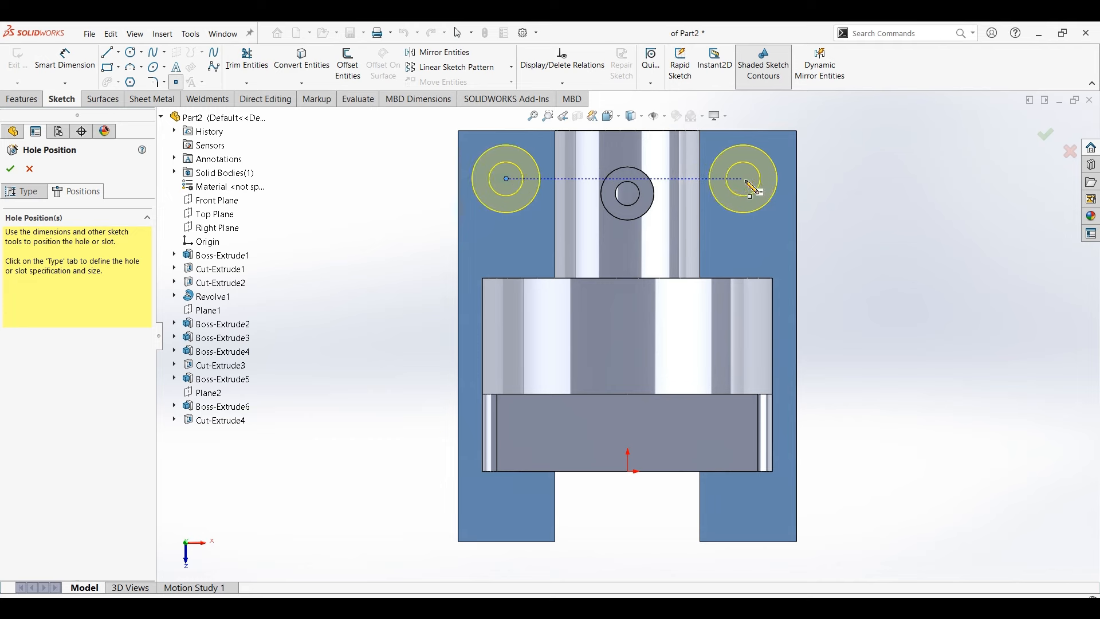
left_click(503, 496)
left_click(751, 496)
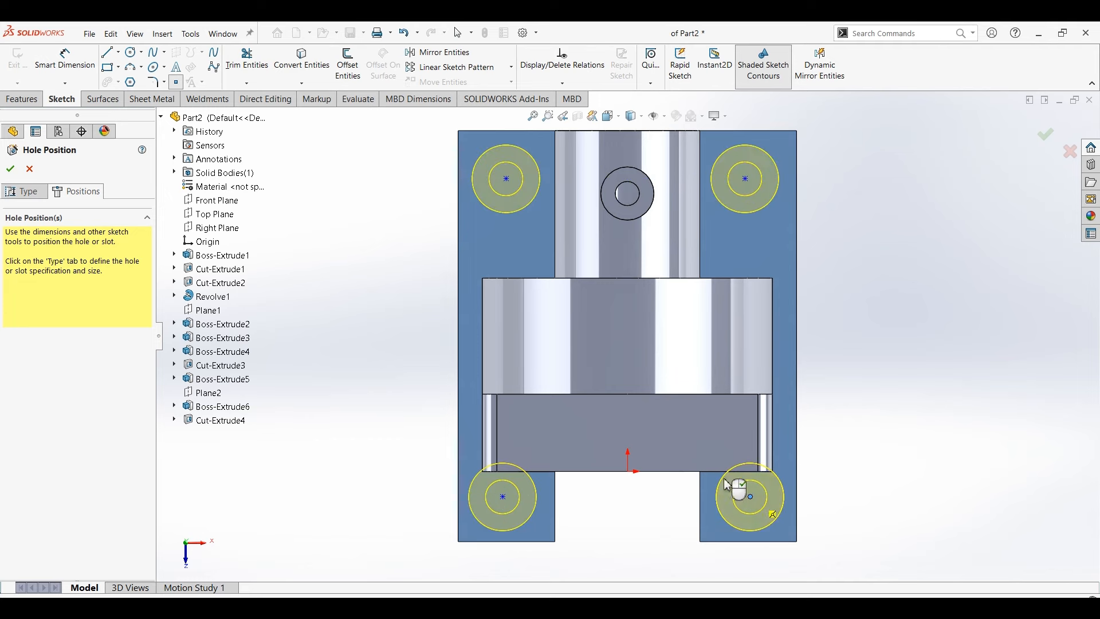
Set the front-to-rear spacing between the two left-hand hole centres to 134 mm.
left_click(65, 59)
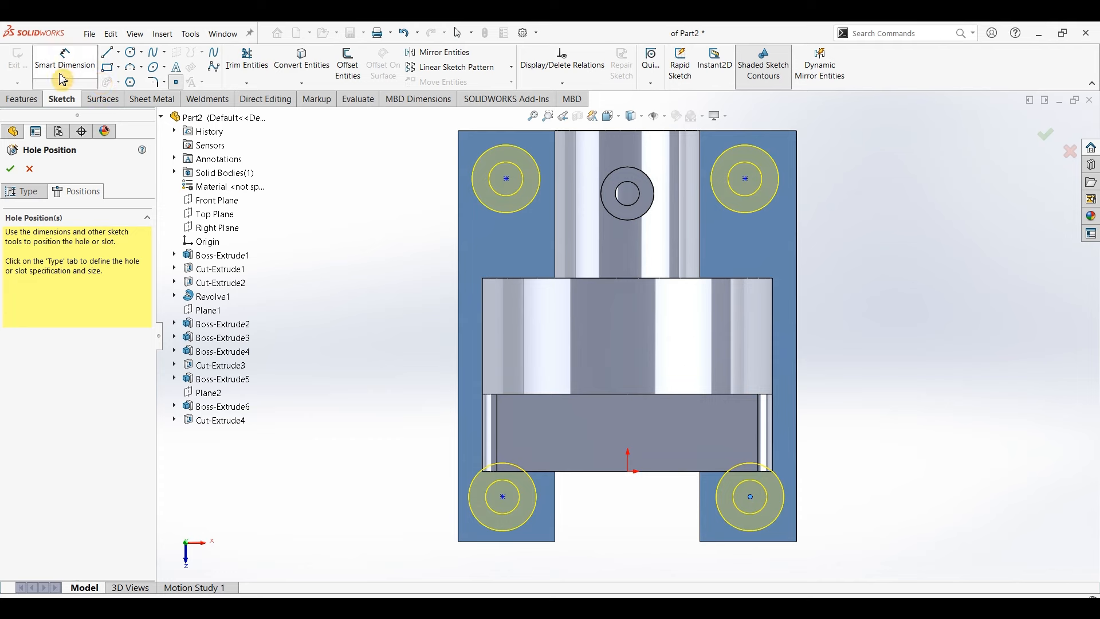
left_click(507, 179)
left_click(505, 498)
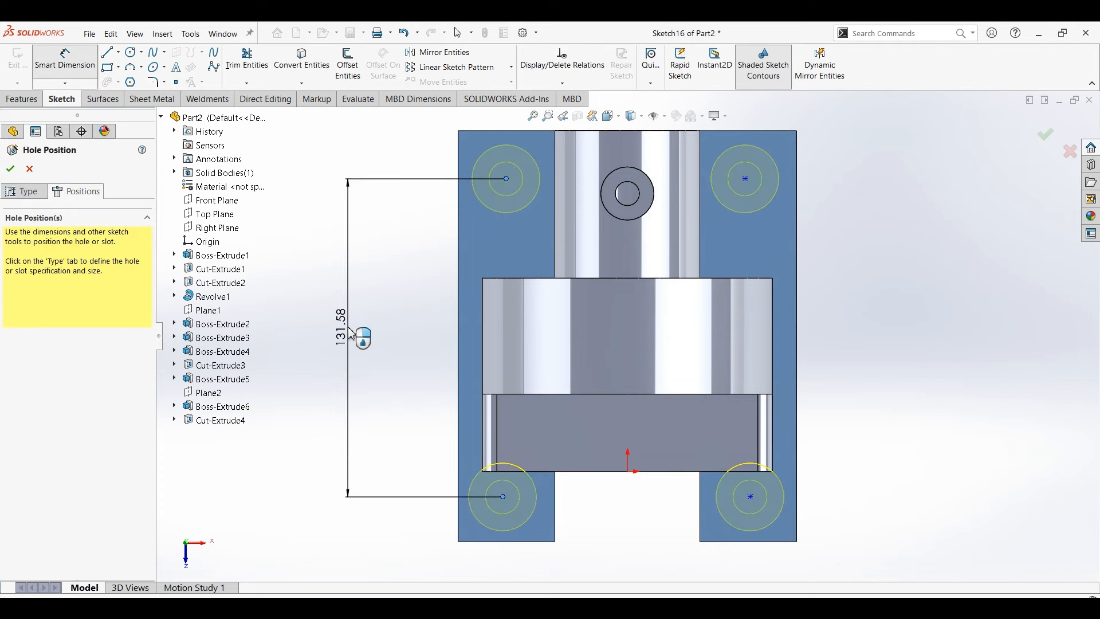
left_click(351, 333)
type("130")
key("Return")
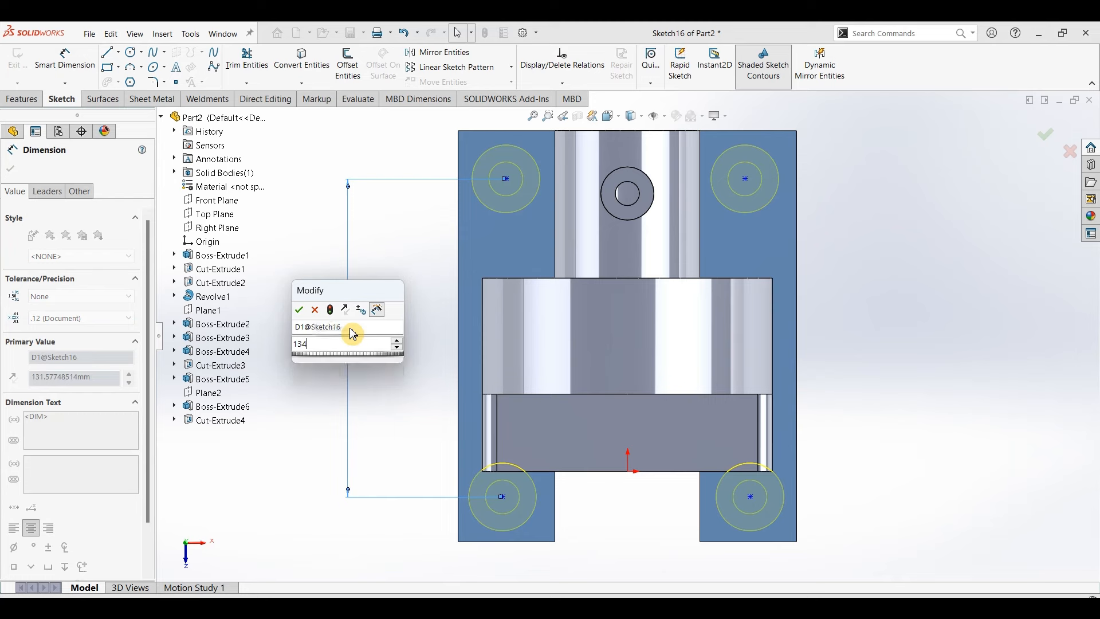
Set the spacing between the two front hole centres to 104 mm.
left_click(504, 498)
left_click(749, 498)
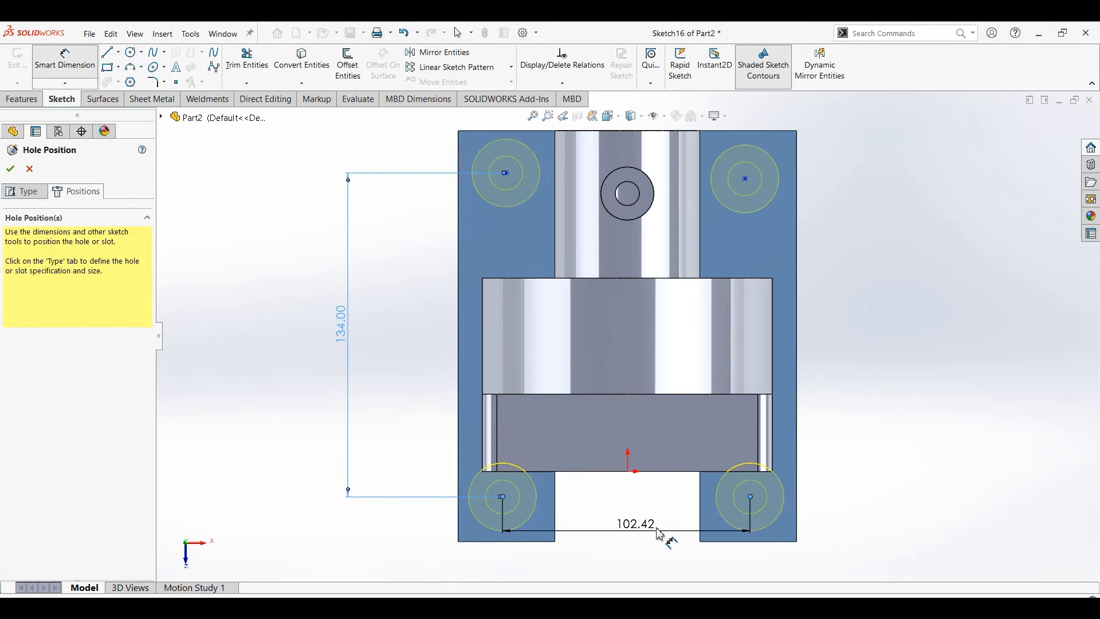
left_click(660, 534)
type("104")
key("Return")
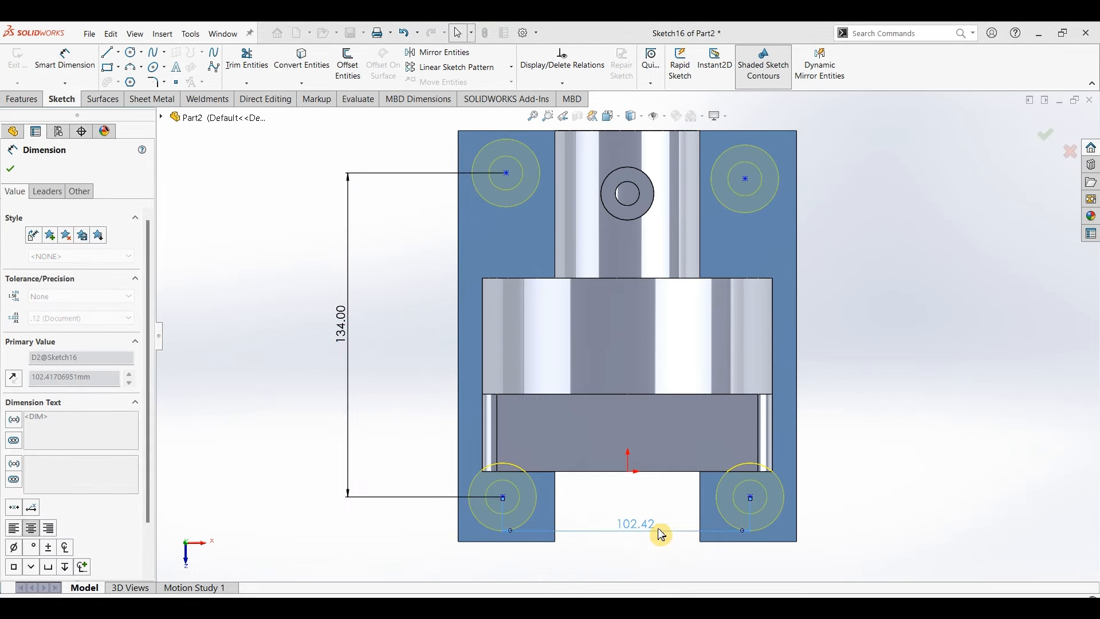
Set the front-right hole's centre 18 mm from the base plate's right side edge.
left_click(756, 498)
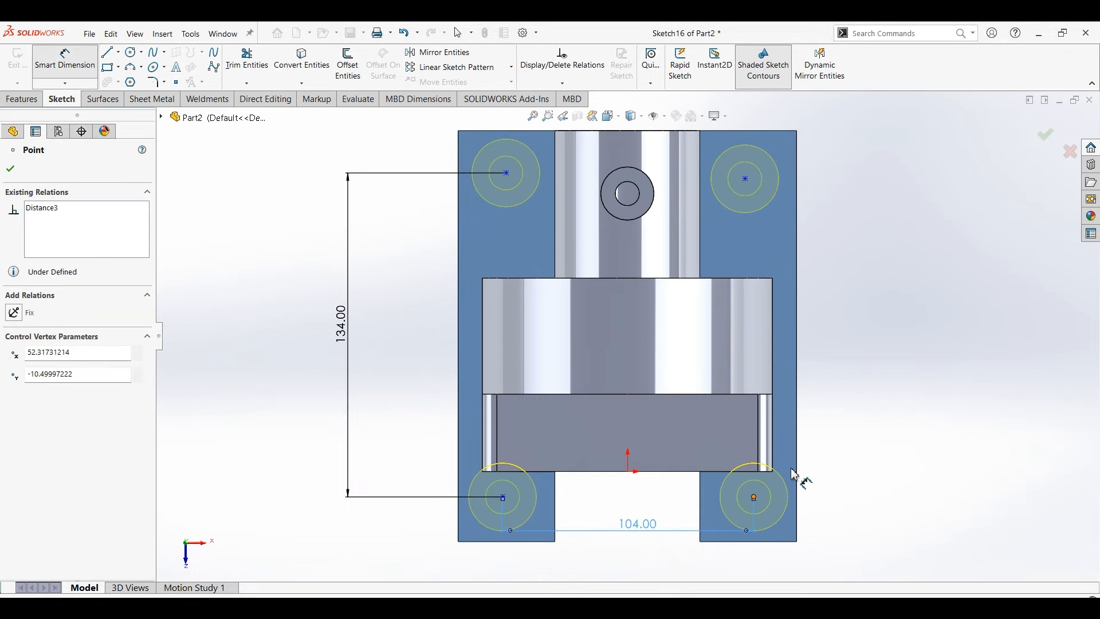
left_click(799, 471)
left_click(781, 568)
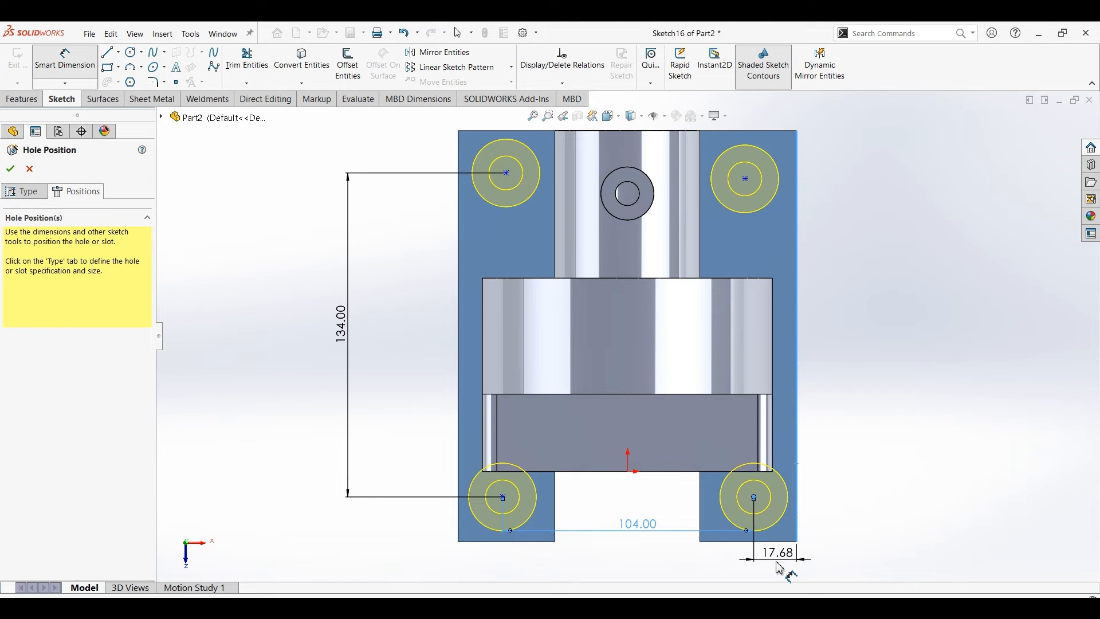
type("18")
key("Return")
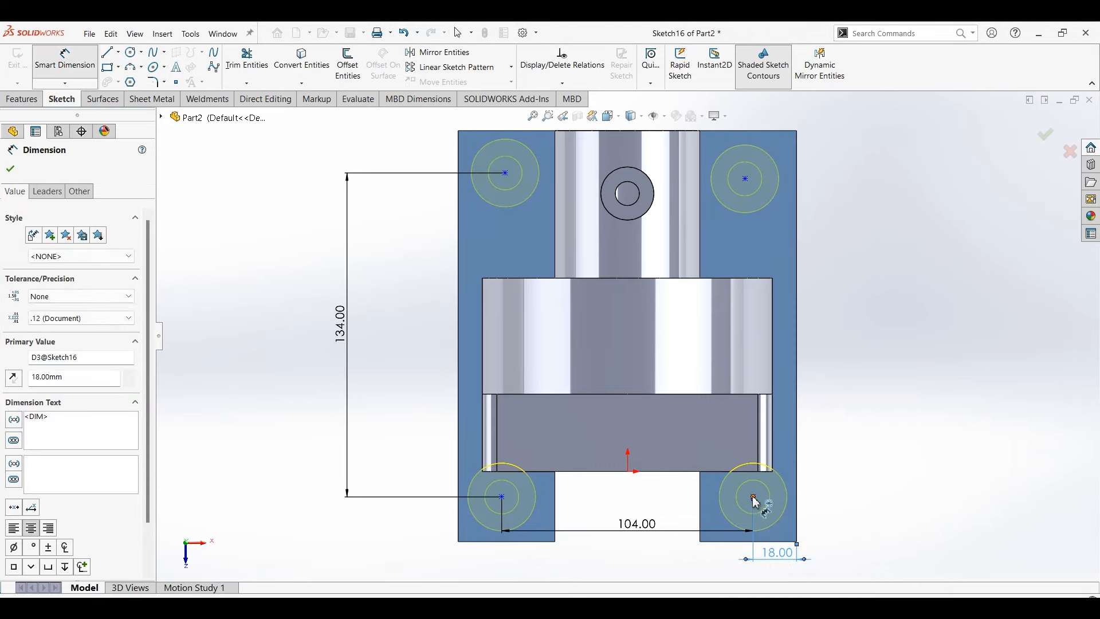
Set the front-right hole's centre 18 mm from the base plate's front edge.
left_click(753, 498)
left_click(773, 544)
left_click(828, 519)
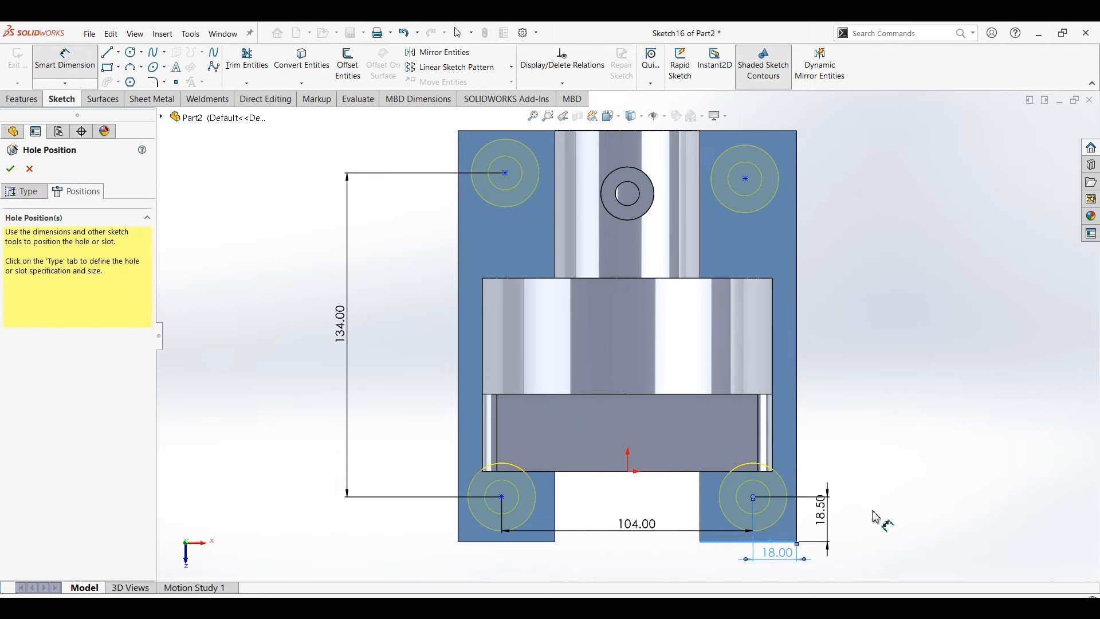
type("18")
key("Return")
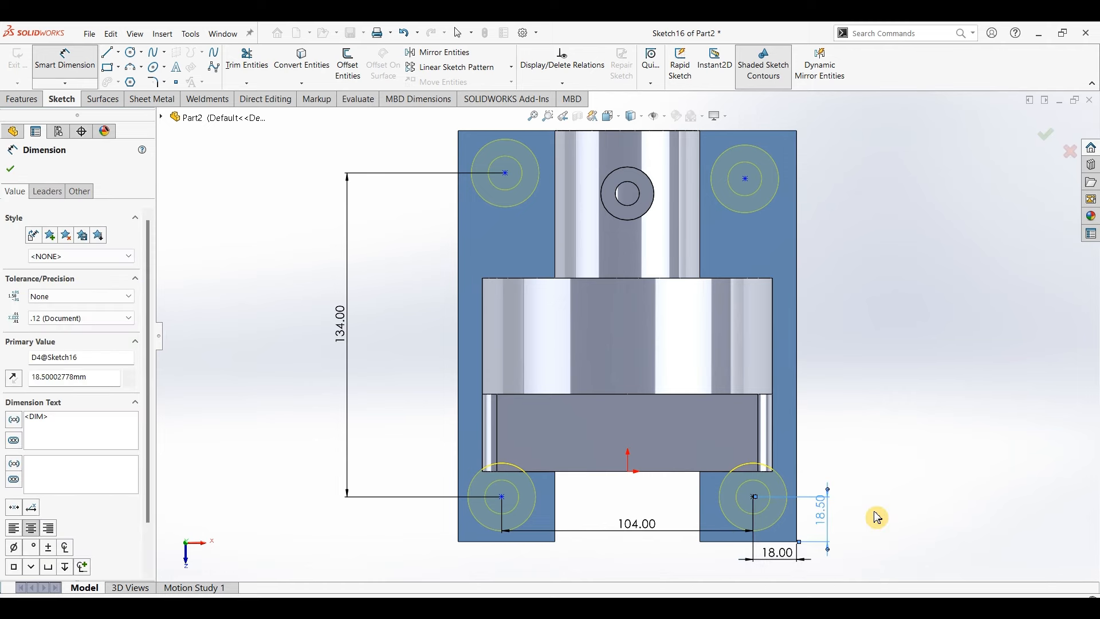
Add a vertical relation between the front-right and rear-right hole centres on the base plate.
key("Escape")
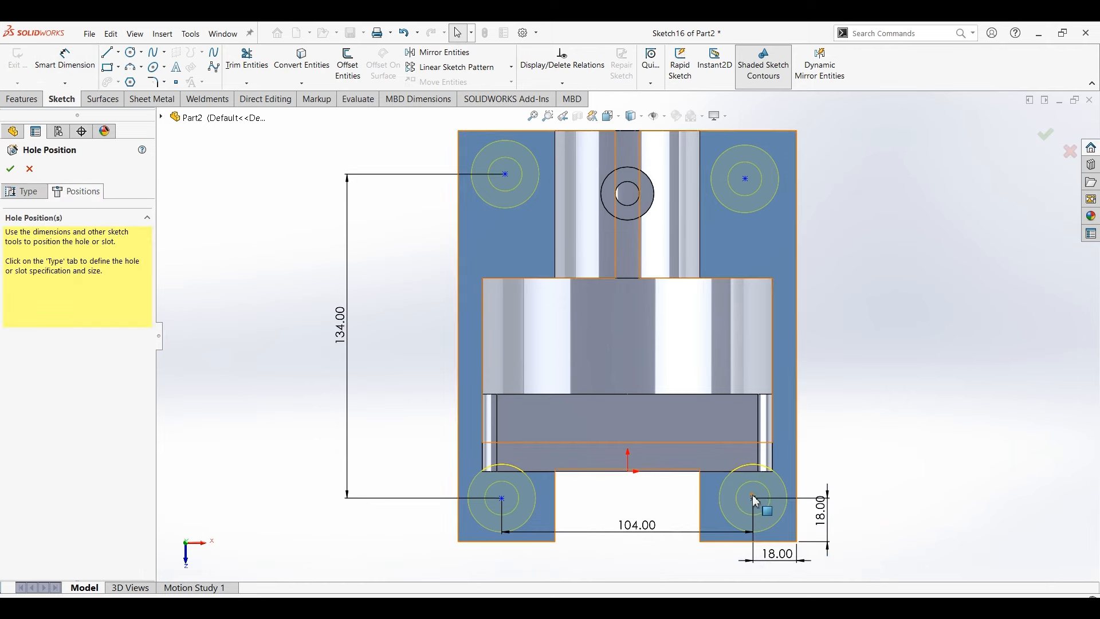
left_click(754, 499)
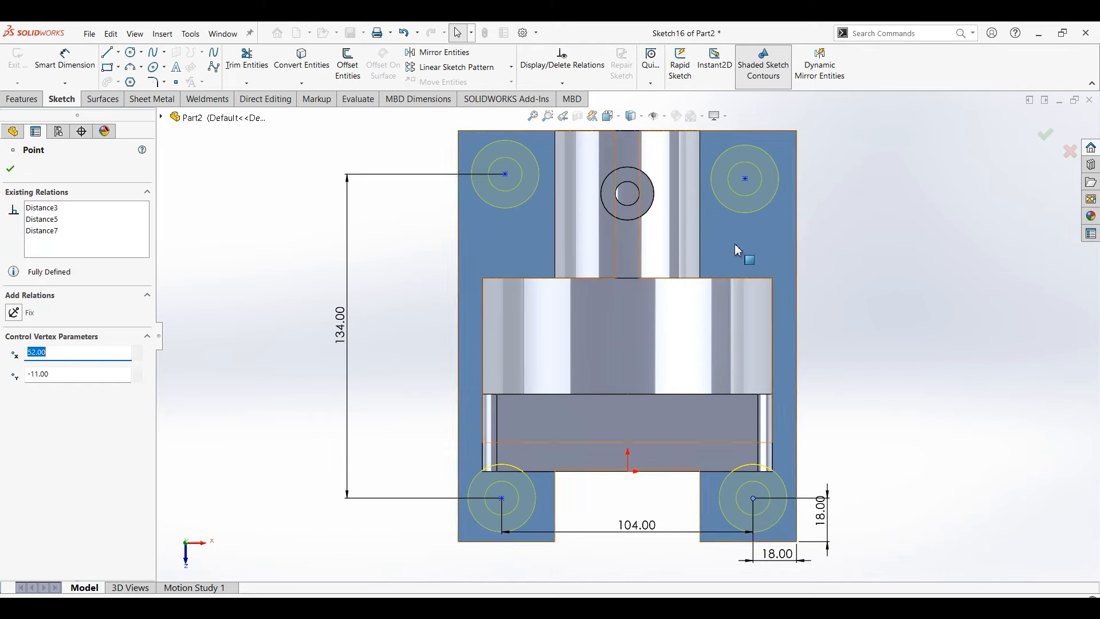
left_click(746, 179, "ctrl")
left_click(799, 128)
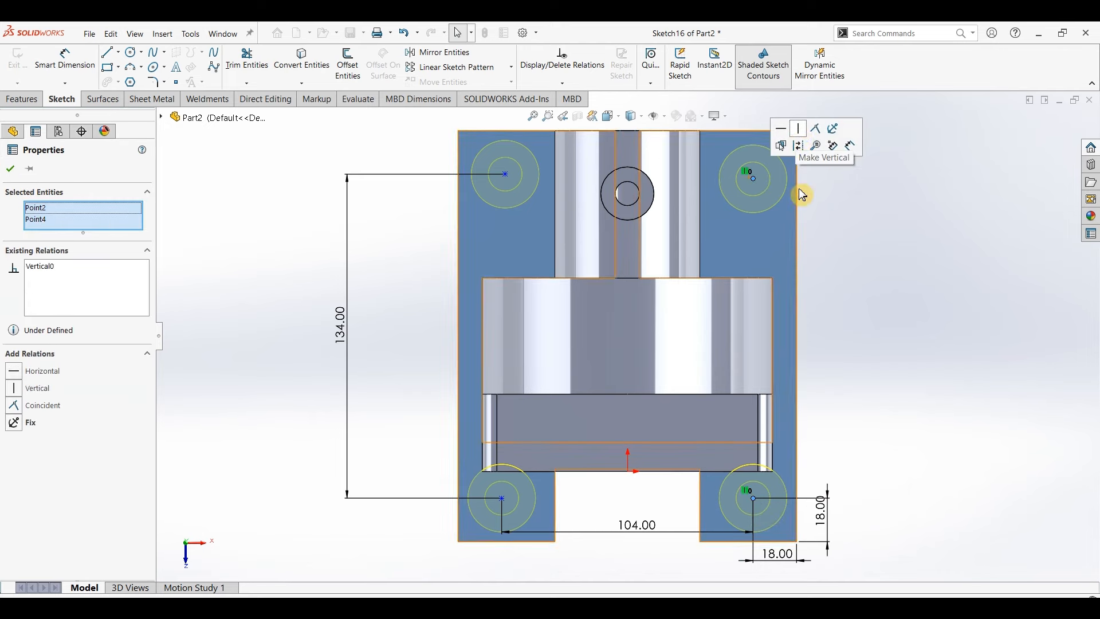
key("Escape")
Add a horizontal relation between the two front hole centres on the base plate.
left_click(503, 499)
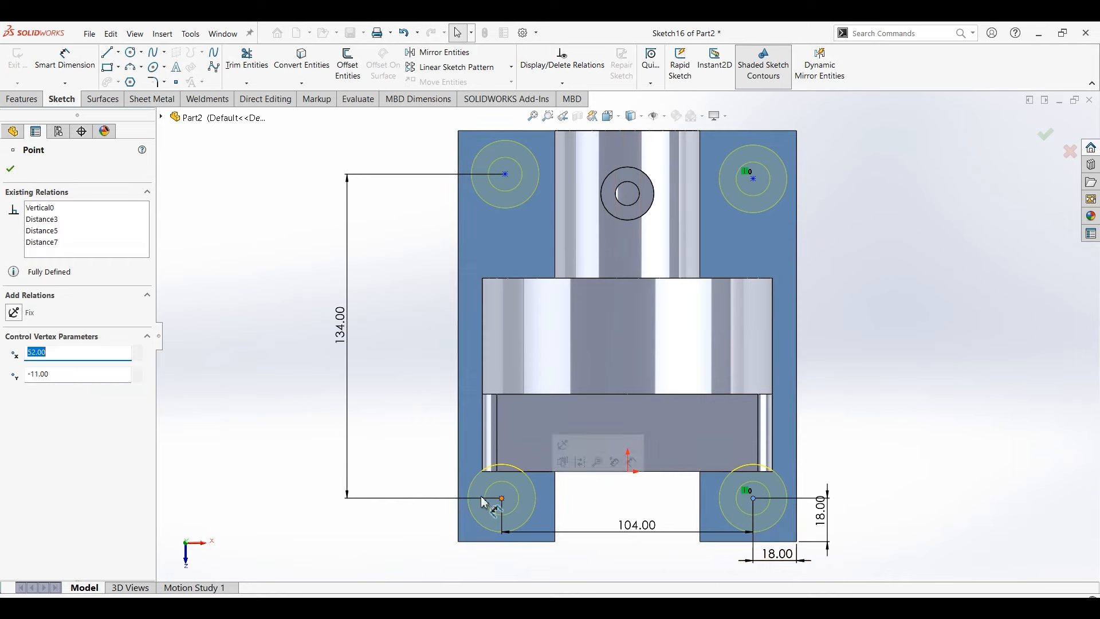
left_click(503, 499, "ctrl")
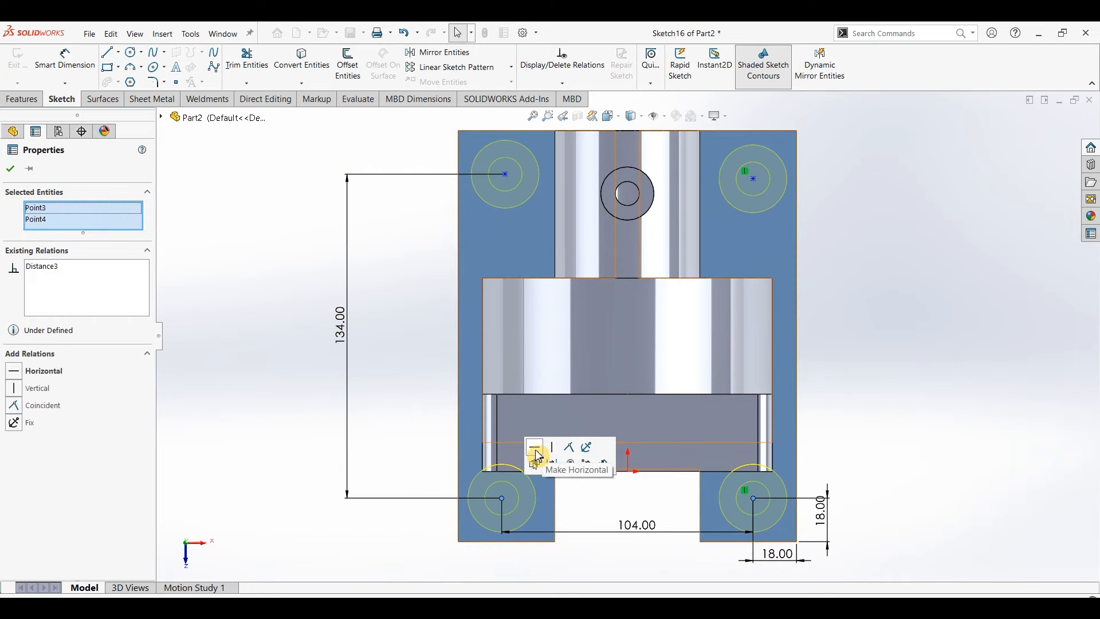
left_click(535, 450)
key("Escape")
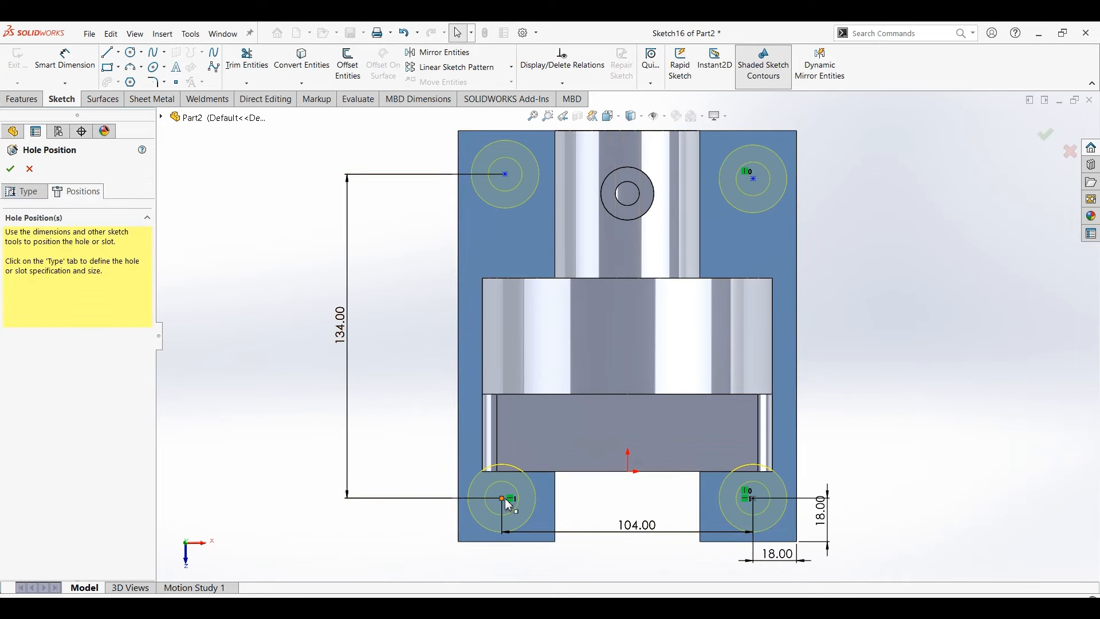
Add a vertical relation between the front-left and rear-left hole centres on the base plate.
left_click(506, 501)
left_click(504, 173, "ctrl")
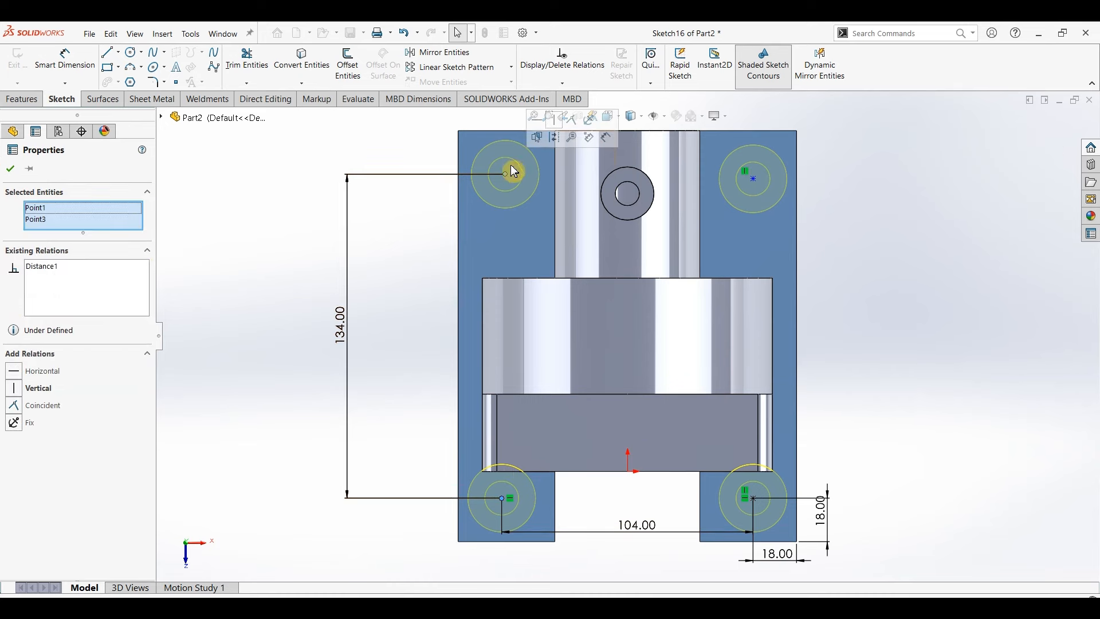
left_click(554, 137)
key("Escape")
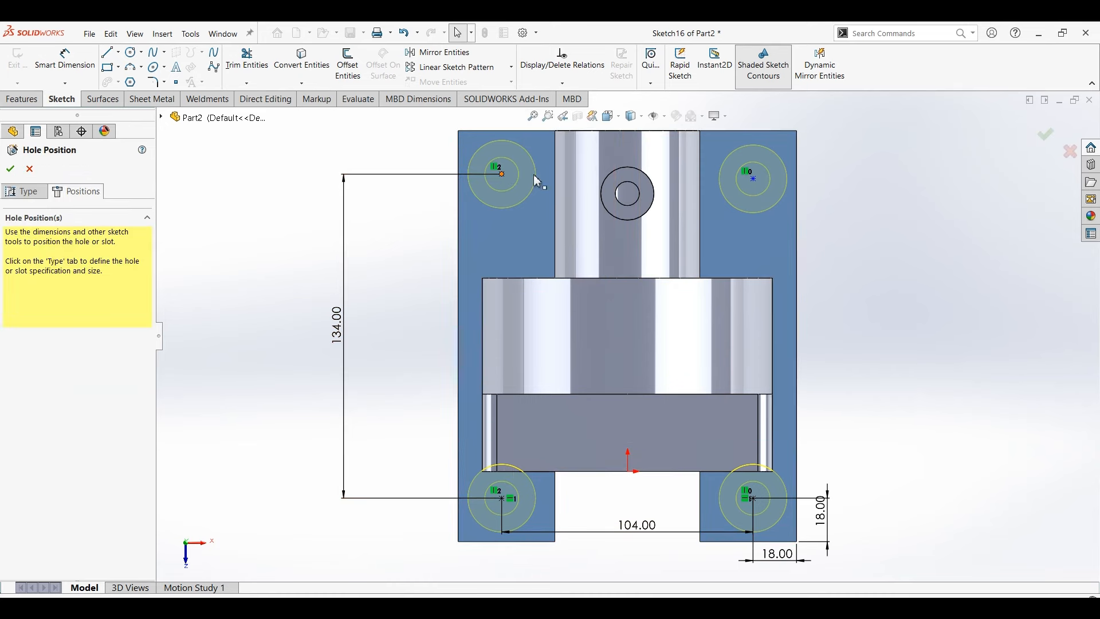
Add a horizontal relation between the two rear hole centres and finish the four counterbored holes, returning to the isometric view.
left_click(502, 173)
left_click(753, 179, "ctrl")
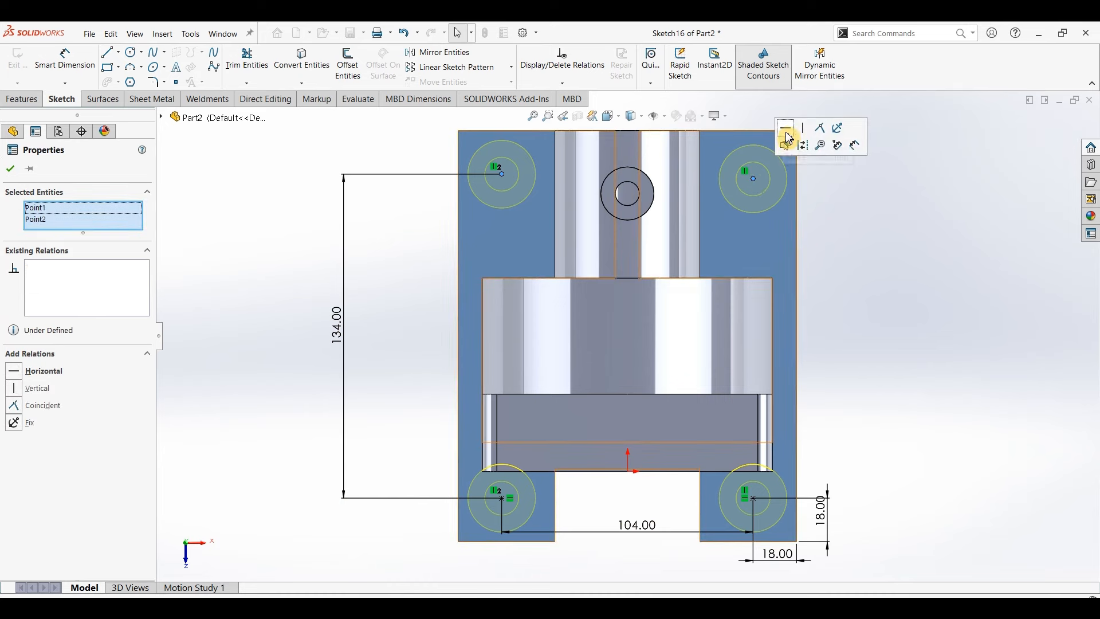
left_click(786, 131)
key("Escape")
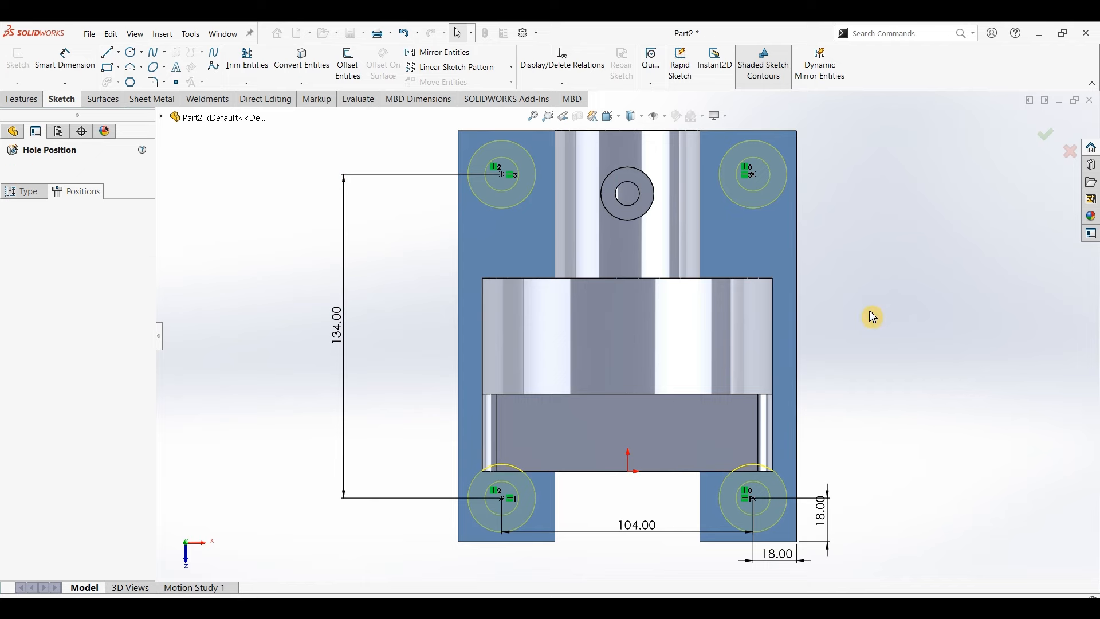
key("Return")
key("ctrl+7")
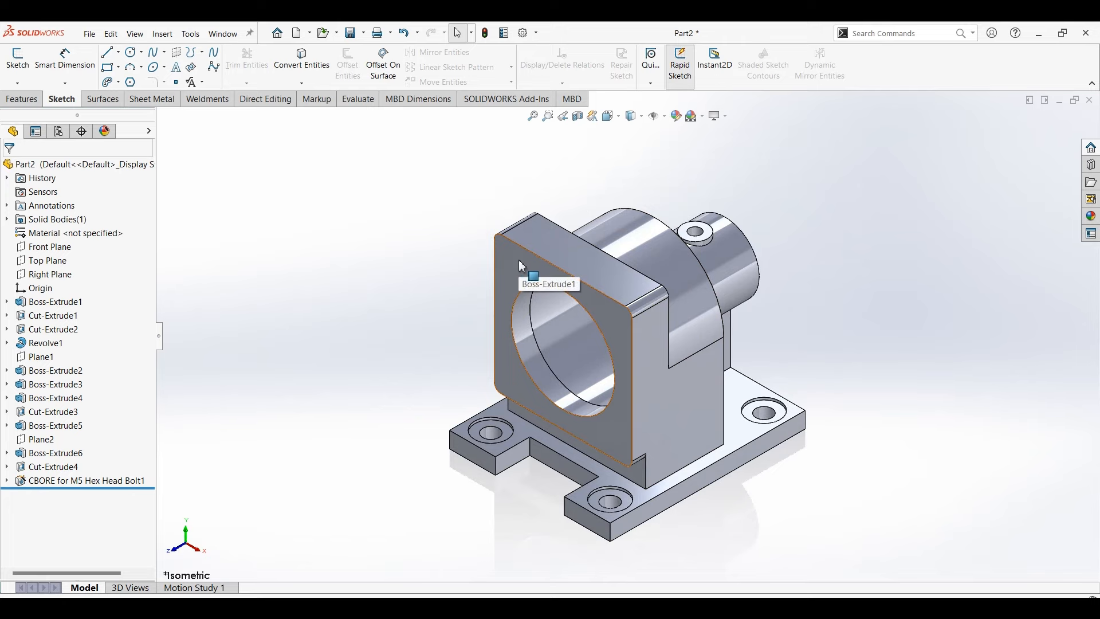
Check the PDF drawing and define an ANSI Metric dowel hole with custom sizing, 8.5 mm diameter and 10 mm blind depth.
left_click(547, 607)
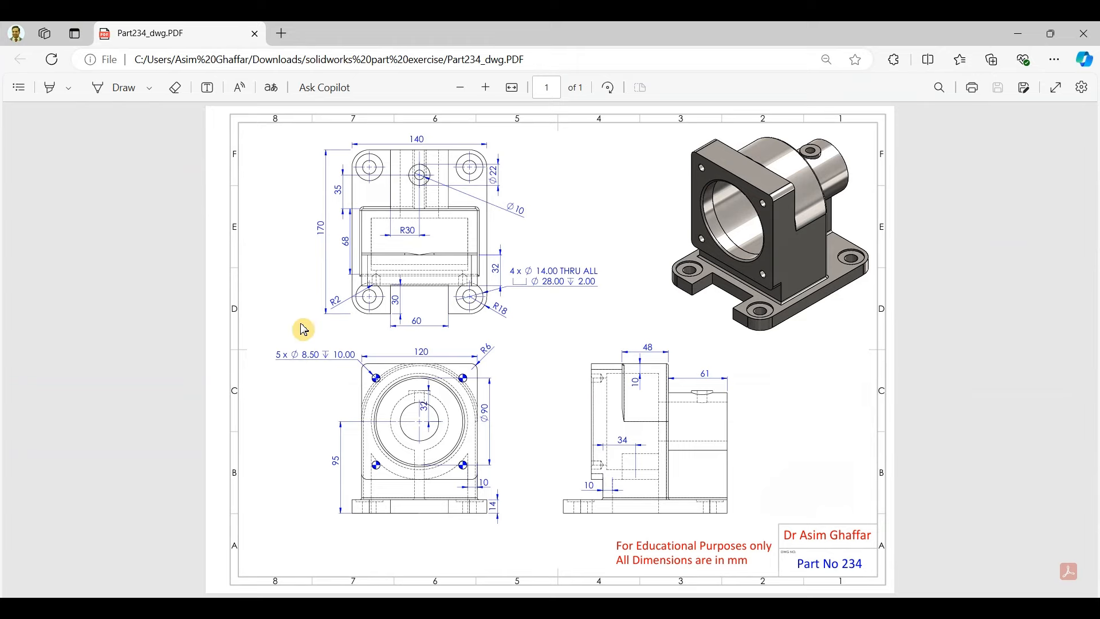
left_click(1019, 34)
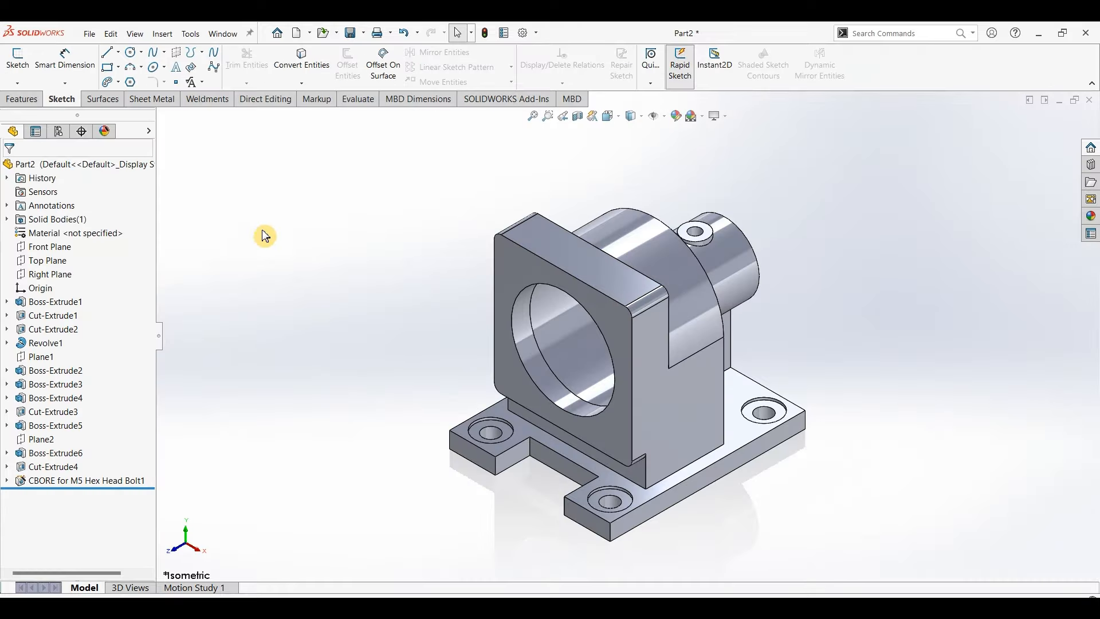
left_click(22, 99)
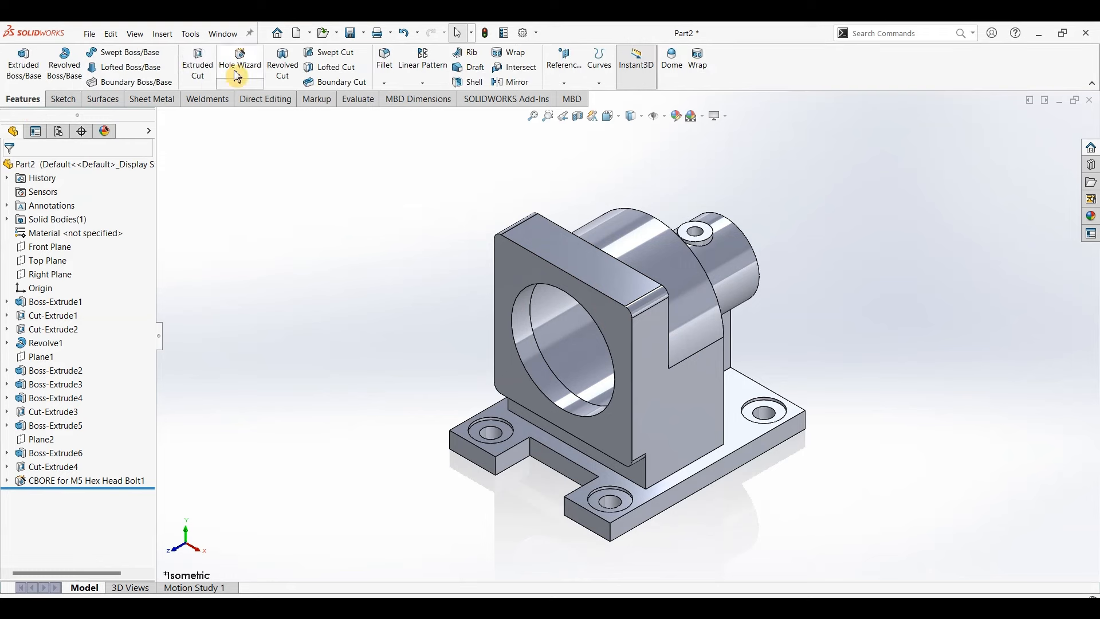
left_click(240, 59)
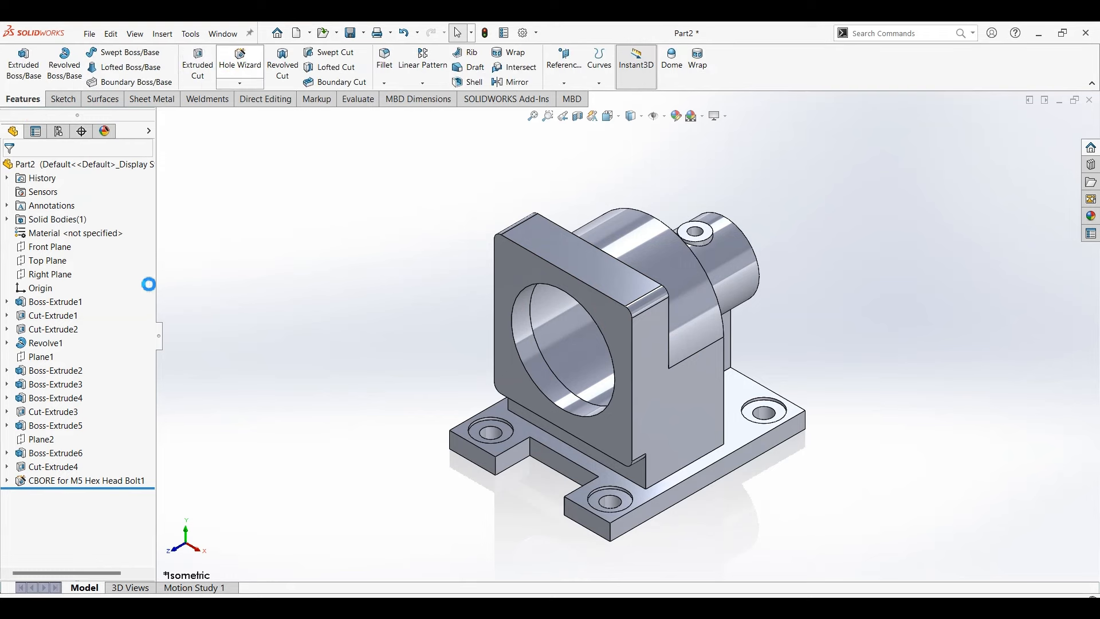
left_click(88, 299)
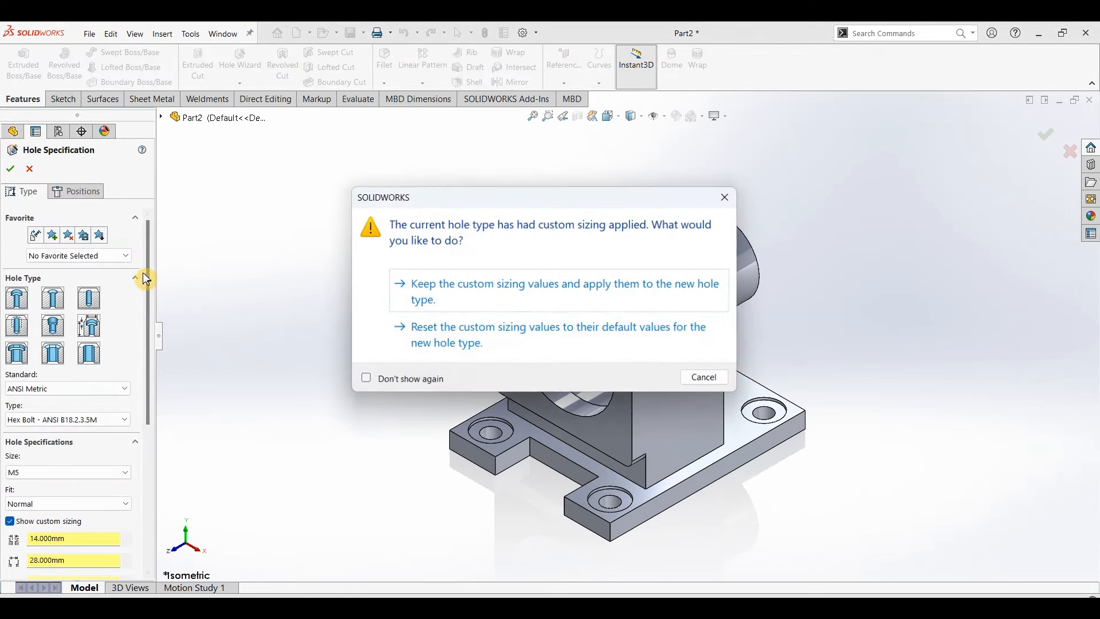
left_click(401, 285)
left_click_drag(149, 290, 149, 350)
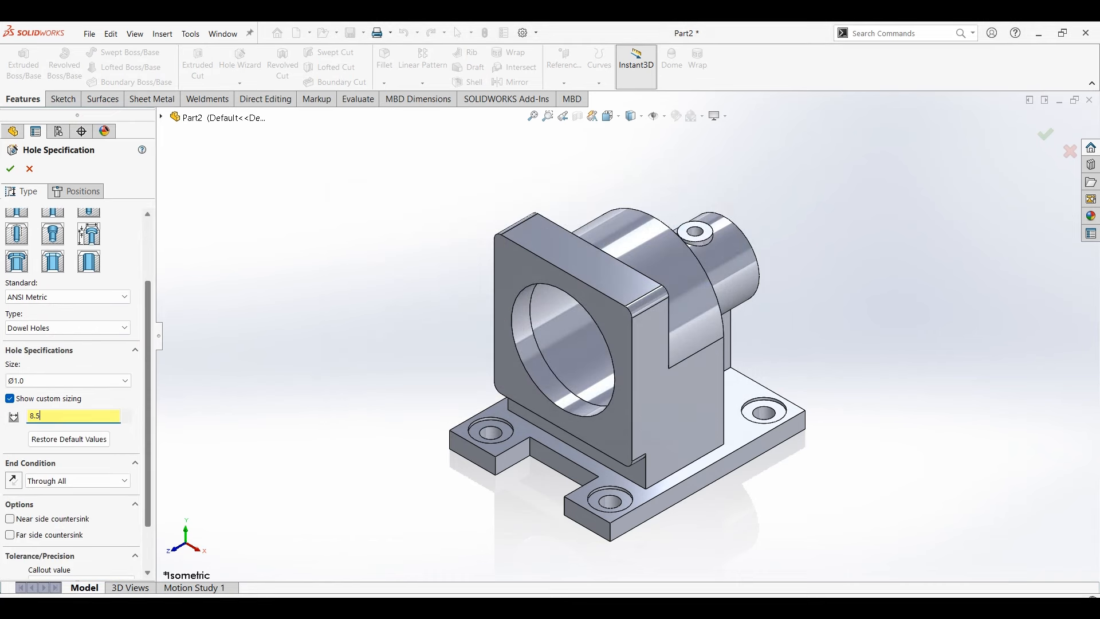
left_click(46, 482)
left_click(64, 503)
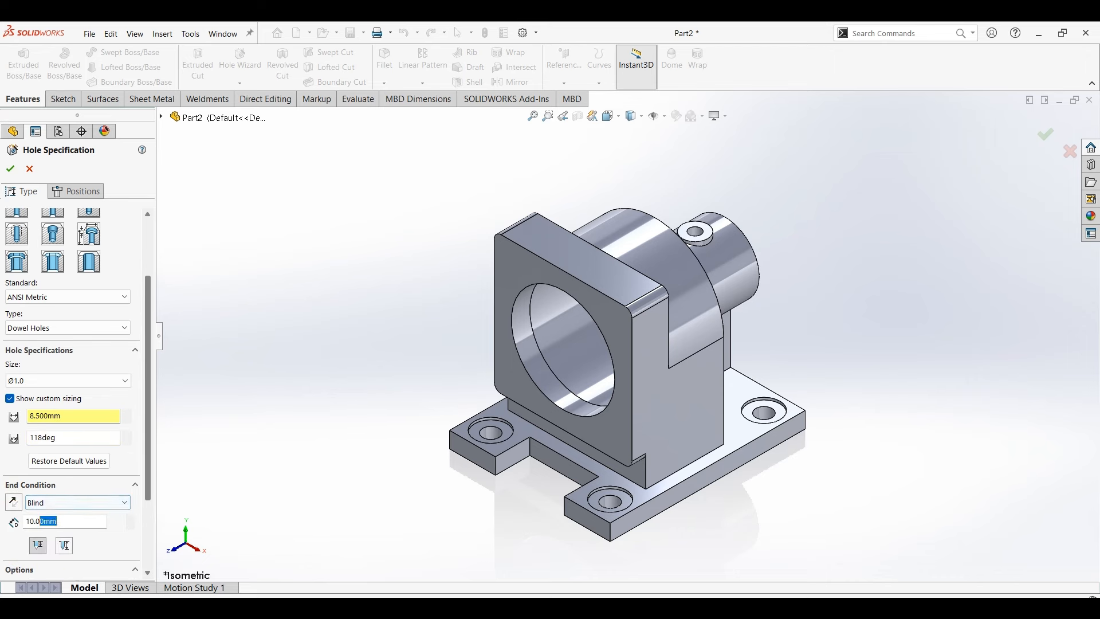
left_click_drag(40, 522, 24, 521)
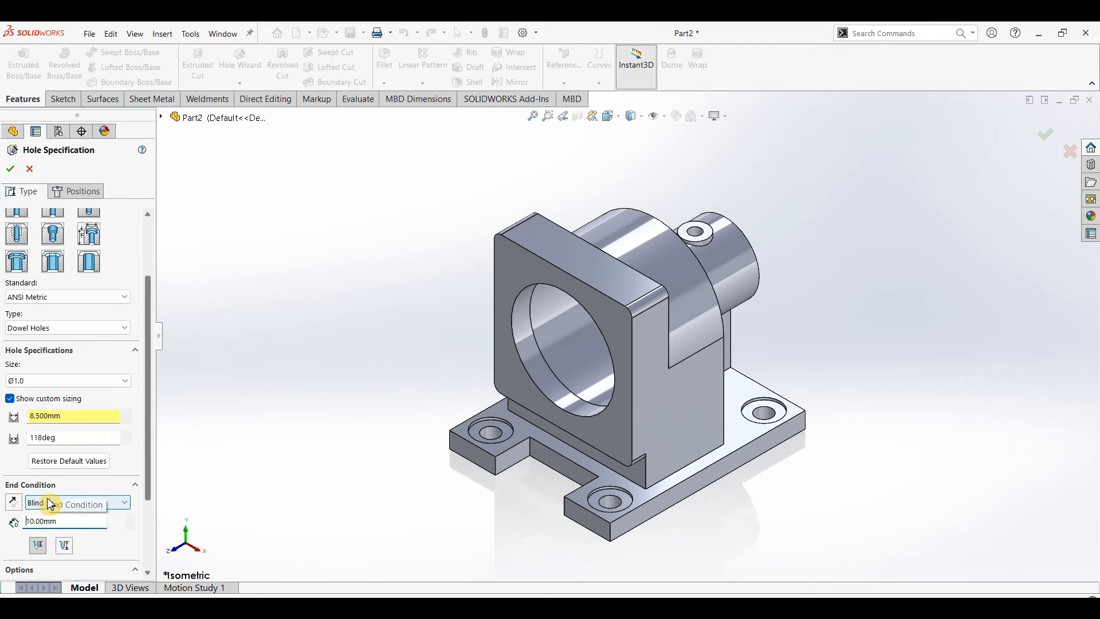
Place four hole positions on the housing's square front face, one near each corner around the bore.
left_click(91, 195)
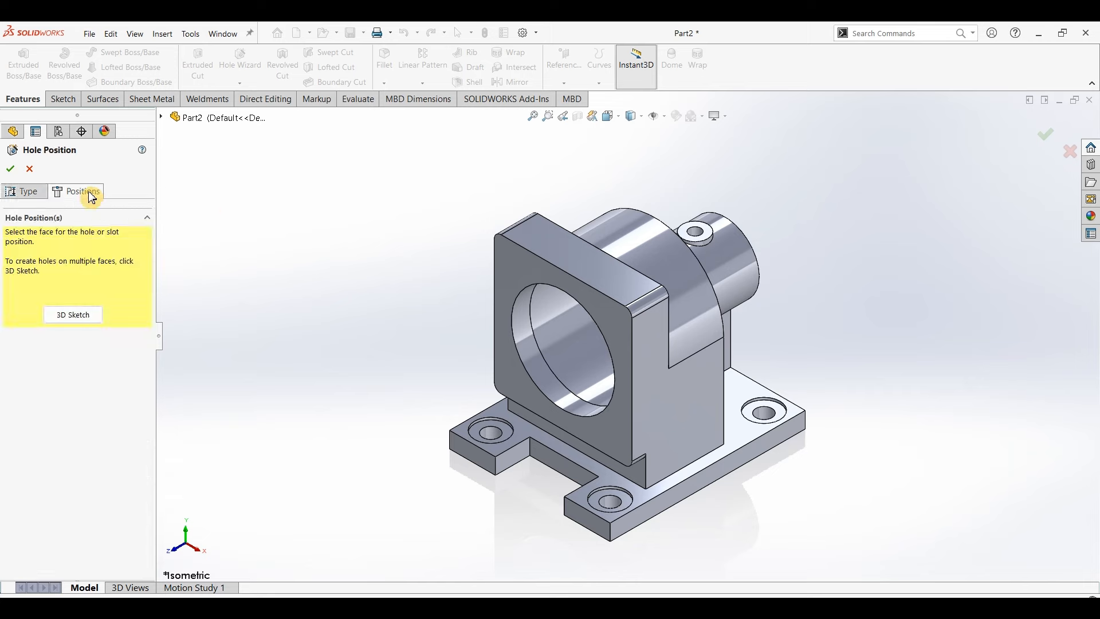
left_click(510, 264)
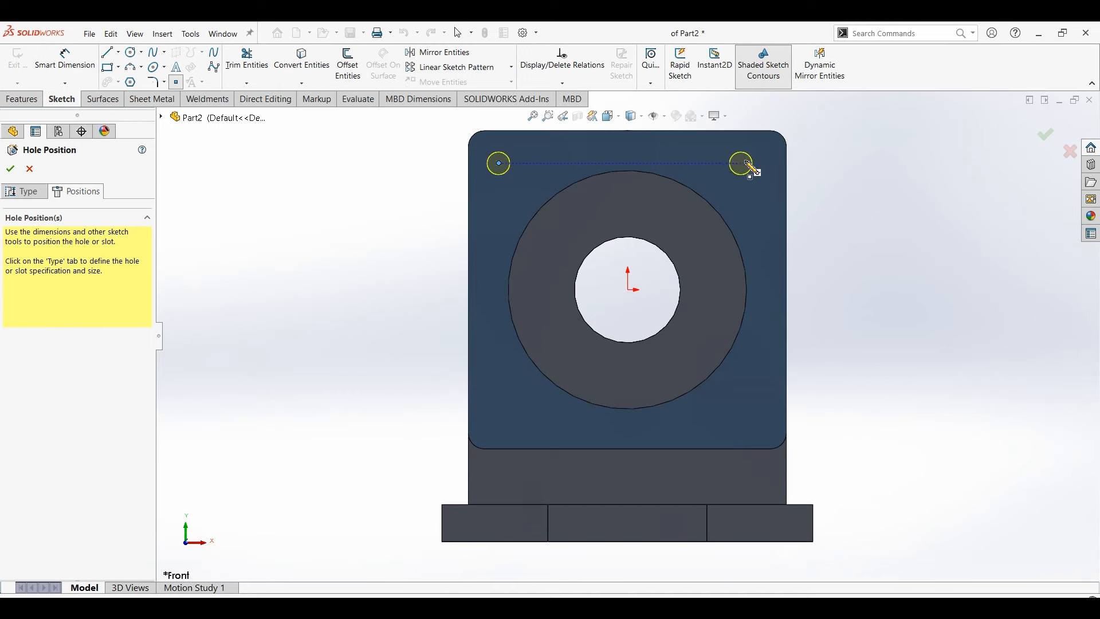
left_click(750, 418)
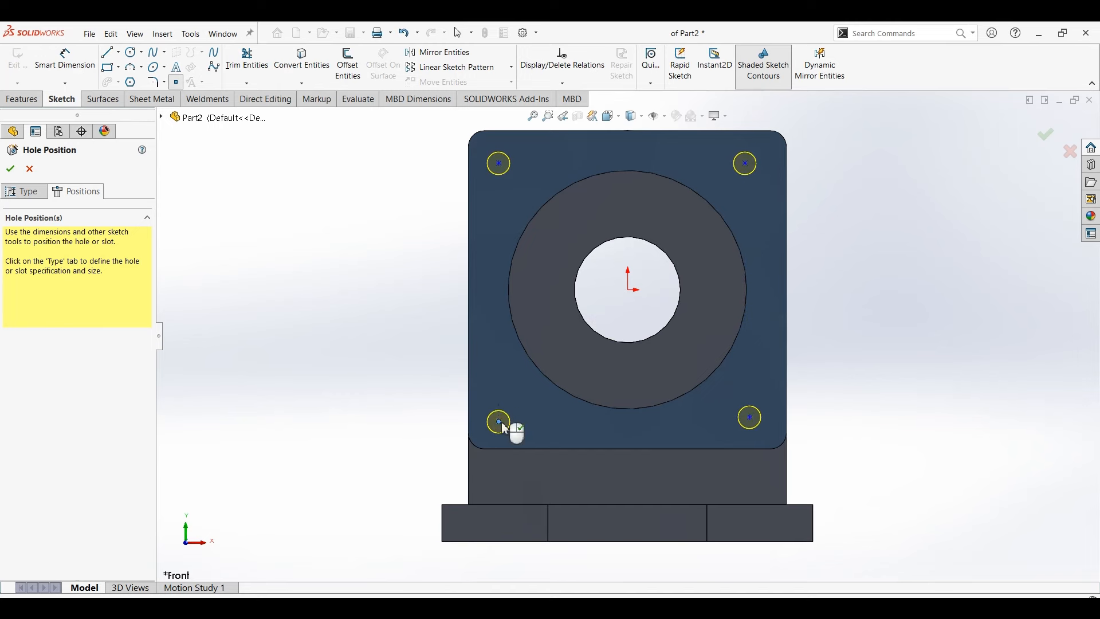
left_click(500, 423)
Set the vertical spacing between the two left-hand hole centres on the front face to 90 mm.
left_click(65, 60)
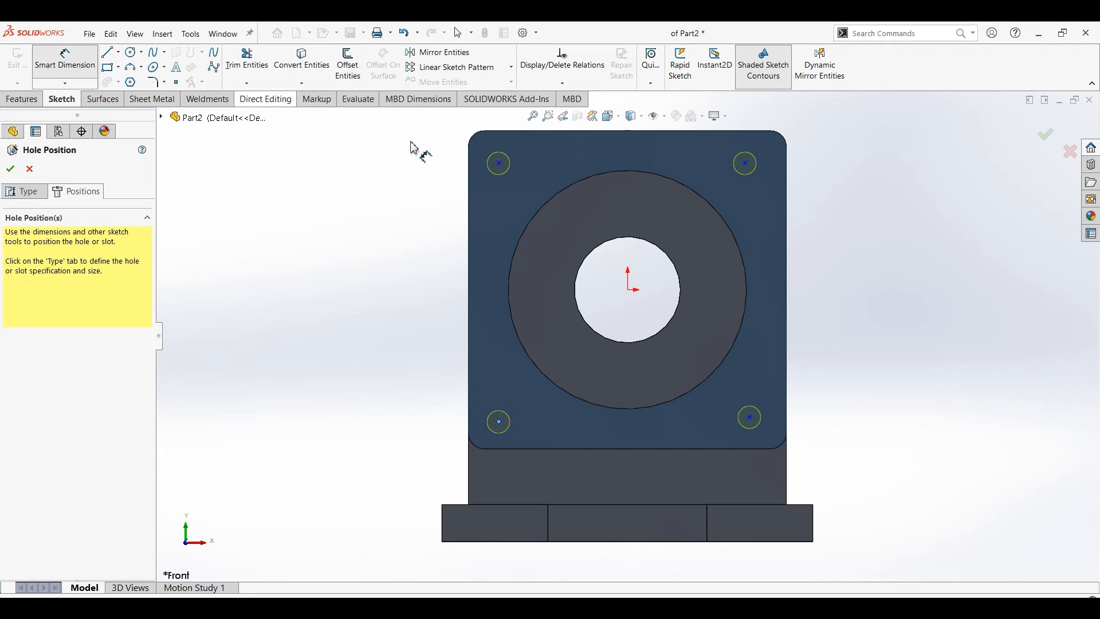
left_click(499, 164)
left_click(500, 422)
left_click(422, 295)
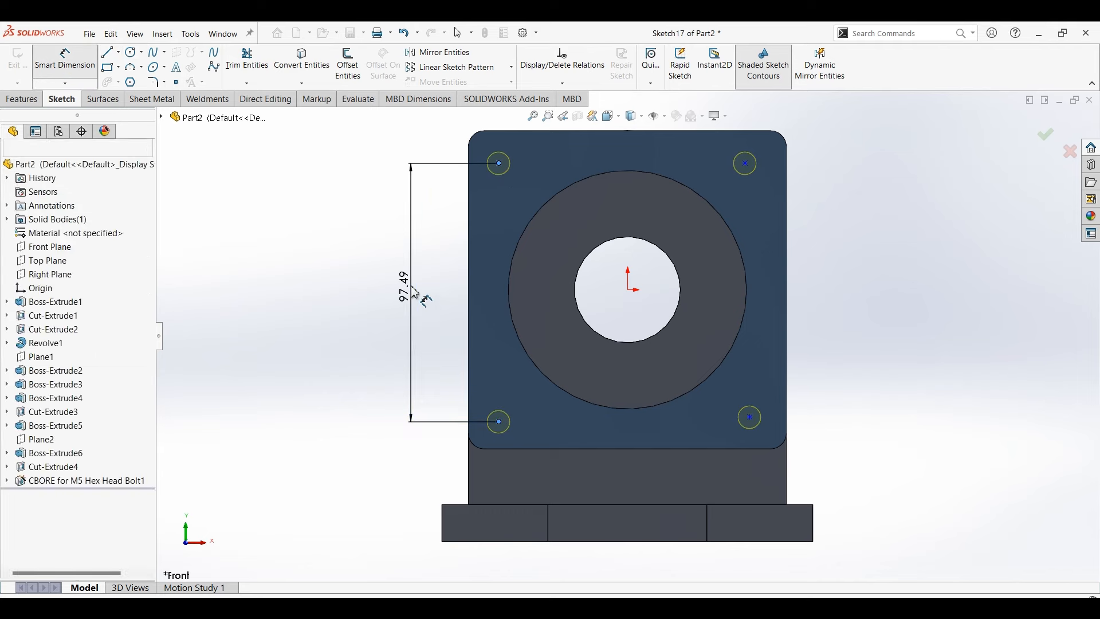
type("90")
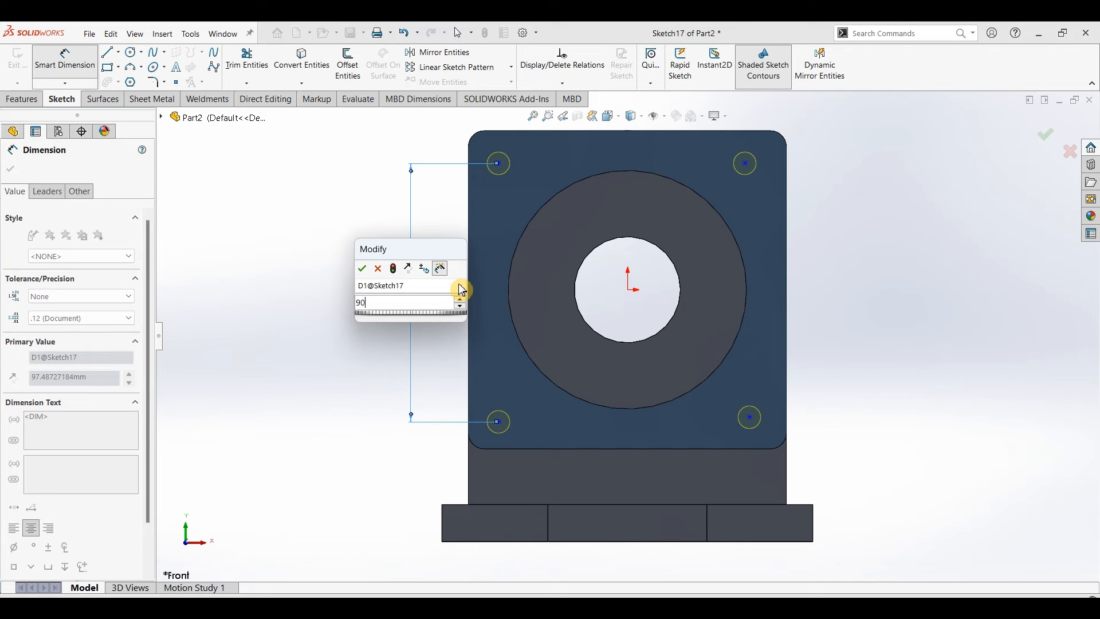
key("Return")
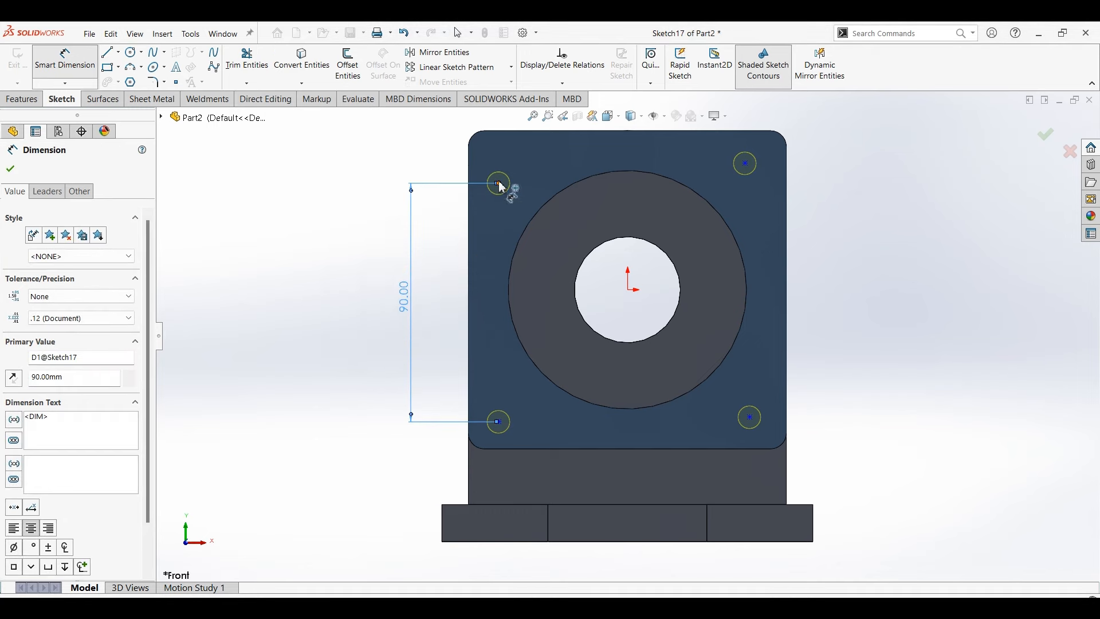
Set the horizontal spacing between the two upper hole centres on the front face to 90 mm.
left_click(499, 184)
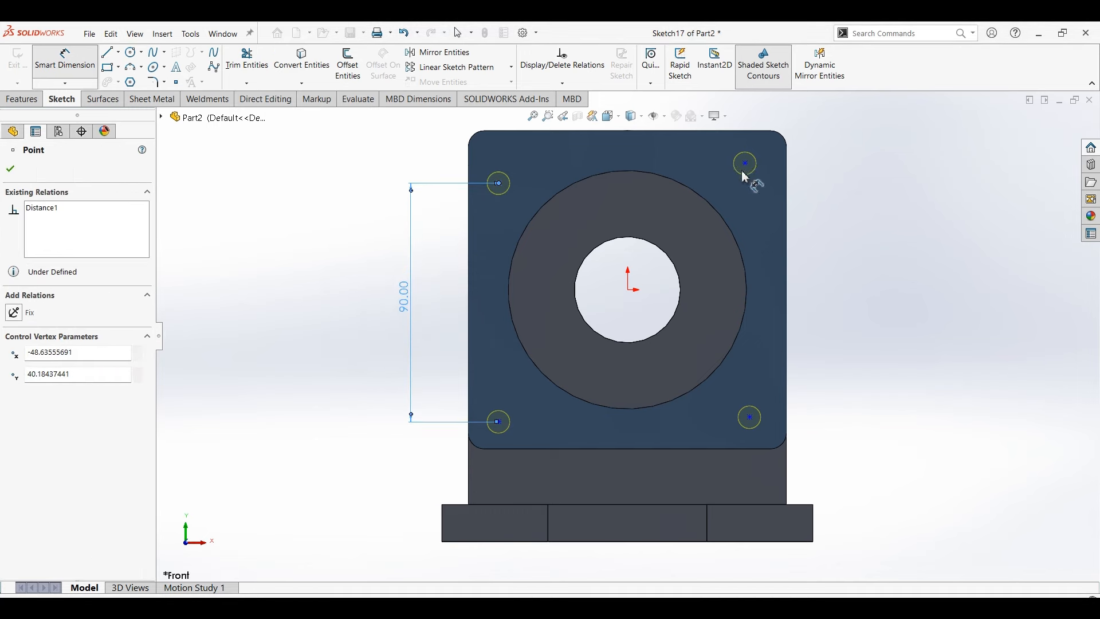
left_click(746, 165)
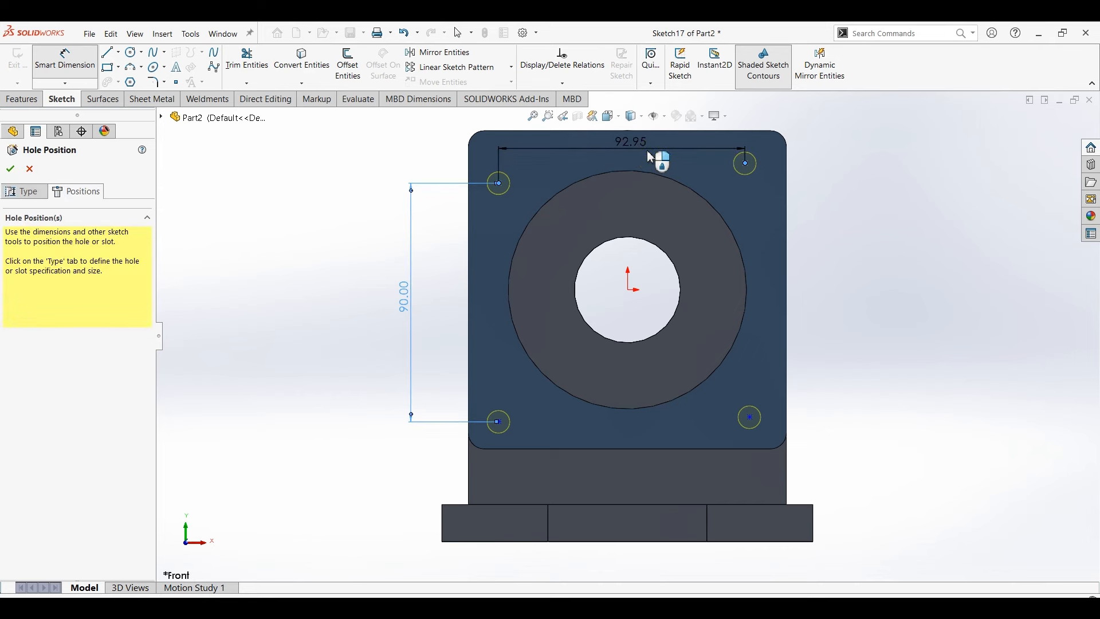
left_click(651, 158)
type("90.00mm")
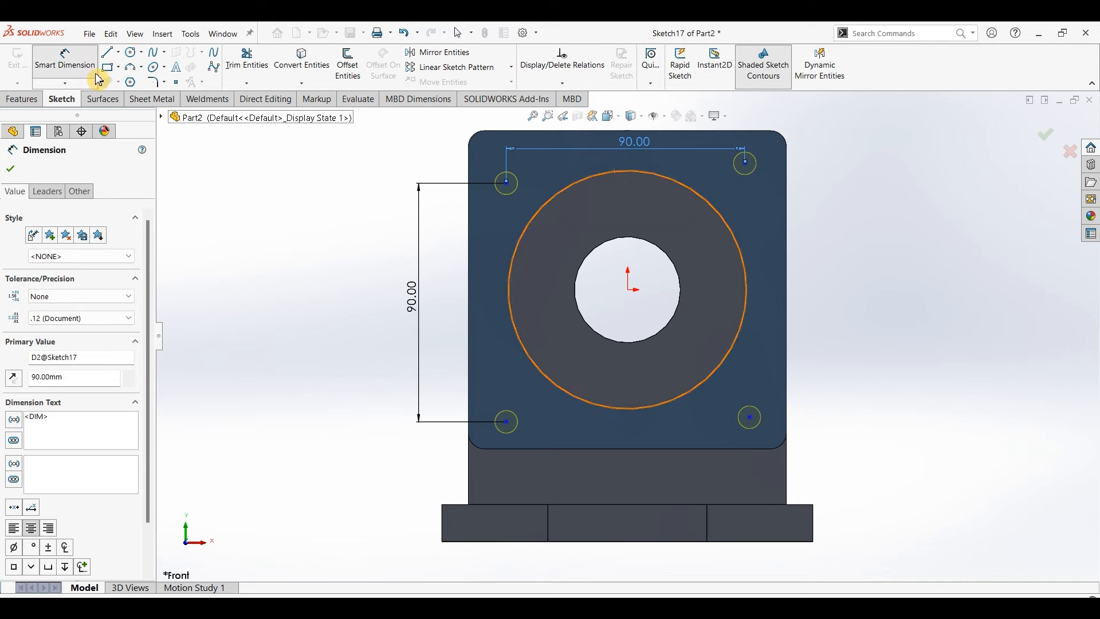
Set the upper-left hole's centre 15 mm from the front face's left side edge.
left_click(510, 186)
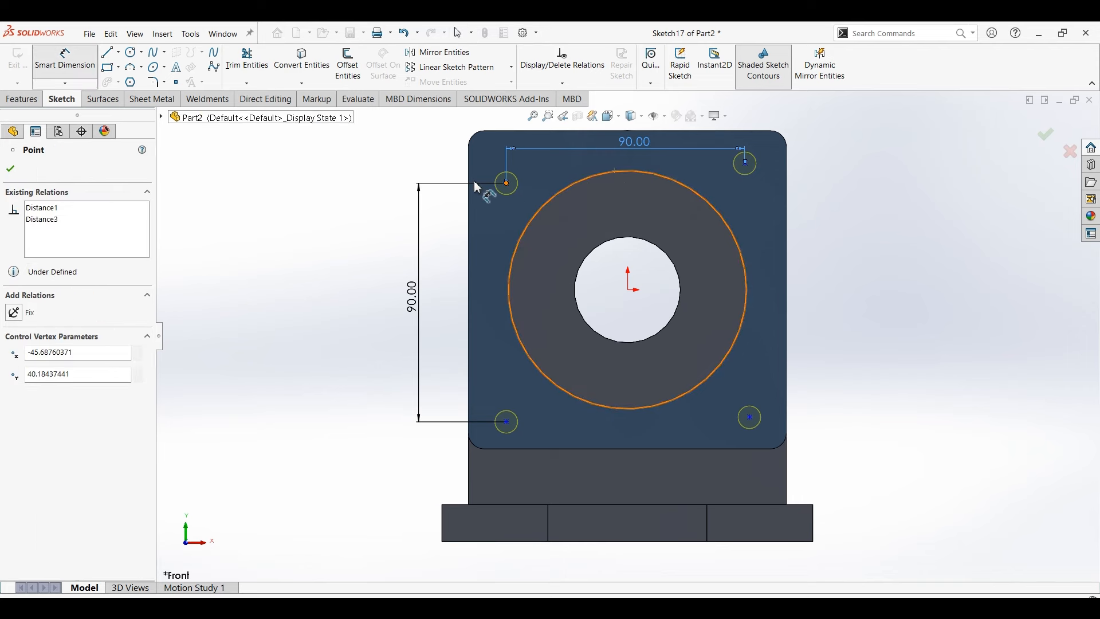
left_click(490, 158)
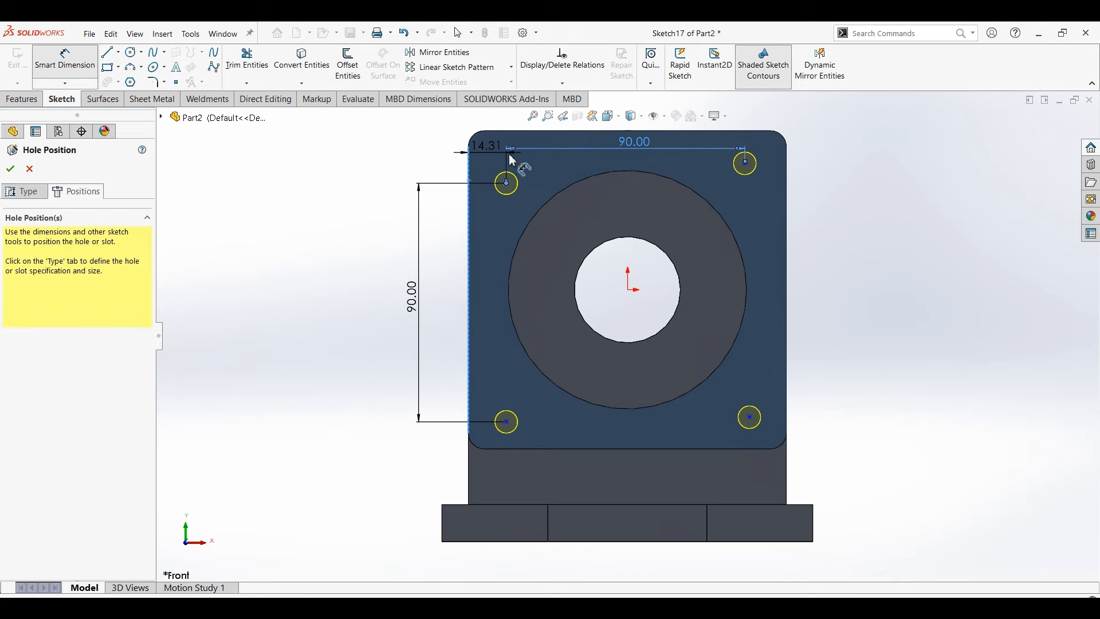
type("15")
key("Return")
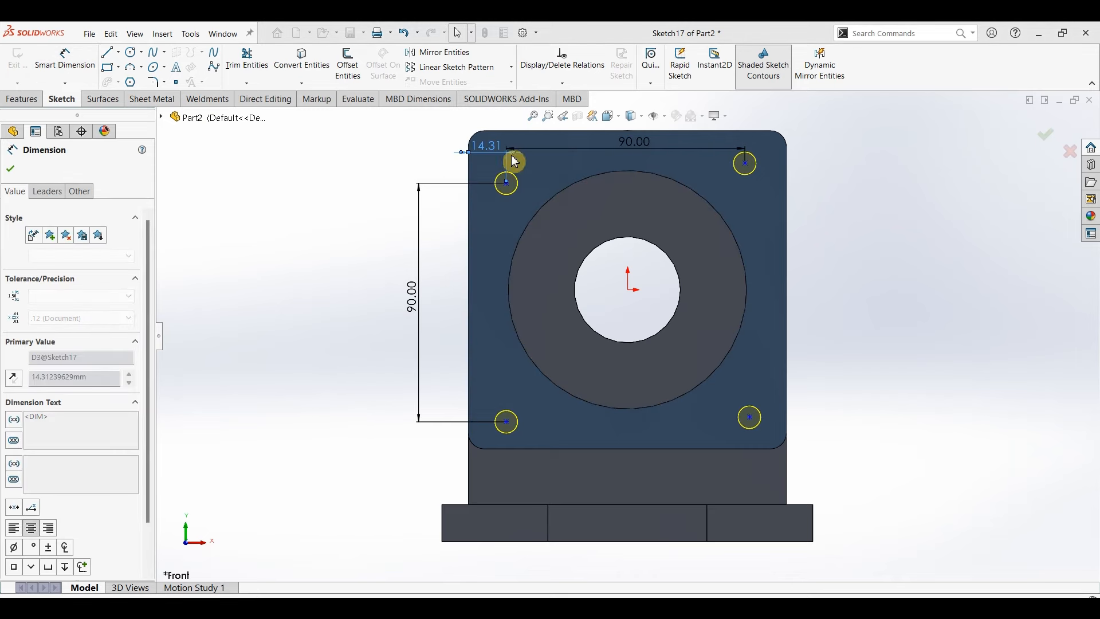
Set the upper-left hole's centre 15 mm from the front face's top edge.
left_click(508, 183)
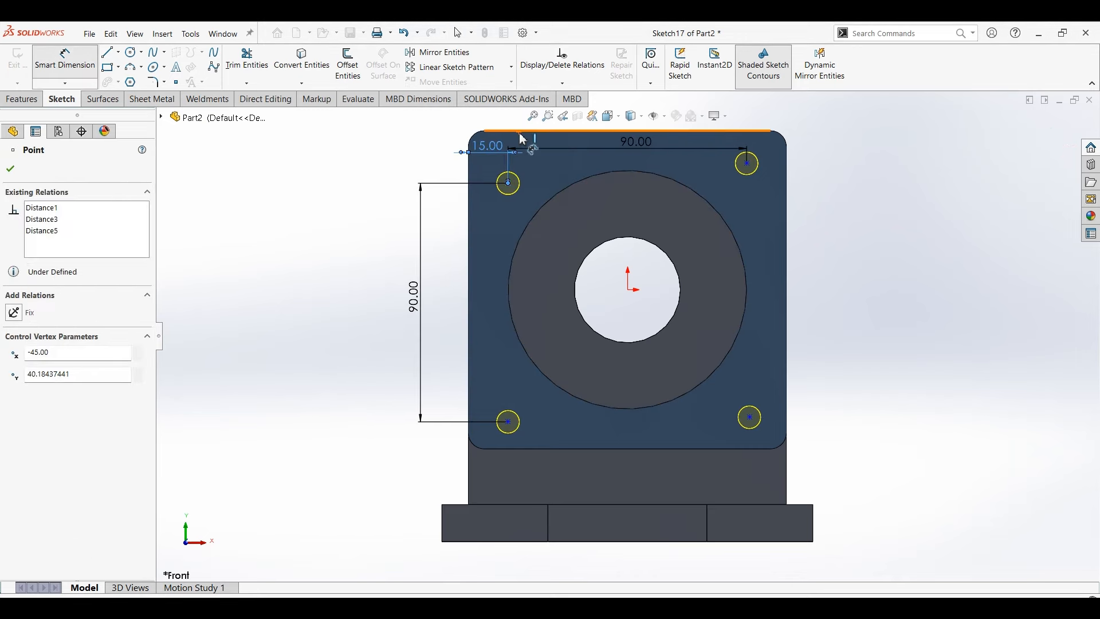
left_click(519, 132)
left_click(429, 154)
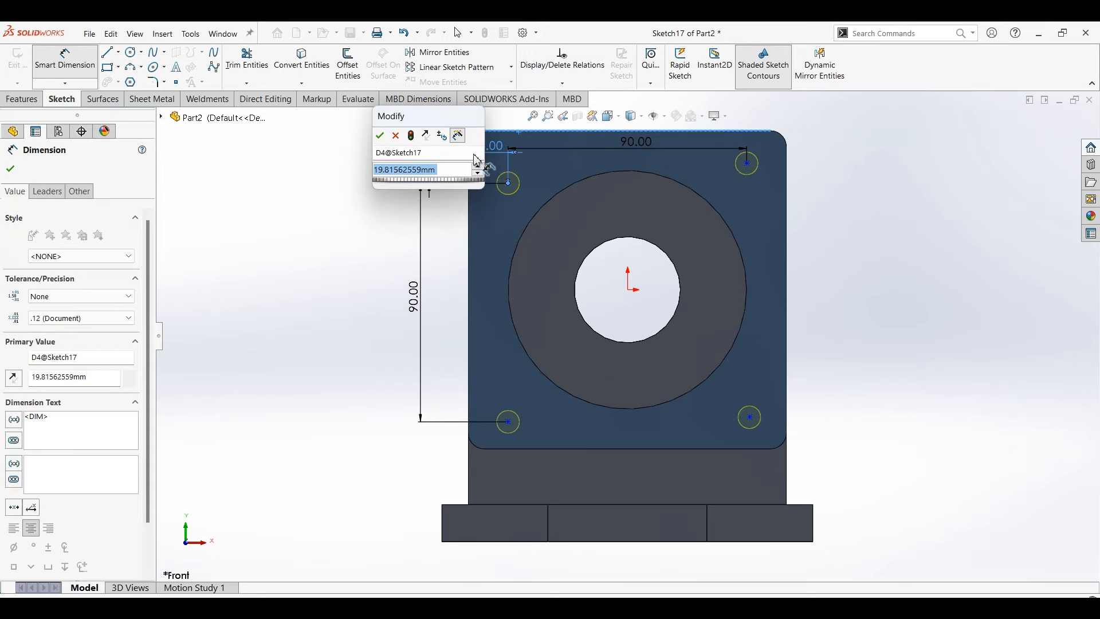
type("15")
key("Return")
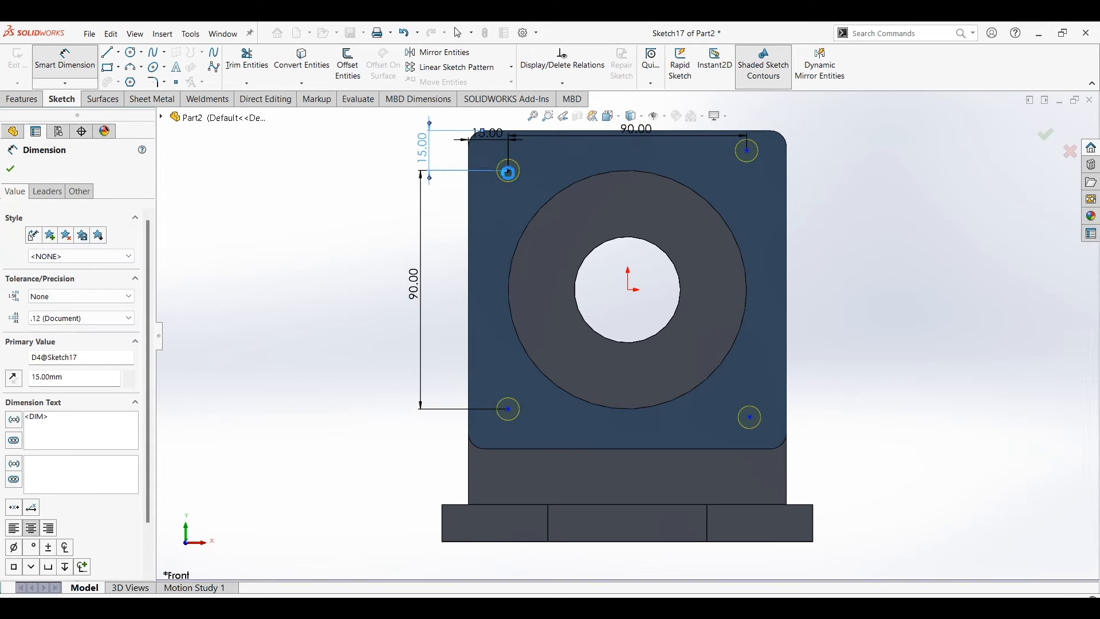
Add Horizontal relations between the two upper hole centres and between the two lower hole centres on the front face.
key("Escape")
left_click(509, 170)
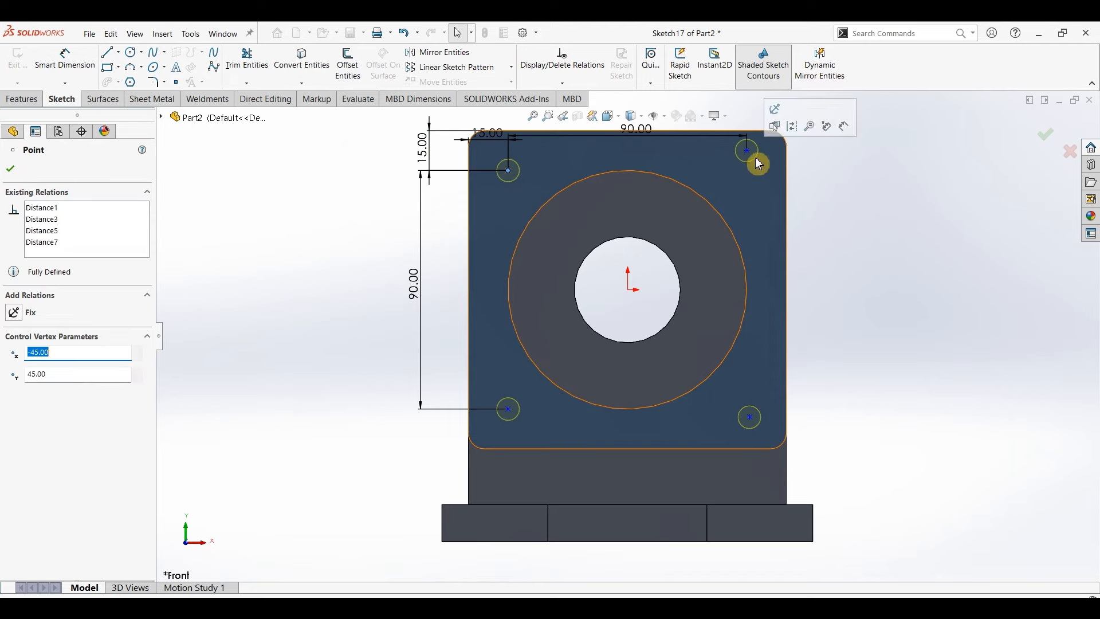
left_click(747, 150, "ctrl")
left_click(782, 118)
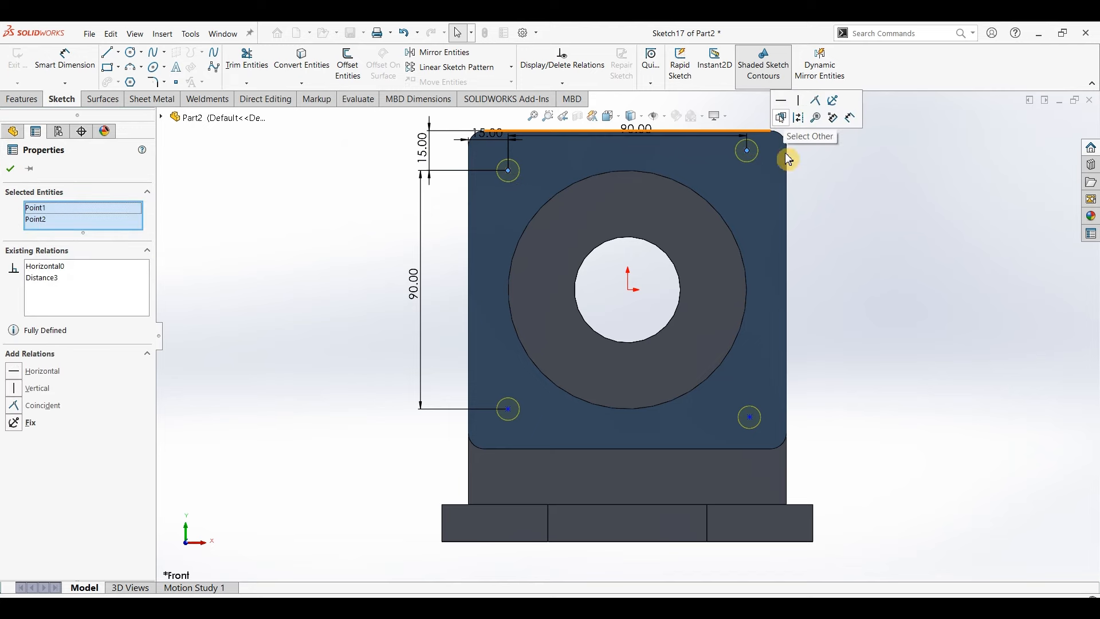
key("Escape")
left_click(508, 409)
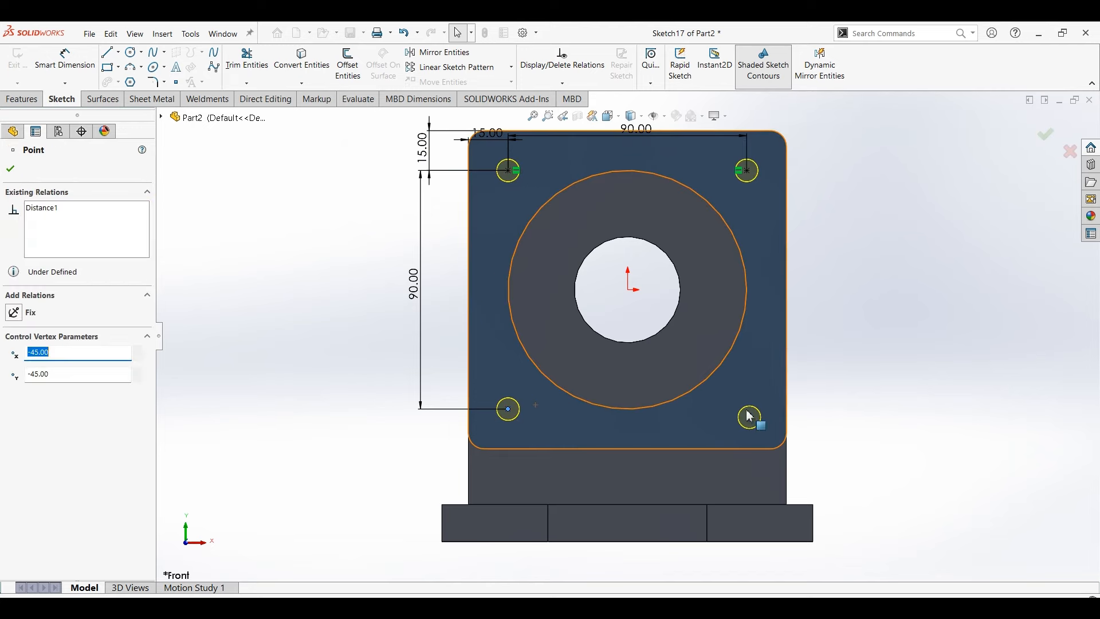
left_click(751, 418, "ctrl")
left_click(791, 371)
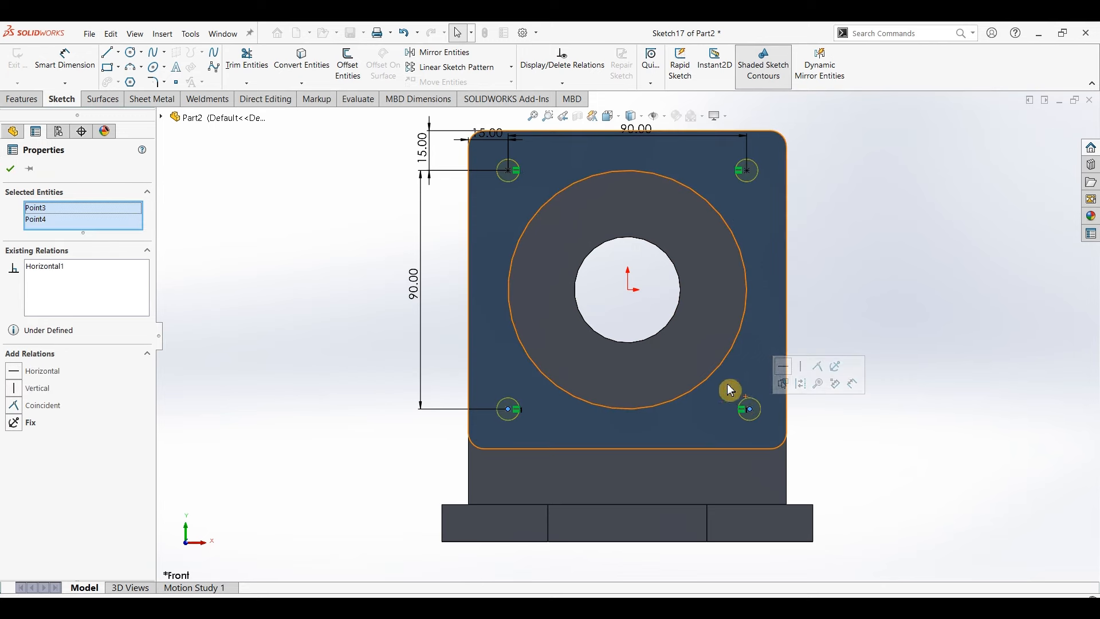
Add Vertical relations to the right-hand and left-hand pairs of hole centres, and complete the hole feature.
key("Escape")
left_click(751, 410)
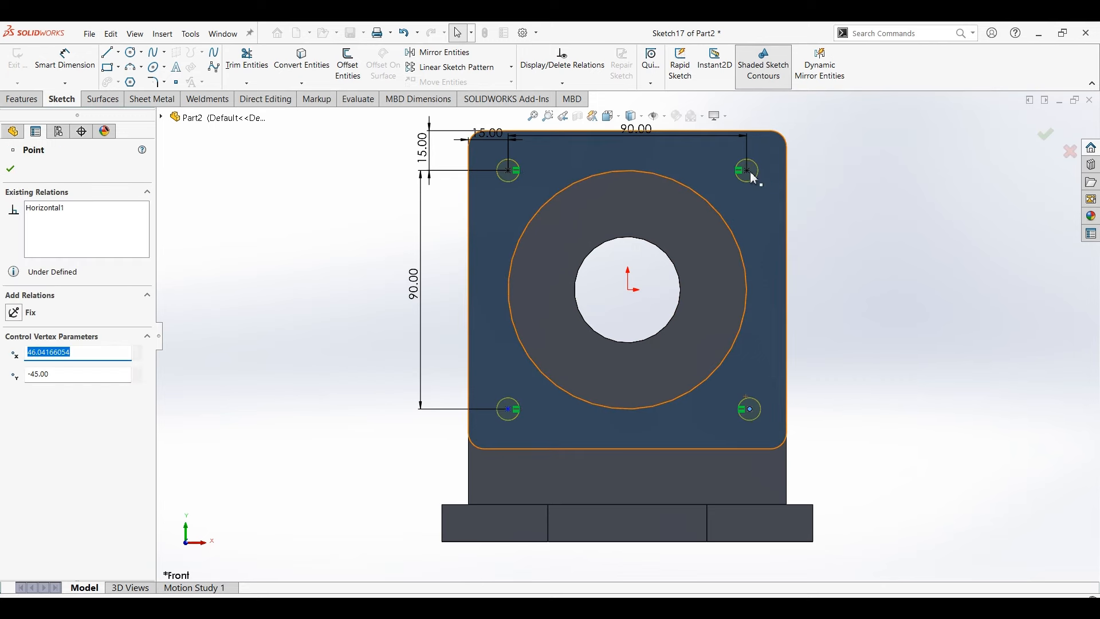
left_click(747, 170, "ctrl")
left_click(796, 133)
key("Escape")
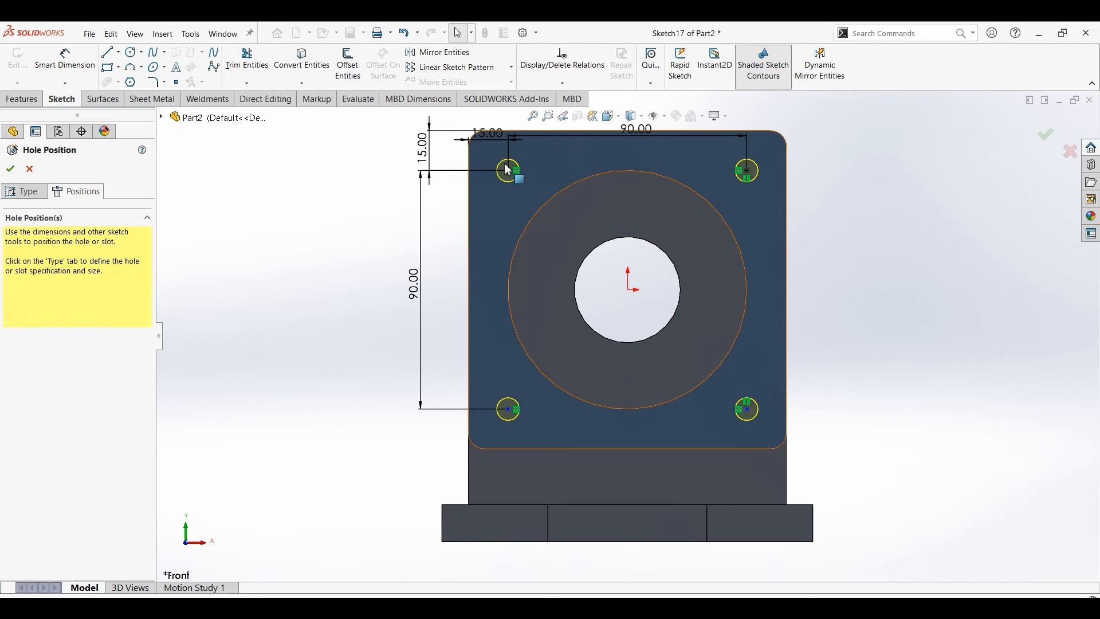
left_click(508, 411)
left_click(509, 170, "ctrl")
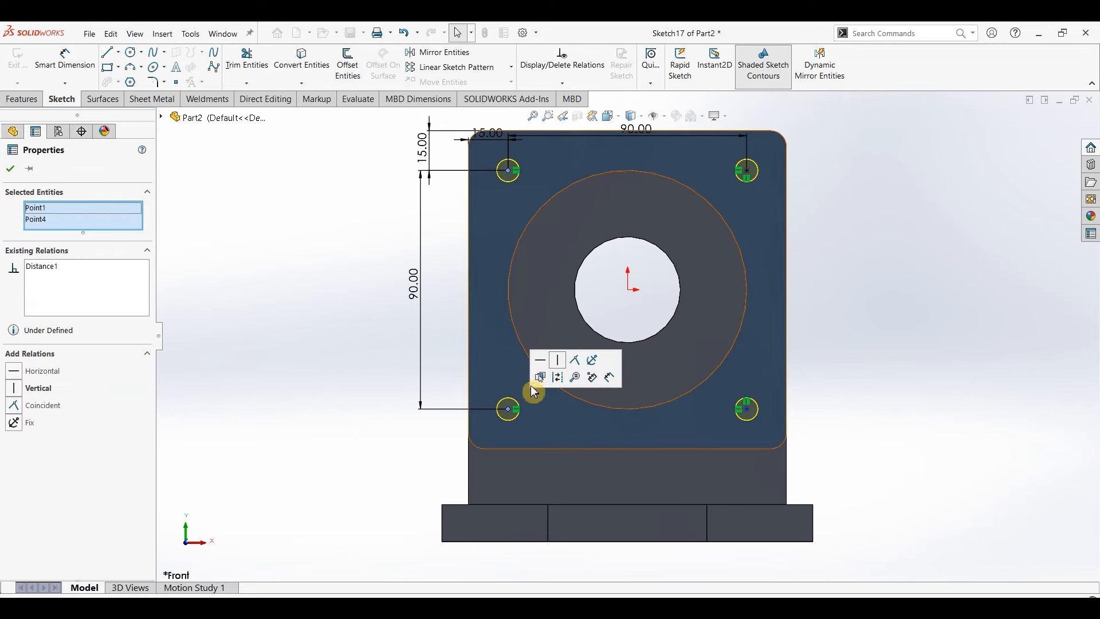
left_click(567, 369)
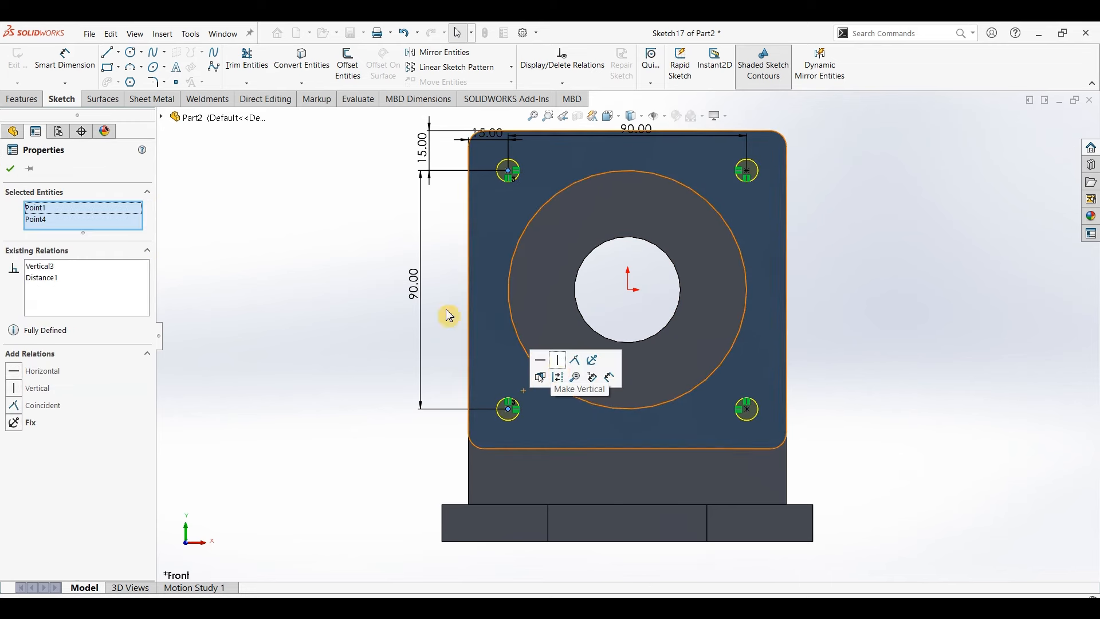
left_click(10, 170)
left_click(9, 170)
Fillet the four vertical outer corner edges of the base plate with an 18 mm radius.
key("ctrl+7")
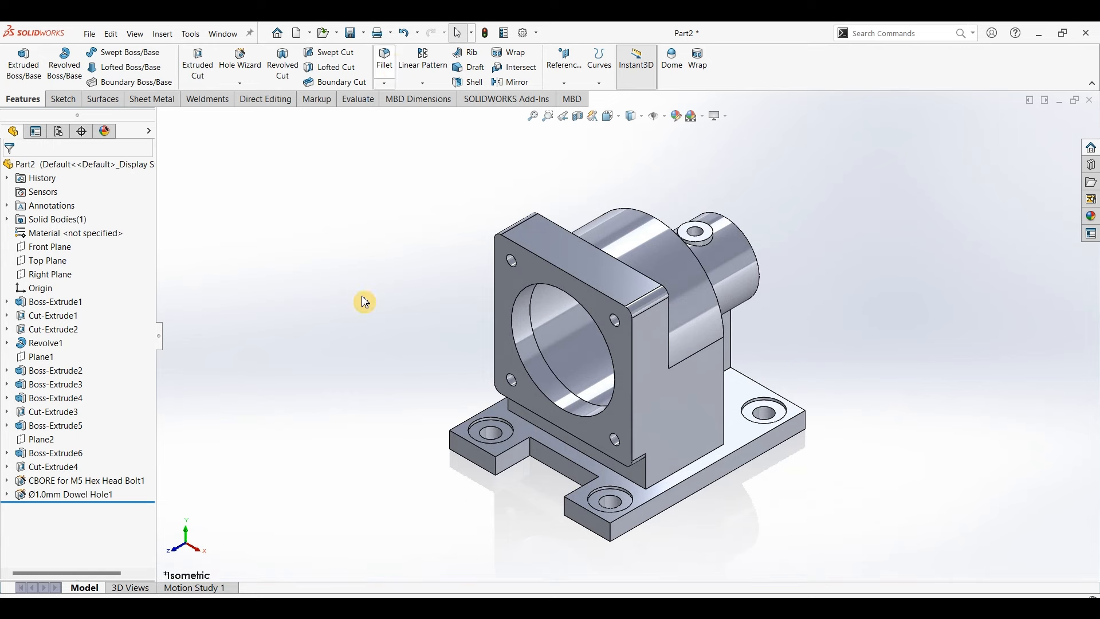
type("18")
left_click(450, 441)
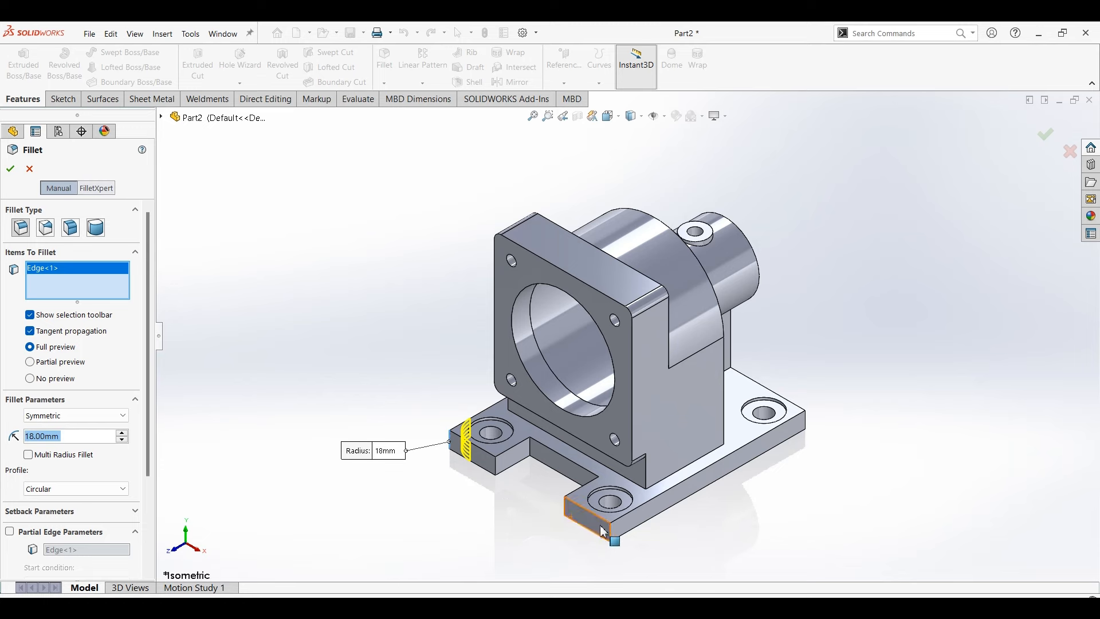
left_click(612, 536)
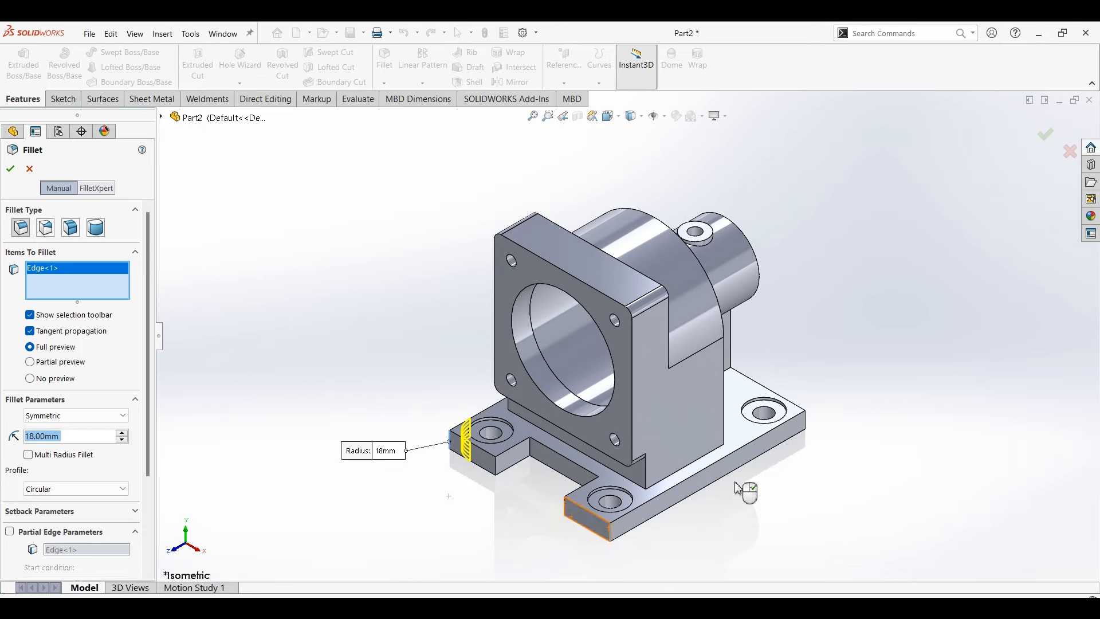
left_click(807, 410)
middle_click_drag(791, 329, 796, 280)
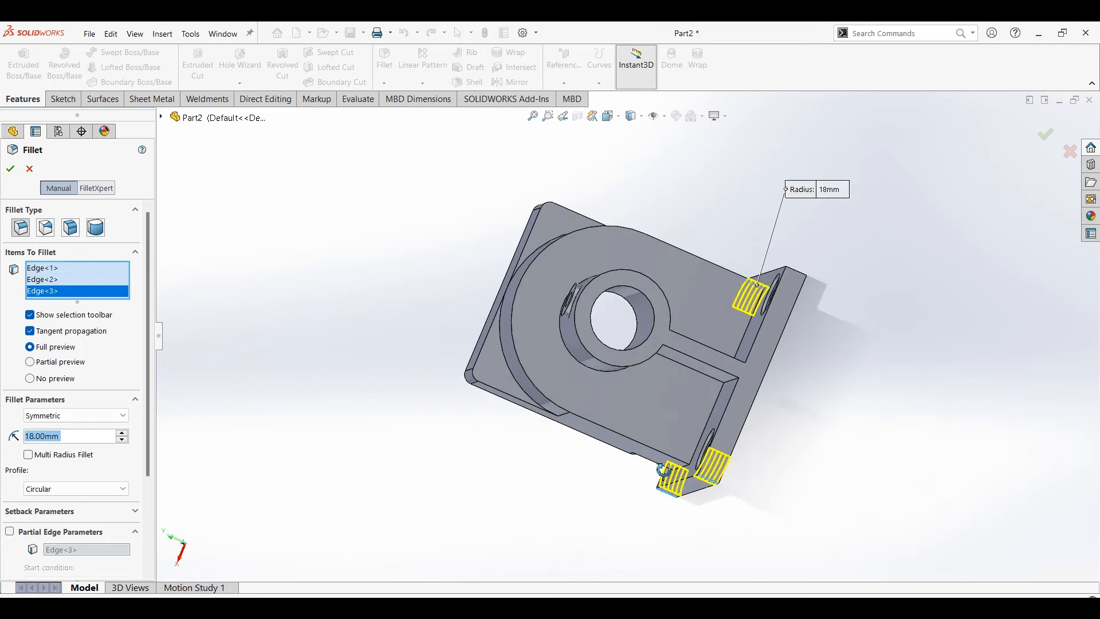
left_click(802, 277)
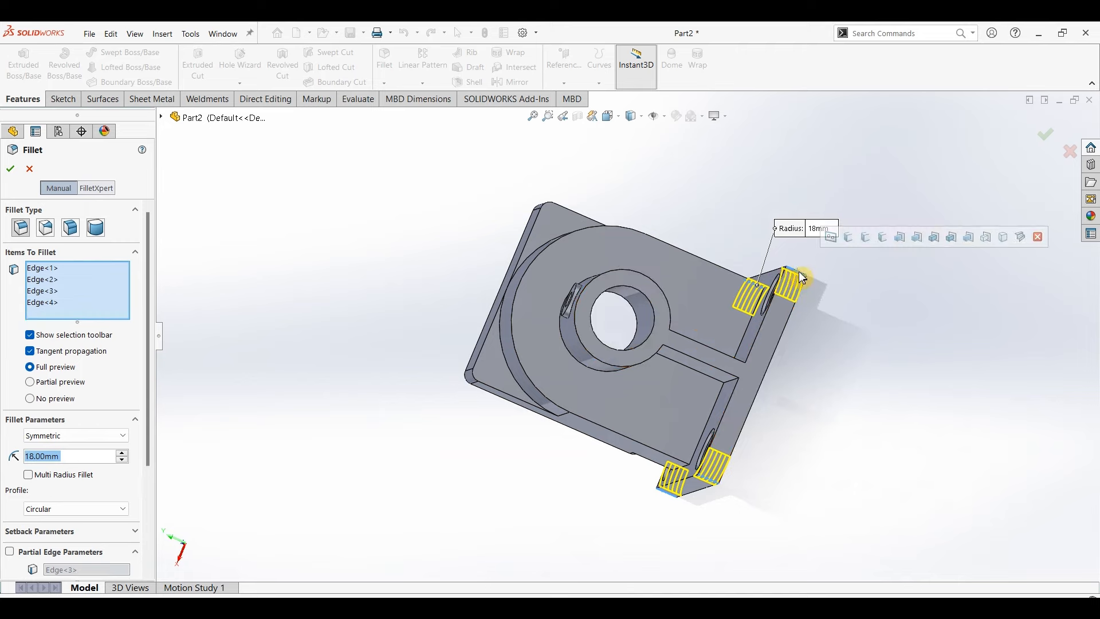
key("Return")
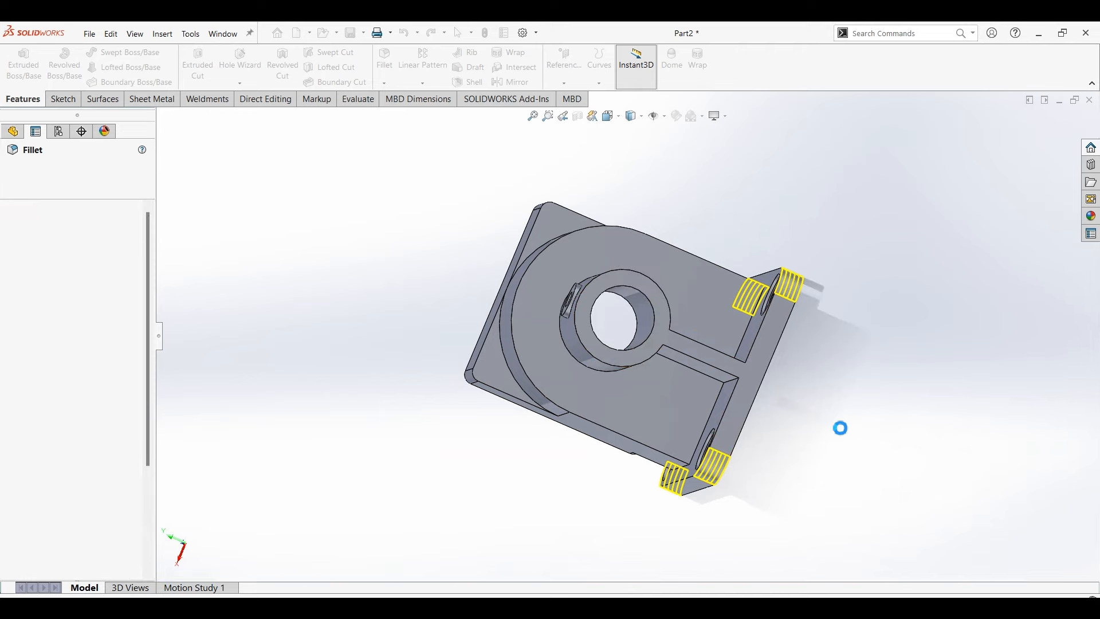
Set up a 2 mm fillet on the front bore rim, the housing's rear outer edge, the rear cylinder's end edge and the round body-to-flange junction.
key("ctrl+7")
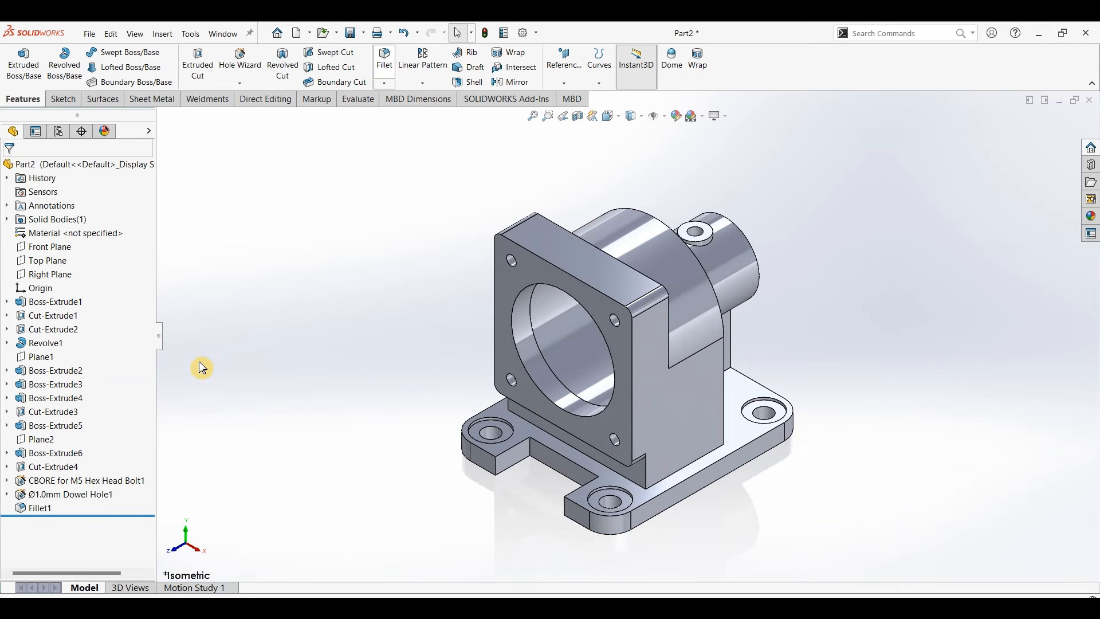
key("Return")
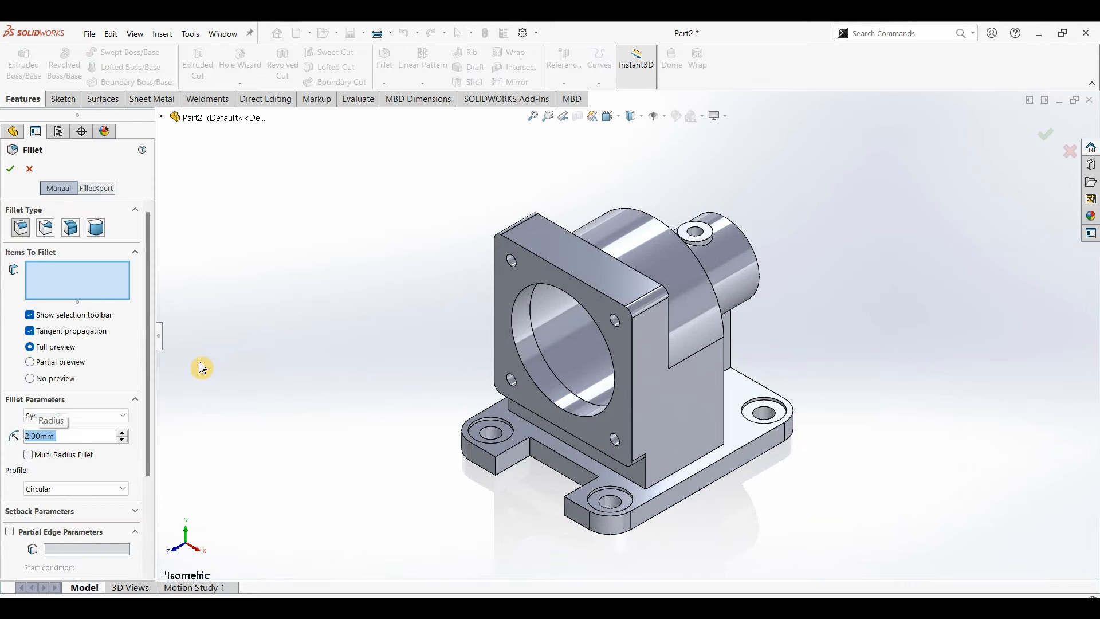
left_click(535, 284)
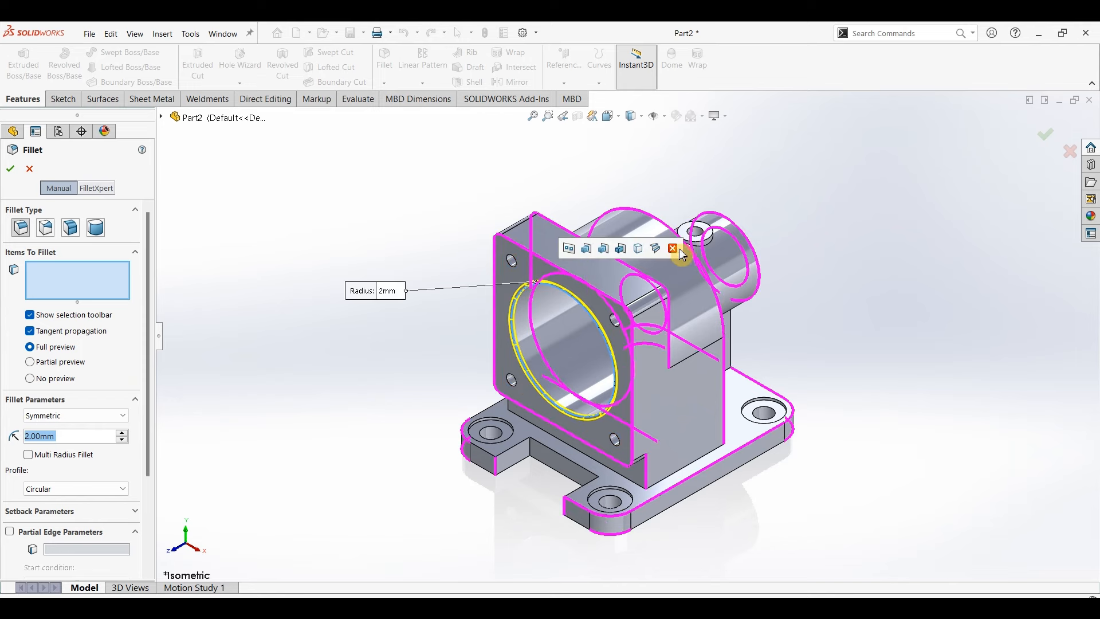
left_click(711, 281)
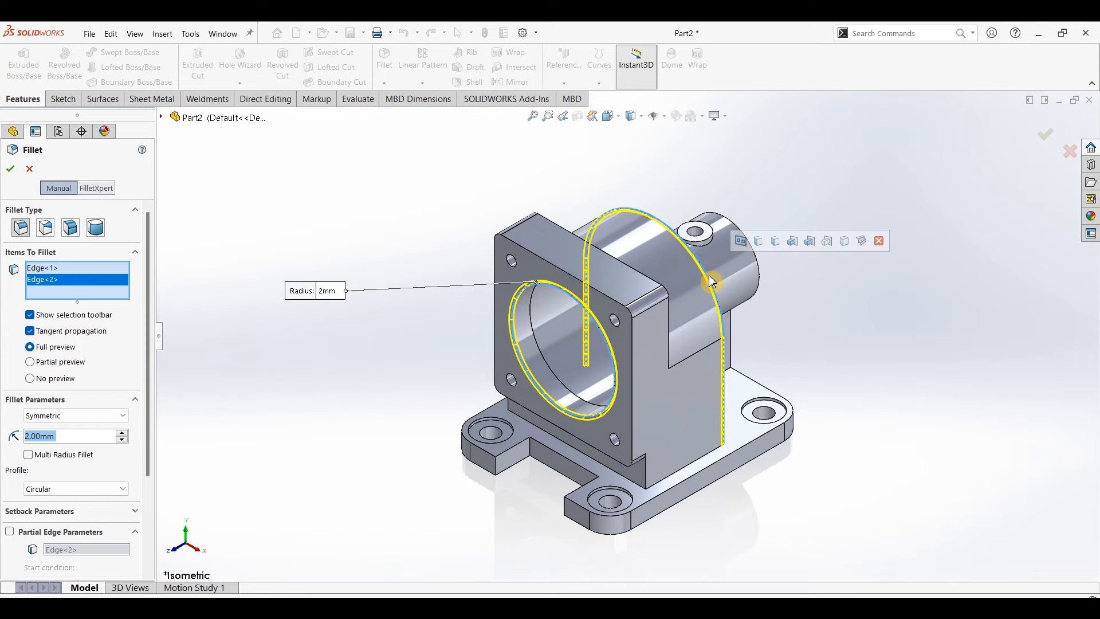
left_click(756, 263)
middle_click_drag(756, 263, 553, 299)
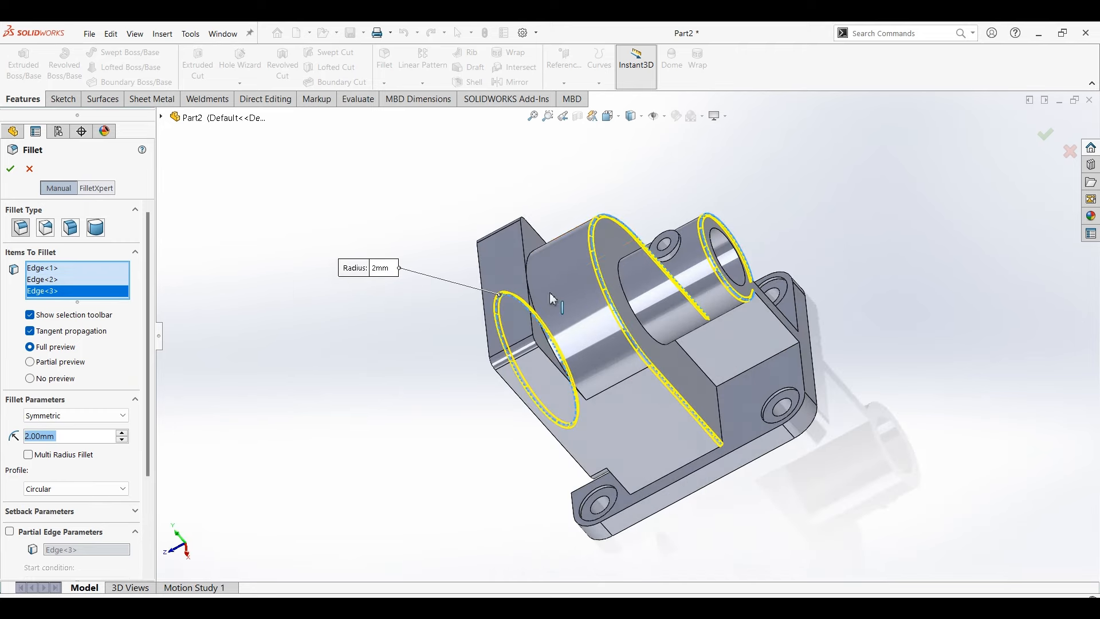
left_click(539, 316)
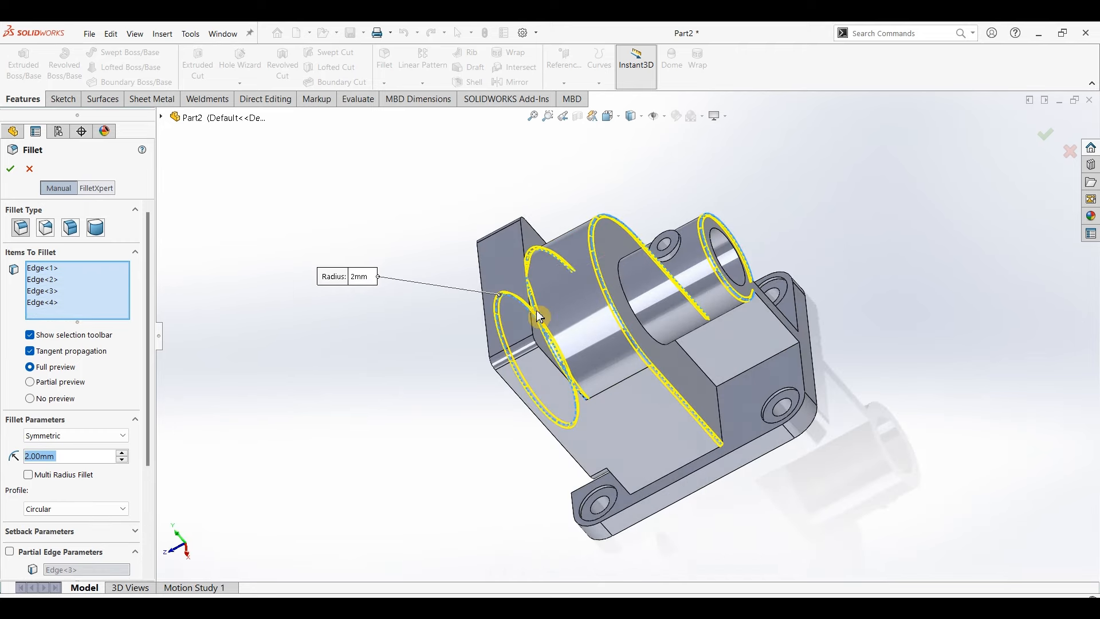
Add the edges where the housing and rear rib meet the base plate to the 2 mm fillet and apply it.
left_click(654, 482)
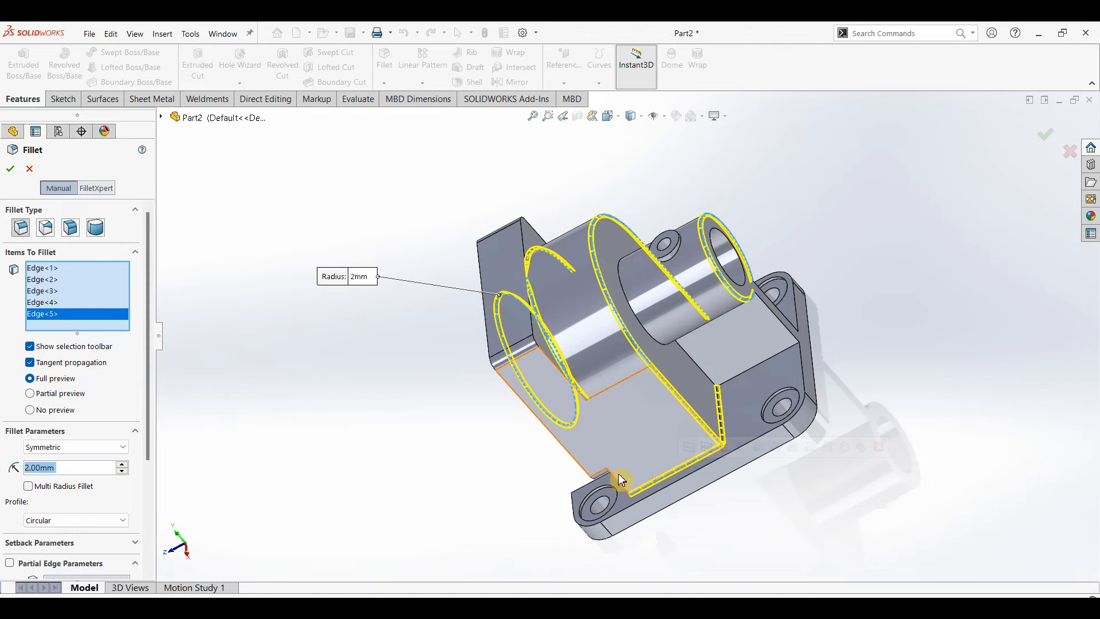
mouse_move(618, 474)
middle_mouse_down()
mouse_move(656, 447)
mouse_move(634, 466)
middle_mouse_up()
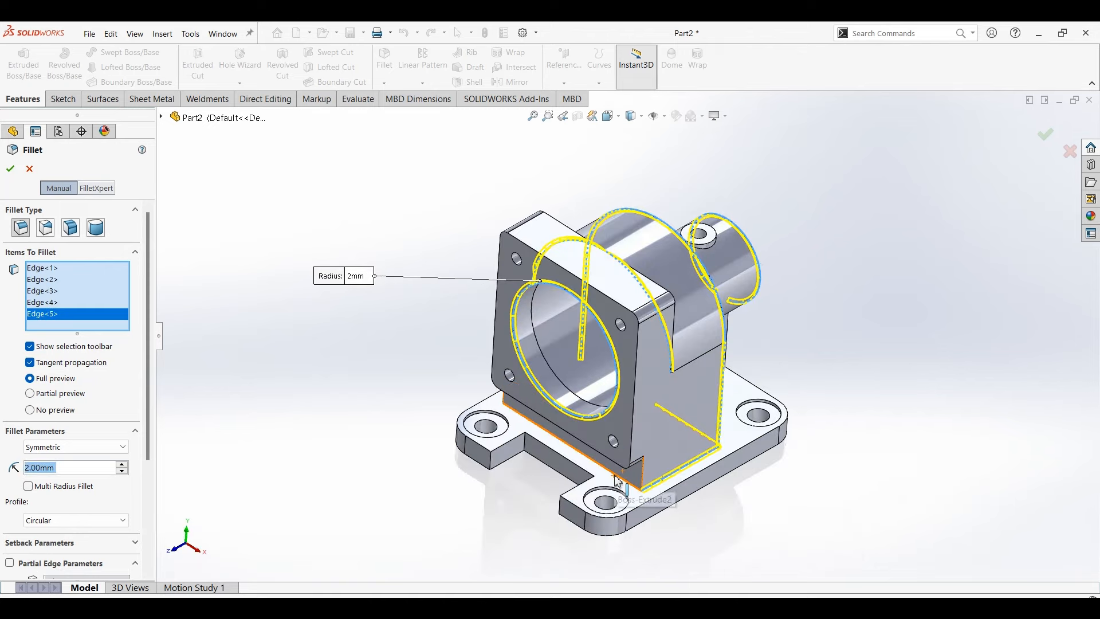
left_click(626, 484)
middle_click_drag(409, 361, 504, 364)
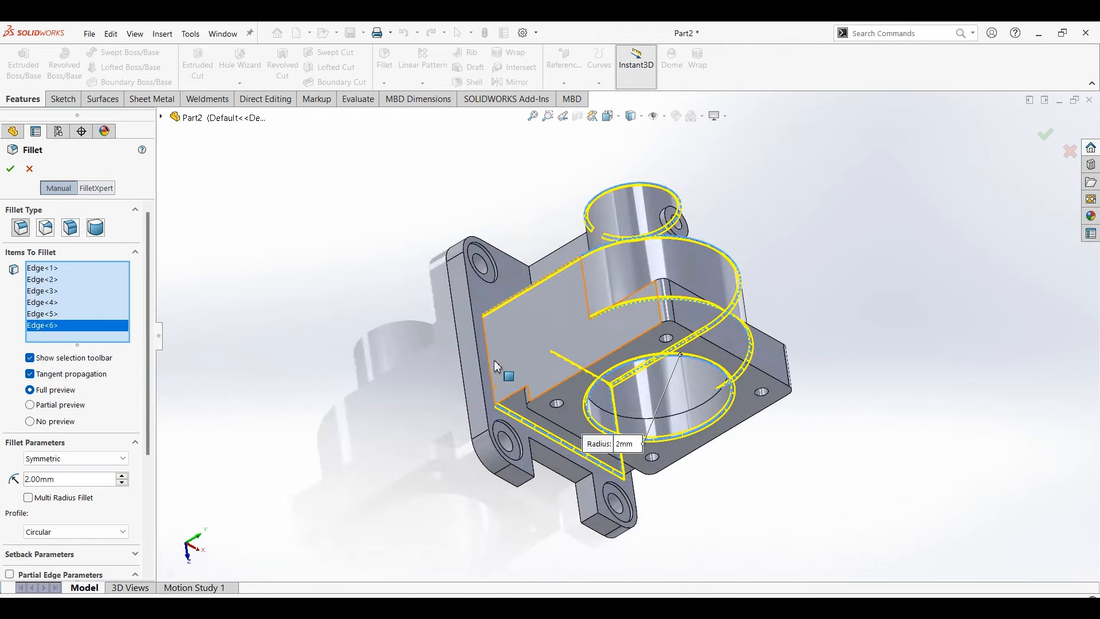
left_click(489, 357)
middle_click_drag(431, 288, 484, 299)
left_click(523, 272)
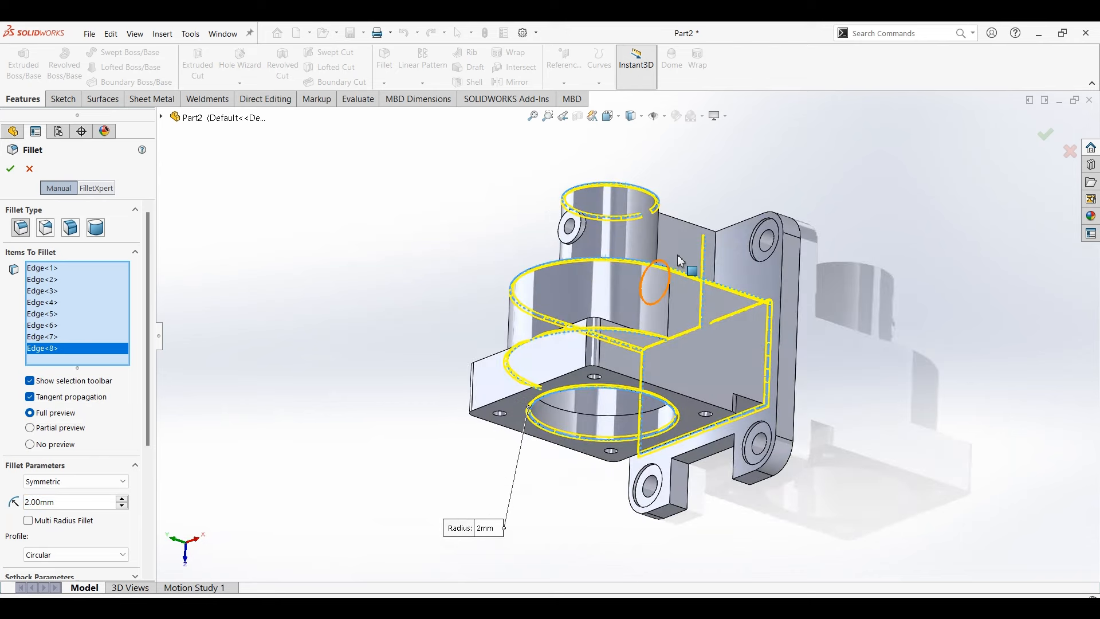
left_click(716, 261)
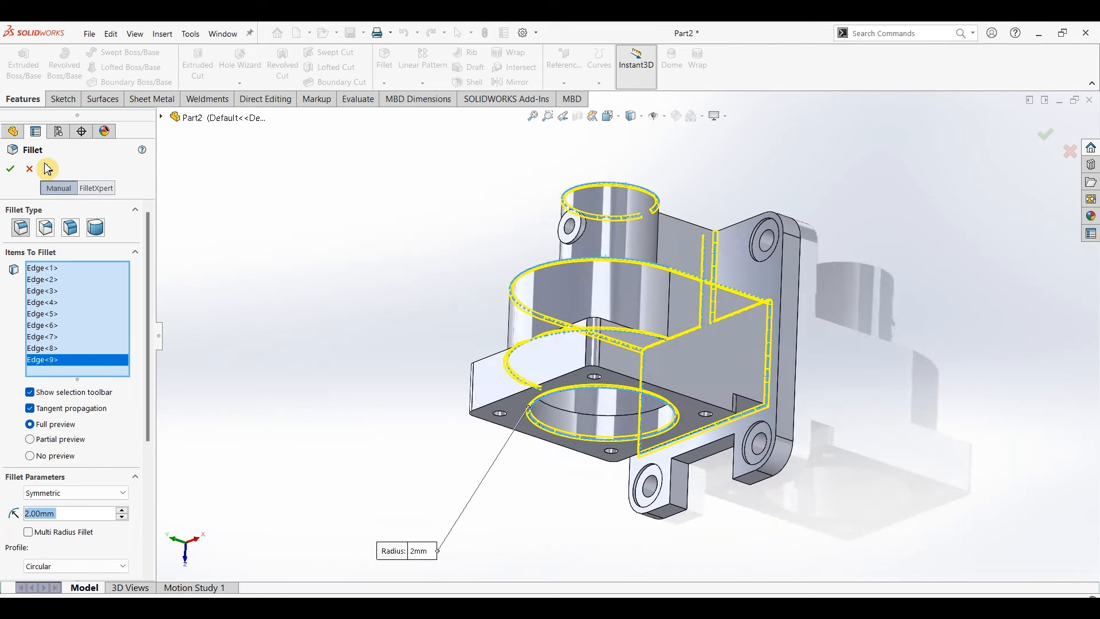
key("Return")
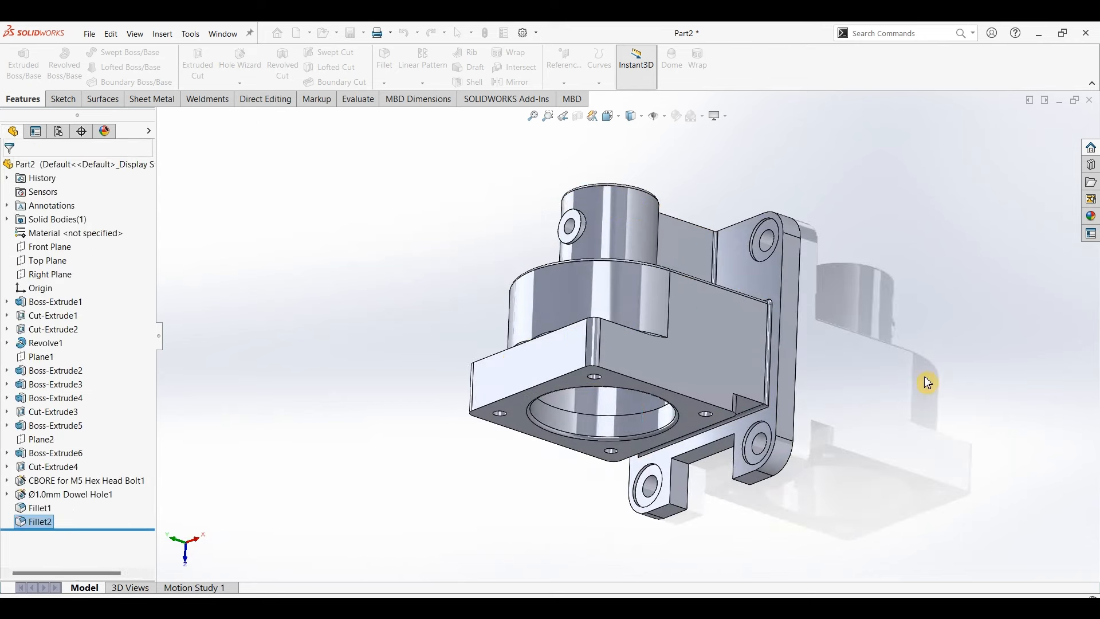
Apply a shiny metallic appearance to the whole part and inspect the finished model.
key("ctrl+7")
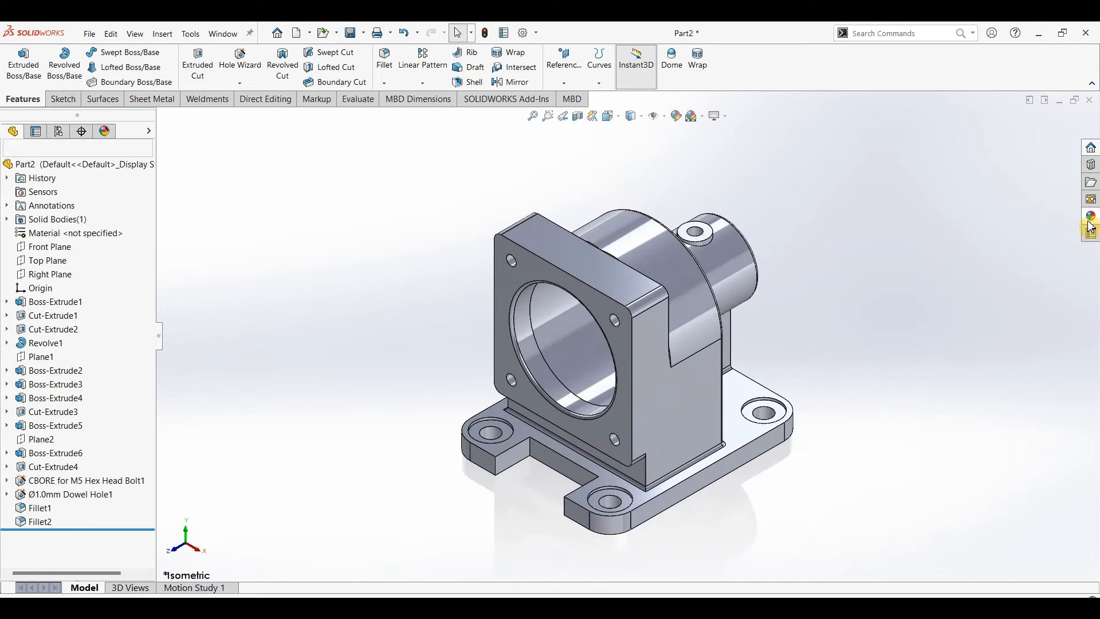
left_click(1091, 219)
double_click(978, 338)
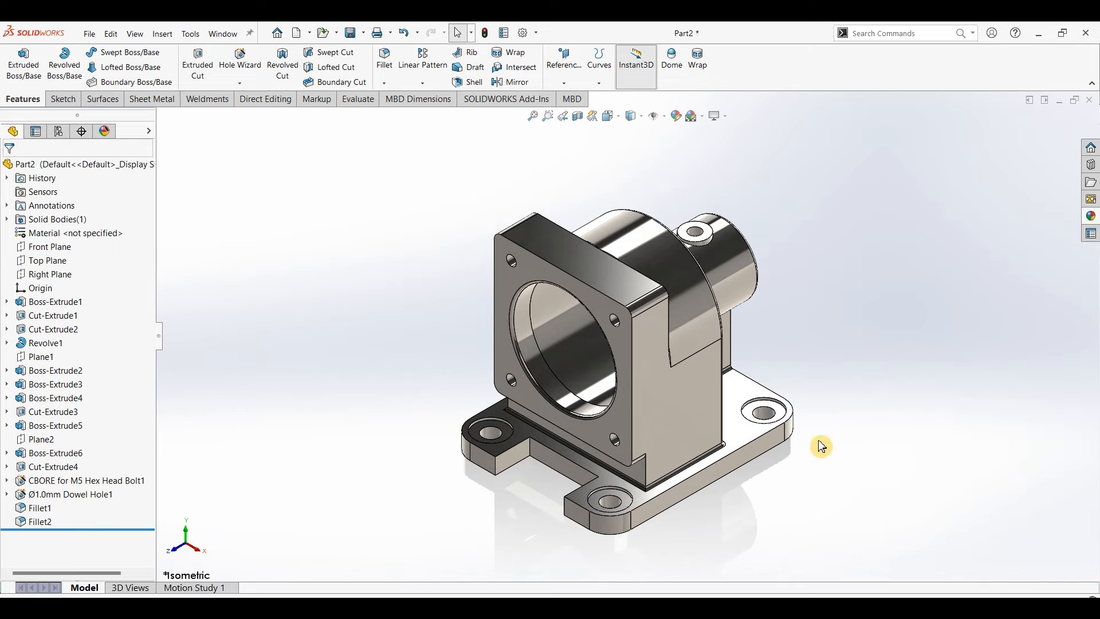
middle_click_drag(821, 446, 791, 443)
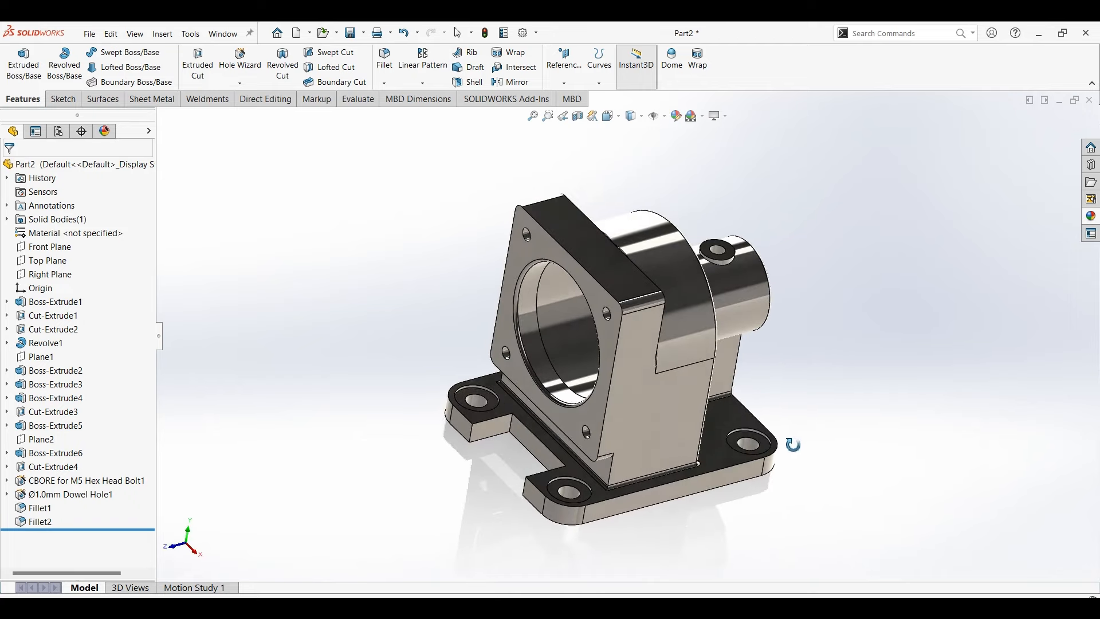